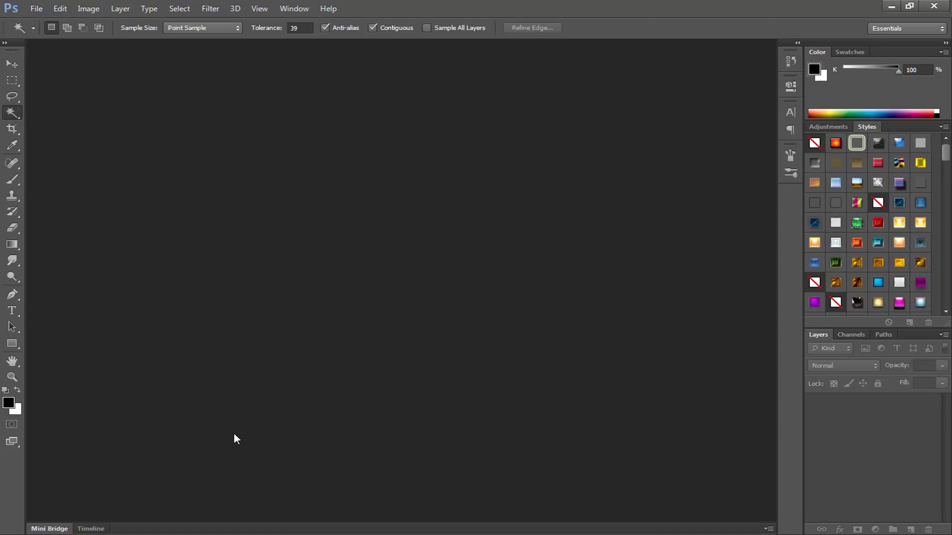
Step: Create a new blank document named icon, 512 pixels wide and 512 pixels high
{"action": "key", "text": "ctrl+n"}
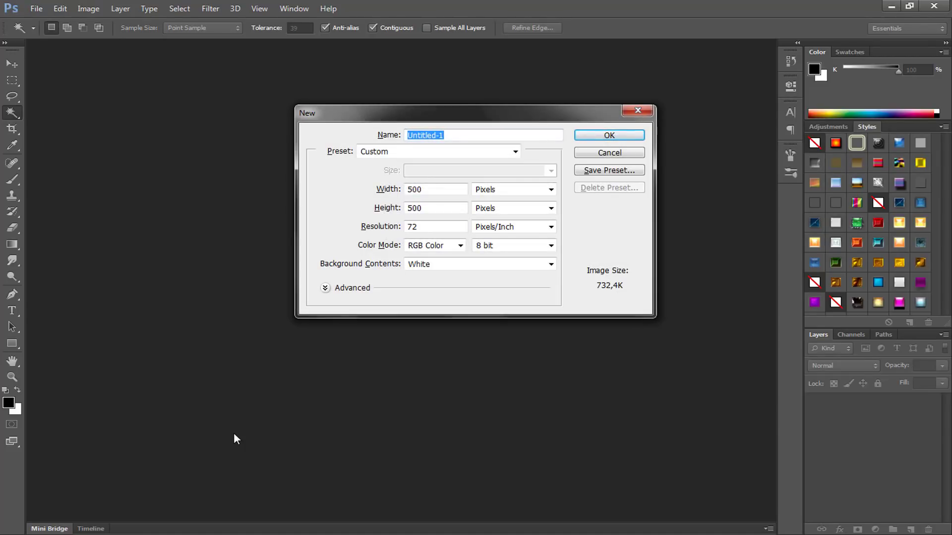
{"action": "key", "text": "BackSpace"}
{"action": "key", "text": "Tab"}
{"action": "key", "text": "Tab"}
{"action": "type", "text": "512"}
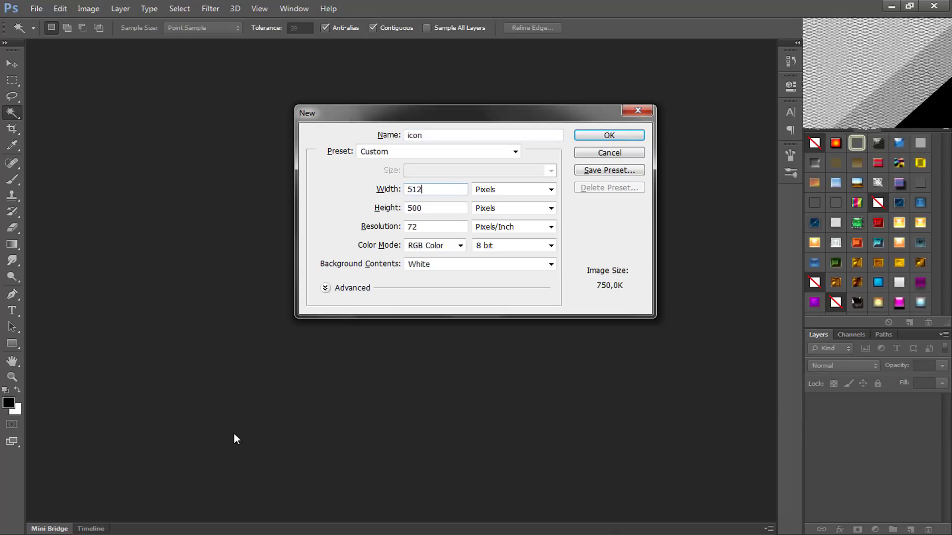
{"action": "key", "text": "Tab"}
{"action": "type", "text": "512"}
{"action": "key", "text": "Return"}
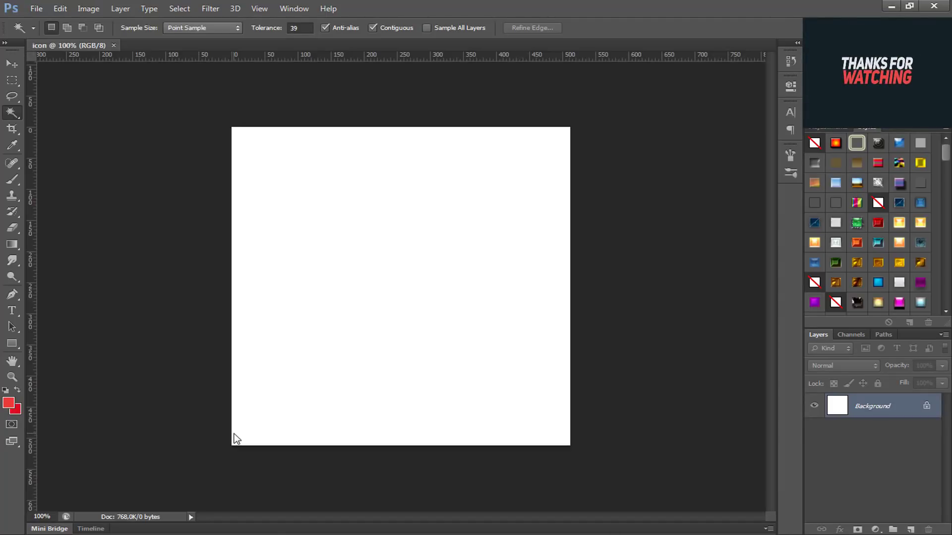
Step: Open the vacuum cleaner image FC9352_61-RTP-global-001.jpg from New folder (2) as its own document
{"action": "left_click", "coordinate": [74, 534]}
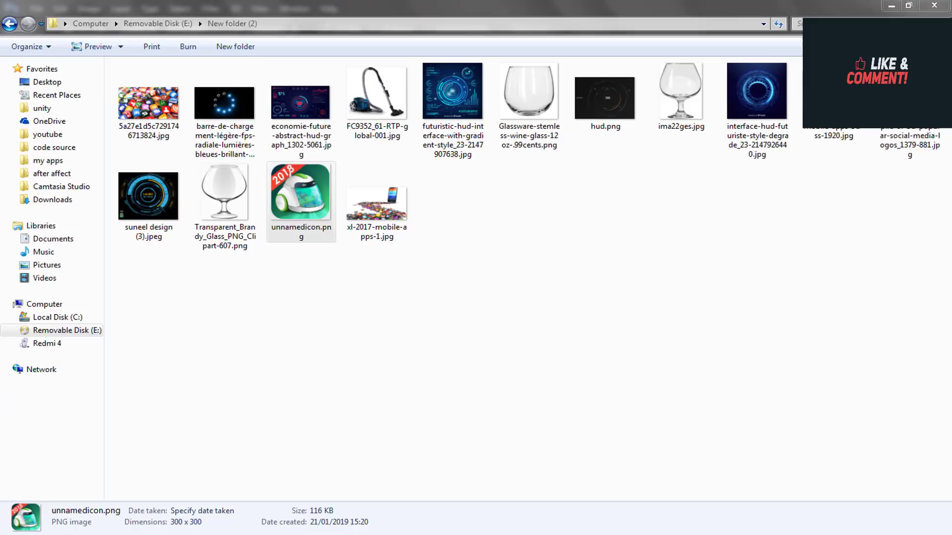
{"action": "left_click", "coordinate": [449, 309]}
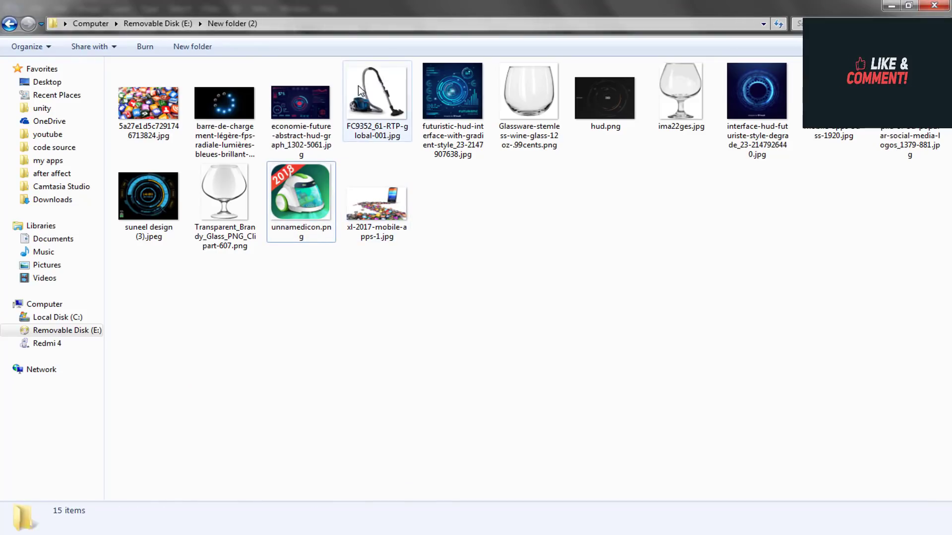
{"action": "left_click_drag", "start_coordinate": [358, 86], "coordinate": [382, 32]}
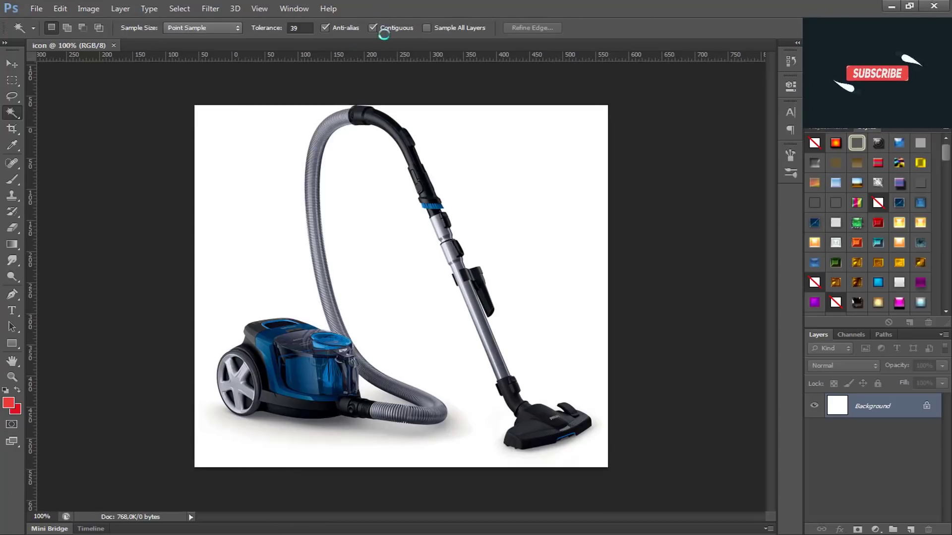
{"action": "scroll", "coordinate": [388, 317], "scroll_direction": "up", "scroll_amount": 5}
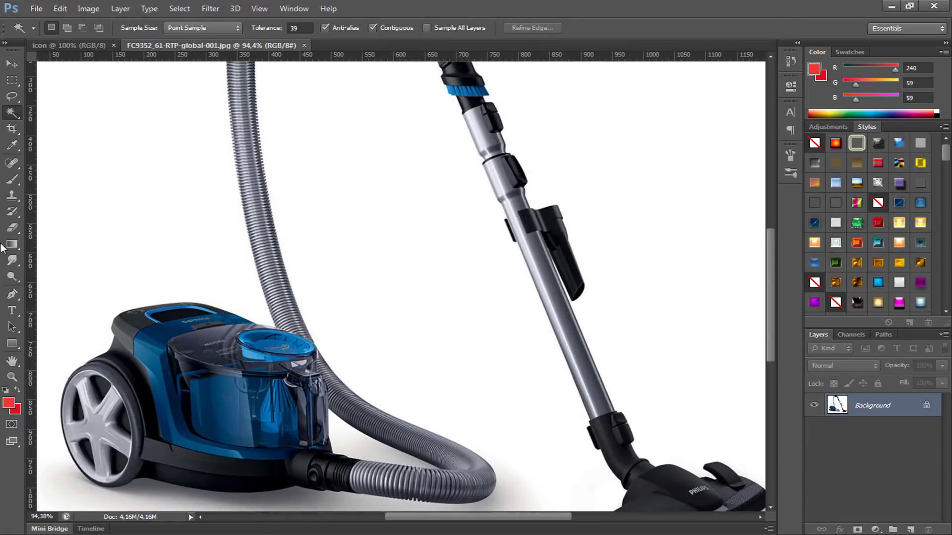
{"action": "scroll", "coordinate": [260, 351], "scroll_direction": "down", "scroll_amount": 2}
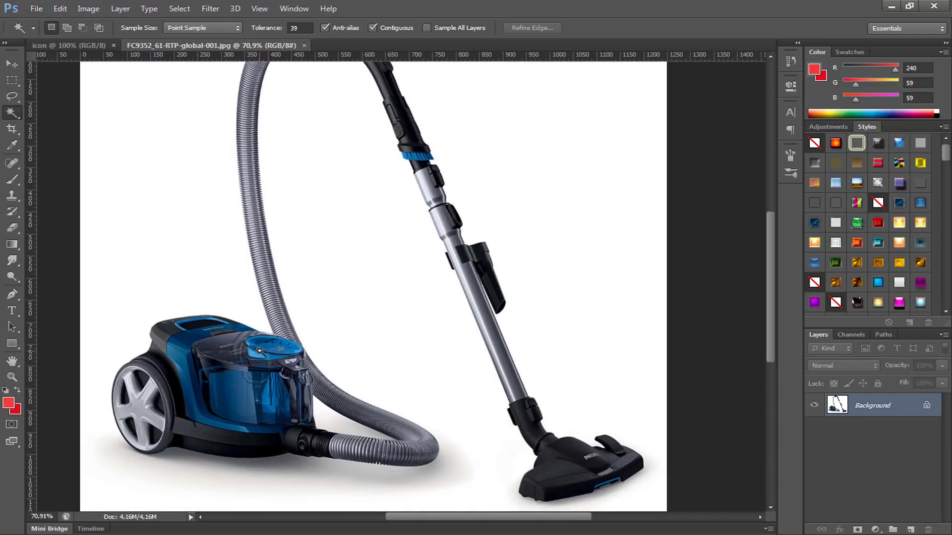
Step: Trace the vacuum cleaner's body and wheel with the Pen tool, excluding the hose, and convert the path to a selection
{"action": "left_click", "coordinate": [12, 295]}
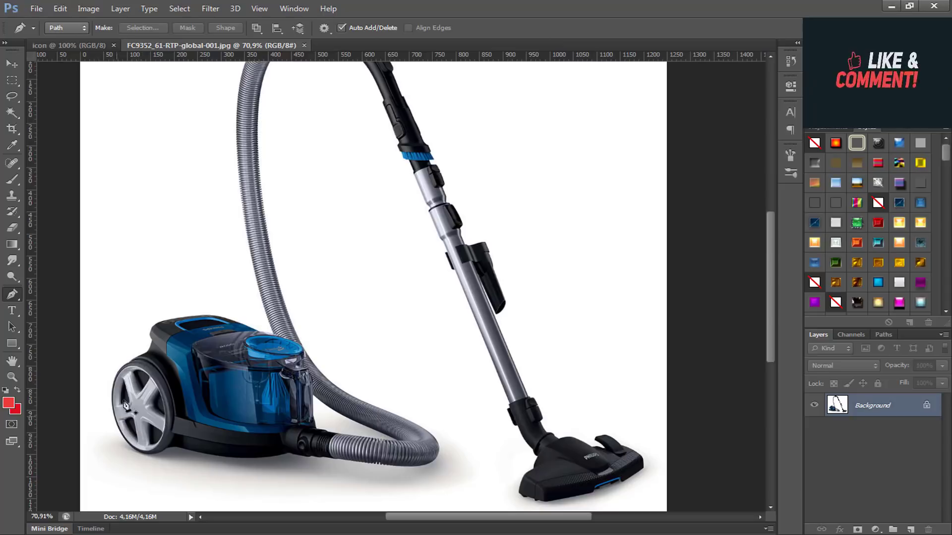
{"action": "scroll", "coordinate": [157, 353], "scroll_direction": "up", "scroll_amount": 3}
{"action": "left_click_drag", "start_coordinate": [259, 336], "coordinate": [290, 321]}
{"action": "scroll", "coordinate": [213, 310], "scroll_direction": "up", "scroll_amount": 3}
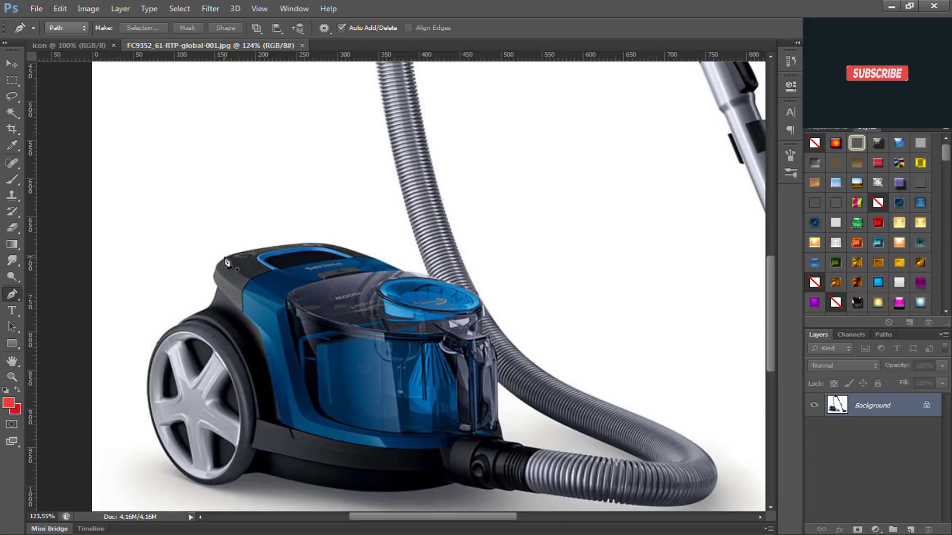
{"action": "left_click", "coordinate": [225, 256]}
{"action": "scroll", "coordinate": [217, 266], "scroll_direction": "up", "scroll_amount": 2}
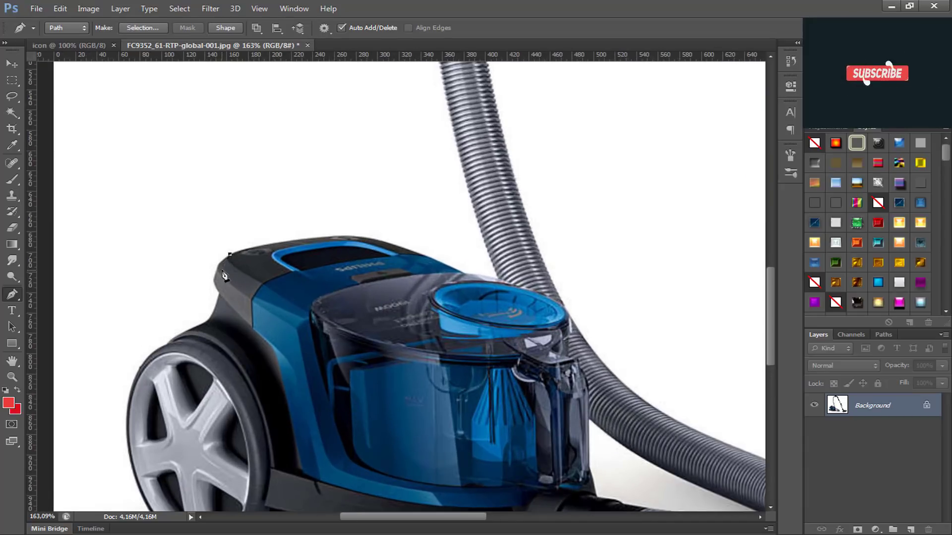
{"action": "left_click_drag", "start_coordinate": [212, 279], "coordinate": [205, 302]}
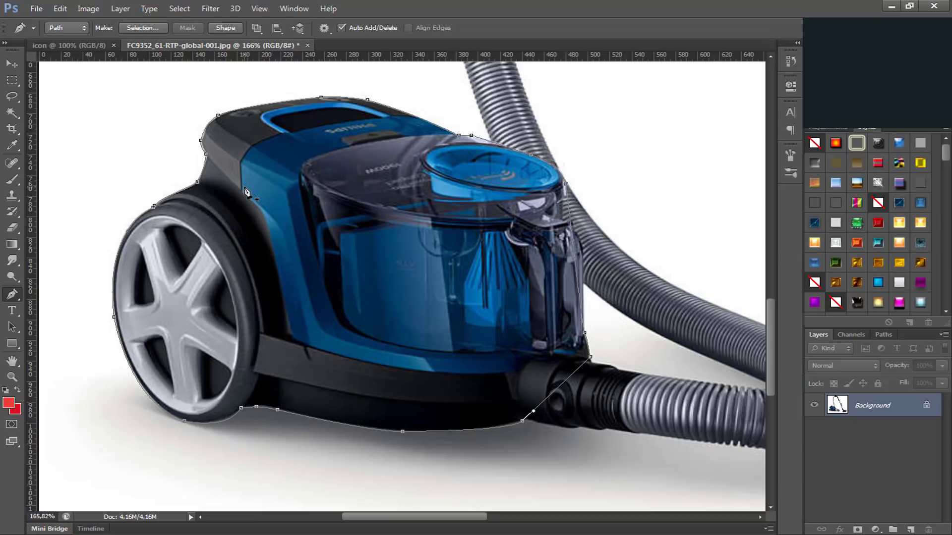
{"action": "key", "text": "ctrl+Return"}
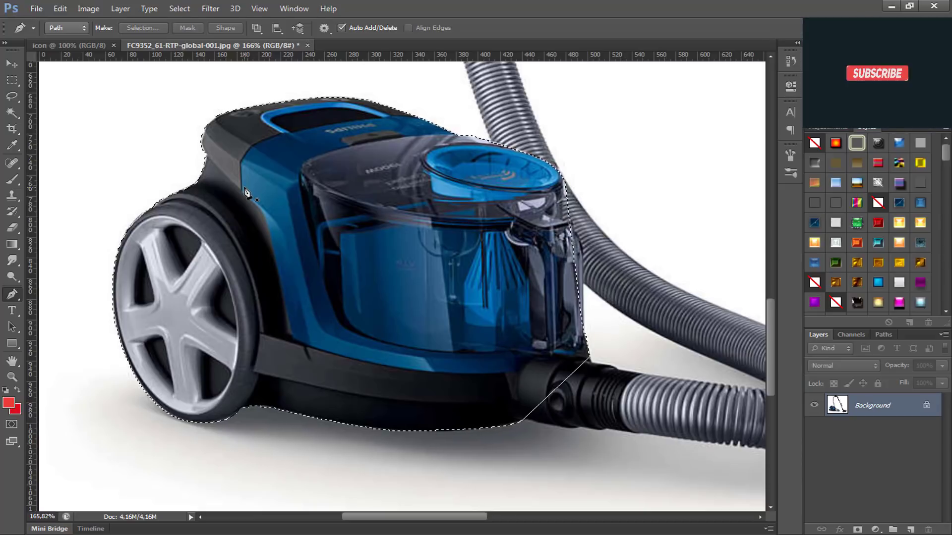
{"action": "right_click", "coordinate": [282, 226]}
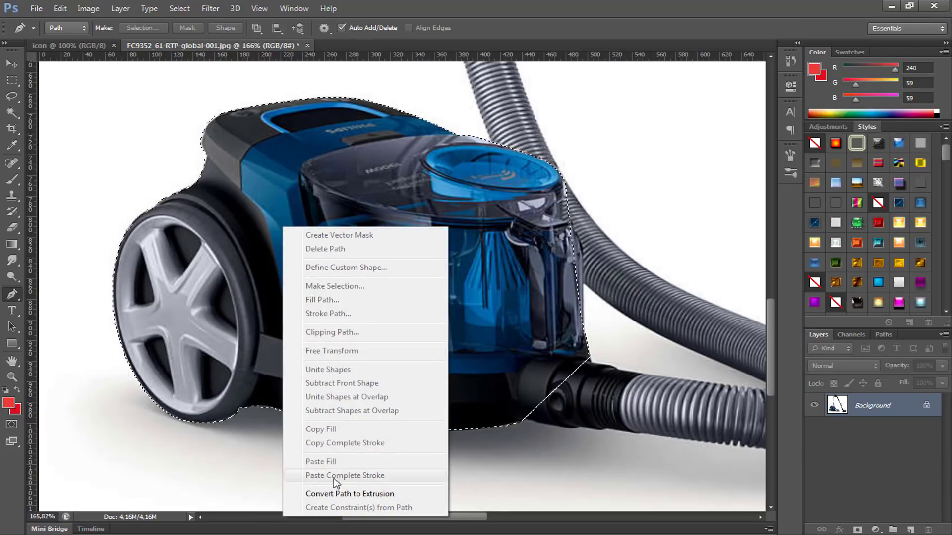
{"action": "left_click", "coordinate": [11, 82]}
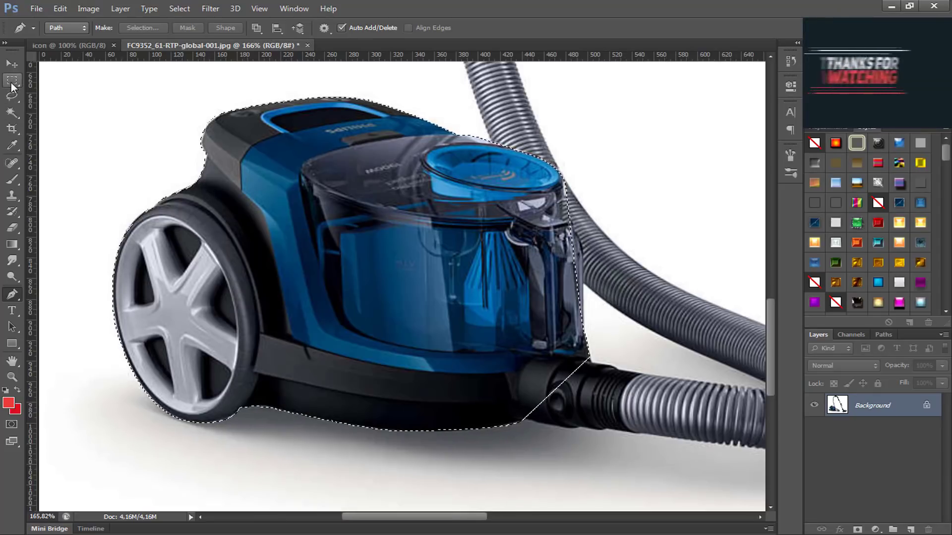
{"action": "right_click", "coordinate": [357, 213]}
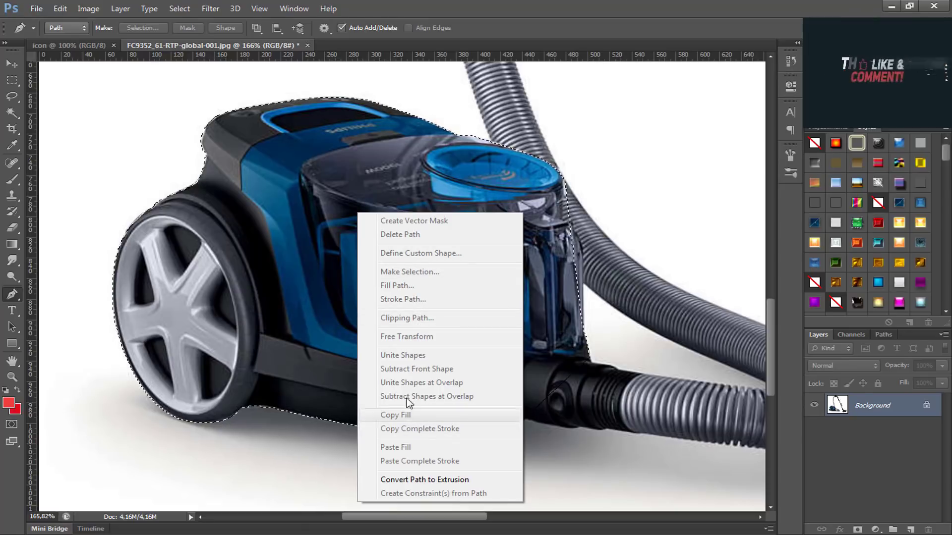
Step: Copy the selected vacuum cleaner body from the Background onto a new layer and hide the Background layer
{"action": "left_click", "coordinate": [867, 408]}
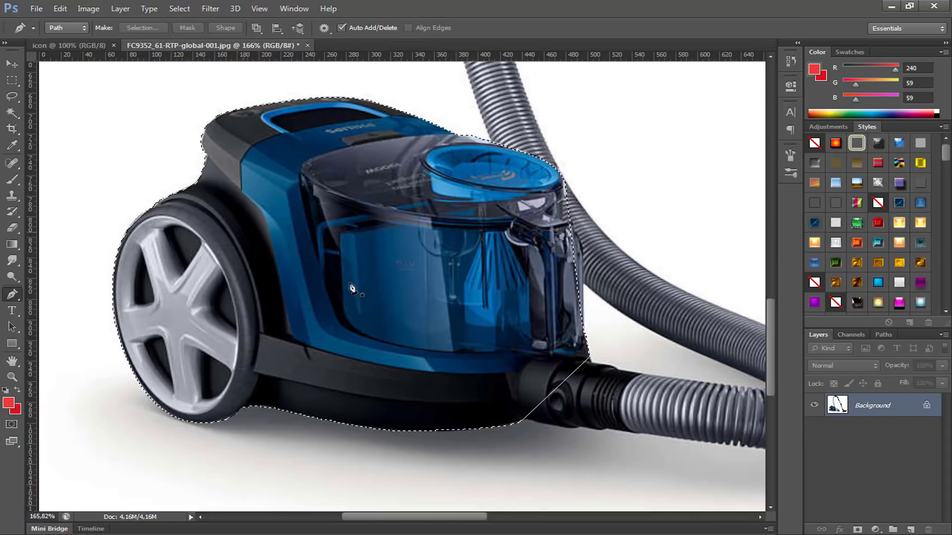
{"action": "key", "text": "ctrl+j"}
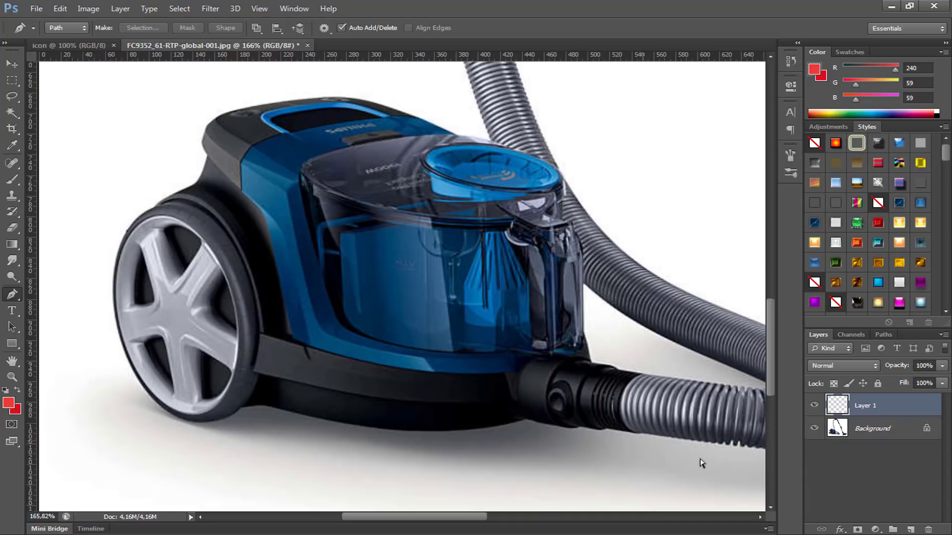
{"action": "left_click", "coordinate": [814, 429]}
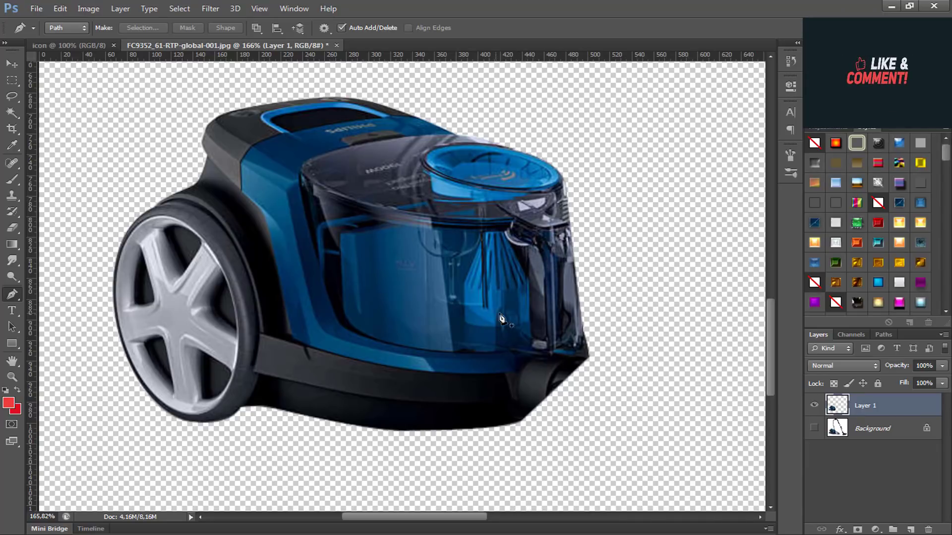
Step: Switch to Windows Photo Viewer to examine the reference icon unnamedicon.png, and return to the vacuum cleaner document
{"action": "left_click", "coordinate": [213, 534]}
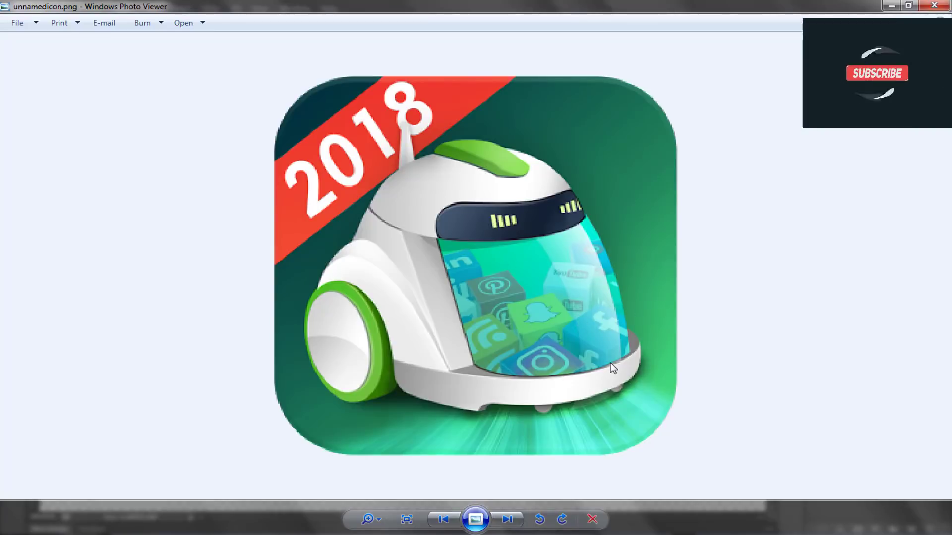
{"action": "key", "text": "alt+Tab"}
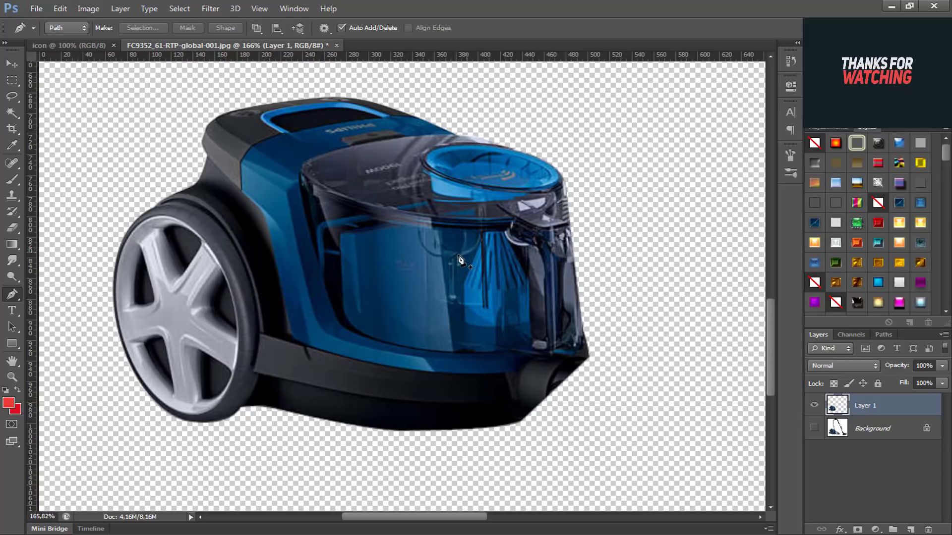
Step: Start a Pen path on the transparent dust container, following its upper rim and running down its left side to the lower left corner
{"action": "scroll", "coordinate": [461, 260], "scroll_direction": "up", "scroll_amount": 4}
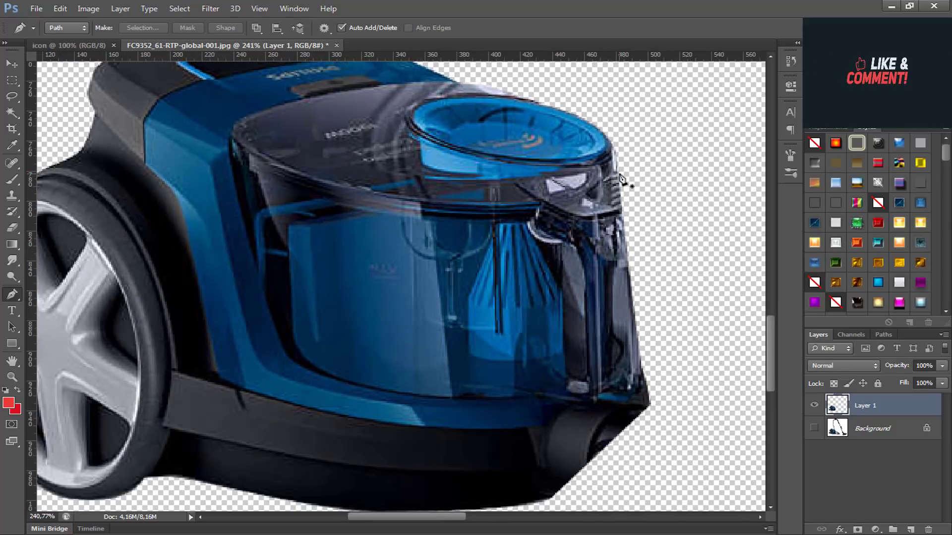
{"action": "left_click", "coordinate": [621, 173]}
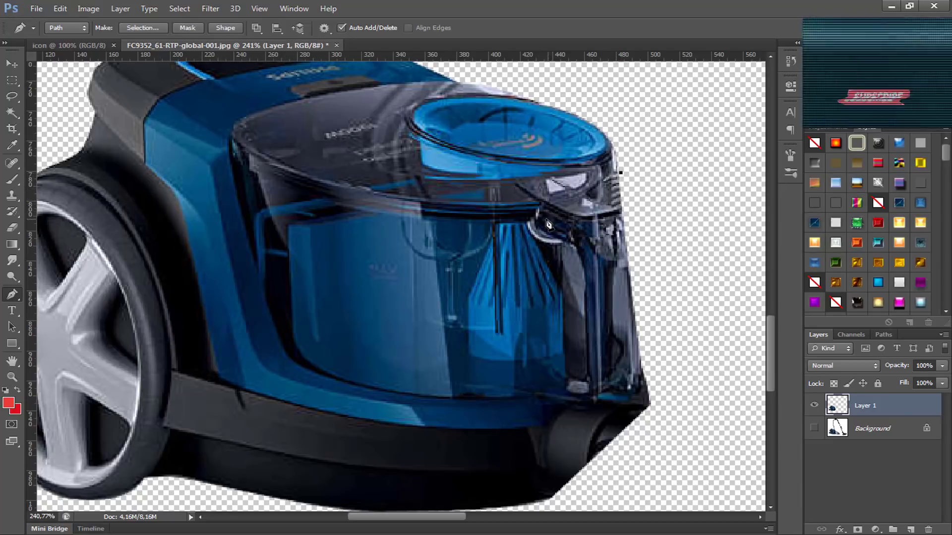
{"action": "left_click", "coordinate": [492, 228]}
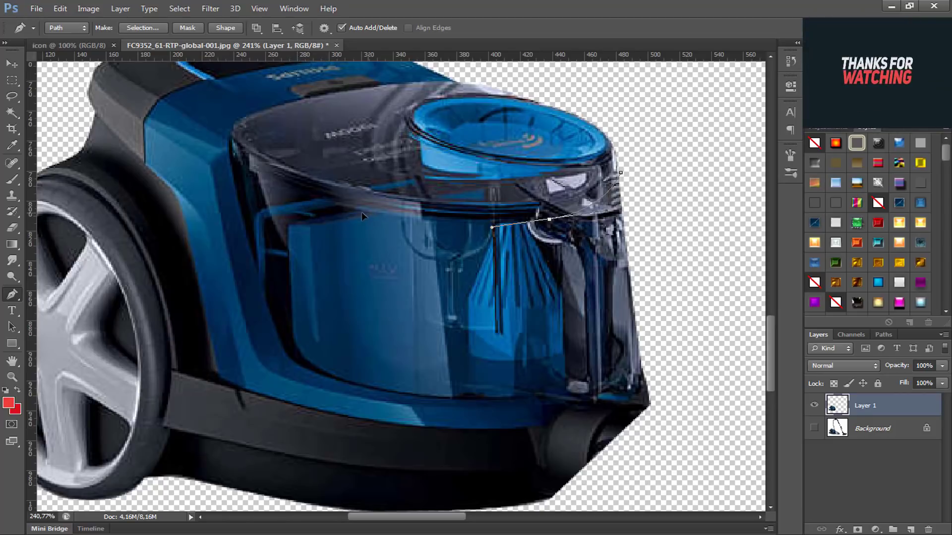
{"action": "left_click_drag", "start_coordinate": [367, 213], "coordinate": [351, 208]}
{"action": "left_click", "coordinate": [312, 226]}
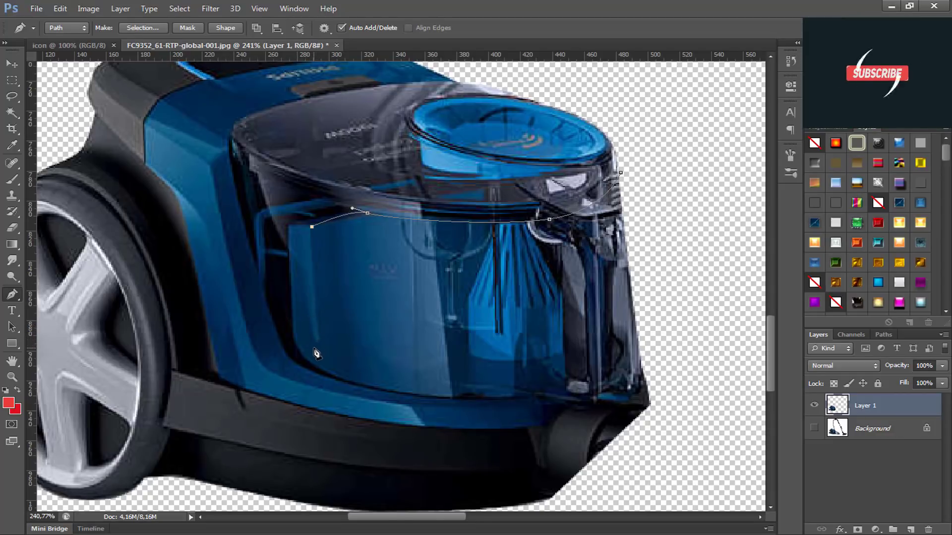
{"action": "left_click_drag", "start_coordinate": [312, 366], "coordinate": [317, 369]}
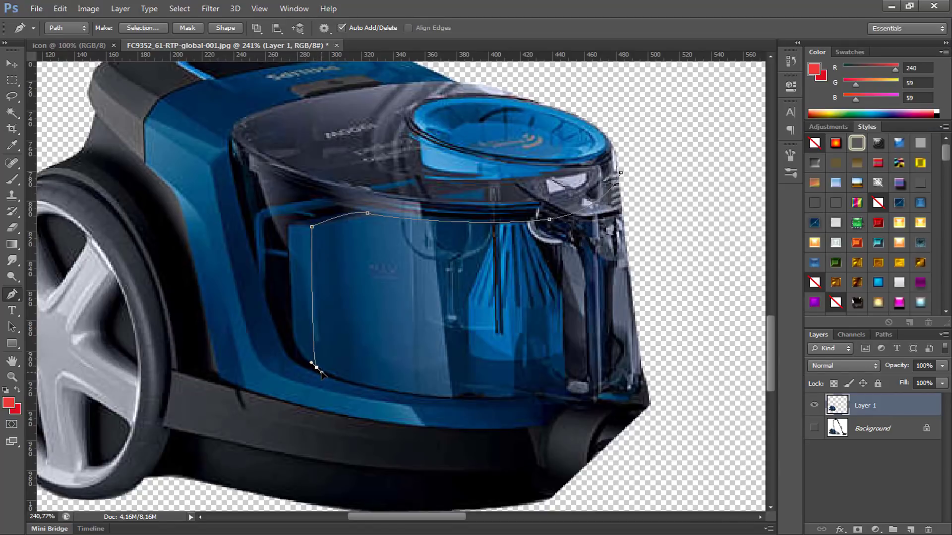
{"action": "left_click", "coordinate": [550, 395]}
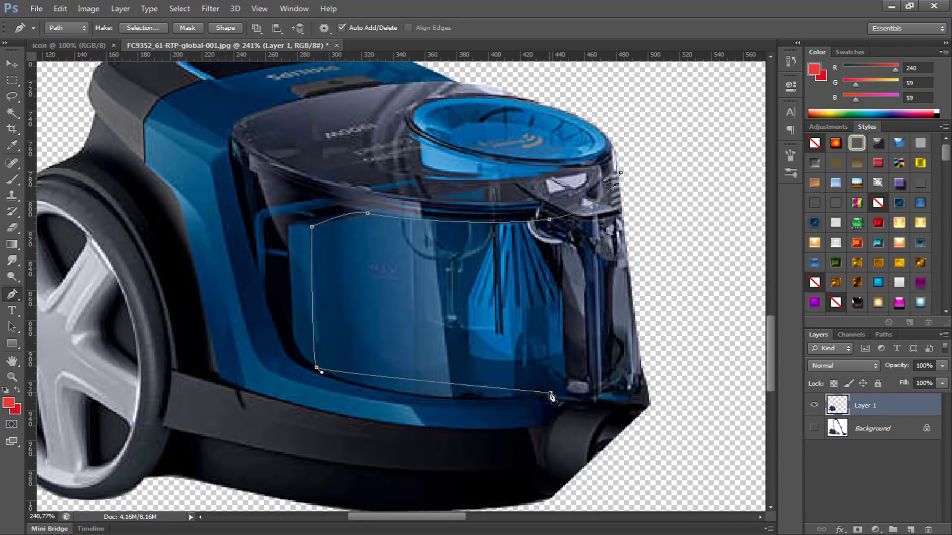
{"action": "left_click_drag", "start_coordinate": [551, 395], "coordinate": [623, 380]}
{"action": "key", "text": "ctrl+z"}
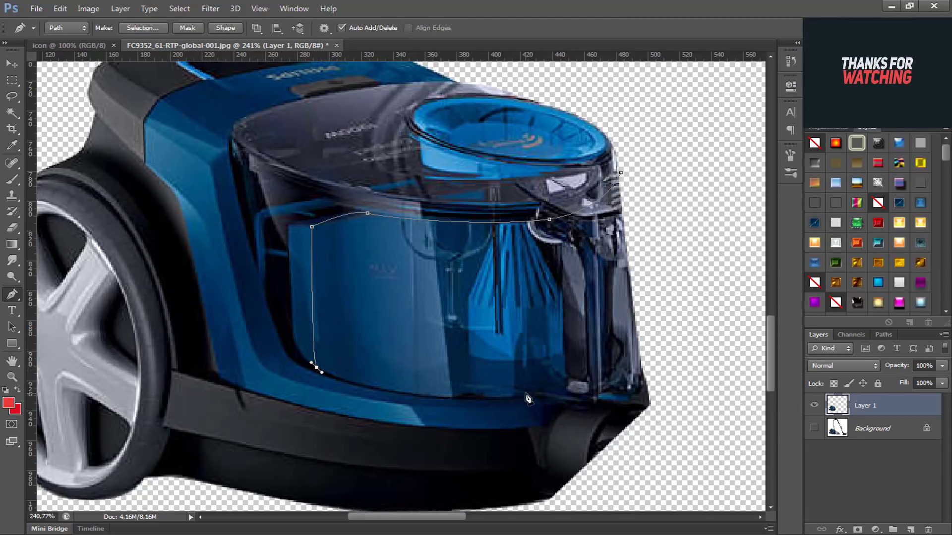
Step: Extend the dust container path with a curve along its bottom edge and remove the outgoing handle from the new anchor point
{"action": "left_click_drag", "start_coordinate": [522, 393], "coordinate": [641, 378]}
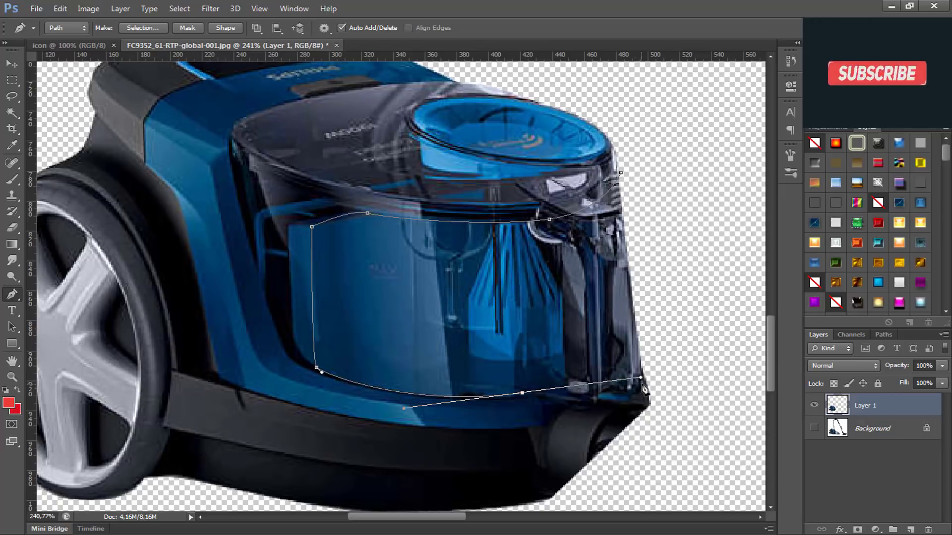
{"action": "left_click_drag", "start_coordinate": [651, 381], "coordinate": [664, 362]}
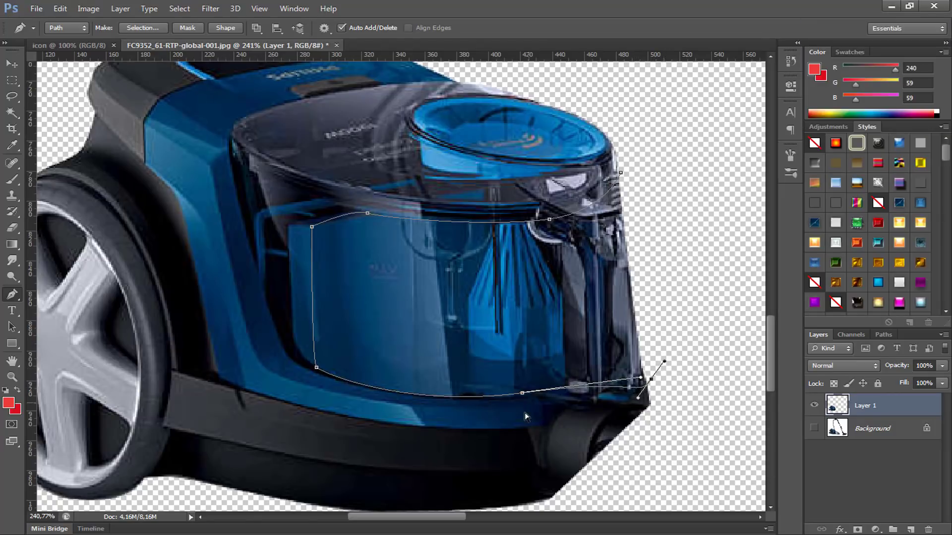
{"action": "key", "text": "ctrl+z"}
{"action": "left_click", "coordinate": [523, 395]}
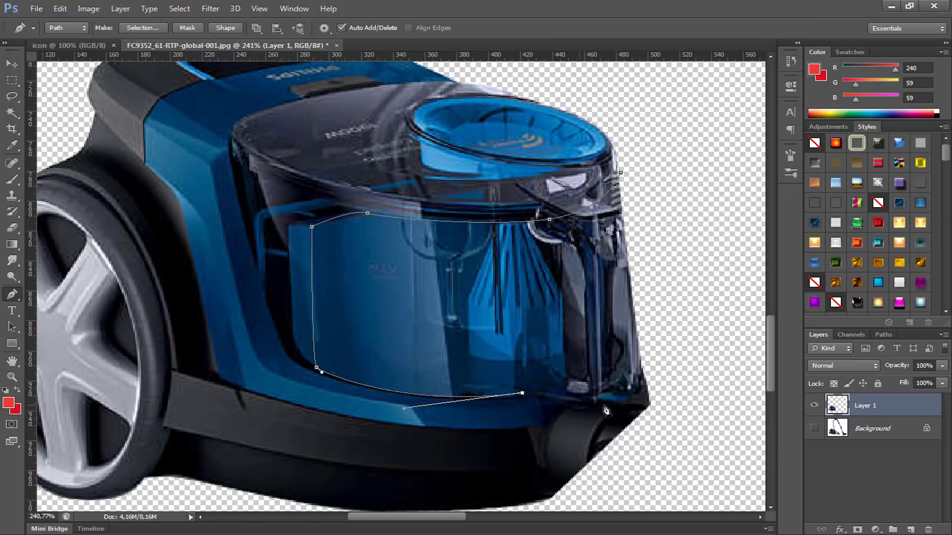
{"action": "left_click", "coordinate": [526, 401], "text": "ctrl"}
{"action": "left_click", "coordinate": [521, 393]}
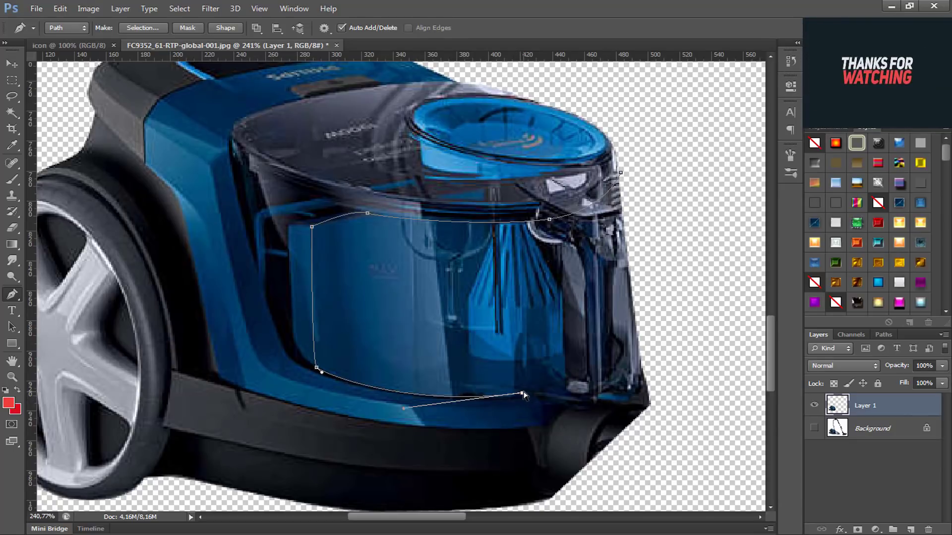
{"action": "left_click_drag", "start_coordinate": [521, 392], "coordinate": [523, 391]}
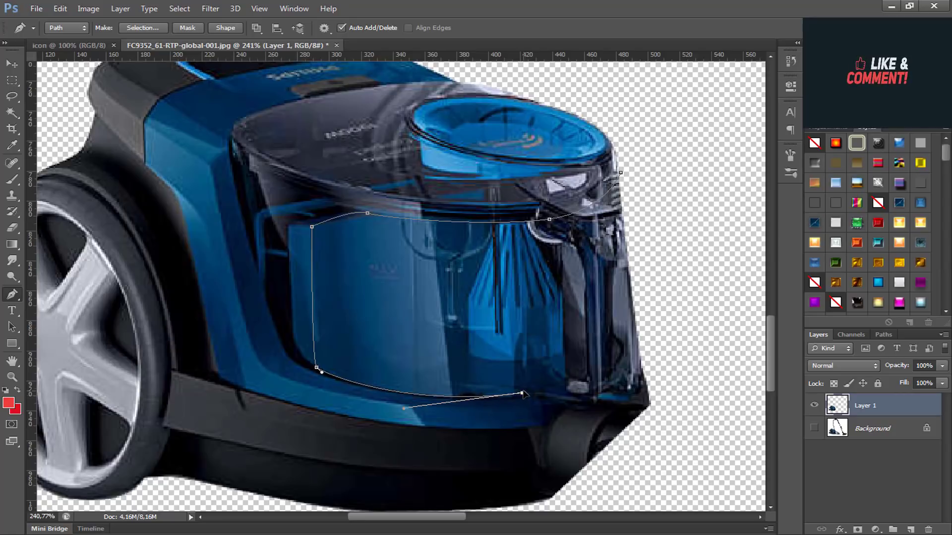
{"action": "left_click", "coordinate": [649, 369], "text": "ctrl"}
{"action": "left_click", "coordinate": [523, 394]}
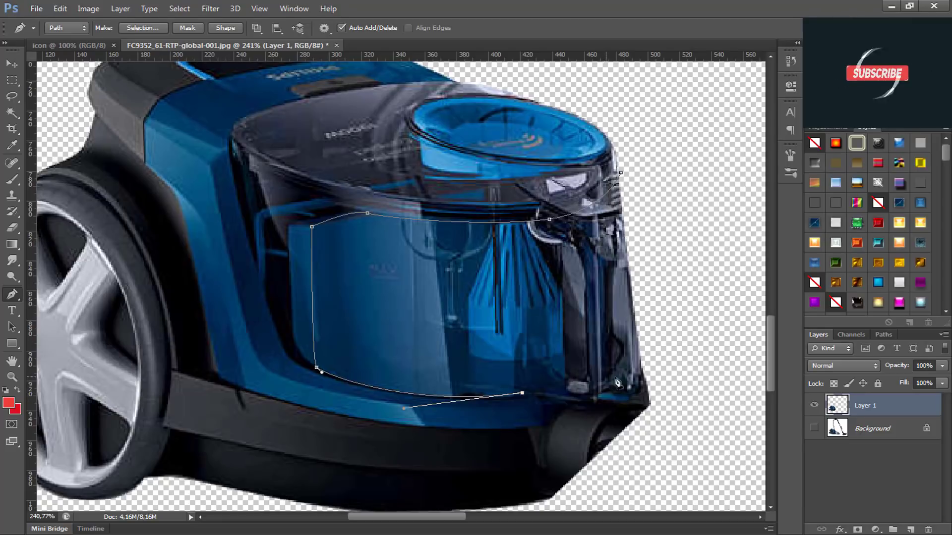
Step: Close the dust container path around its lower right edge and outer side, and copy the enclosed area onto a new layer
{"action": "left_click_drag", "start_coordinate": [651, 367], "coordinate": [686, 346]}
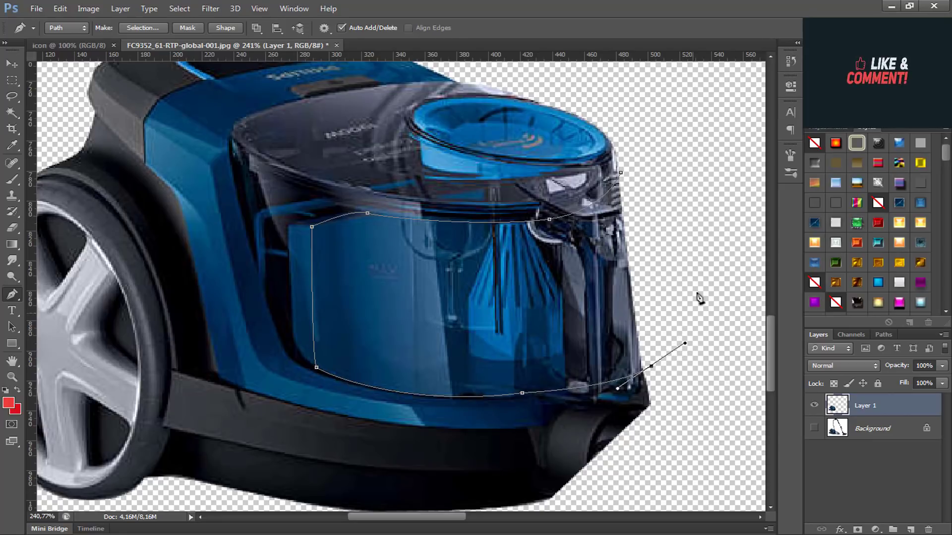
{"action": "left_click", "coordinate": [703, 189]}
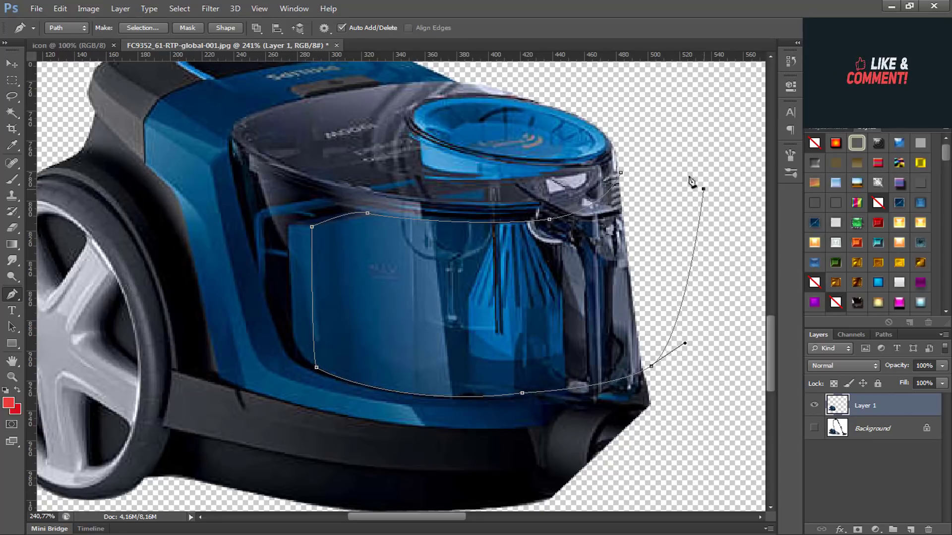
{"action": "left_click", "coordinate": [621, 173]}
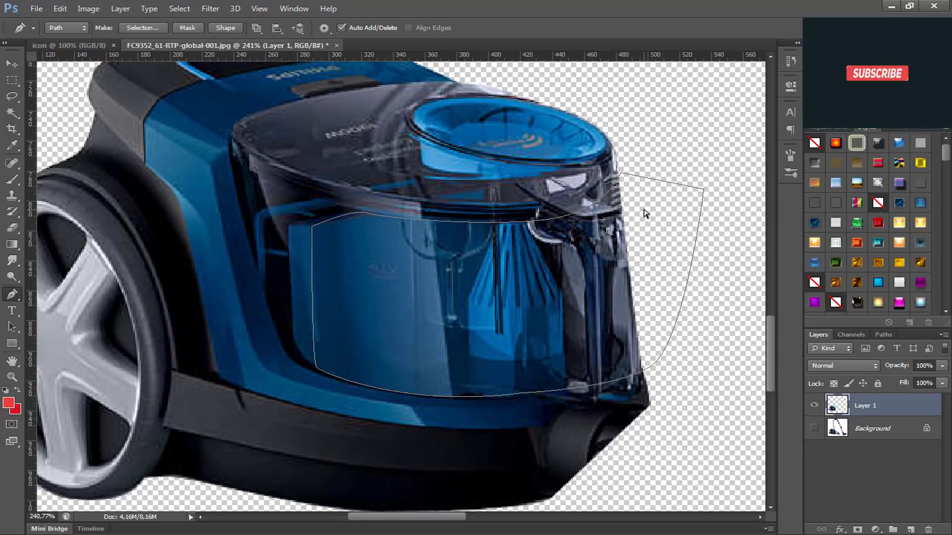
{"action": "key", "text": "ctrl+Return"}
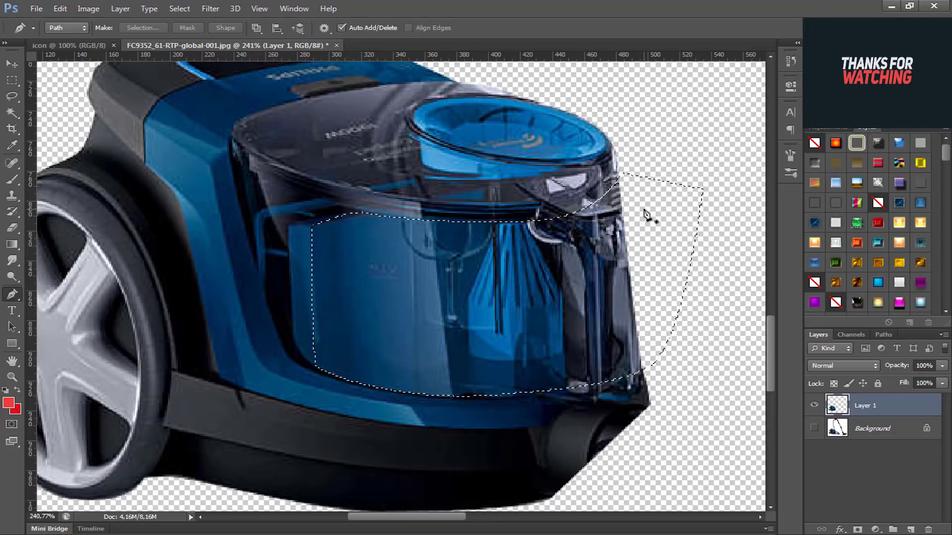
{"action": "key", "text": "ctrl+j"}
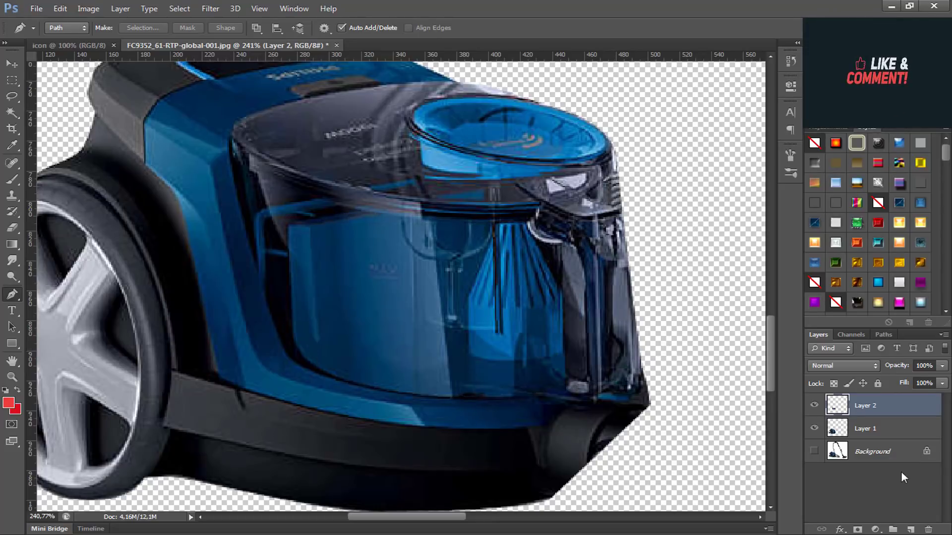
Step: Load Layer 2's outline as a selection, hide Layer 2, and delete the selected container area from Layer 1
{"action": "left_click", "coordinate": [837, 410], "text": "ctrl"}
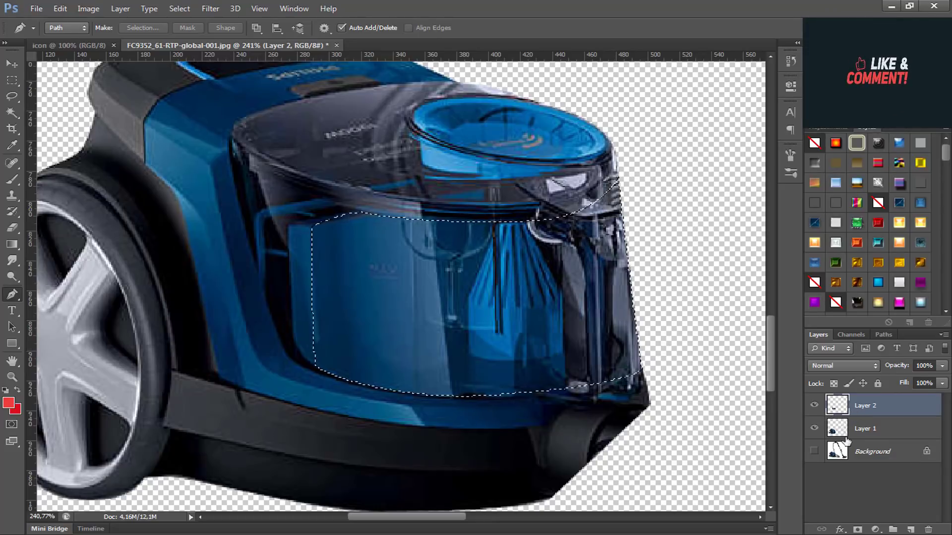
{"action": "left_click", "coordinate": [861, 430]}
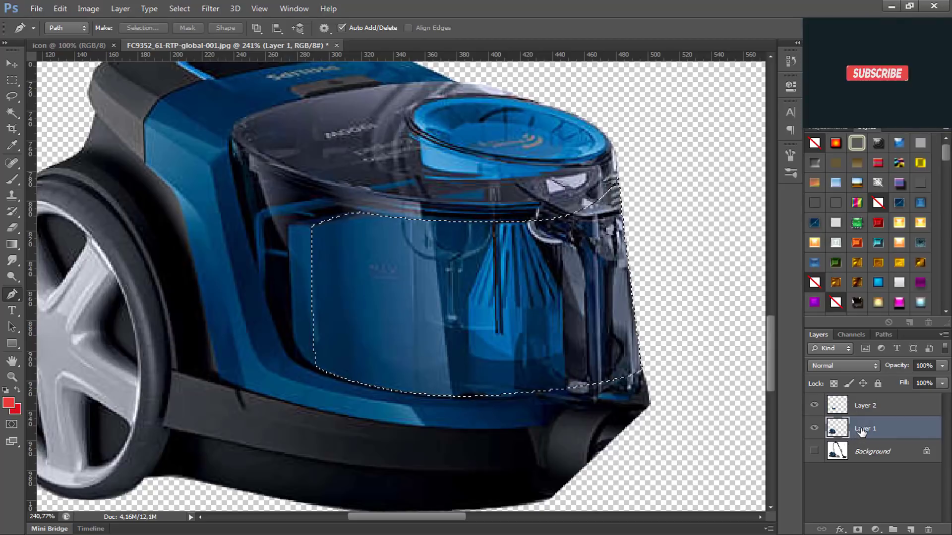
{"action": "left_click", "coordinate": [814, 405]}
{"action": "key", "text": "Delete"}
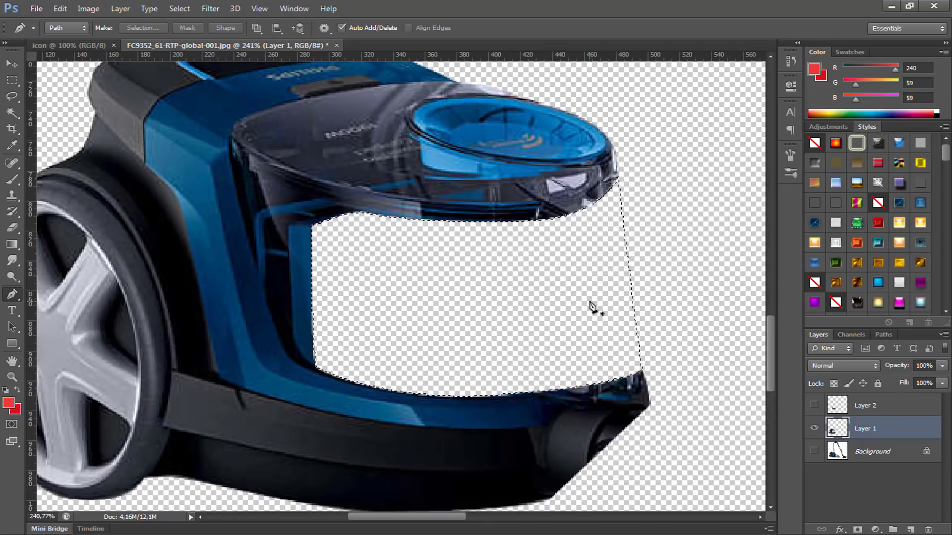
{"action": "key", "text": "ctrl+d"}
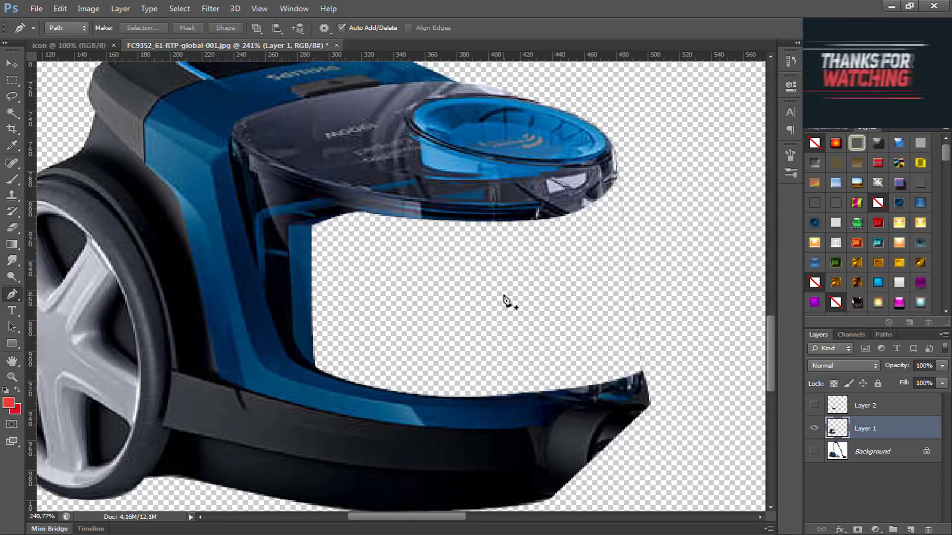
Step: Show Layer 2 again and transfer both vacuum cleaner layers together into the icon document, centred on its canvas
{"action": "scroll", "coordinate": [504, 298], "scroll_direction": "down", "scroll_amount": 2}
{"action": "scroll", "coordinate": [561, 345], "scroll_direction": "down", "scroll_amount": 2}
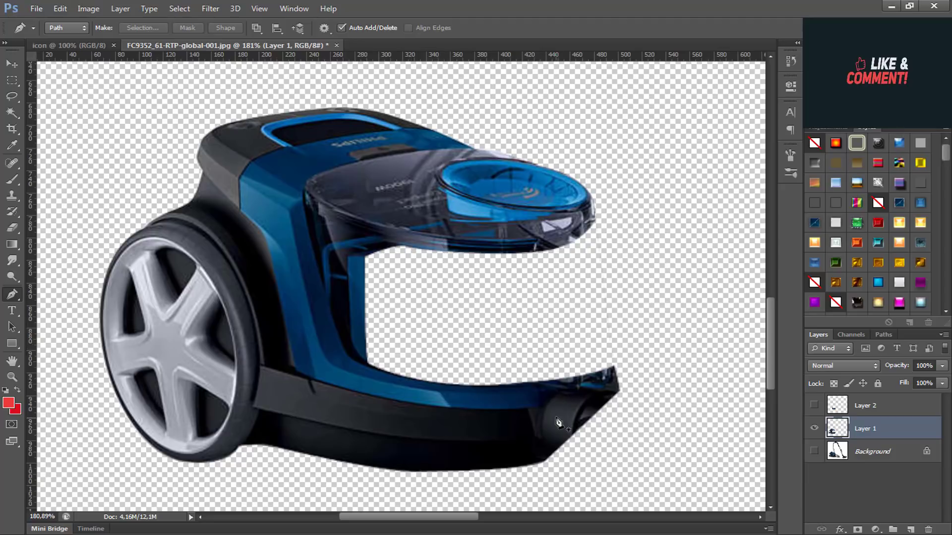
{"action": "scroll", "coordinate": [453, 355], "scroll_direction": "up", "scroll_amount": 2}
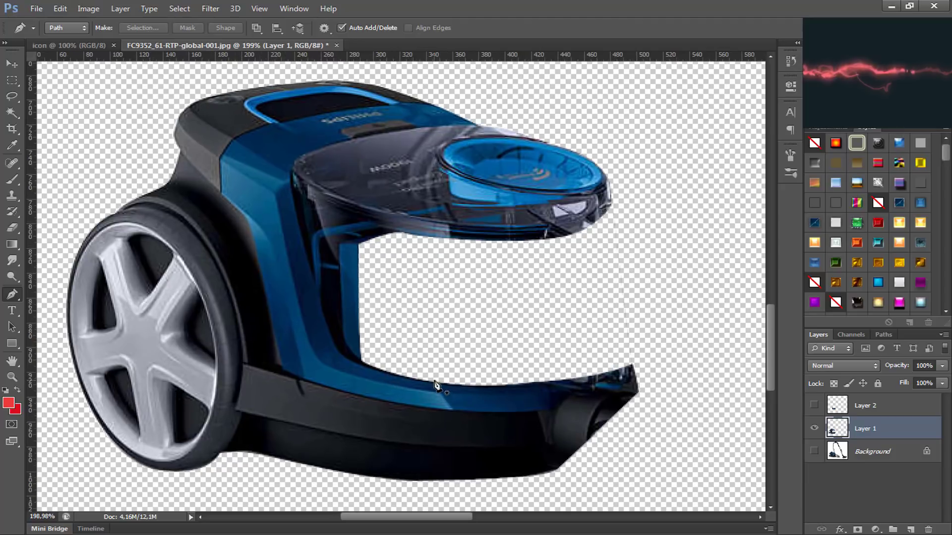
{"action": "scroll", "coordinate": [453, 355], "scroll_direction": "down", "scroll_amount": 5}
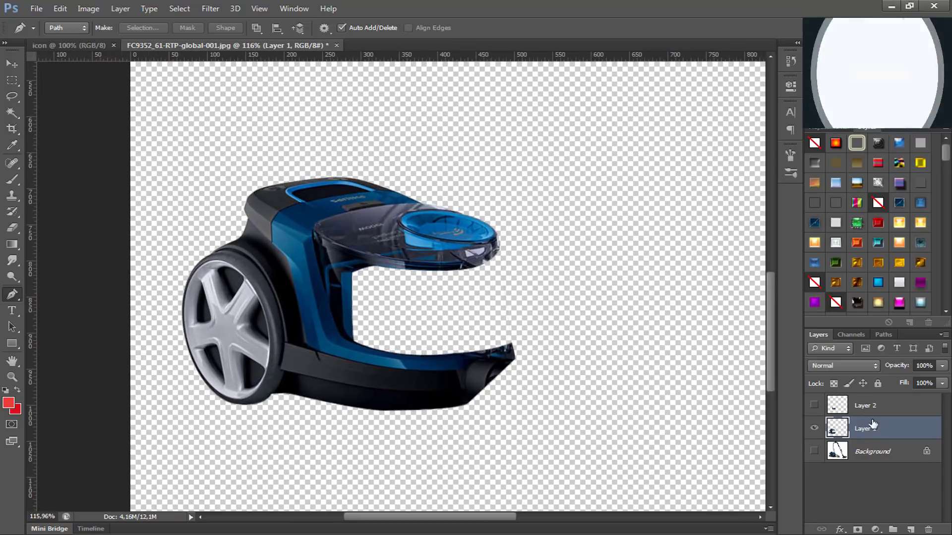
{"action": "left_click", "coordinate": [823, 406], "text": "shift"}
{"action": "left_click", "coordinate": [815, 406]}
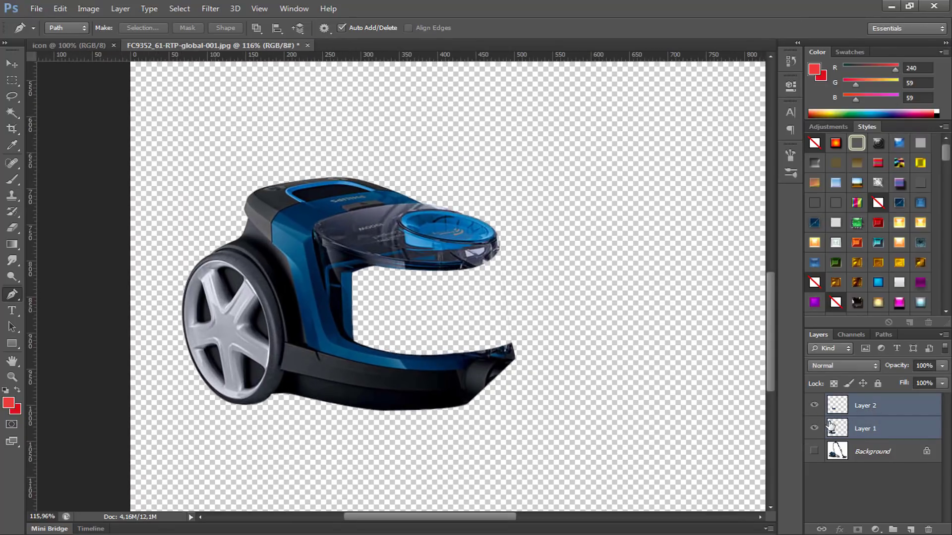
{"action": "key", "text": "v"}
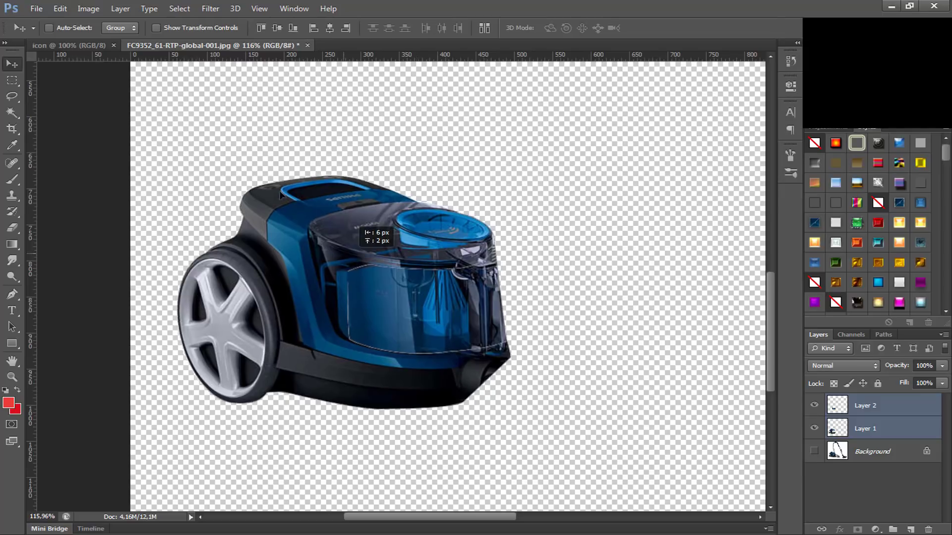
{"action": "mouse_move", "coordinate": [416, 299]}
{"action": "left_mouse_down"}
{"action": "mouse_move", "coordinate": [144, 59]}
{"action": "mouse_move", "coordinate": [82, 46]}
{"action": "mouse_move", "coordinate": [362, 253]}
{"action": "mouse_move", "coordinate": [411, 315]}
{"action": "left_mouse_up"}
{"action": "left_click_drag", "start_coordinate": [325, 274], "coordinate": [390, 279]}
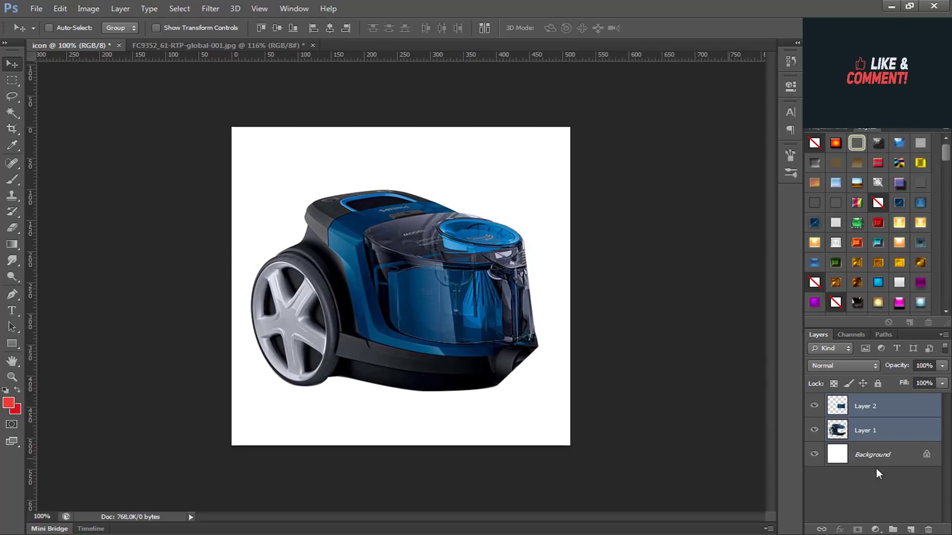
Step: Draw a red rounded rectangle about 499 x 499 px with a 120 px radius above the Background, and set its stroke to 0 pt
{"action": "left_click", "coordinate": [888, 454]}
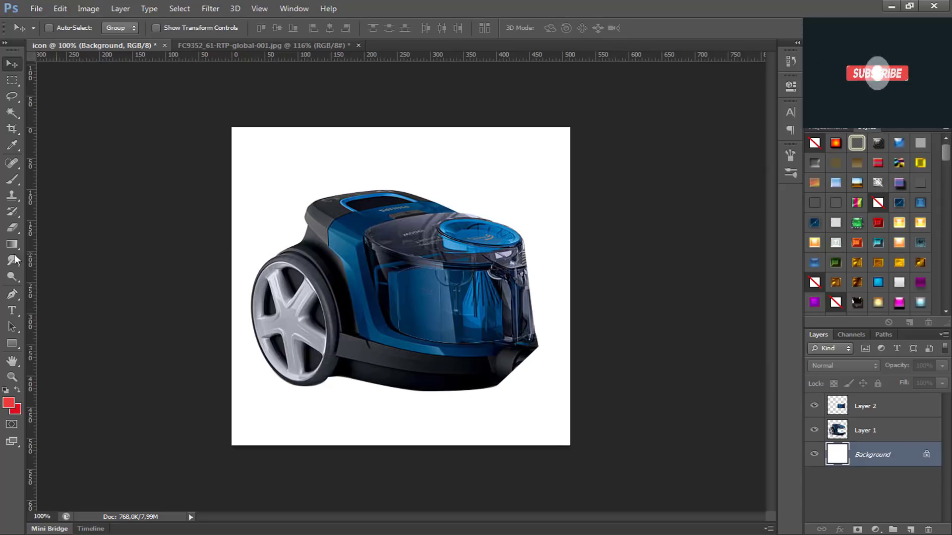
{"action": "left_click", "coordinate": [12, 343]}
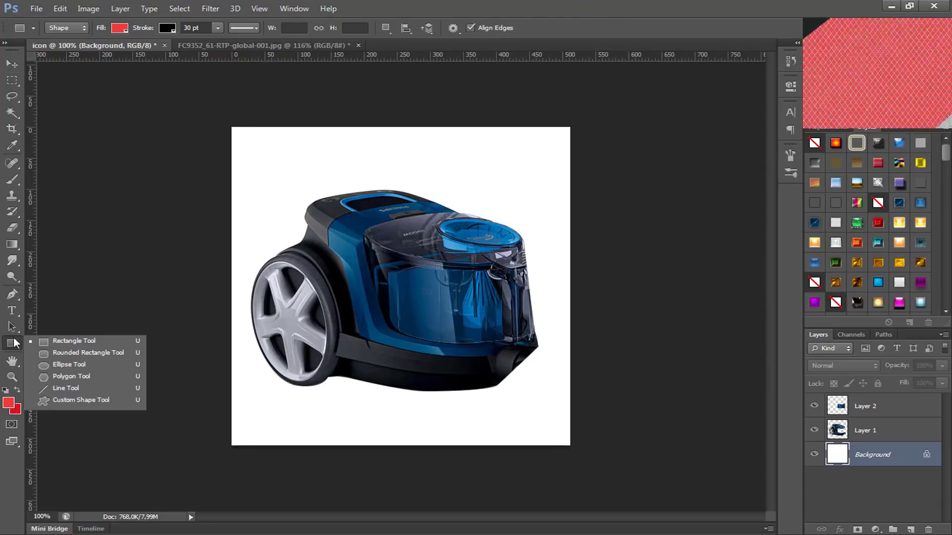
{"action": "left_click", "coordinate": [64, 355]}
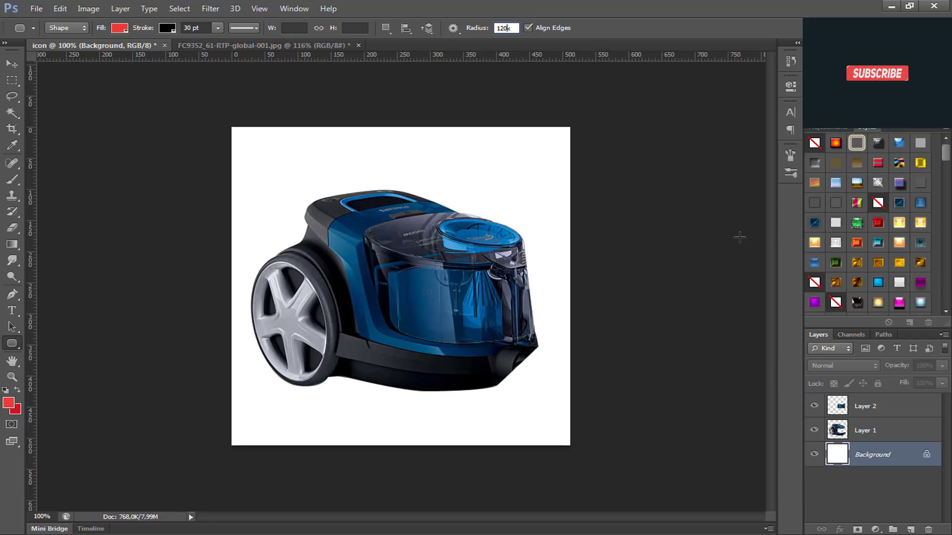
{"action": "key", "text": "Return"}
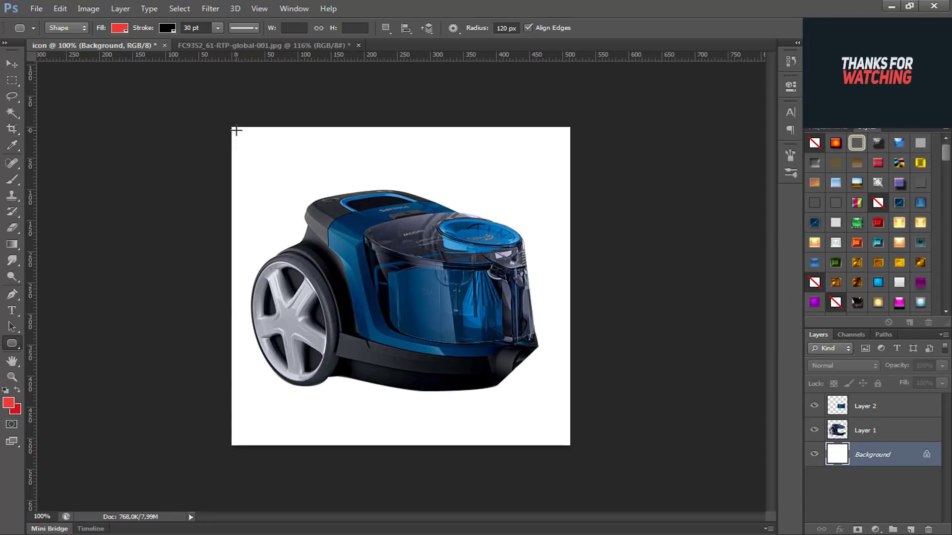
{"action": "mouse_move", "coordinate": [236, 130]}
{"action": "left_mouse_down"}
{"action": "mouse_move", "coordinate": [304, 266]}
{"action": "mouse_move", "coordinate": [425, 415]}
{"action": "mouse_move", "coordinate": [556, 426]}
{"action": "mouse_move", "coordinate": [566, 449]}
{"action": "left_mouse_up"}
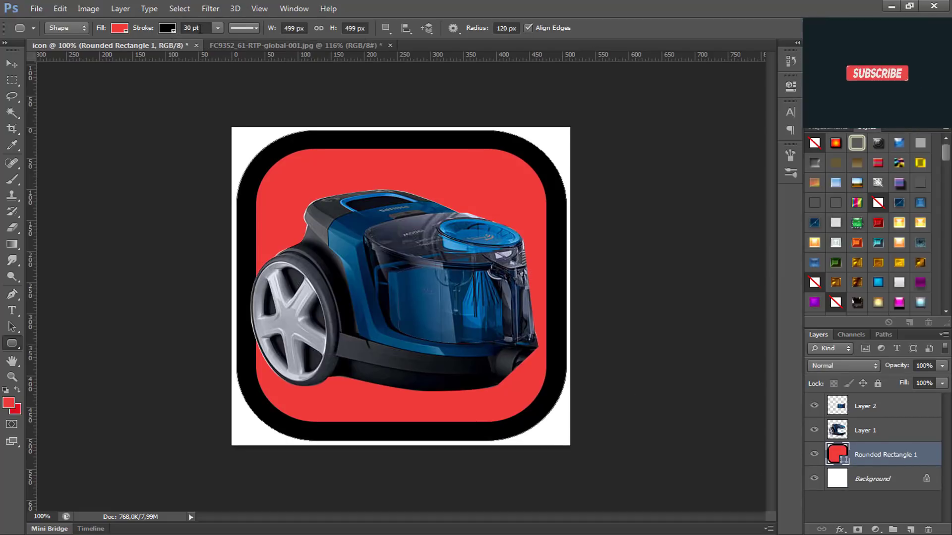
{"action": "left_click_drag", "start_coordinate": [144, 30], "coordinate": [25, 11]}
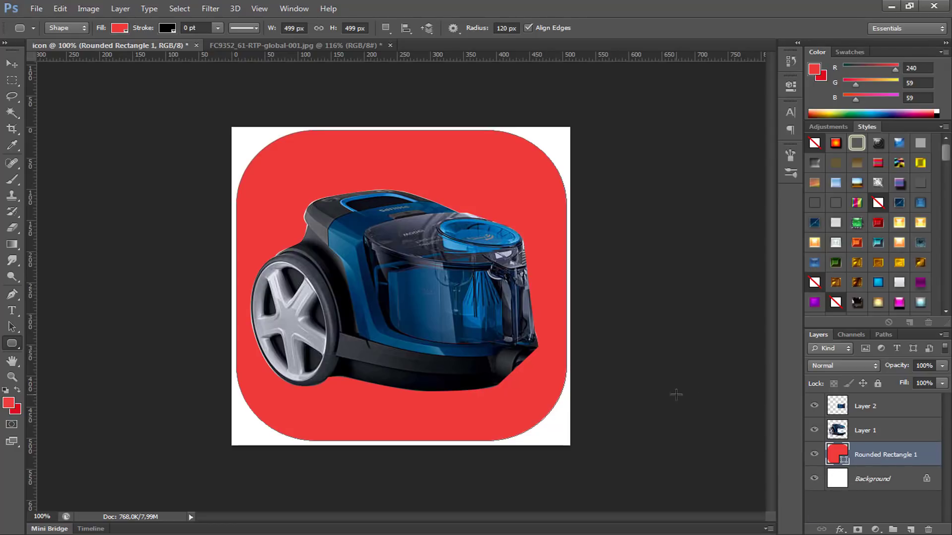
Step: Scale the red rounded rectangle to 512 x 512 px so it fills the whole canvas
{"action": "key", "text": "ctrl+t"}
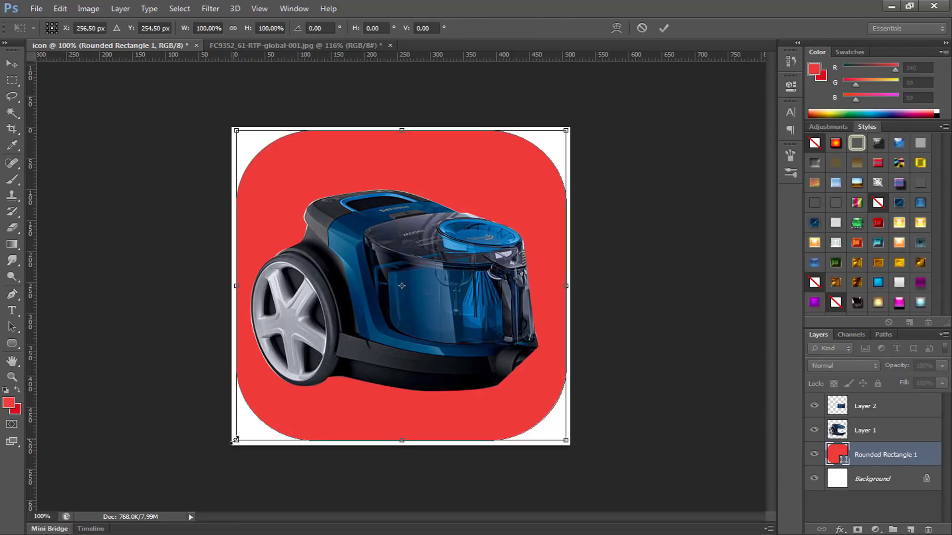
{"action": "left_click_drag", "start_coordinate": [233, 441], "coordinate": [231, 446]}
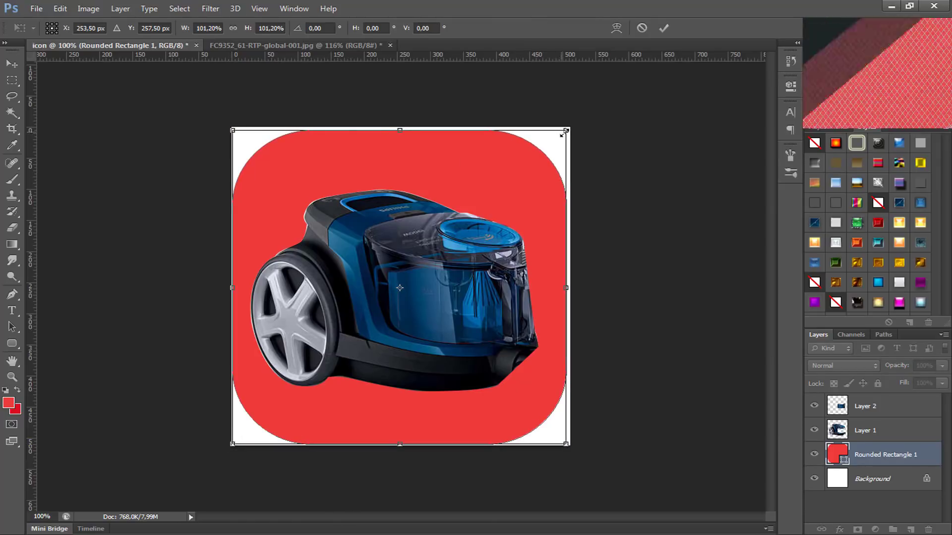
{"action": "left_click_drag", "start_coordinate": [564, 133], "coordinate": [570, 127]}
{"action": "key", "text": "Return"}
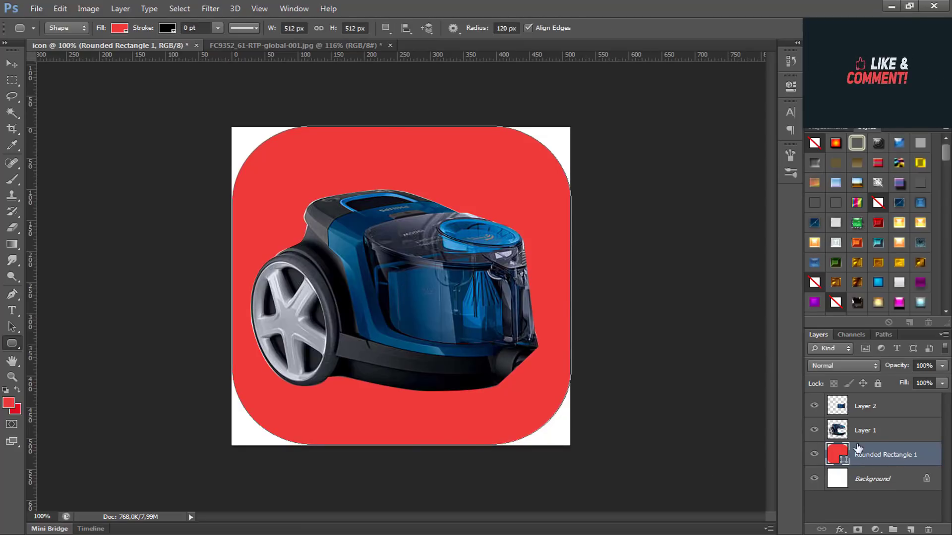
Step: Hide Layer 2 and move it below Layer 1 in the layer order
{"action": "left_click", "coordinate": [868, 431]}
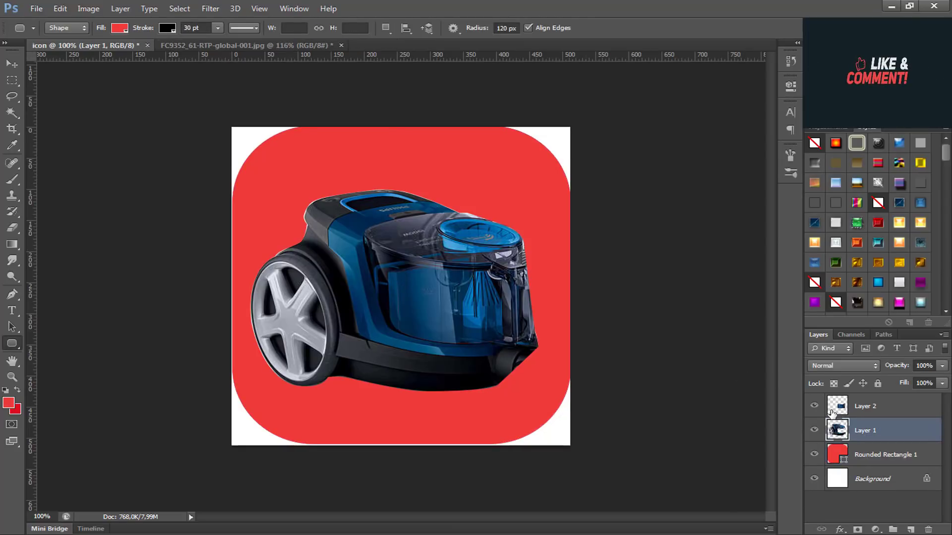
{"action": "left_click", "coordinate": [814, 405]}
{"action": "mouse_move", "coordinate": [868, 431]}
{"action": "left_mouse_down"}
{"action": "mouse_move", "coordinate": [870, 417]}
{"action": "mouse_move", "coordinate": [867, 437]}
{"action": "left_mouse_up"}
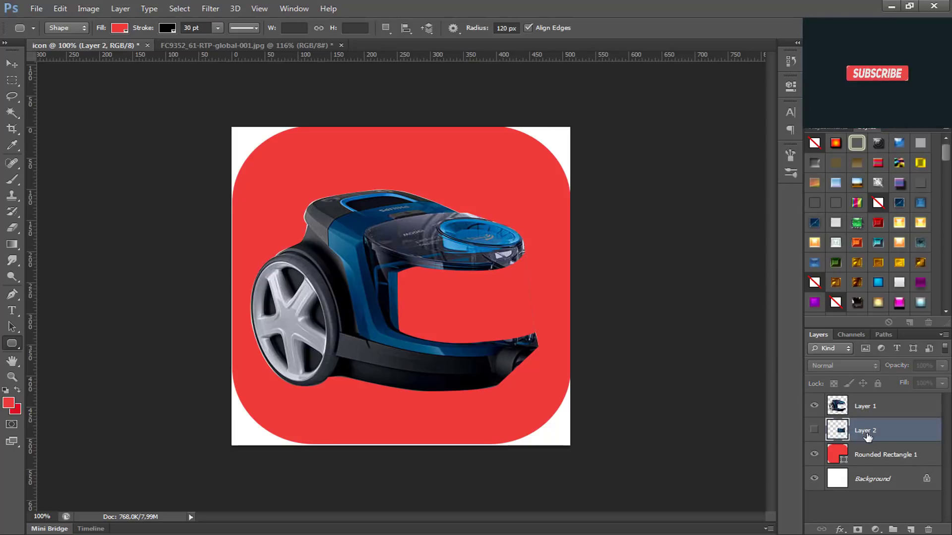
Step: Erase the leftover edge fringe around the container opening on Layer 1 with a 48 px Eraser
{"action": "scroll", "coordinate": [578, 341], "scroll_direction": "up", "scroll_amount": 4}
{"action": "left_click", "coordinate": [859, 408]}
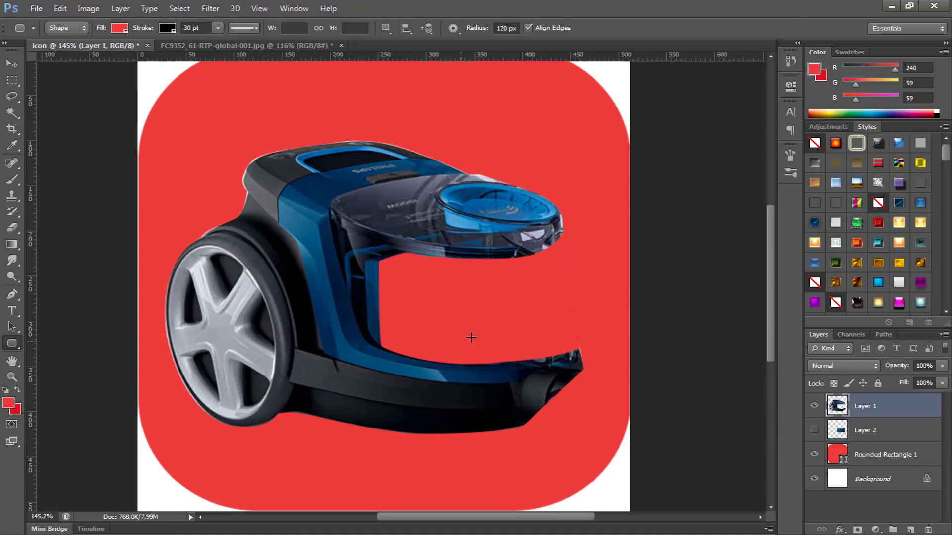
{"action": "key", "text": "e"}
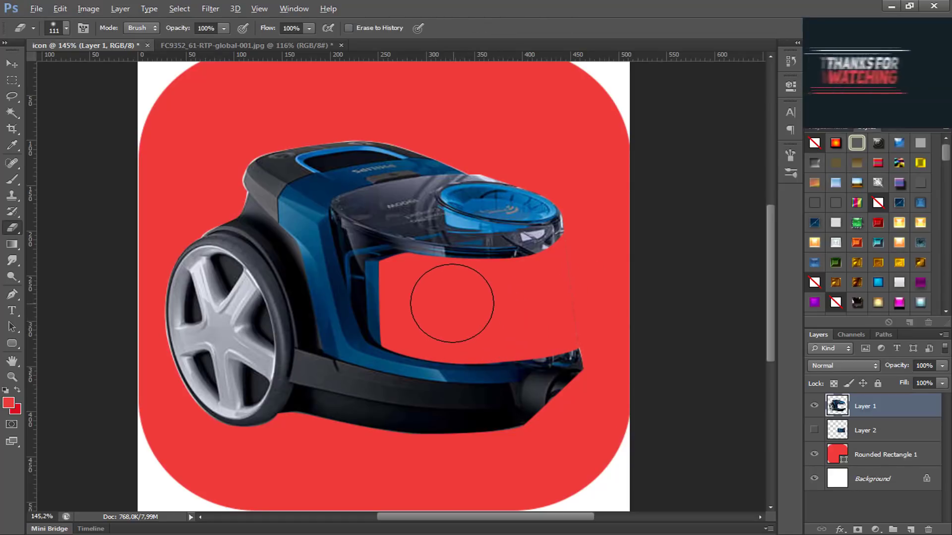
{"action": "mouse_move", "coordinate": [452, 301]}
{"action": "left_mouse_down"}
{"action": "mouse_move", "coordinate": [502, 318]}
{"action": "mouse_move", "coordinate": [419, 309]}
{"action": "left_mouse_up"}
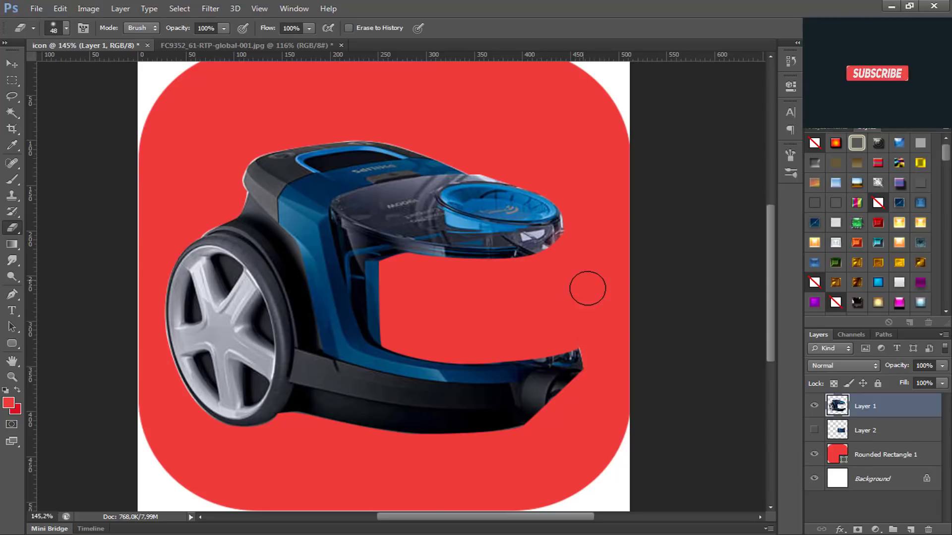
Step: Place the image Glassware-stemless-wine-glass-12oz-.99cents.png from New folder (2) into the icon document above Layer 1
{"action": "scroll", "coordinate": [544, 366], "scroll_direction": "down", "scroll_amount": 2}
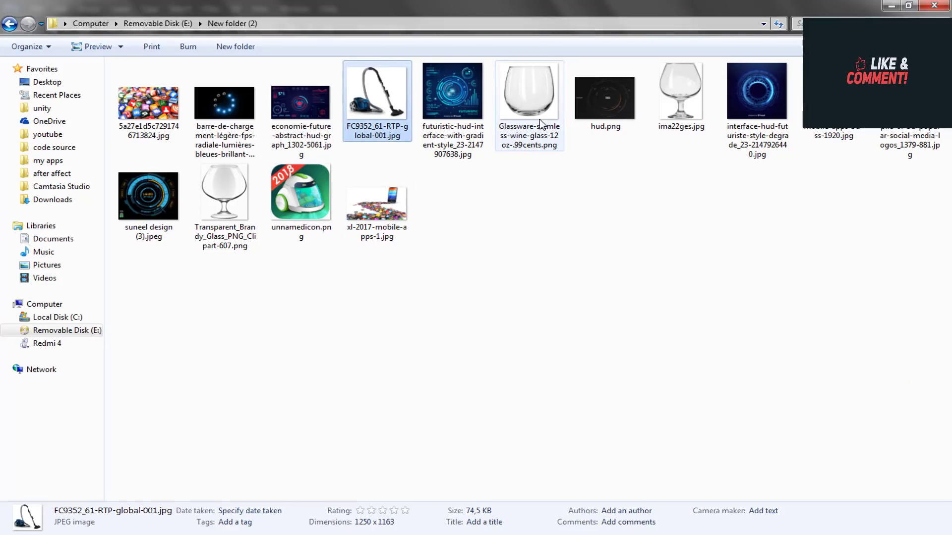
{"action": "left_click_drag", "start_coordinate": [542, 124], "coordinate": [219, 531]}
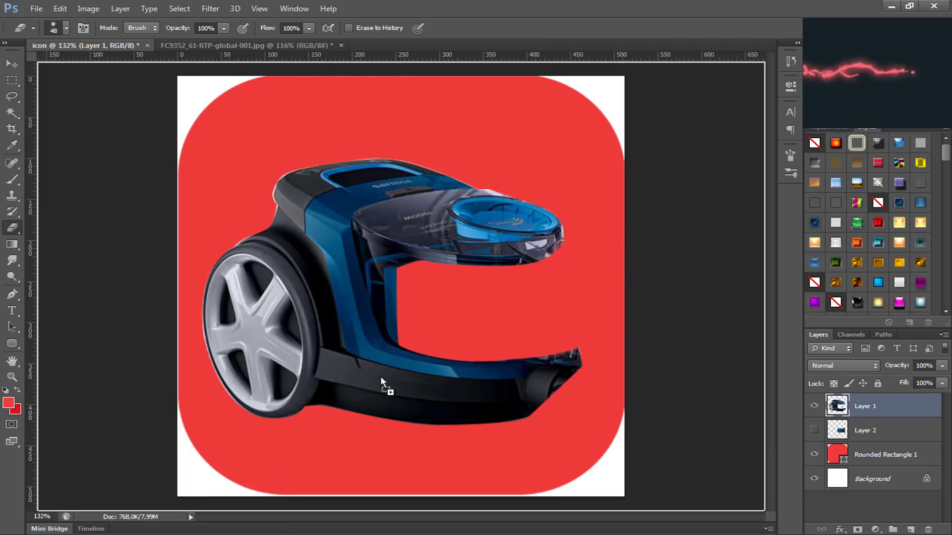
{"action": "left_click_drag", "start_coordinate": [381, 378], "coordinate": [484, 323]}
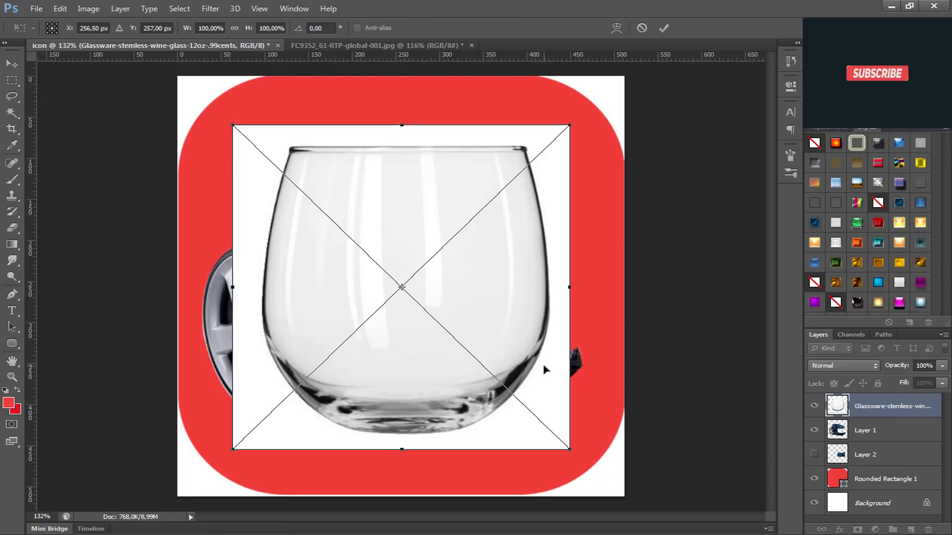
{"action": "key", "text": "Return"}
Step: Commit the placed wine glass image and rasterize its layer
{"action": "key", "text": "e"}
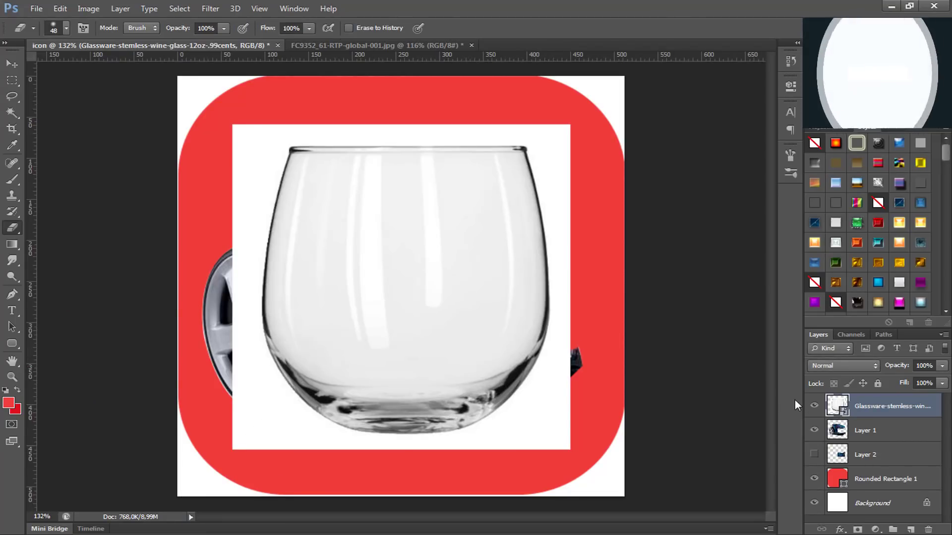
{"action": "right_click", "coordinate": [888, 406]}
{"action": "left_click", "coordinate": [915, 406]}
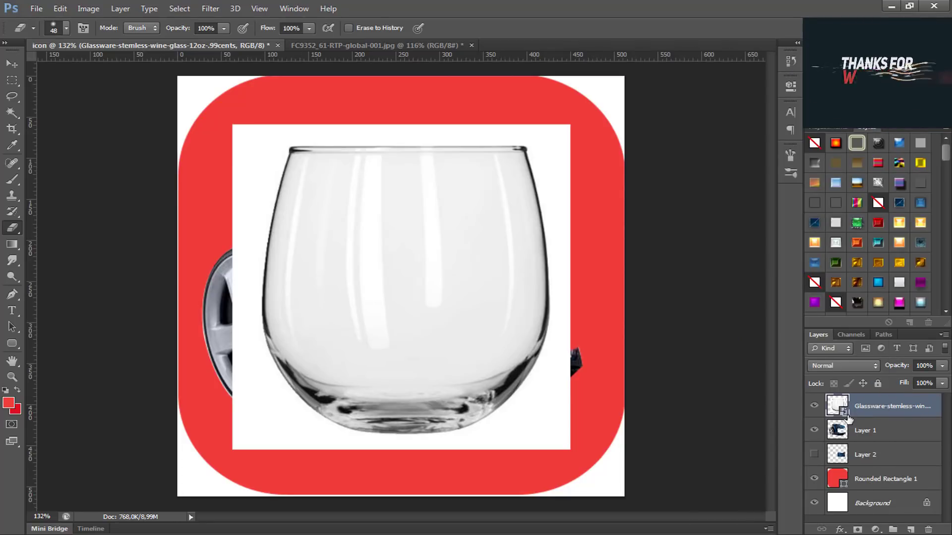
{"action": "right_click", "coordinate": [869, 411]}
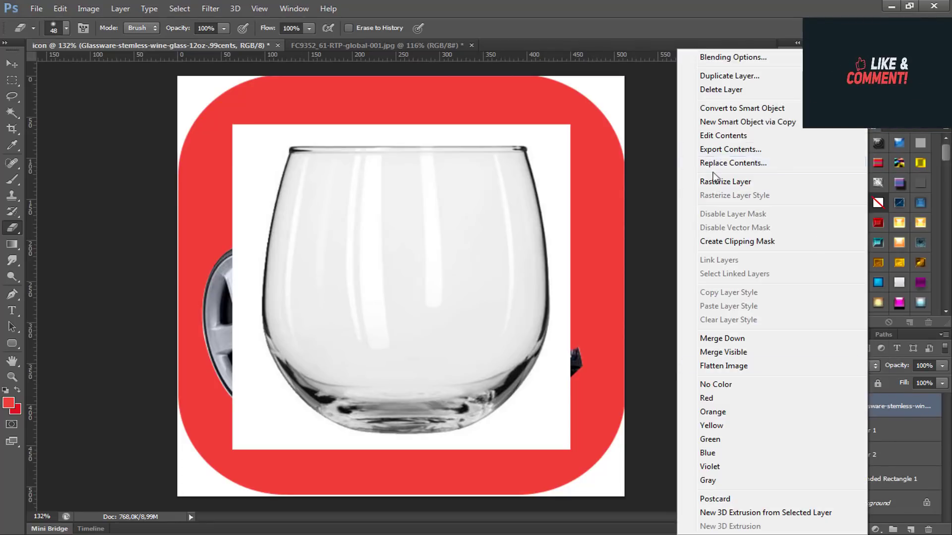
{"action": "left_click", "coordinate": [764, 183]}
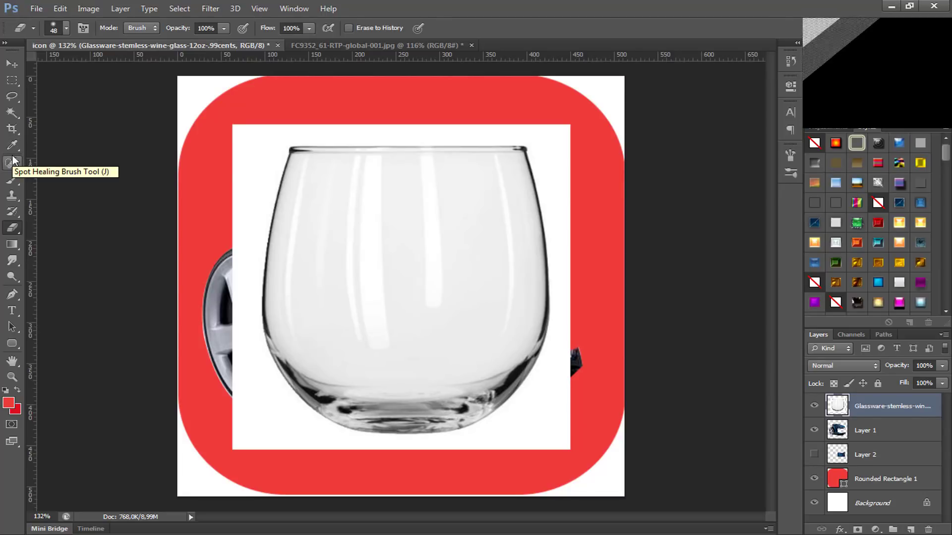
Step: Delete the white background around the glass using a Magic Wand selection with tolerance 39, and clear the selection
{"action": "left_click", "coordinate": [19, 116]}
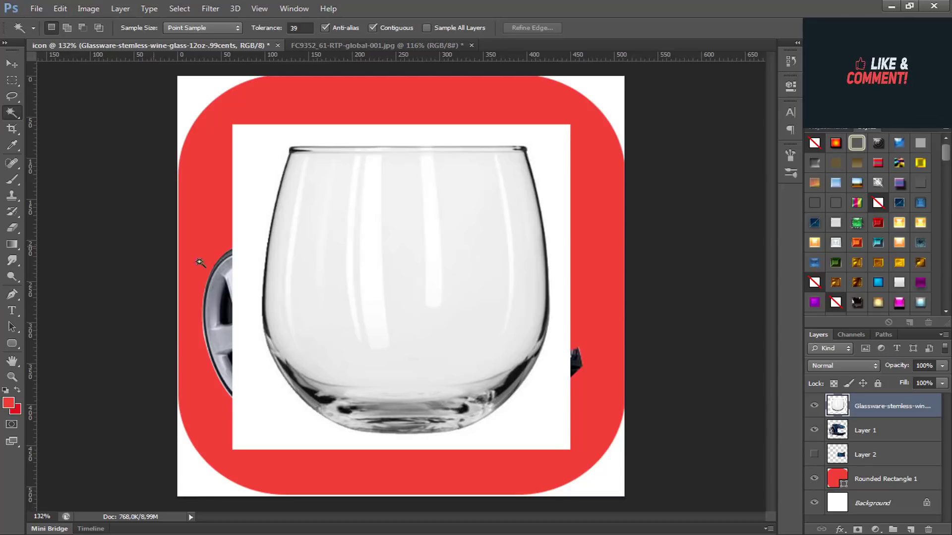
{"action": "left_click", "coordinate": [258, 266]}
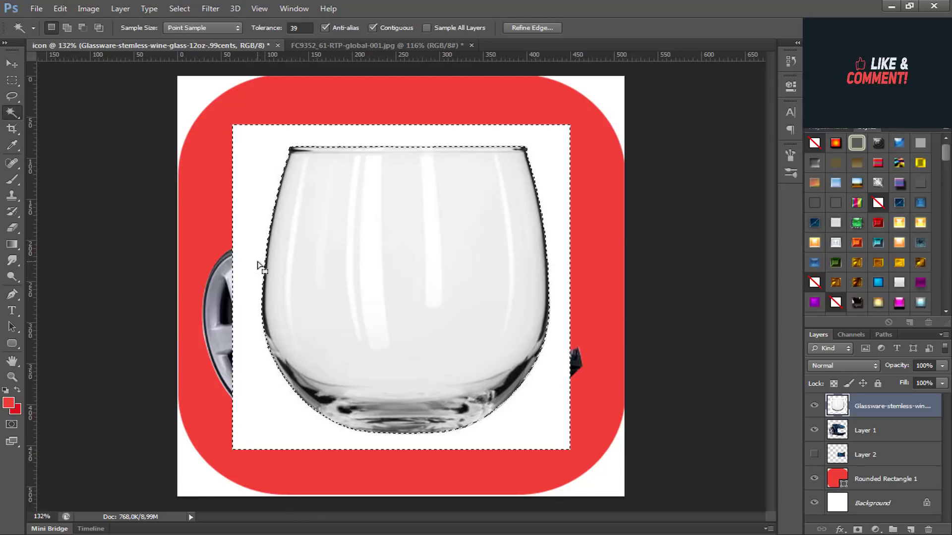
{"action": "key", "text": "Delete"}
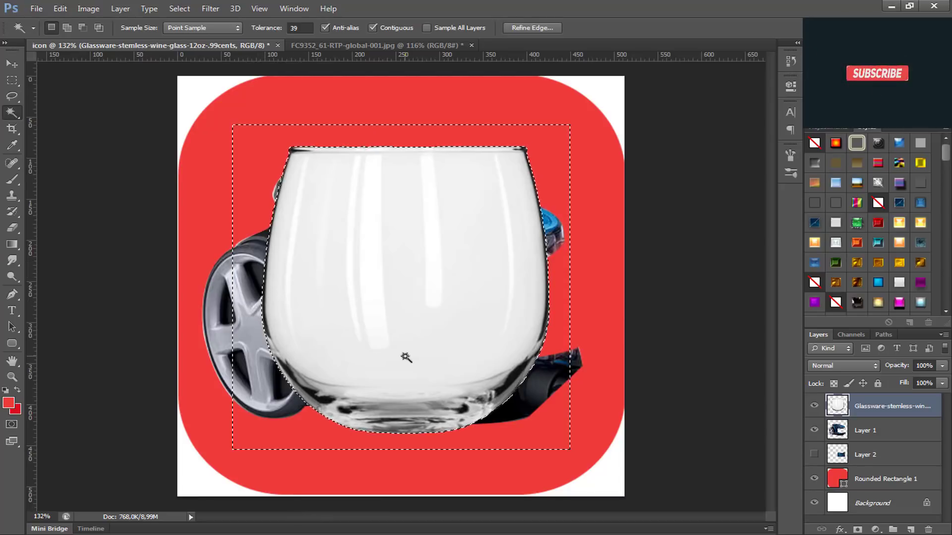
{"action": "key", "text": "ctrl+d"}
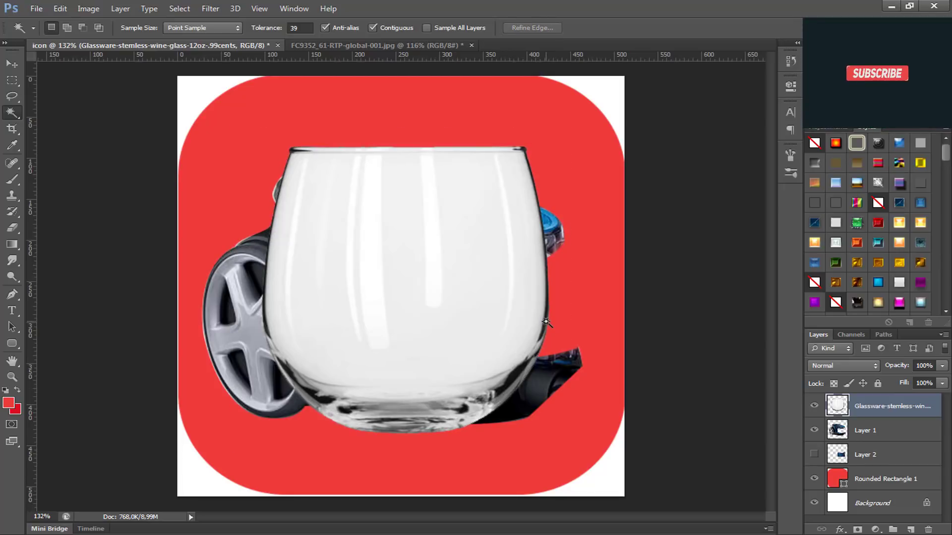
Step: Move the glass layer below Layer 1 in the layer order
{"action": "key", "text": "ctrl+t"}
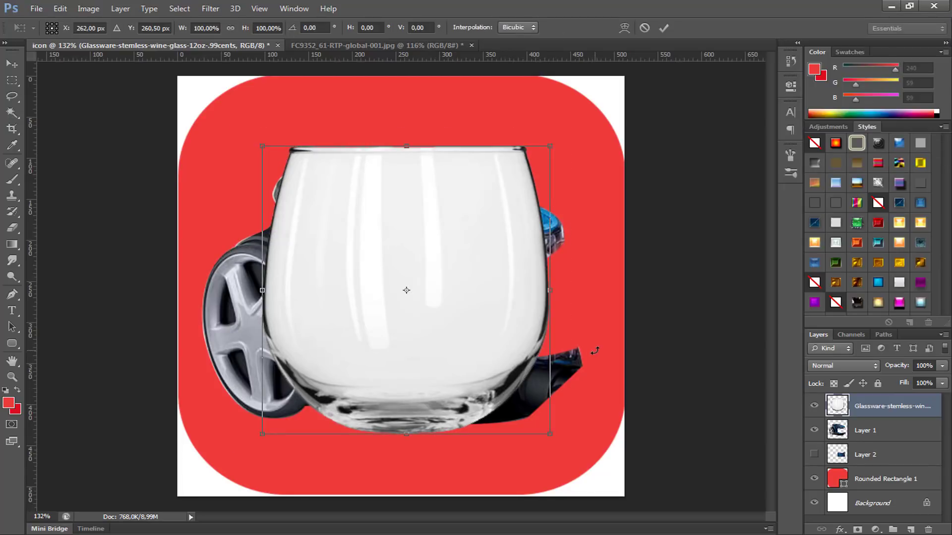
{"action": "key", "text": "Return"}
{"action": "key", "text": "w"}
{"action": "left_click_drag", "start_coordinate": [863, 410], "coordinate": [868, 436]}
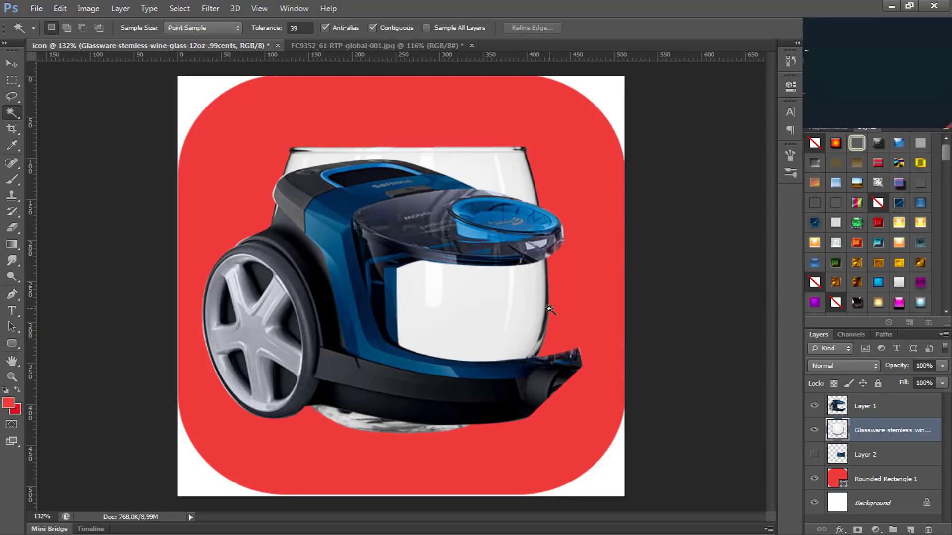
Step: Free-transform the glass, turning it upside down to about 157° and moving it behind the vacuum's container opening
{"action": "key", "text": "ctrl+t"}
{"action": "left_click_drag", "start_coordinate": [588, 413], "coordinate": [589, 323]}
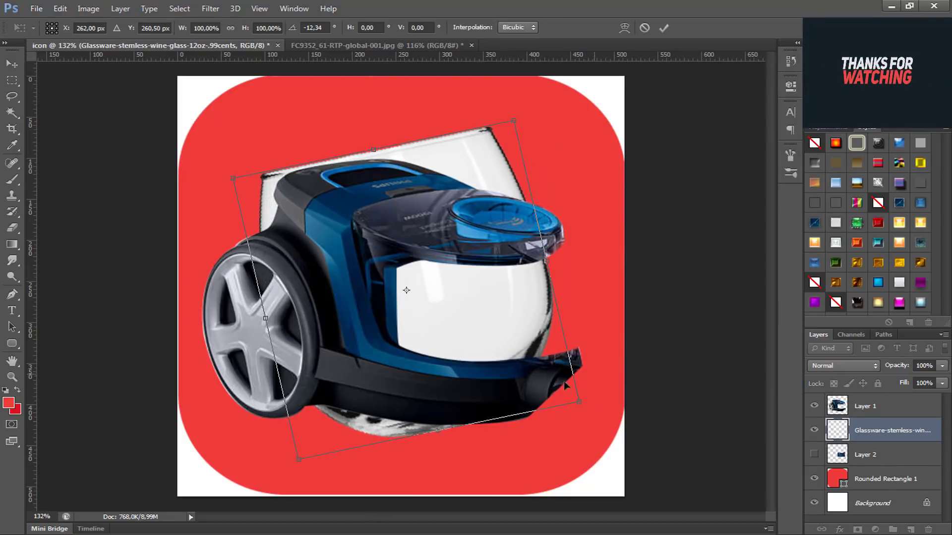
{"action": "left_click_drag", "start_coordinate": [428, 368], "coordinate": [449, 393]}
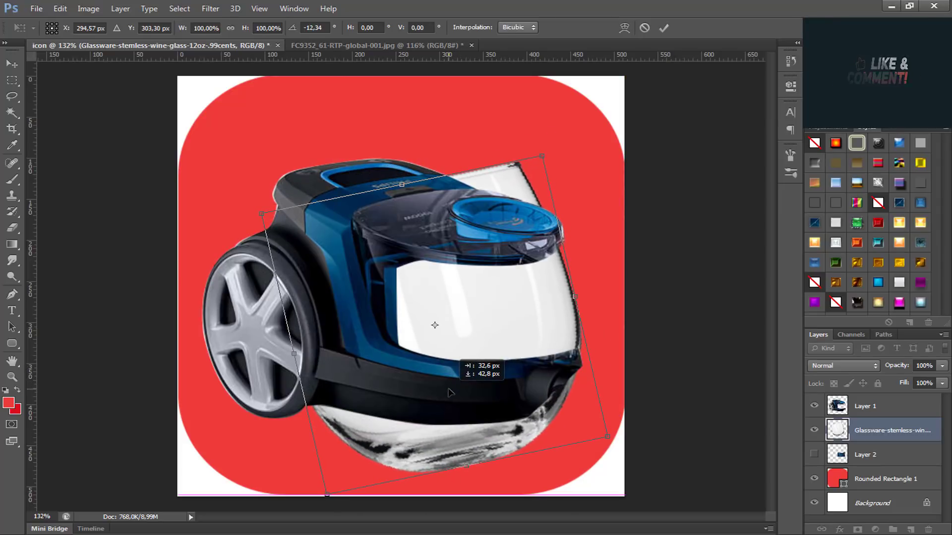
{"action": "left_click_drag", "start_coordinate": [554, 505], "coordinate": [339, 229]}
{"action": "left_click_drag", "start_coordinate": [427, 287], "coordinate": [423, 289]}
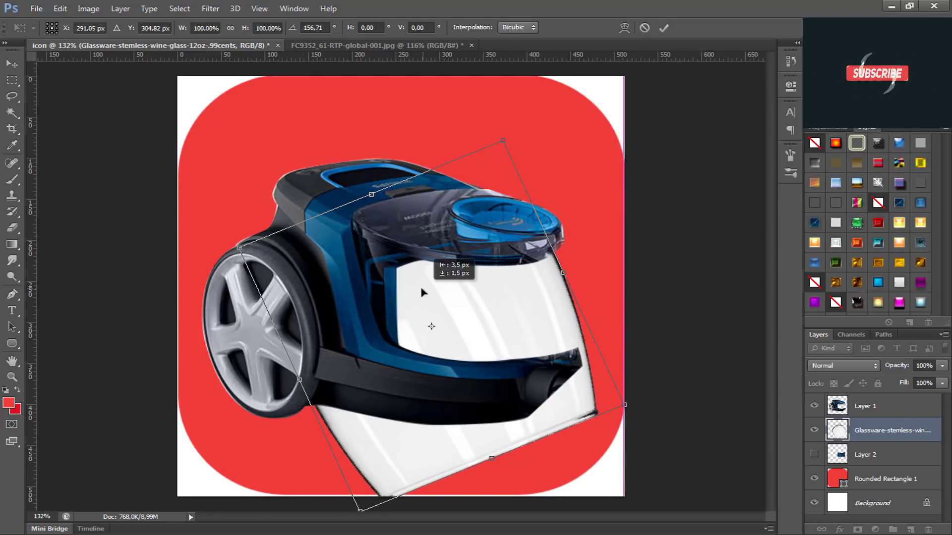
Step: Fine-tune the glass's rotation and position so its side edge closes the outer side of the container opening, and apply the transform
{"action": "left_click_drag", "start_coordinate": [736, 420], "coordinate": [704, 461]}
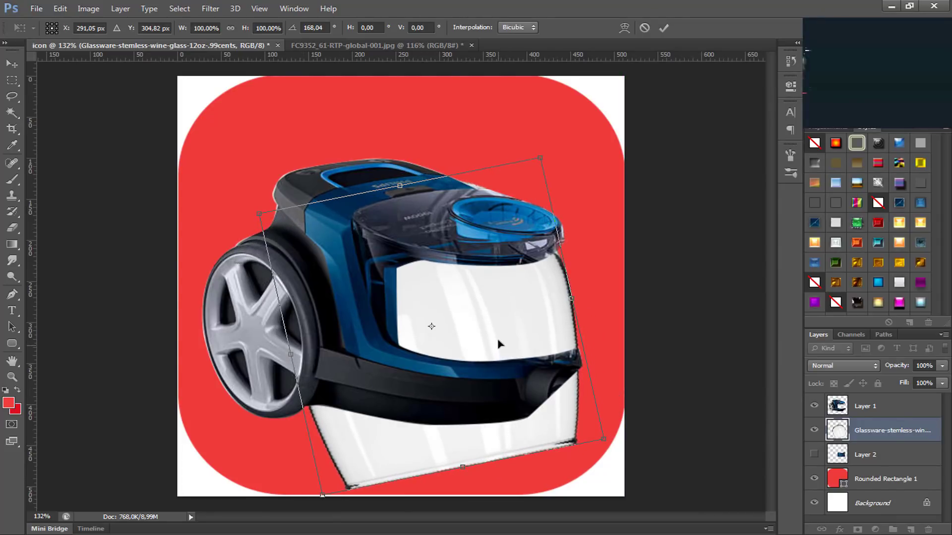
{"action": "left_click_drag", "start_coordinate": [497, 341], "coordinate": [490, 329]}
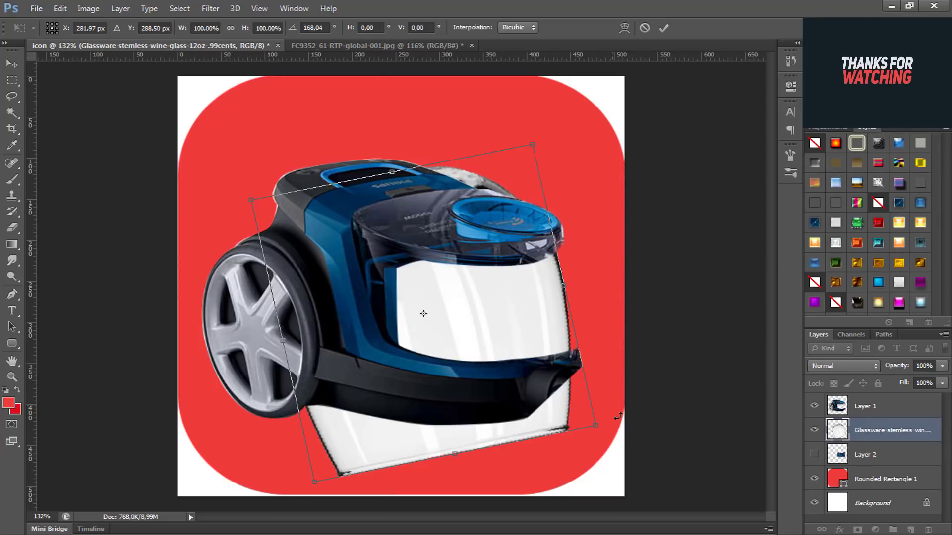
{"action": "left_click_drag", "start_coordinate": [618, 416], "coordinate": [639, 381]}
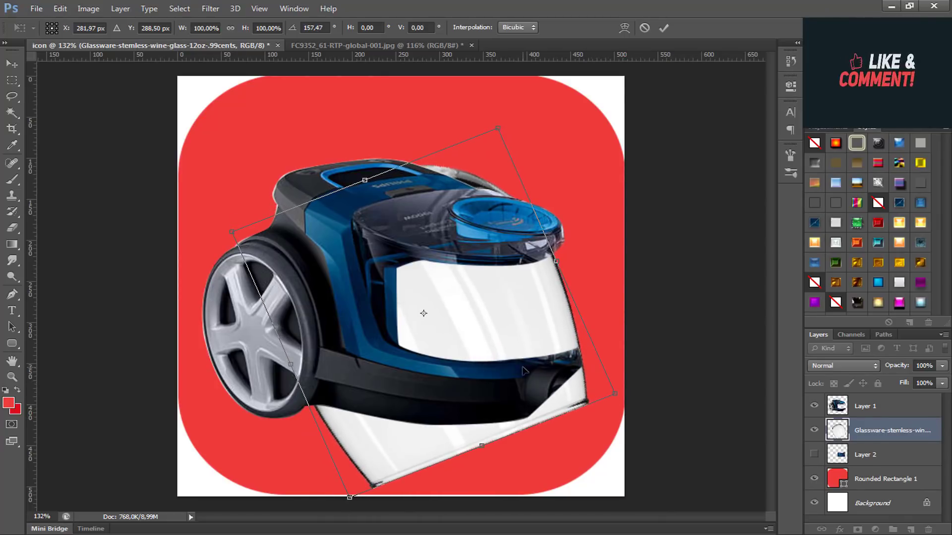
{"action": "left_click_drag", "start_coordinate": [513, 355], "coordinate": [536, 358]}
{"action": "left_click_drag", "start_coordinate": [691, 429], "coordinate": [661, 442]}
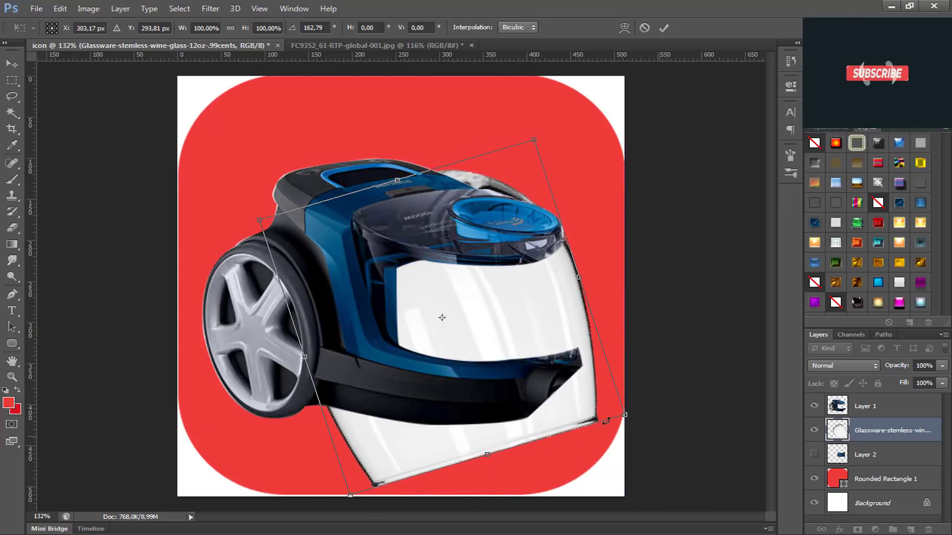
{"action": "left_click_drag", "start_coordinate": [583, 415], "coordinate": [571, 399]}
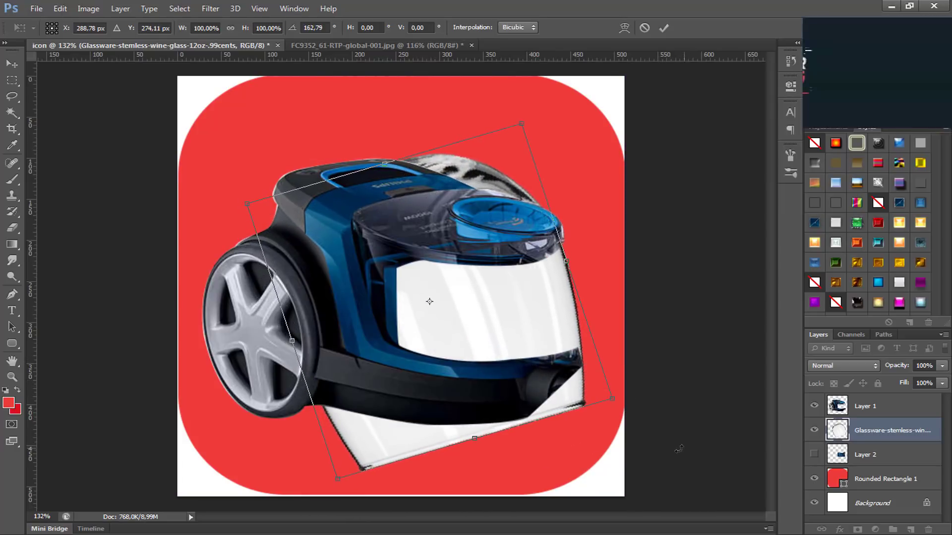
{"action": "left_click_drag", "start_coordinate": [679, 447], "coordinate": [667, 452]}
{"action": "left_click_drag", "start_coordinate": [552, 365], "coordinate": [554, 358]}
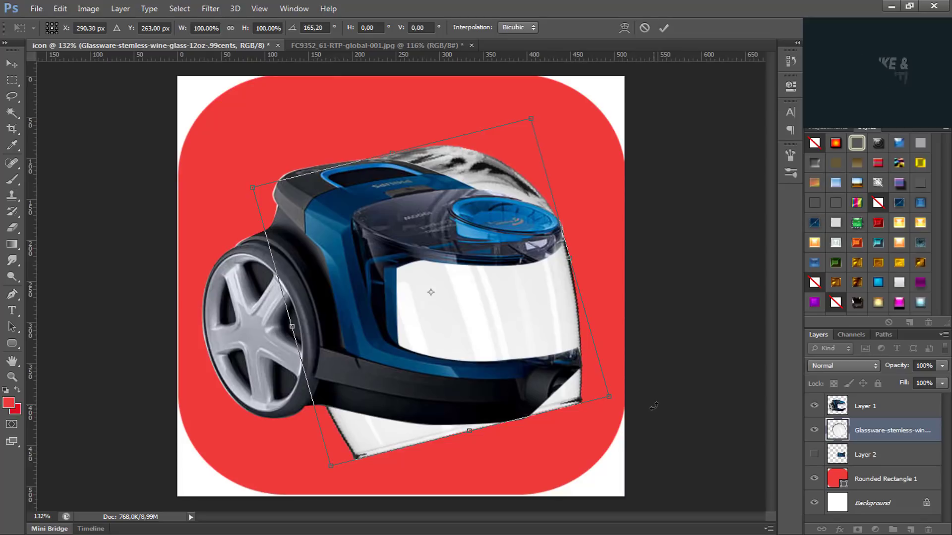
{"action": "left_click_drag", "start_coordinate": [654, 407], "coordinate": [614, 463]}
{"action": "mouse_move", "coordinate": [530, 349]}
{"action": "left_mouse_down"}
{"action": "mouse_move", "coordinate": [513, 359]}
{"action": "mouse_move", "coordinate": [522, 357]}
{"action": "left_mouse_up"}
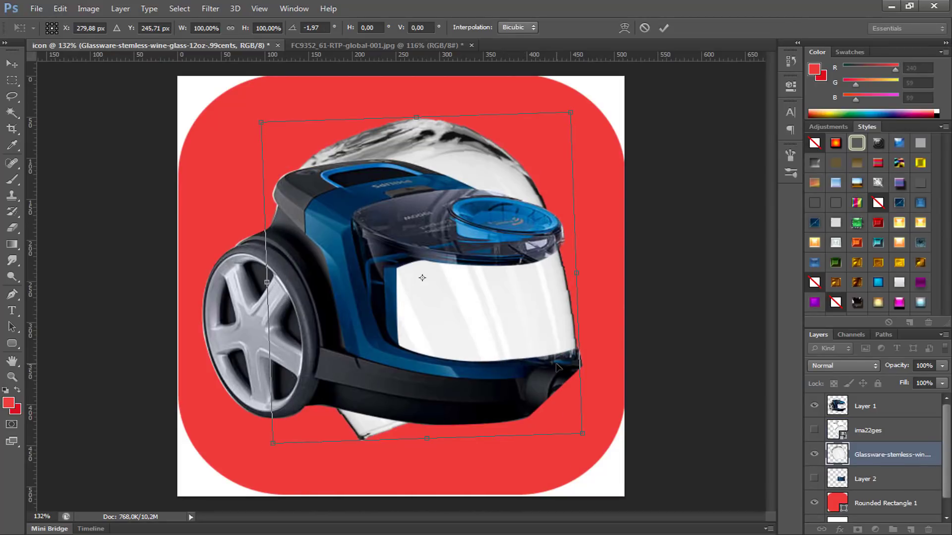
{"action": "key", "text": "Return"}
{"action": "key", "text": "w"}
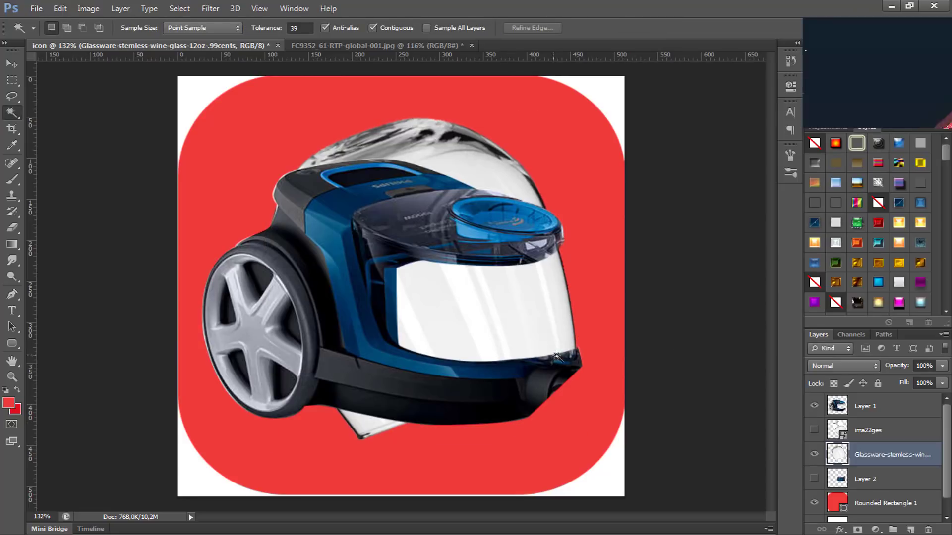
Step: Add a layer mask to the glass layer and paint out the glass above and below the vacuum with an 82 px, 100% hardness black brush
{"action": "left_click", "coordinate": [858, 530]}
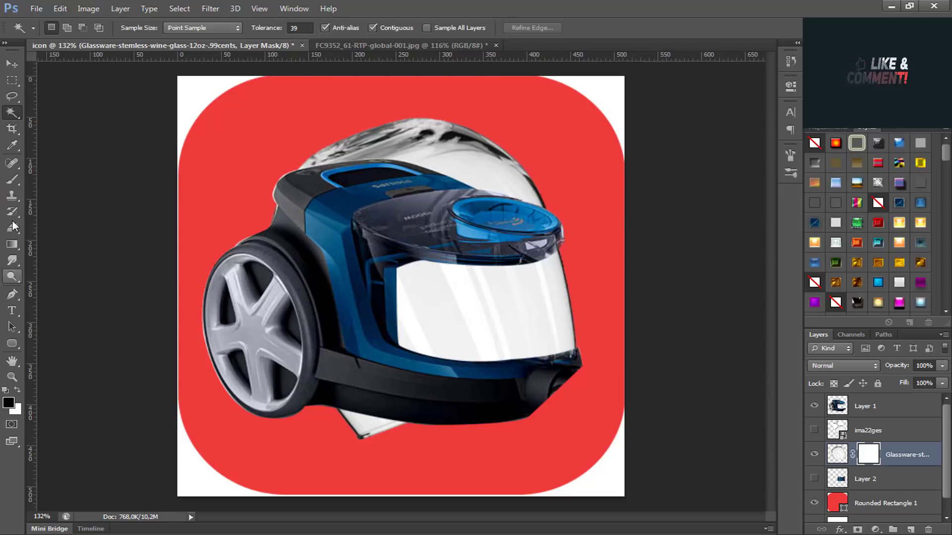
{"action": "left_click", "coordinate": [12, 179]}
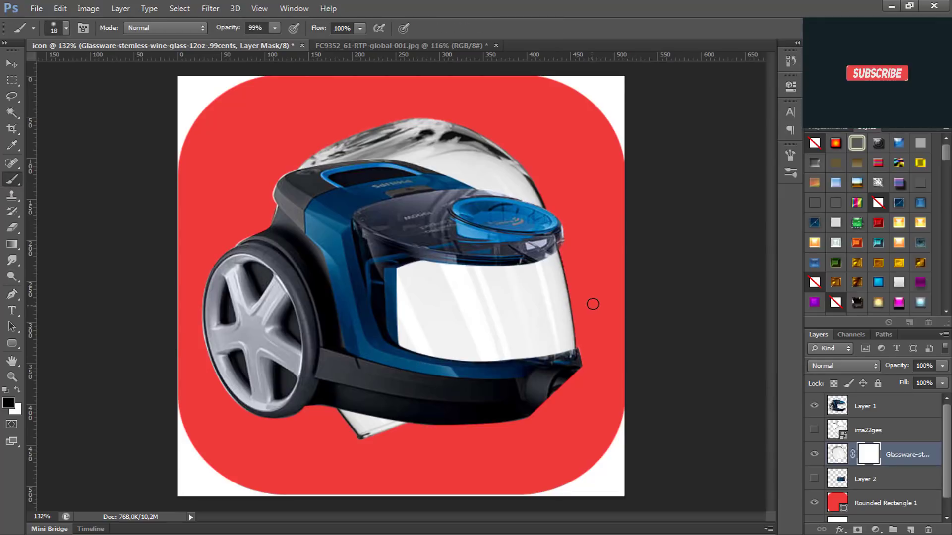
{"action": "left_click_drag", "start_coordinate": [542, 317], "coordinate": [576, 324]}
{"action": "mouse_move", "coordinate": [498, 166]}
{"action": "left_mouse_down"}
{"action": "mouse_move", "coordinate": [485, 139]}
{"action": "mouse_move", "coordinate": [417, 160]}
{"action": "mouse_move", "coordinate": [522, 161]}
{"action": "mouse_move", "coordinate": [371, 142]}
{"action": "left_mouse_up"}
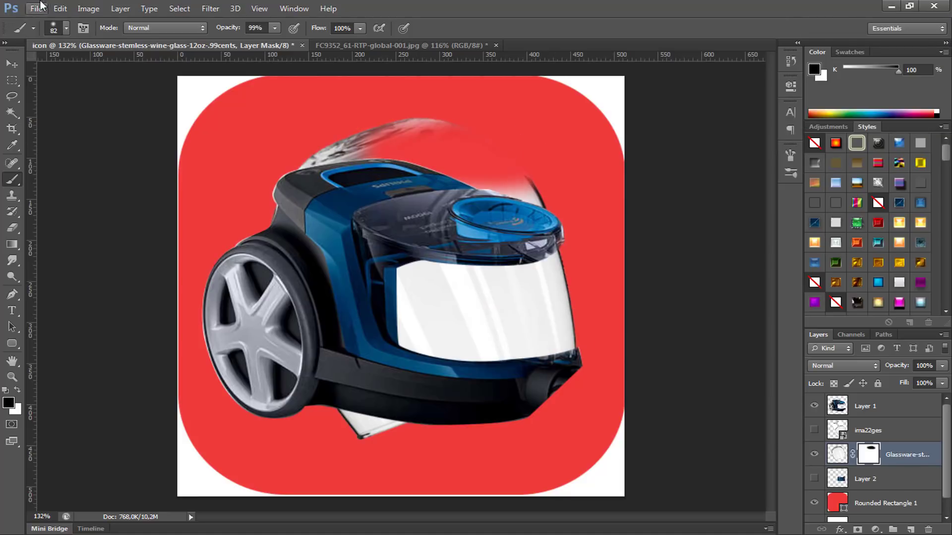
{"action": "left_click", "coordinate": [65, 29]}
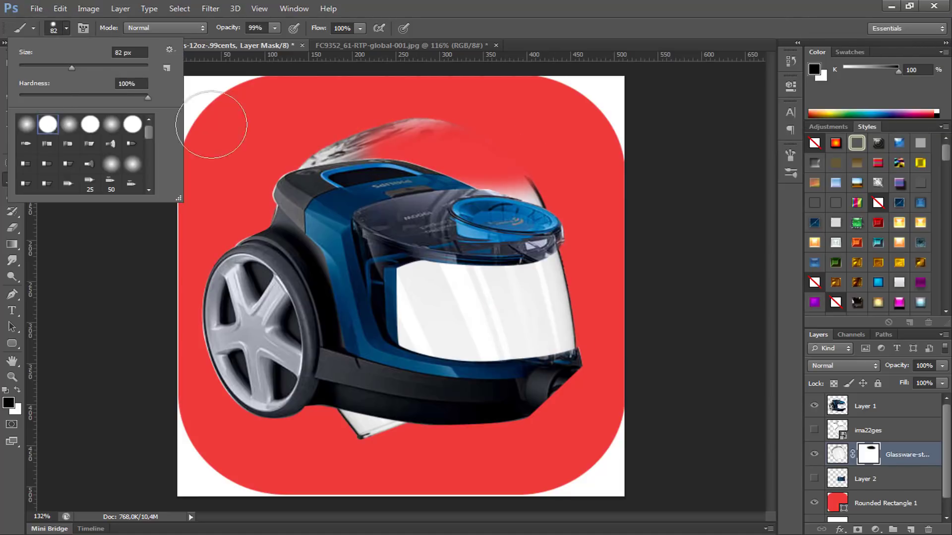
{"action": "mouse_move", "coordinate": [456, 144]}
{"action": "left_mouse_down"}
{"action": "mouse_move", "coordinate": [324, 149]}
{"action": "mouse_move", "coordinate": [492, 166]}
{"action": "mouse_move", "coordinate": [481, 159]}
{"action": "mouse_move", "coordinate": [544, 178]}
{"action": "mouse_move", "coordinate": [454, 171]}
{"action": "left_mouse_up"}
{"action": "left_click_drag", "start_coordinate": [343, 419], "coordinate": [425, 449]}
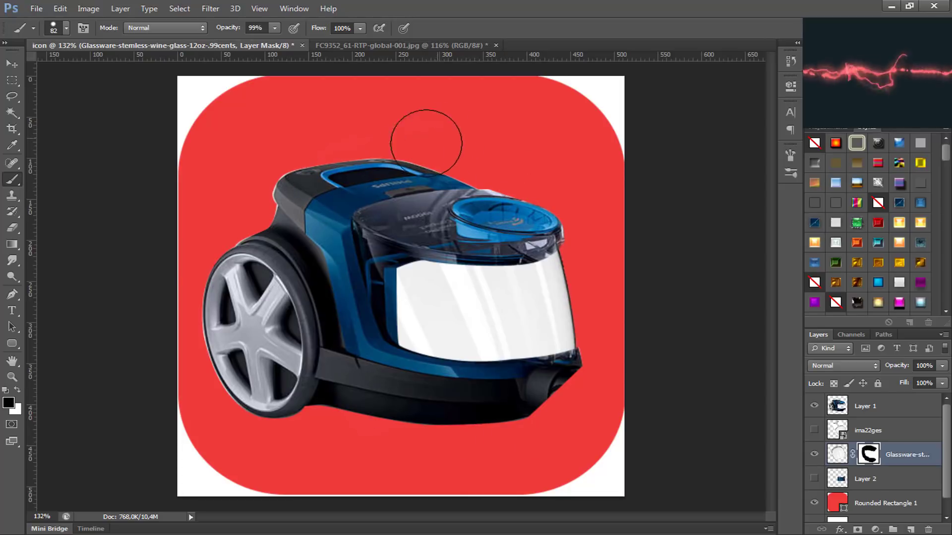
Step: Place mobile-apps-3d-ss-1920.jpg from New folder (2) above the glass layer, scaled to 18.80% and positioned to fill the container opening
{"action": "scroll", "coordinate": [437, 198], "scroll_direction": "up", "scroll_amount": 2}
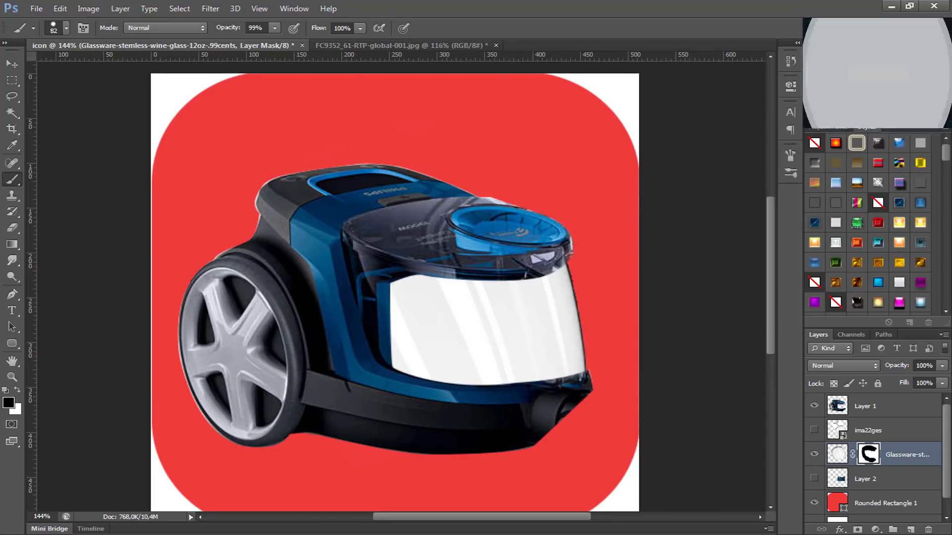
{"action": "left_click", "coordinate": [92, 534]}
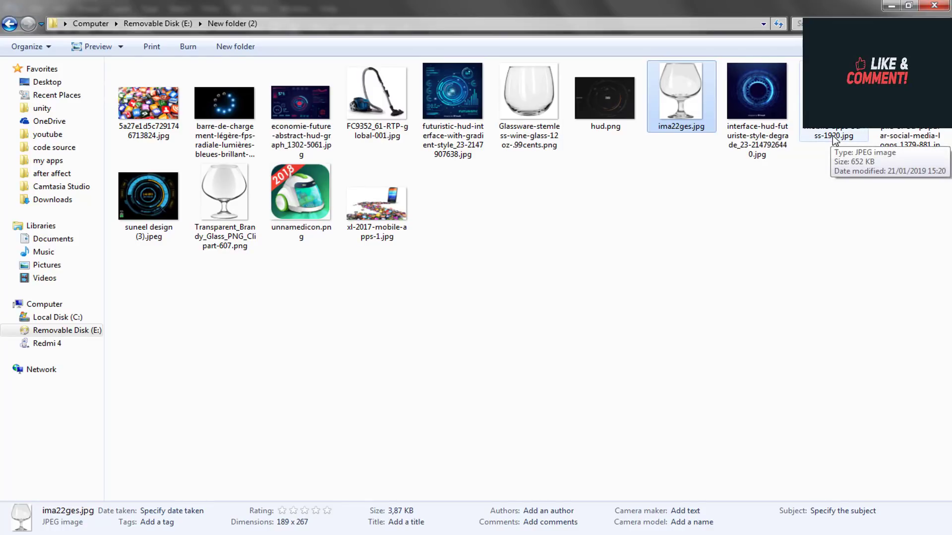
{"action": "left_click_drag", "start_coordinate": [833, 100], "coordinate": [494, 380]}
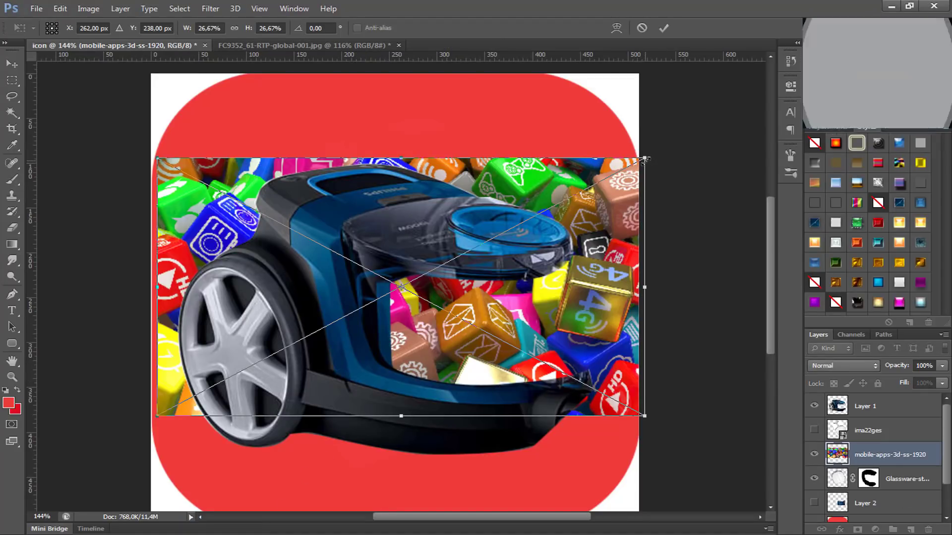
{"action": "left_click_drag", "start_coordinate": [644, 158], "coordinate": [481, 262]}
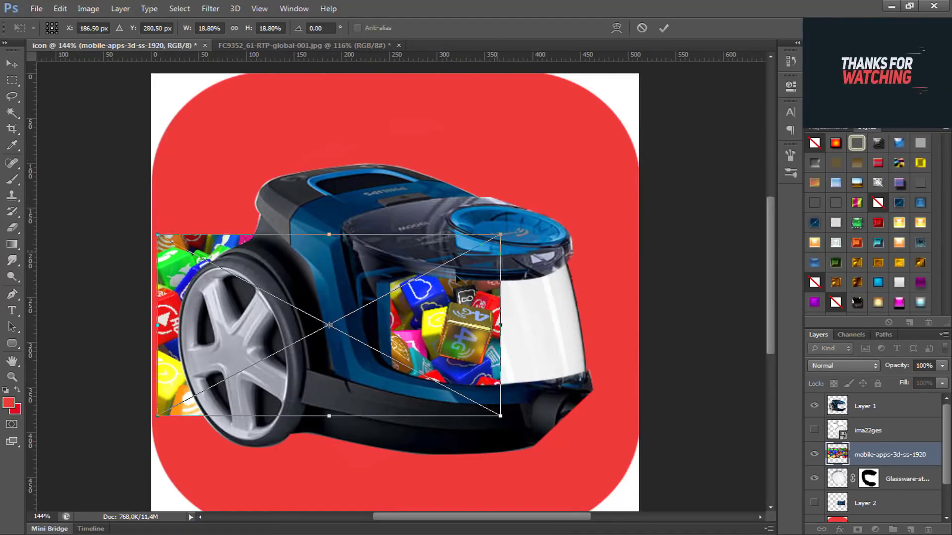
{"action": "left_click_drag", "start_coordinate": [427, 304], "coordinate": [540, 308]}
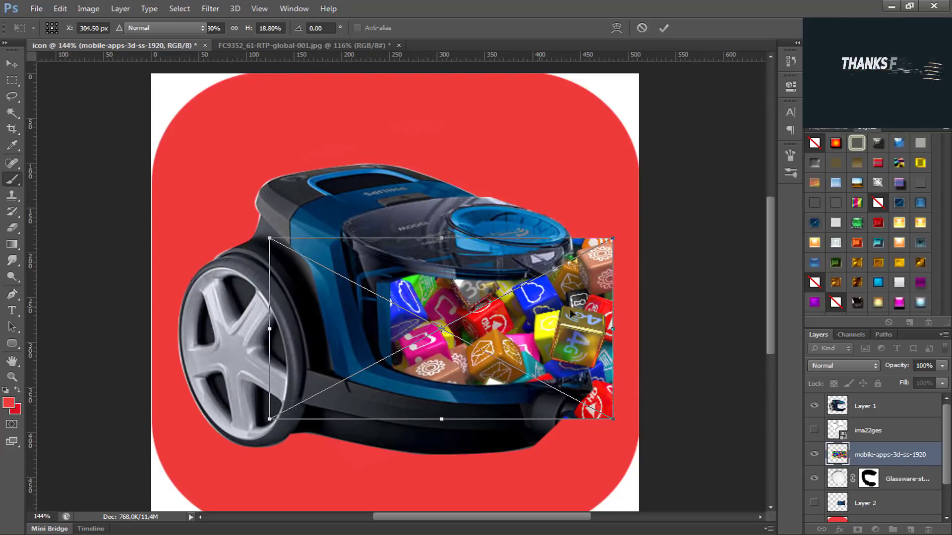
{"action": "key", "text": "Return"}
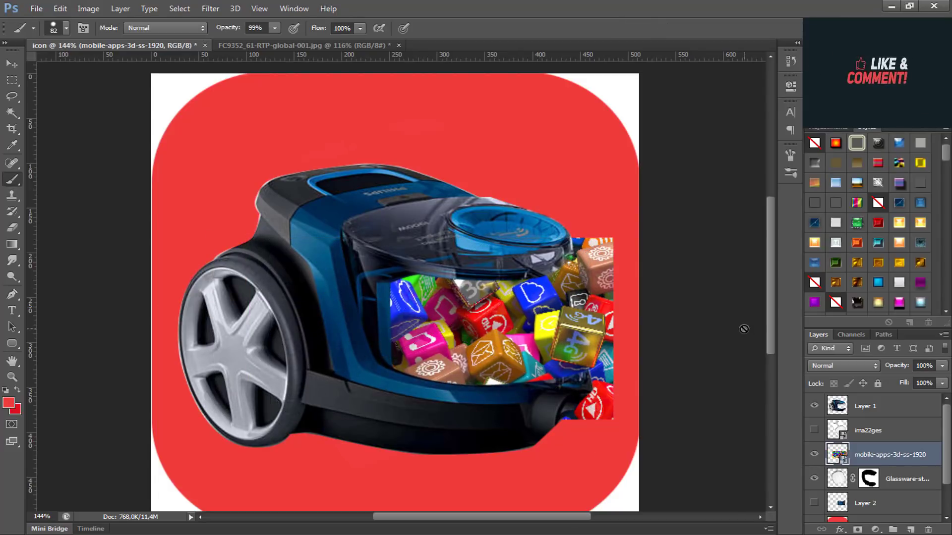
Step: Duplicate the glass layer together with its mask
{"action": "left_click", "coordinate": [893, 480]}
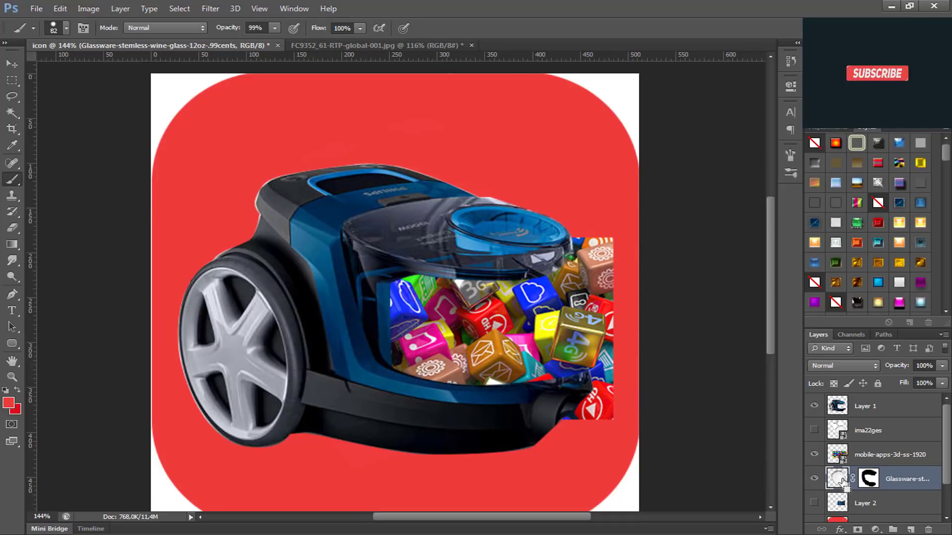
{"action": "key", "text": "ctrl+j"}
{"action": "scroll", "coordinate": [847, 486], "scroll_direction": "down", "scroll_amount": 2}
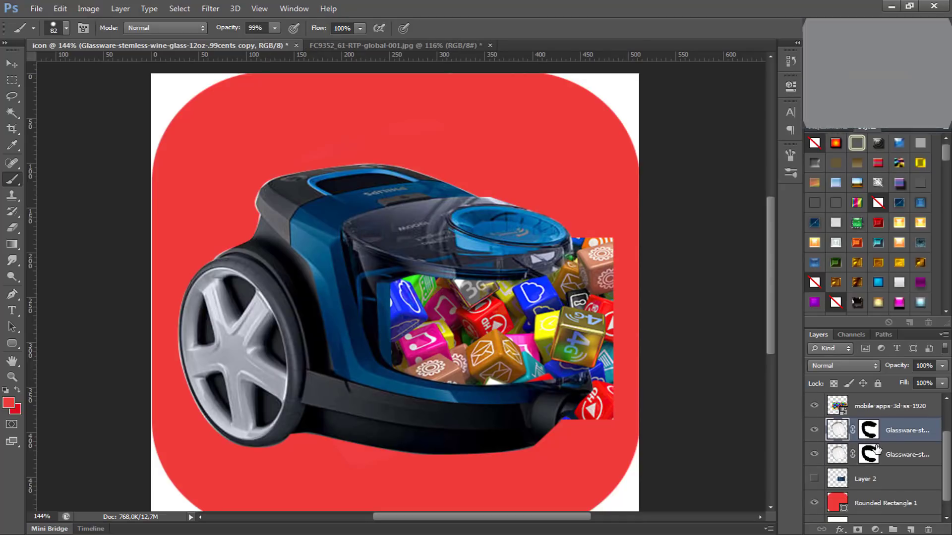
{"action": "scroll", "coordinate": [877, 450], "scroll_direction": "up", "scroll_amount": 1}
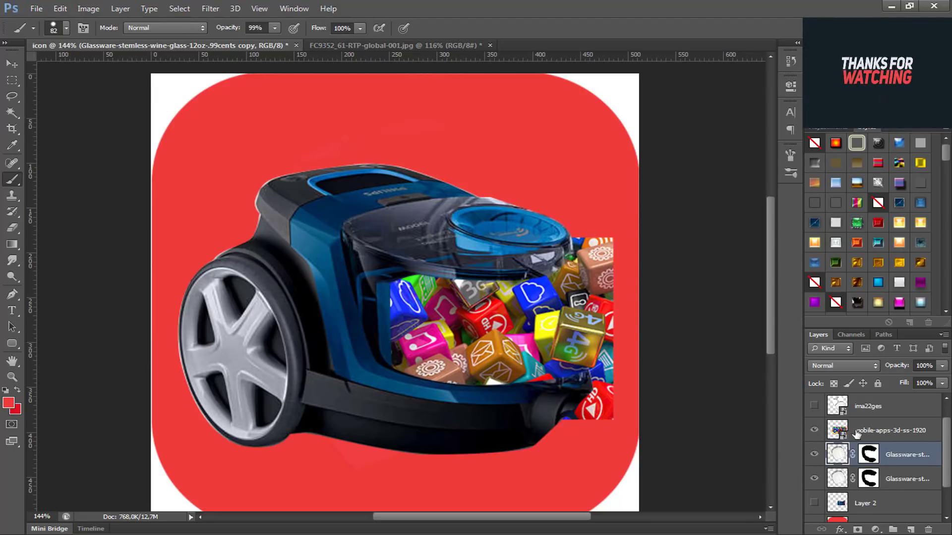
Step: Clip the mobile-apps cubes layer to the duplicated glass layer beneath it
{"action": "left_click", "coordinate": [856, 434]}
{"action": "right_click", "coordinate": [858, 432]}
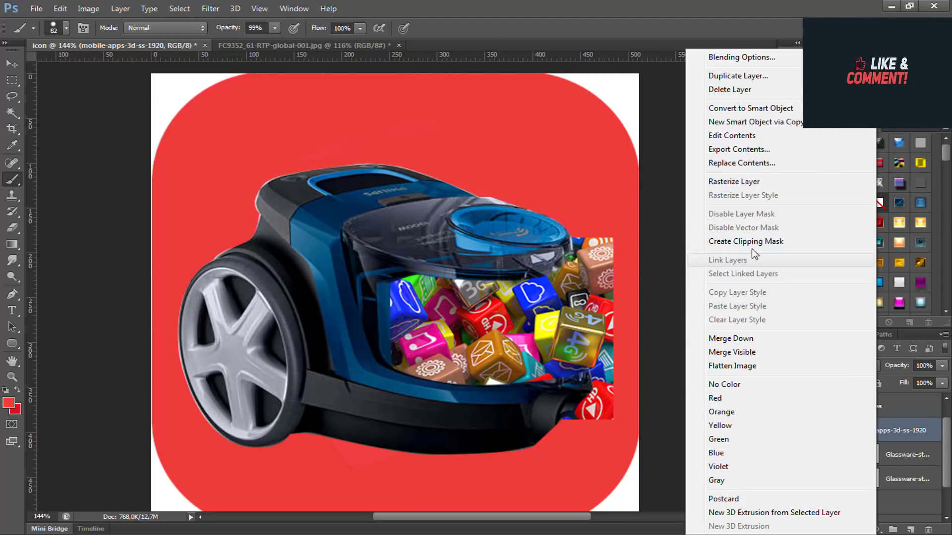
{"action": "left_click", "coordinate": [790, 243]}
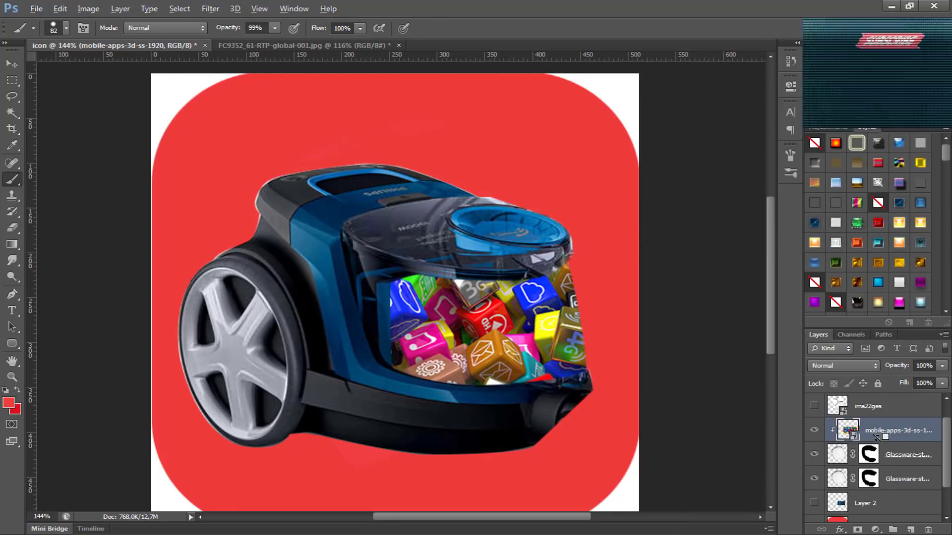
{"action": "key", "text": "alt"}
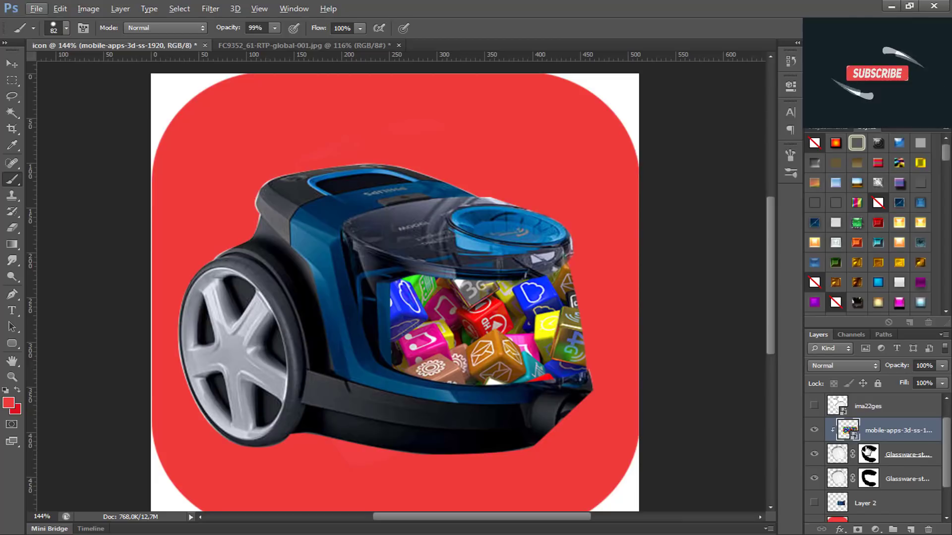
{"action": "key", "text": "ctrl+t"}
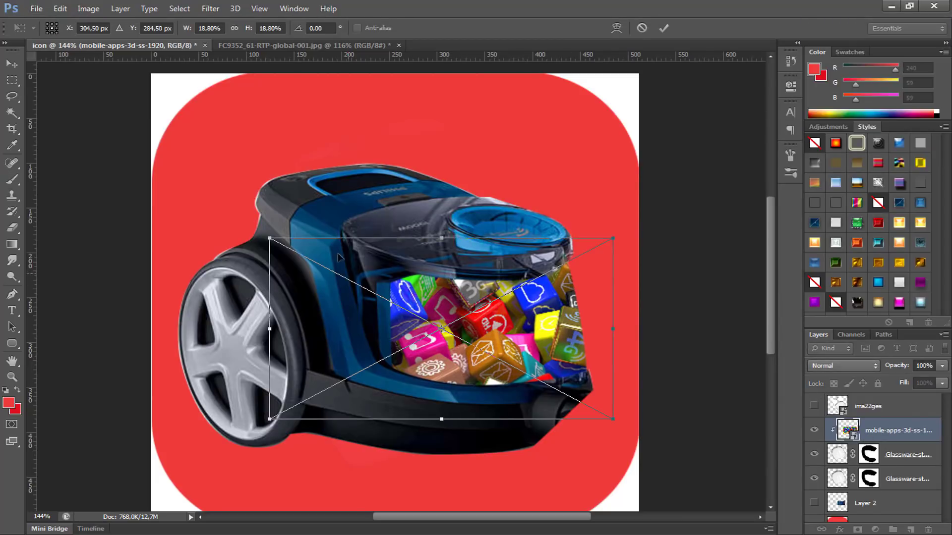
{"action": "left_click_drag", "start_coordinate": [270, 239], "coordinate": [309, 259]}
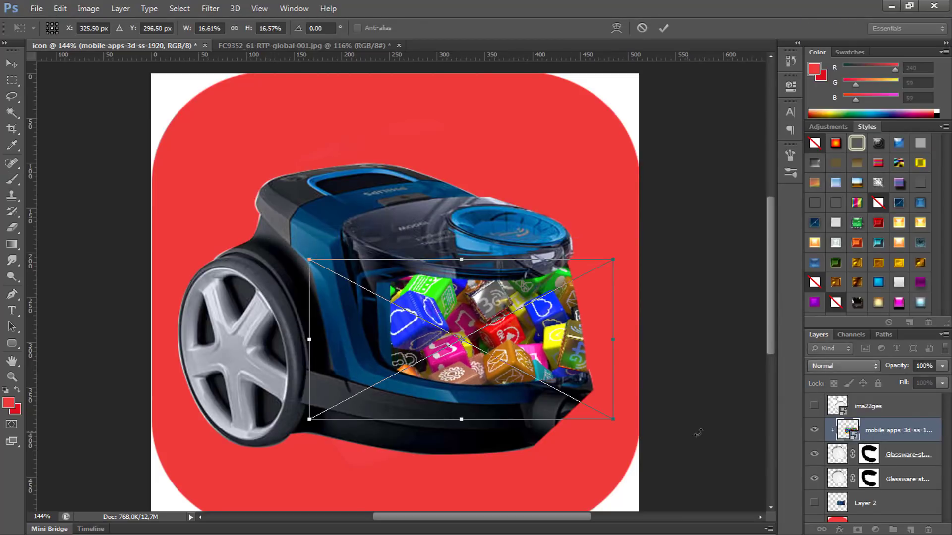
{"action": "left_click_drag", "start_coordinate": [697, 434], "coordinate": [710, 393]}
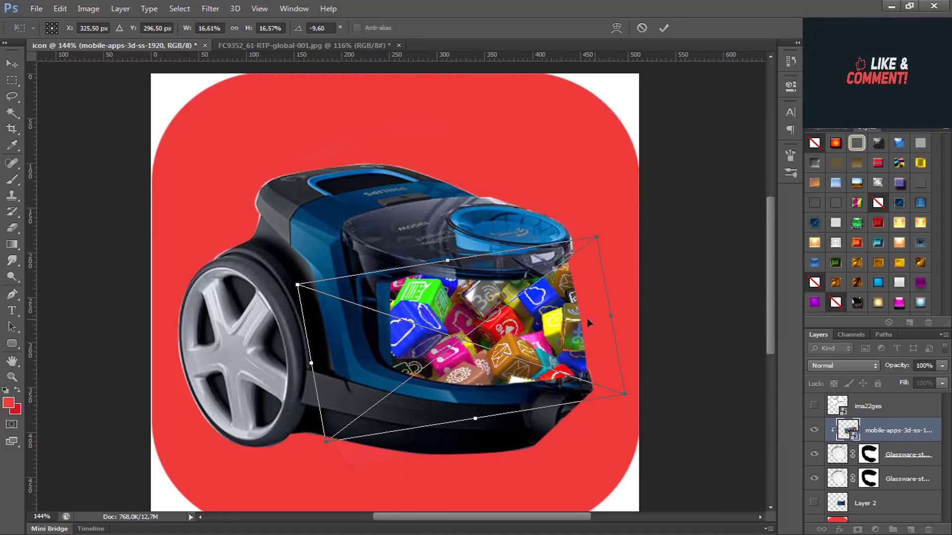
{"action": "key", "text": "Return"}
{"action": "key", "text": "b"}
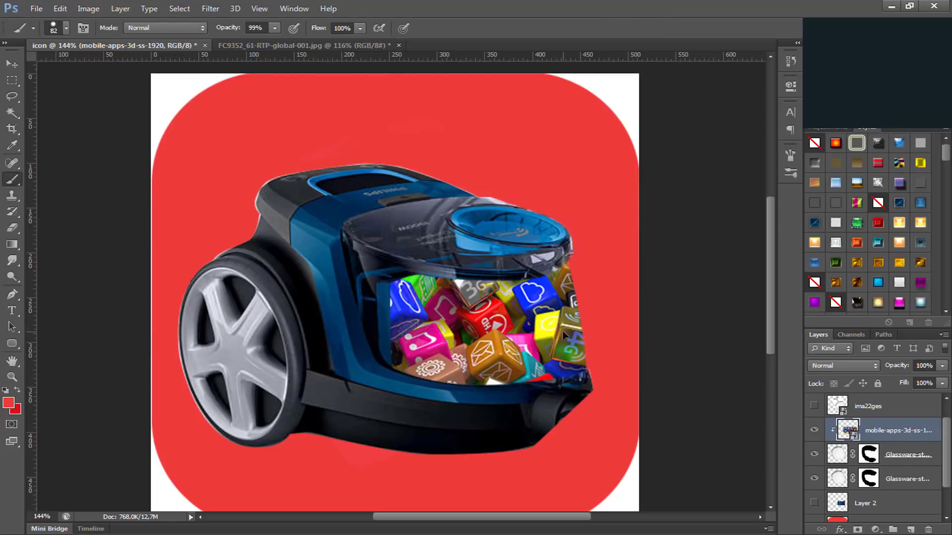
Step: Transform the clipped cubes image, moving it and shrinking it so more cubes fit inside the container opening
{"action": "key", "text": "ctrl+t"}
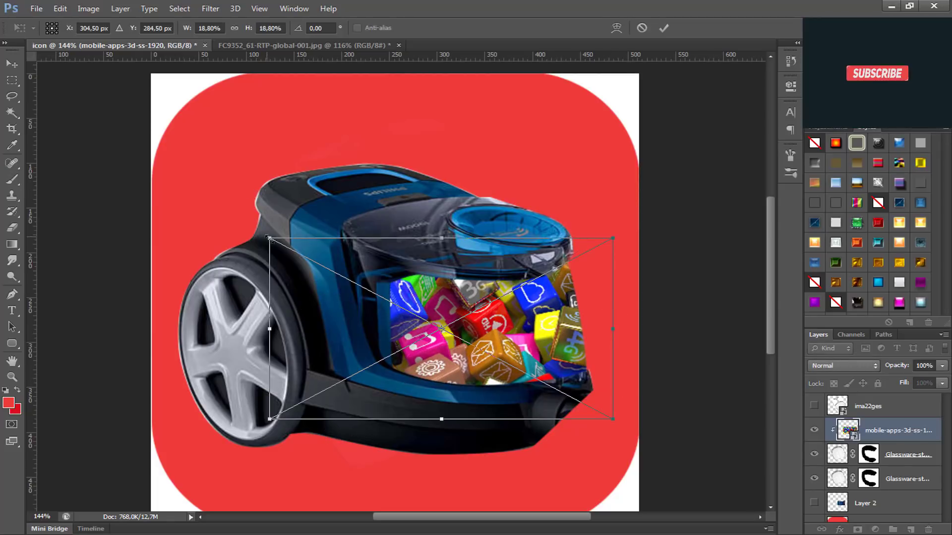
{"action": "left_click_drag", "start_coordinate": [503, 305], "coordinate": [526, 281]}
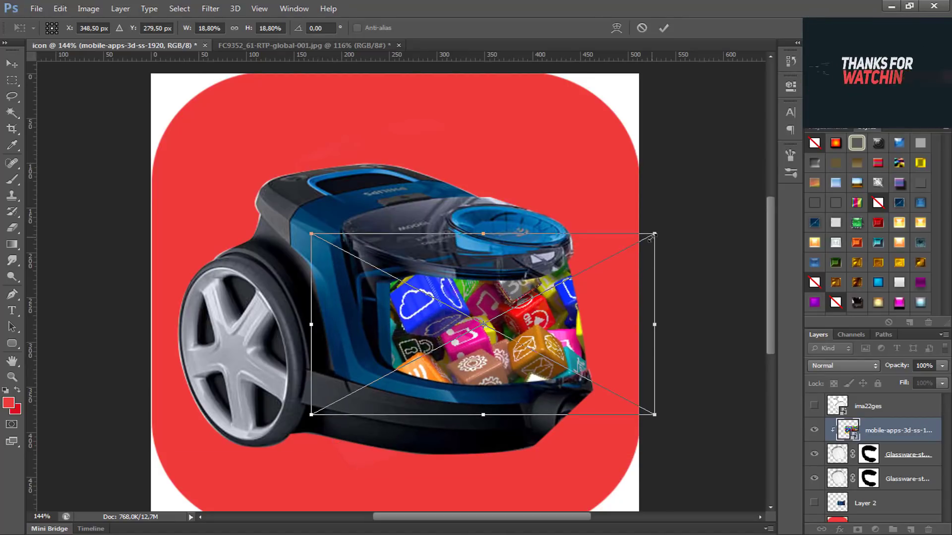
{"action": "left_click_drag", "start_coordinate": [651, 238], "coordinate": [582, 273]}
{"action": "left_click_drag", "start_coordinate": [530, 359], "coordinate": [584, 353]}
{"action": "key", "text": "Return"}
{"action": "key", "text": "b"}
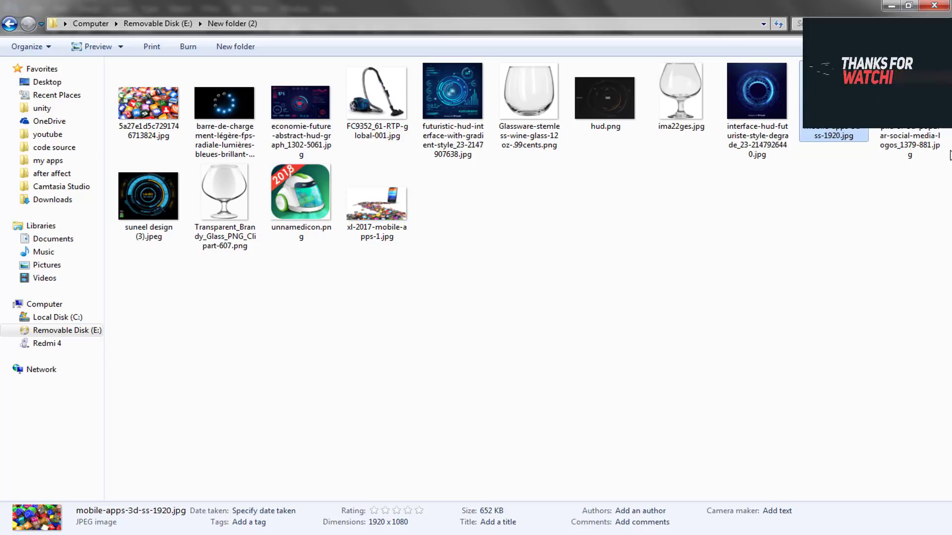
Step: Place pile-of-3d-popular-social-media-logos_1379-881.jpg over the container opening, scaled to 35.14% x 35.01%, and clip it to the glass
{"action": "left_click_drag", "start_coordinate": [912, 146], "coordinate": [490, 383]}
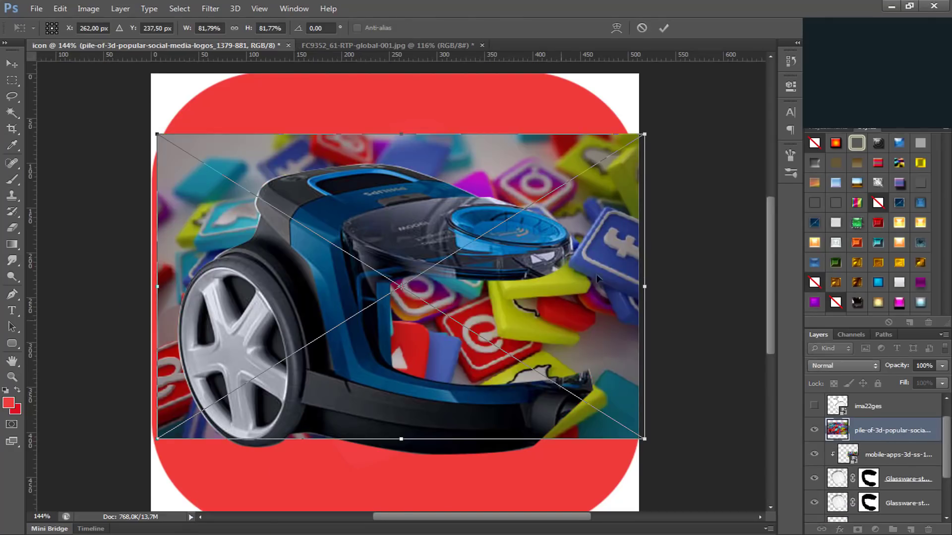
{"action": "left_click_drag", "start_coordinate": [644, 134], "coordinate": [602, 226]}
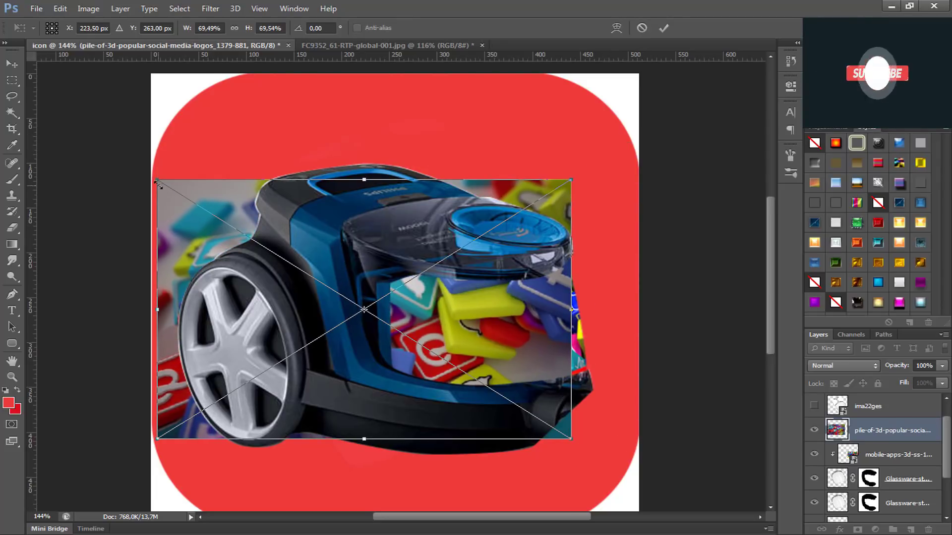
{"action": "left_click_drag", "start_coordinate": [157, 179], "coordinate": [382, 283]}
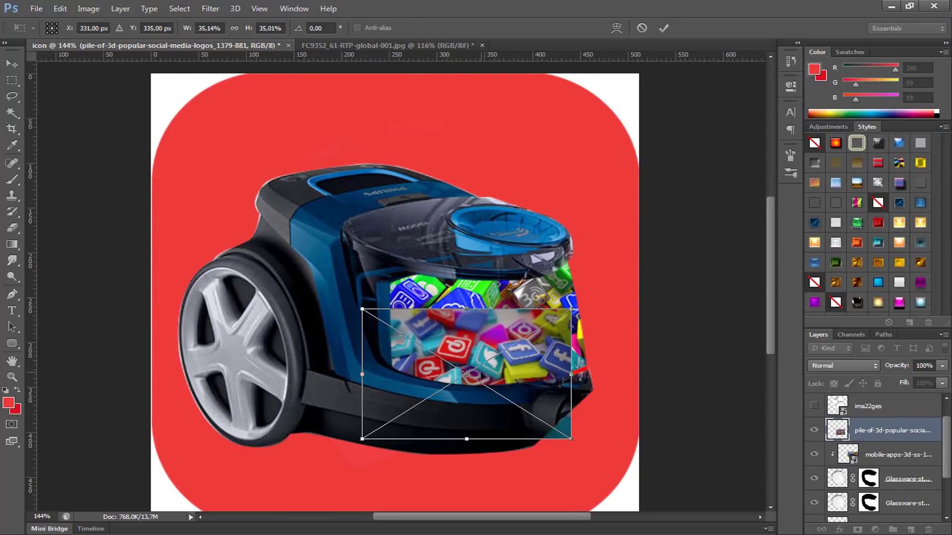
{"action": "left_click_drag", "start_coordinate": [503, 364], "coordinate": [519, 329]}
{"action": "key", "text": "Left"}
{"action": "key", "text": "Left"}
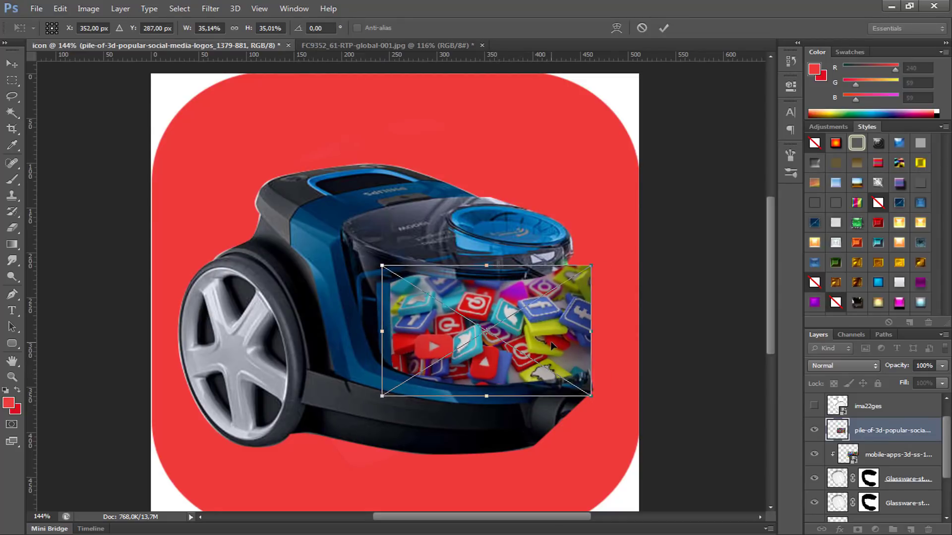
{"action": "key", "text": "Return"}
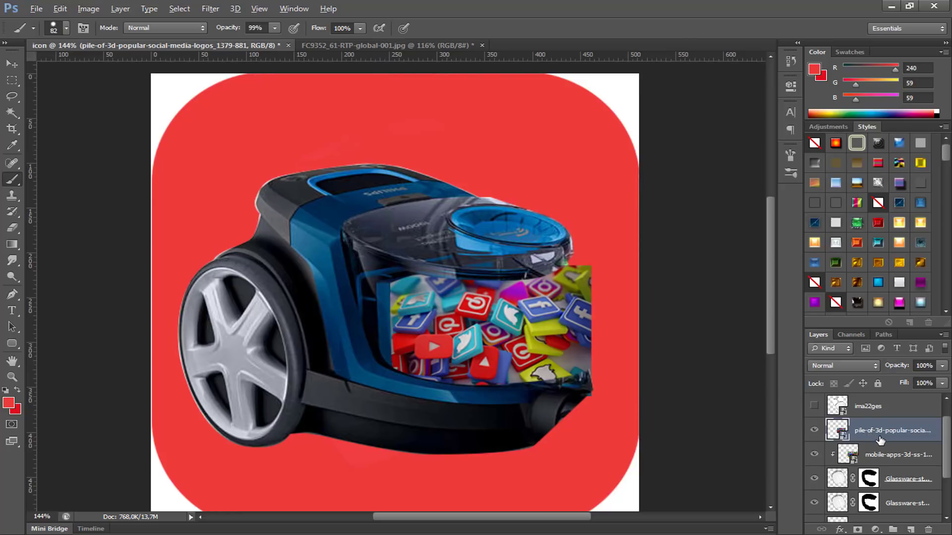
{"action": "left_click", "coordinate": [883, 439], "text": "alt"}
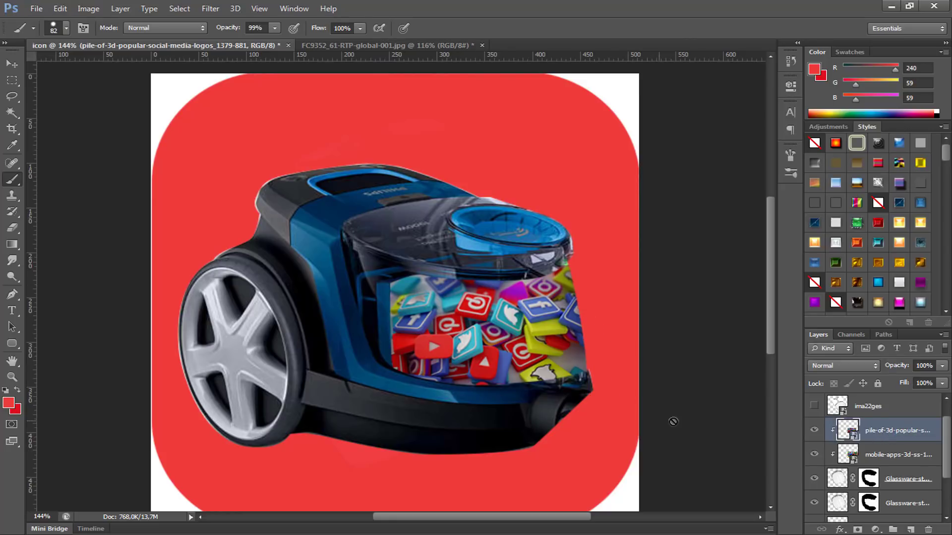
Step: Move the original glass layer above the social-media logos layer and set its opacity to 52%
{"action": "left_click_drag", "start_coordinate": [899, 498], "coordinate": [903, 414]}
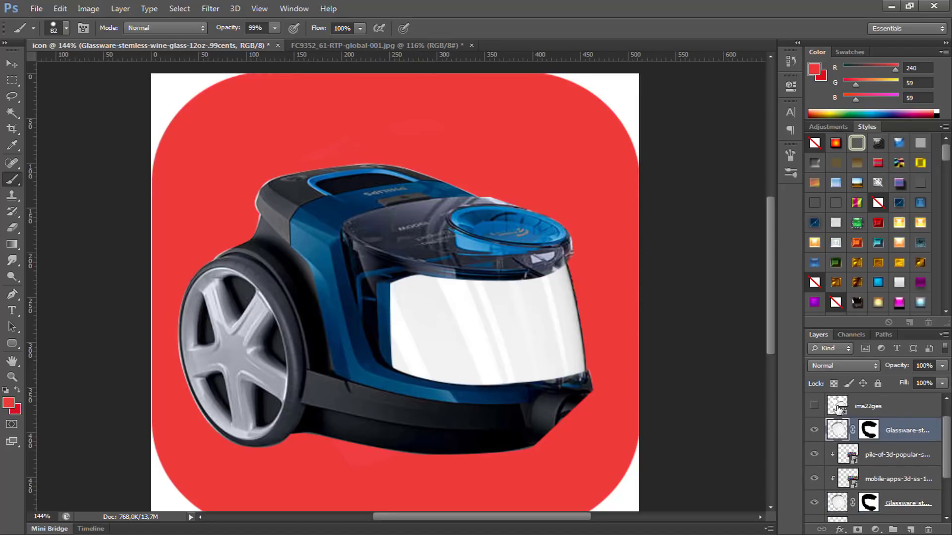
{"action": "mouse_move", "coordinate": [898, 368]}
{"action": "left_mouse_down"}
{"action": "mouse_move", "coordinate": [881, 368]}
{"action": "mouse_move", "coordinate": [900, 367]}
{"action": "left_mouse_up"}
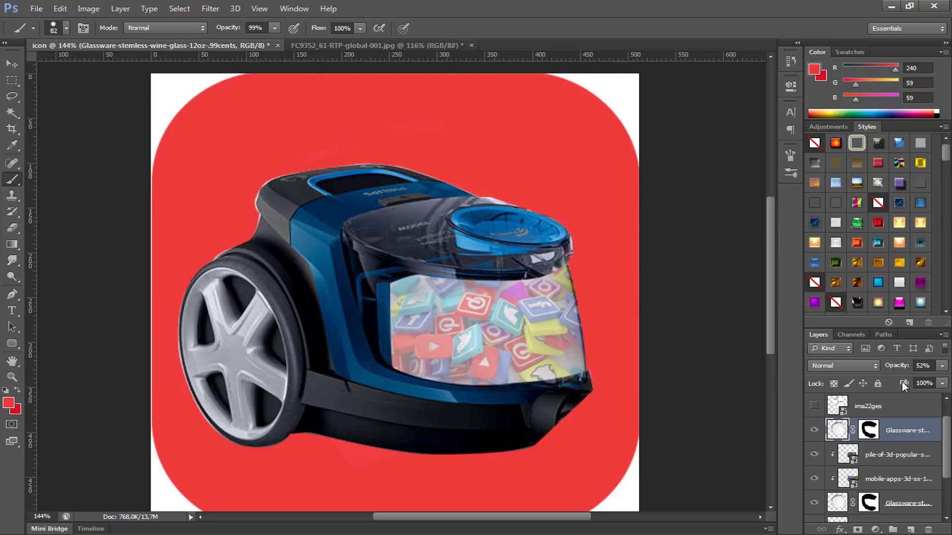
Step: Duplicate the 52% glass layer and shift the copy toward the wheel so its edge crosses the inner part of the container
{"action": "key", "text": "ctrl+j"}
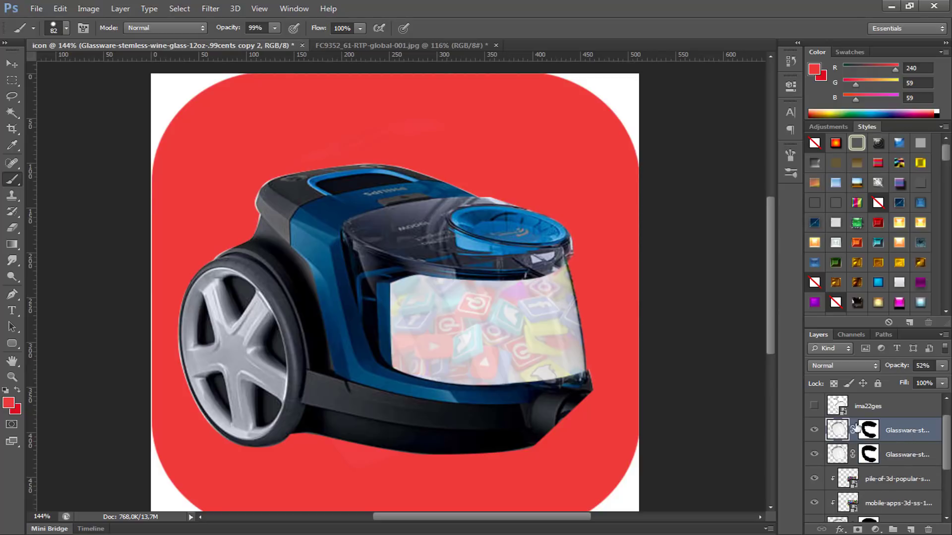
{"action": "key", "text": "v"}
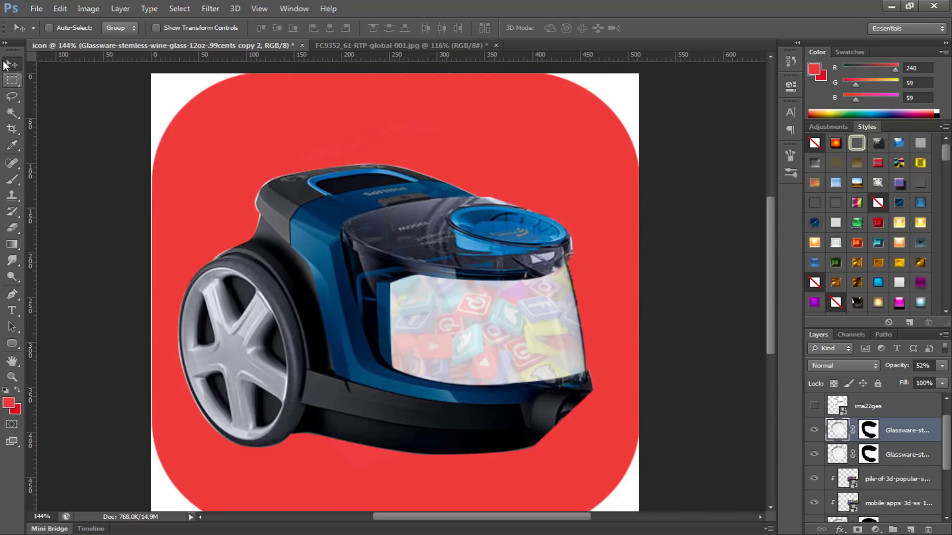
{"action": "left_click_drag", "start_coordinate": [493, 348], "coordinate": [367, 350]}
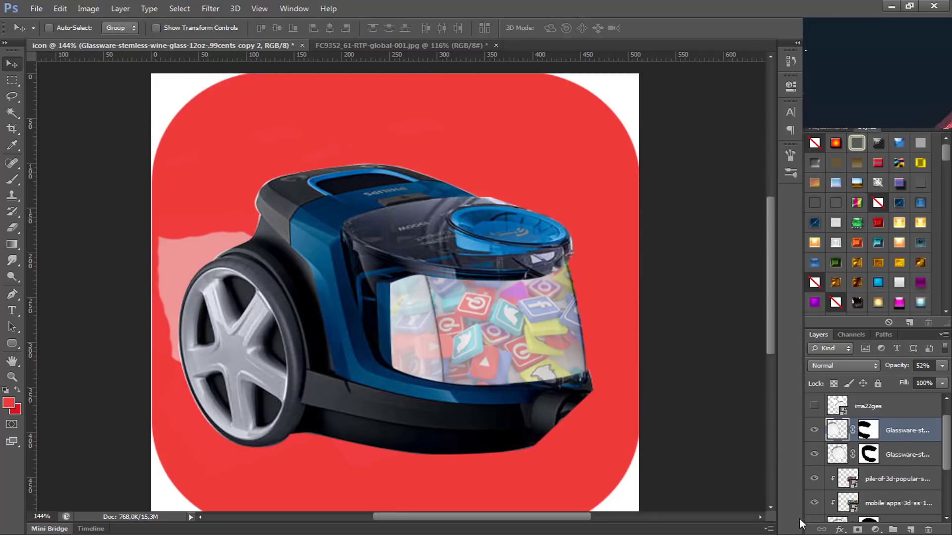
Step: Paint black on the shifted glass copy's mask with the 82 px brush to hide the glass around the wheel and background
{"action": "key", "text": "b"}
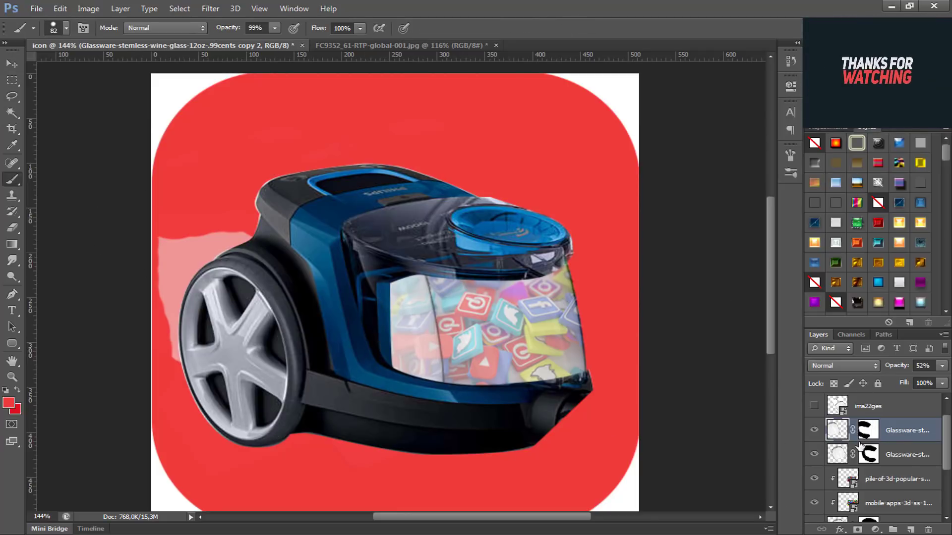
{"action": "left_click", "coordinate": [868, 430]}
{"action": "mouse_move", "coordinate": [282, 317]}
{"action": "left_mouse_down"}
{"action": "mouse_move", "coordinate": [195, 266]}
{"action": "mouse_move", "coordinate": [223, 242]}
{"action": "mouse_move", "coordinate": [232, 294]}
{"action": "mouse_move", "coordinate": [229, 263]}
{"action": "mouse_move", "coordinate": [187, 341]}
{"action": "mouse_move", "coordinate": [201, 394]}
{"action": "mouse_move", "coordinate": [189, 216]}
{"action": "mouse_move", "coordinate": [174, 313]}
{"action": "left_mouse_up"}
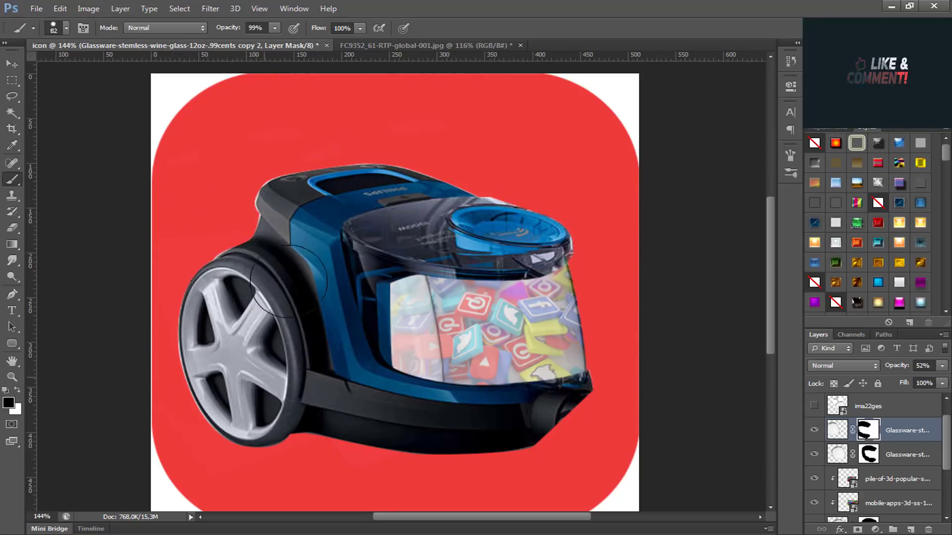
{"action": "mouse_move", "coordinate": [316, 297]}
{"action": "left_mouse_down"}
{"action": "mouse_move", "coordinate": [310, 378]}
{"action": "mouse_move", "coordinate": [308, 210]}
{"action": "left_mouse_up"}
Step: Outline the vacuum's lower front body below the container with a Pen path on Layer 1 and copy that section to a new layer
{"action": "scroll", "coordinate": [308, 211], "scroll_direction": "down", "scroll_amount": 2}
{"action": "scroll", "coordinate": [432, 408], "scroll_direction": "up", "scroll_amount": 2}
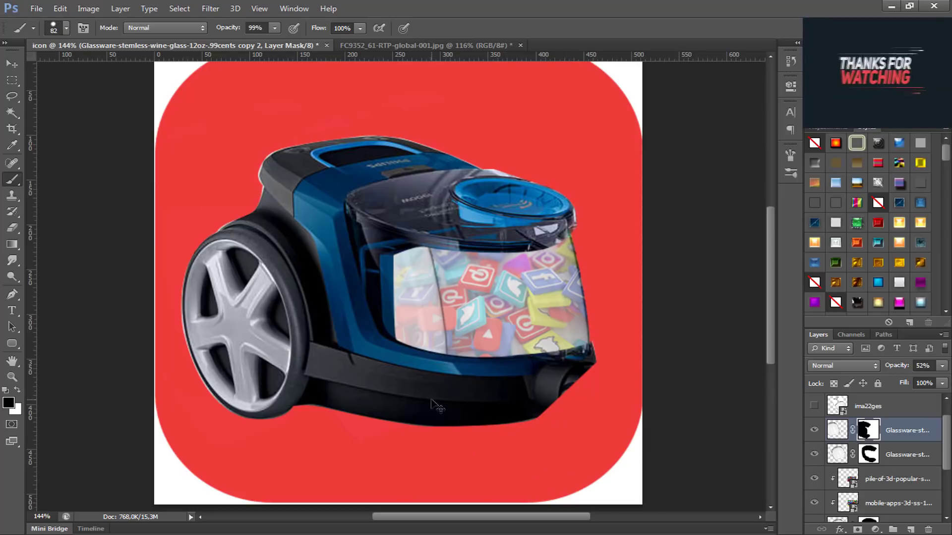
{"action": "scroll", "coordinate": [882, 463], "scroll_direction": "down", "scroll_amount": 3}
{"action": "scroll", "coordinate": [880, 460], "scroll_direction": "up", "scroll_amount": 5}
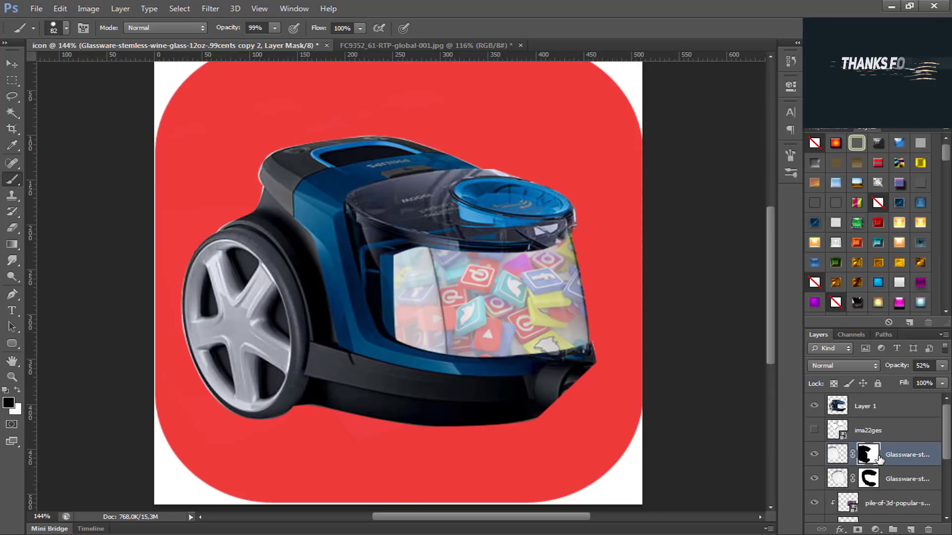
{"action": "left_click", "coordinate": [863, 407]}
{"action": "scroll", "coordinate": [511, 391], "scroll_direction": "up", "scroll_amount": 2}
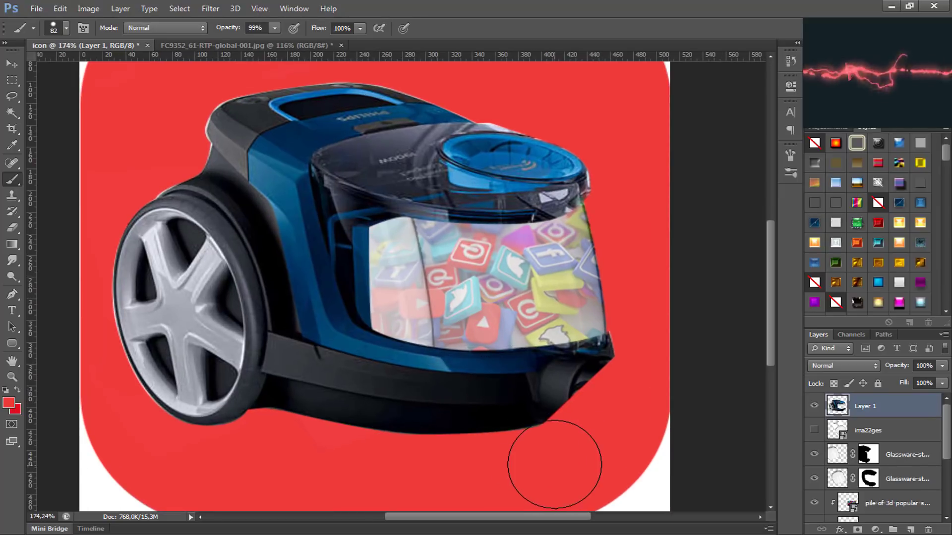
{"action": "key", "text": "p"}
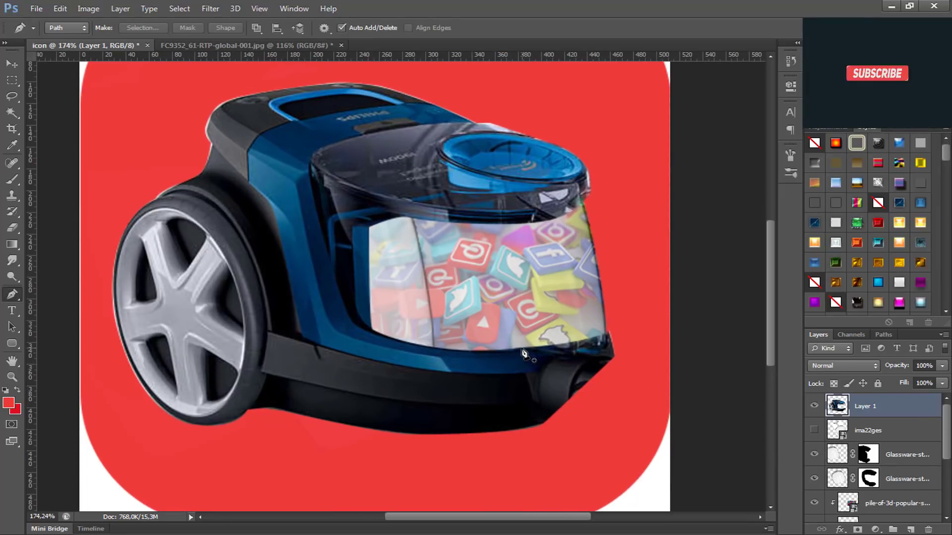
{"action": "left_click", "coordinate": [515, 344]}
{"action": "left_click_drag", "start_coordinate": [537, 425], "coordinate": [541, 481]}
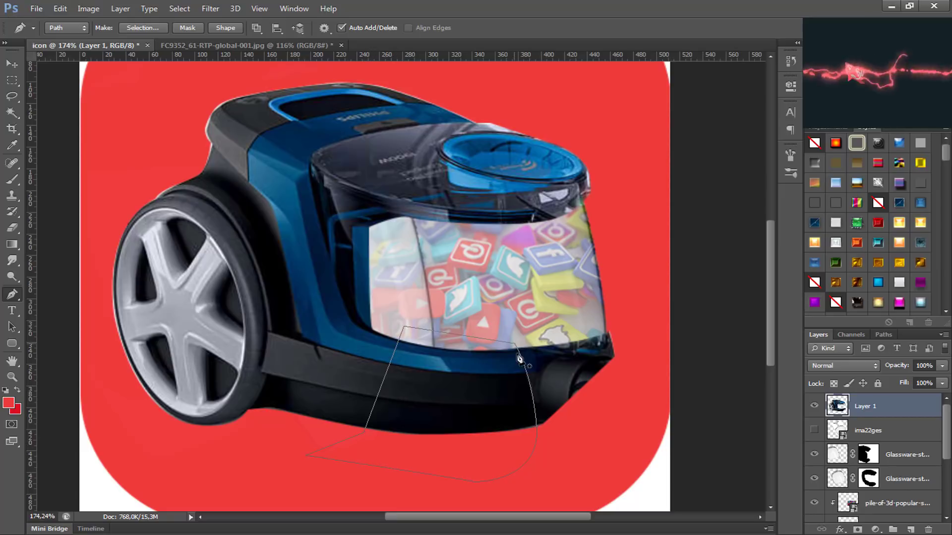
{"action": "key", "text": "ctrl+Return"}
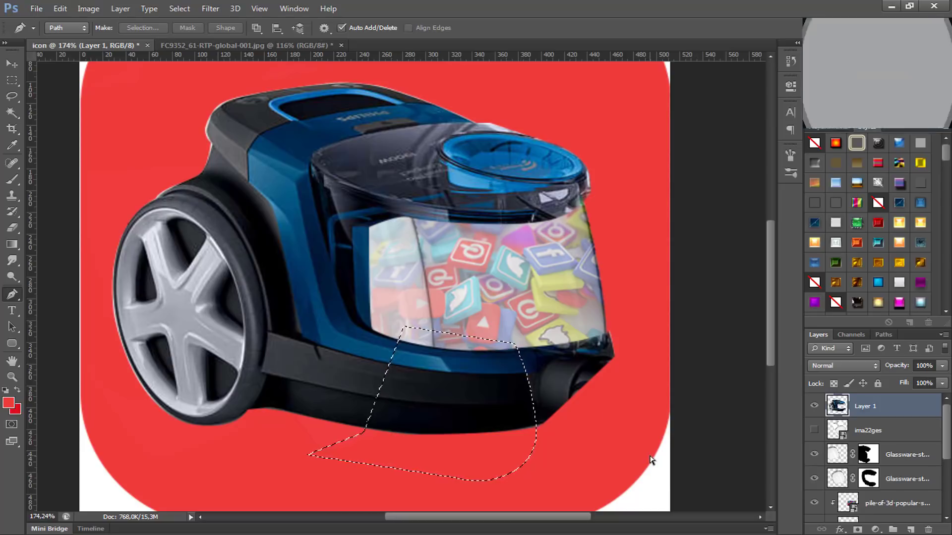
{"action": "key", "text": "ctrl+j"}
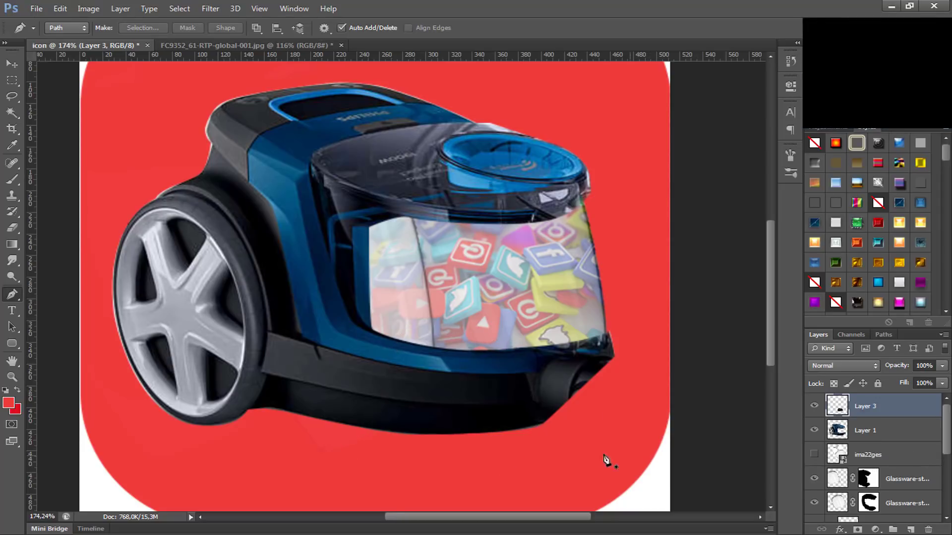
{"action": "left_click", "coordinate": [814, 407], "text": "alt"}
{"action": "left_click", "coordinate": [815, 407], "text": "alt"}
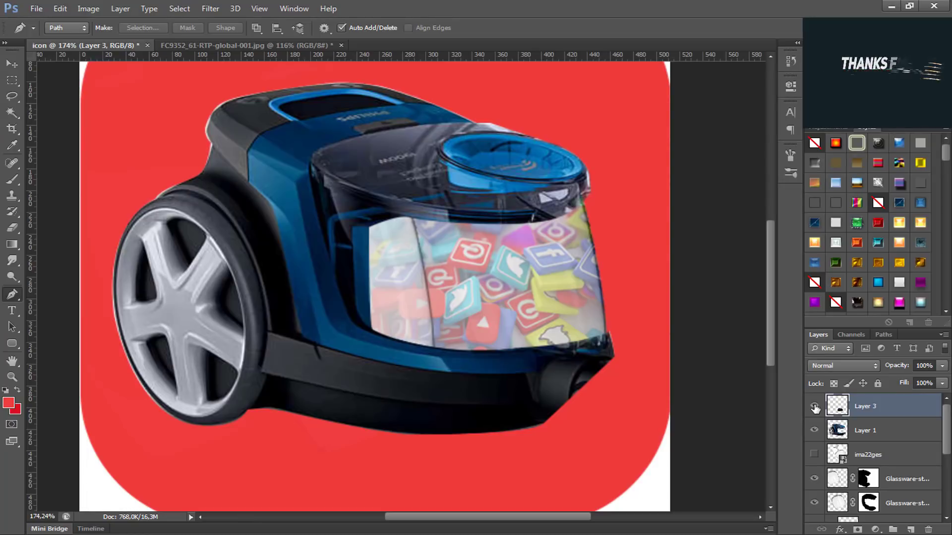
Step: Place the copied lower-front section under the container's outer front corner, flipped horizontally and rotated about -16° to continue the body's curve
{"action": "key", "text": "ctrl+t"}
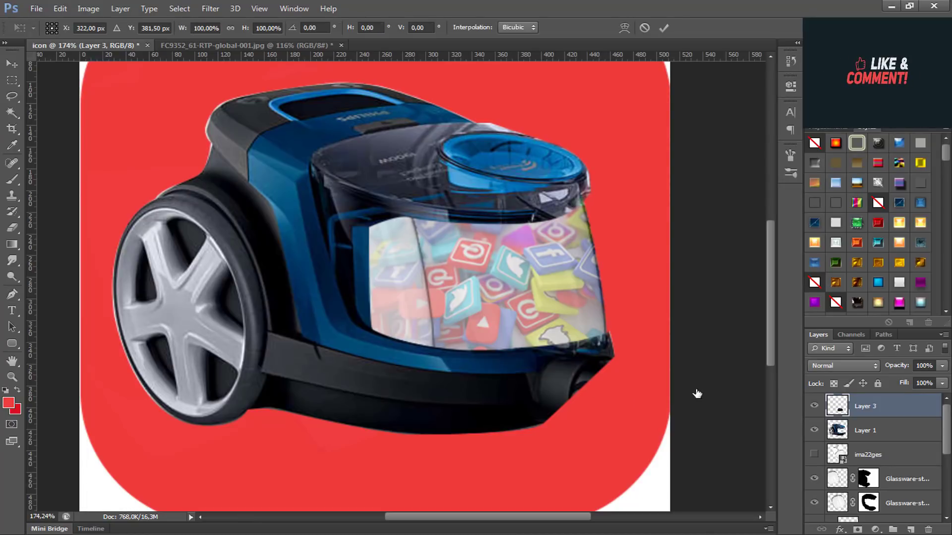
{"action": "left_click_drag", "start_coordinate": [486, 420], "coordinate": [601, 405]}
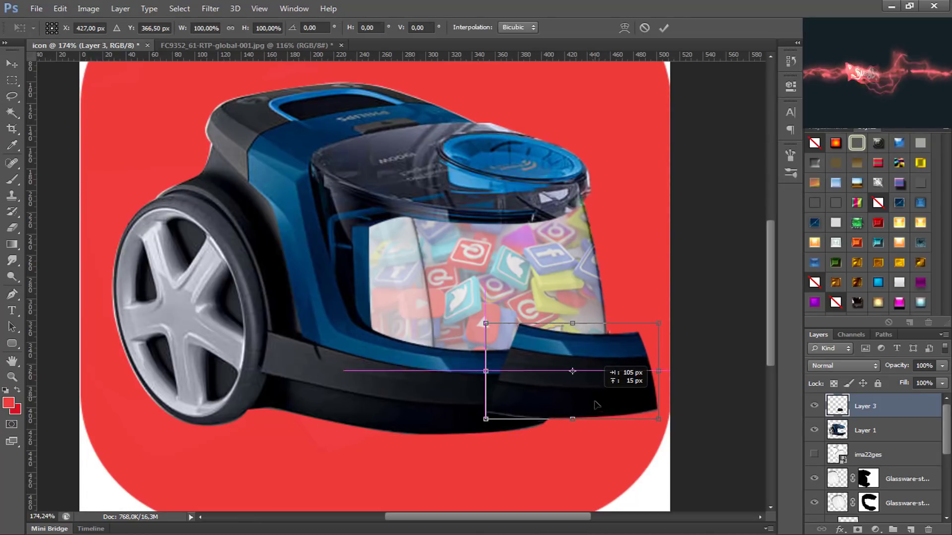
{"action": "left_click_drag", "start_coordinate": [713, 453], "coordinate": [714, 414]}
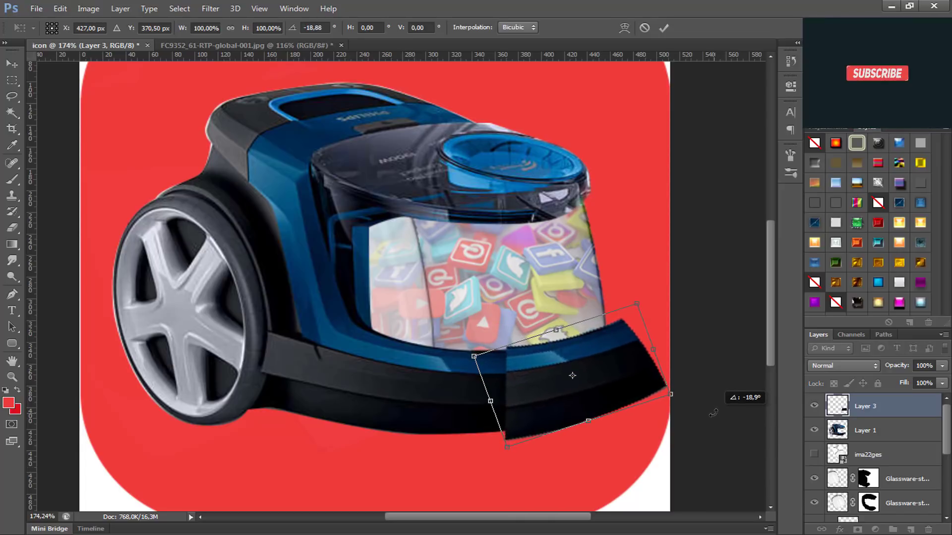
{"action": "left_click_drag", "start_coordinate": [628, 387], "coordinate": [607, 391]}
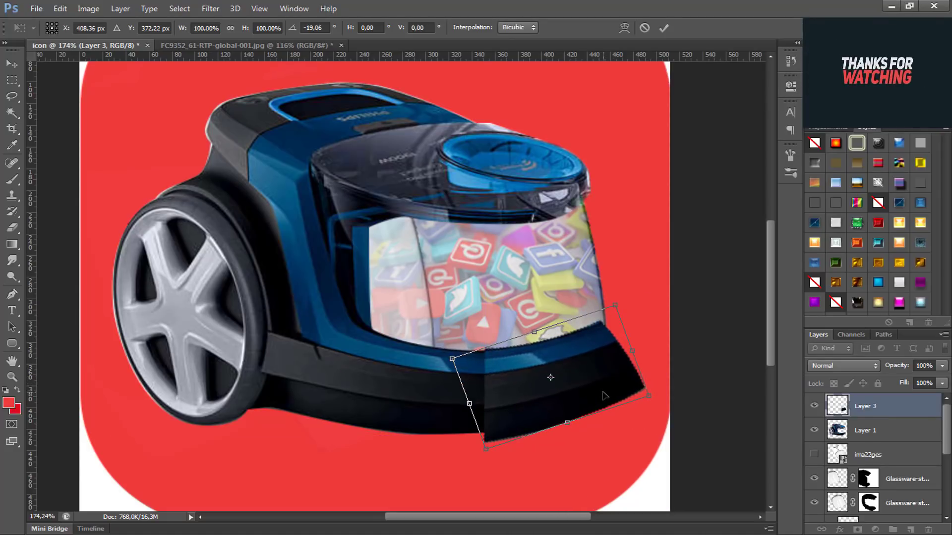
{"action": "right_click", "coordinate": [605, 396]}
{"action": "left_click", "coordinate": [656, 378]}
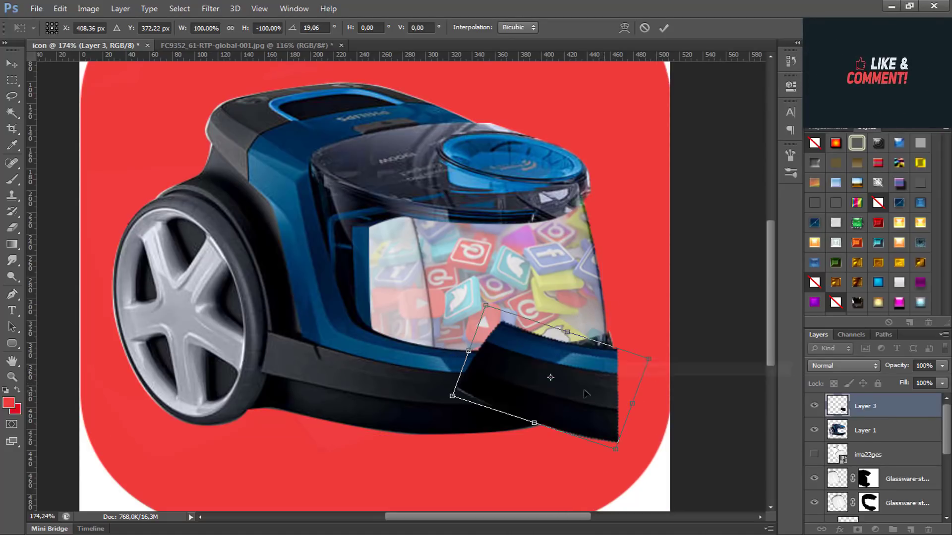
{"action": "left_click_drag", "start_coordinate": [579, 412], "coordinate": [633, 434]}
{"action": "left_click_drag", "start_coordinate": [692, 500], "coordinate": [705, 424]}
{"action": "left_click_drag", "start_coordinate": [588, 403], "coordinate": [574, 380]}
Step: Start warping the copied section, pulling its two outer corners inward, and undo the sideways shift of the mesh
{"action": "left_click", "coordinate": [60, 8]}
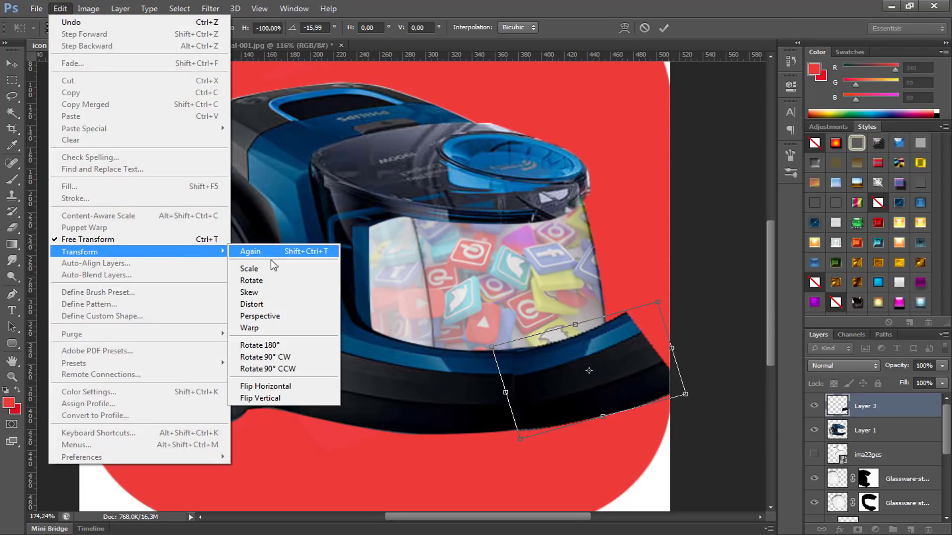
{"action": "mouse_move", "coordinate": [141, 252]}
{"action": "left_click", "coordinate": [266, 327]}
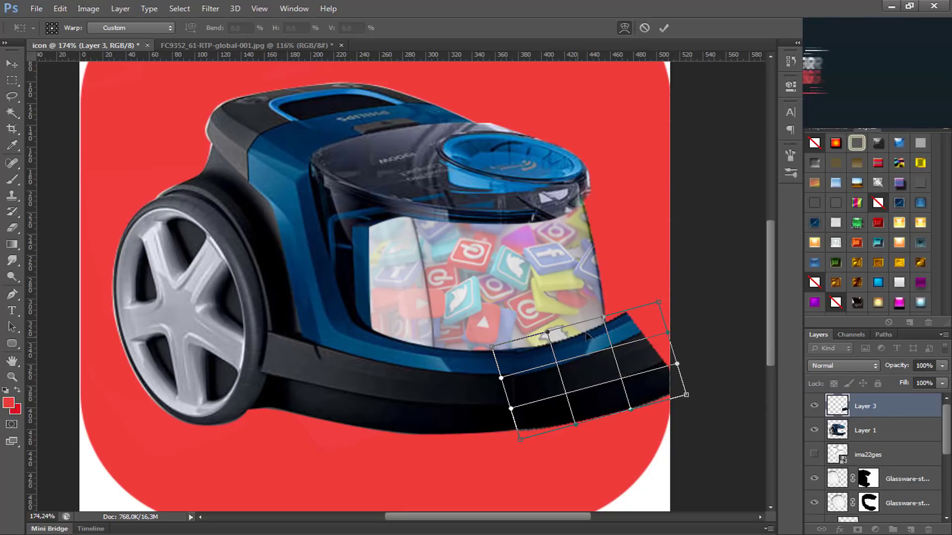
{"action": "left_click_drag", "start_coordinate": [658, 304], "coordinate": [623, 308]}
{"action": "left_click_drag", "start_coordinate": [688, 398], "coordinate": [651, 380]}
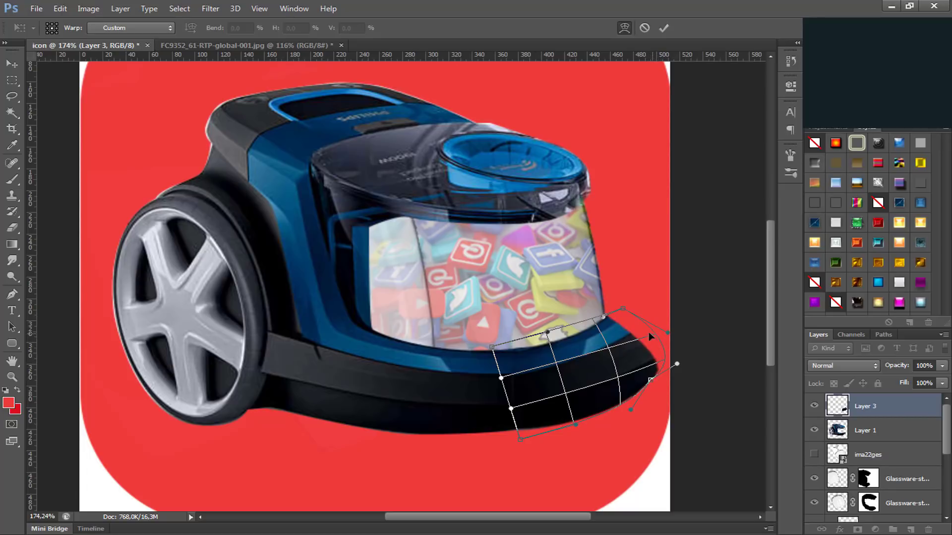
{"action": "mouse_move", "coordinate": [648, 333]}
{"action": "left_mouse_down"}
{"action": "mouse_move", "coordinate": [622, 333]}
{"action": "mouse_move", "coordinate": [639, 333]}
{"action": "left_mouse_up"}
{"action": "key", "text": "ctrl+z"}
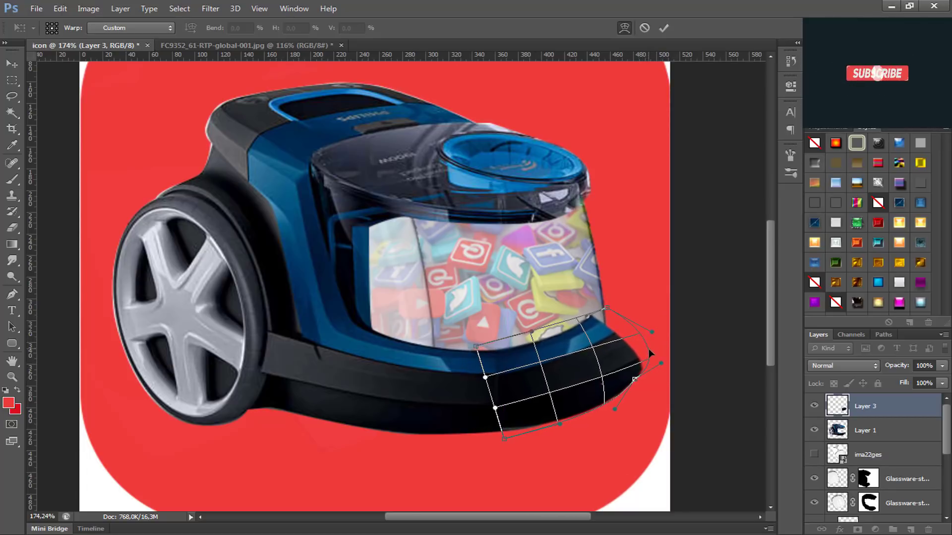
{"action": "key", "text": "ctrl+z"}
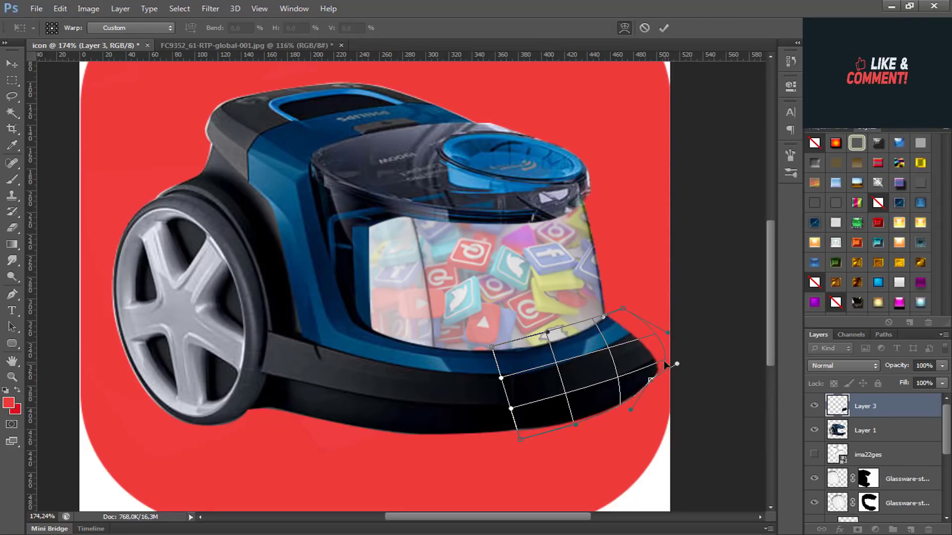
Step: Reshape the warp's outer edge into a rounded end that meets the container's lower corner, and apply the transformation
{"action": "left_click_drag", "start_coordinate": [663, 363], "coordinate": [631, 387]}
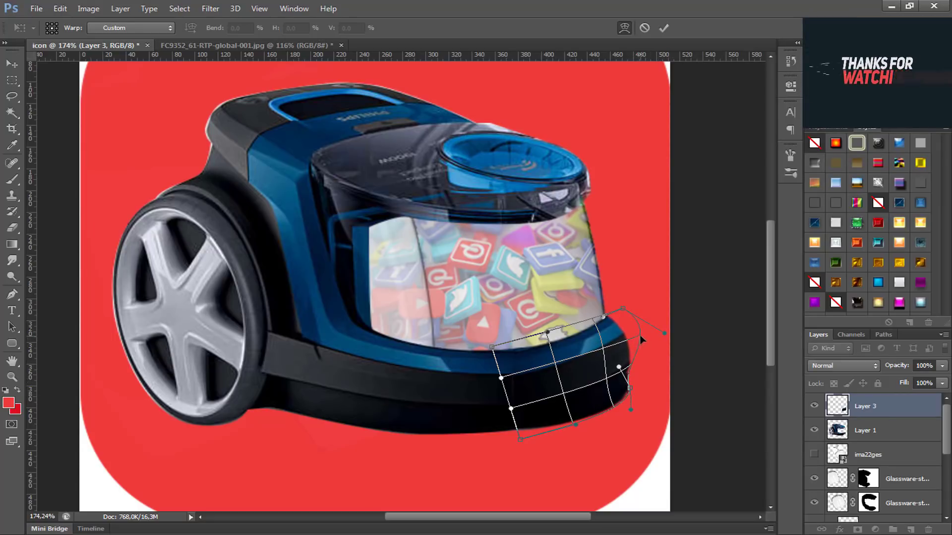
{"action": "left_click_drag", "start_coordinate": [618, 309], "coordinate": [621, 334]}
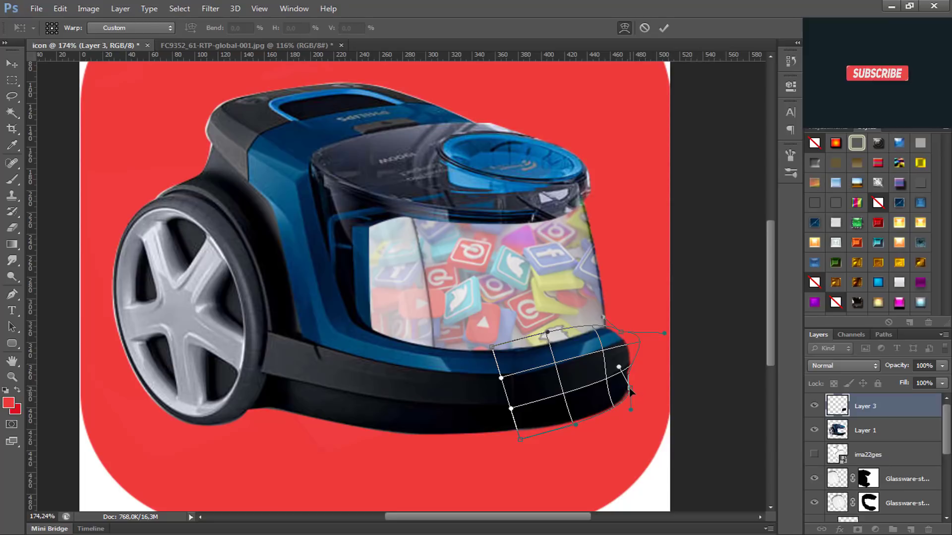
{"action": "left_click_drag", "start_coordinate": [629, 388], "coordinate": [642, 376]}
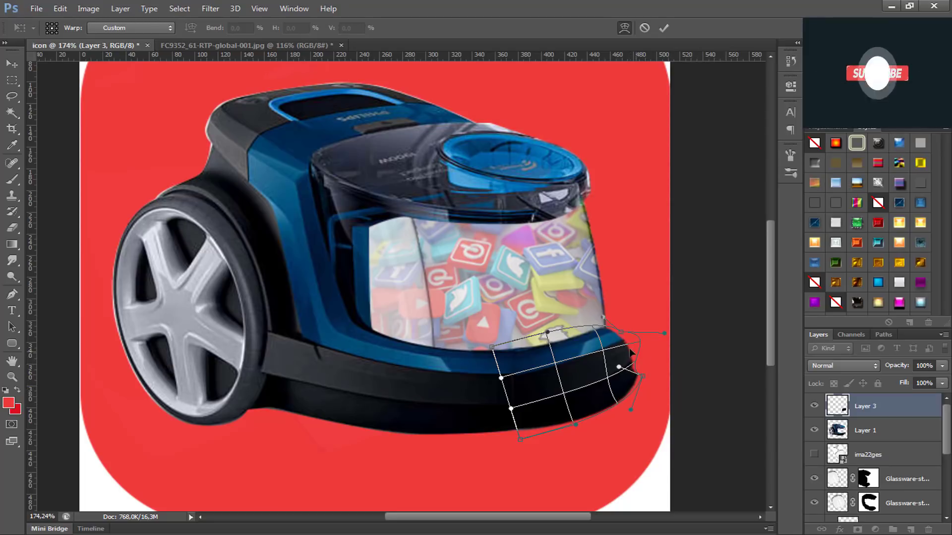
{"action": "left_click_drag", "start_coordinate": [637, 343], "coordinate": [624, 385]}
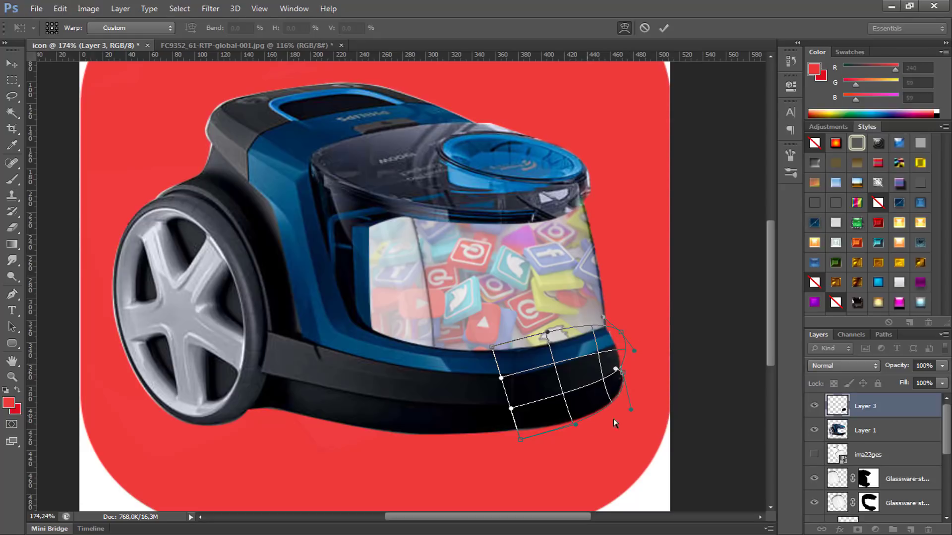
{"action": "key", "text": "ctrl+z"}
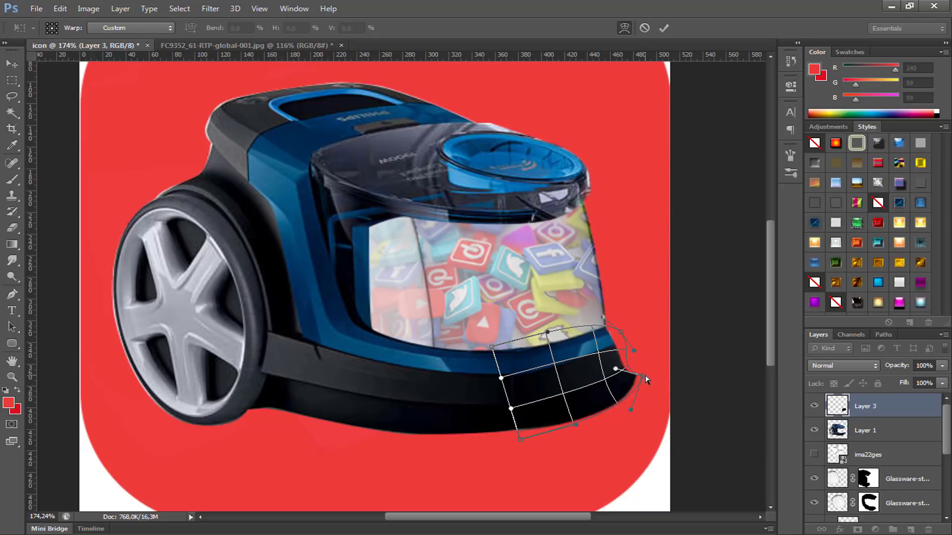
{"action": "left_click_drag", "start_coordinate": [644, 378], "coordinate": [621, 389]}
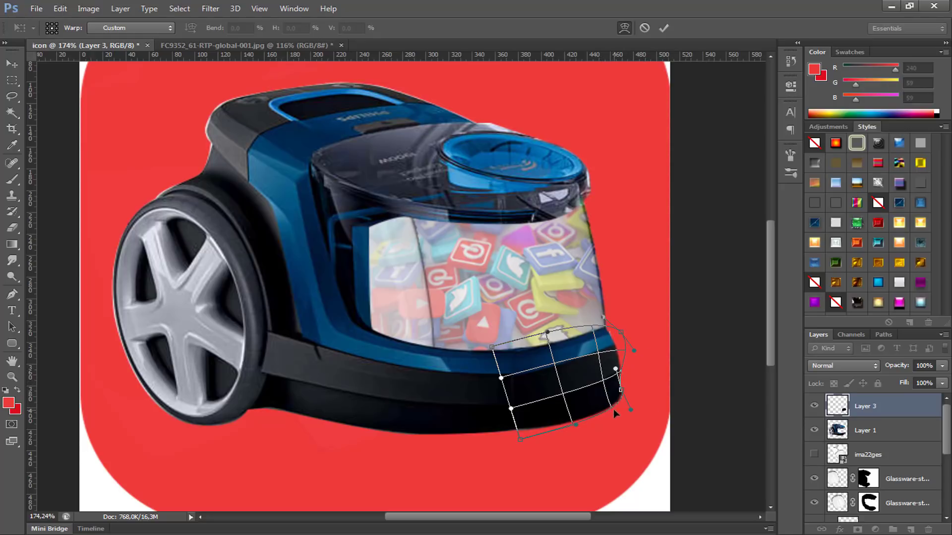
{"action": "left_click_drag", "start_coordinate": [612, 411], "coordinate": [606, 406]}
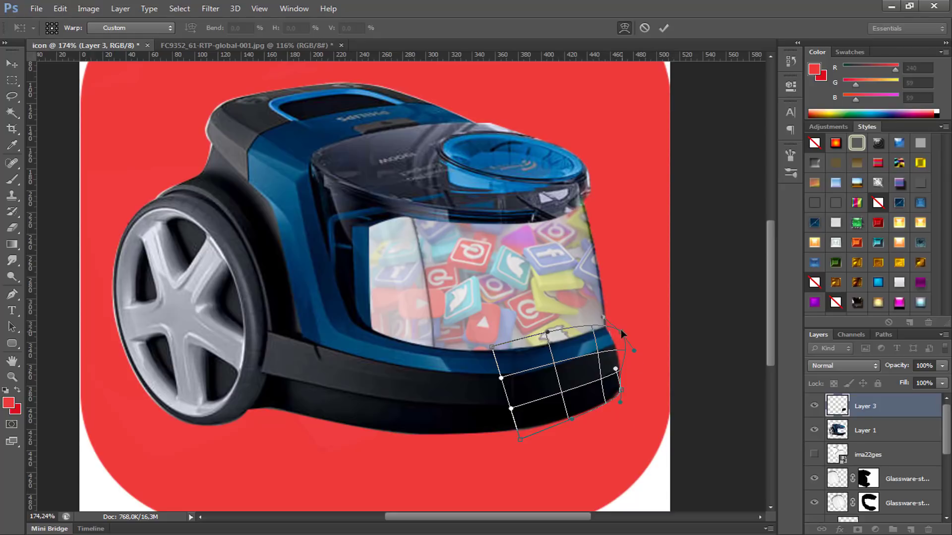
{"action": "mouse_move", "coordinate": [618, 334]}
{"action": "left_mouse_down"}
{"action": "mouse_move", "coordinate": [632, 343]}
{"action": "mouse_move", "coordinate": [622, 323]}
{"action": "mouse_move", "coordinate": [626, 335]}
{"action": "left_mouse_up"}
{"action": "key", "text": "Return"}
Step: Transform the Layer 3 section again, moving its outer corners inward to fit the container's lower corner, and apply it
{"action": "key", "text": "p"}
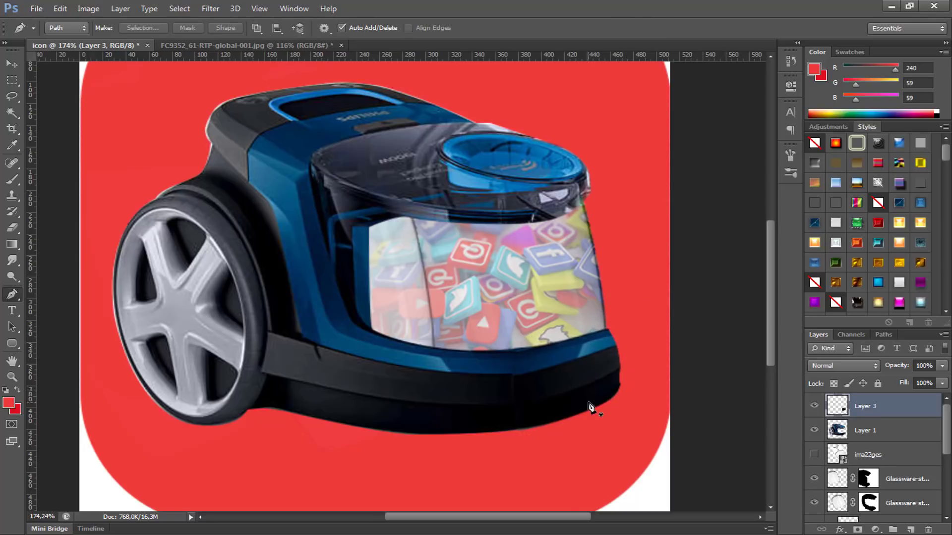
{"action": "scroll", "coordinate": [590, 408], "scroll_direction": "up", "scroll_amount": 3}
{"action": "scroll", "coordinate": [590, 408], "scroll_direction": "down", "scroll_amount": 2}
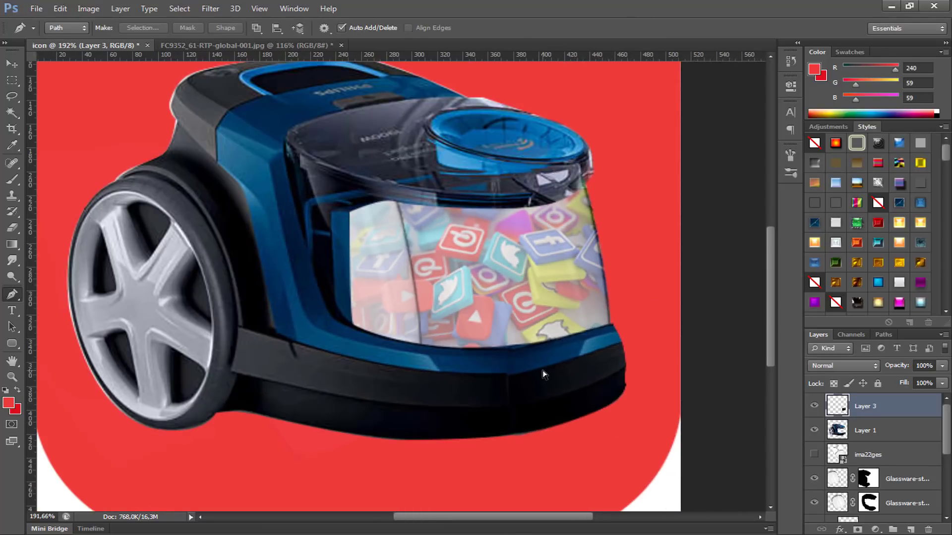
{"action": "key", "text": "ctrl+t"}
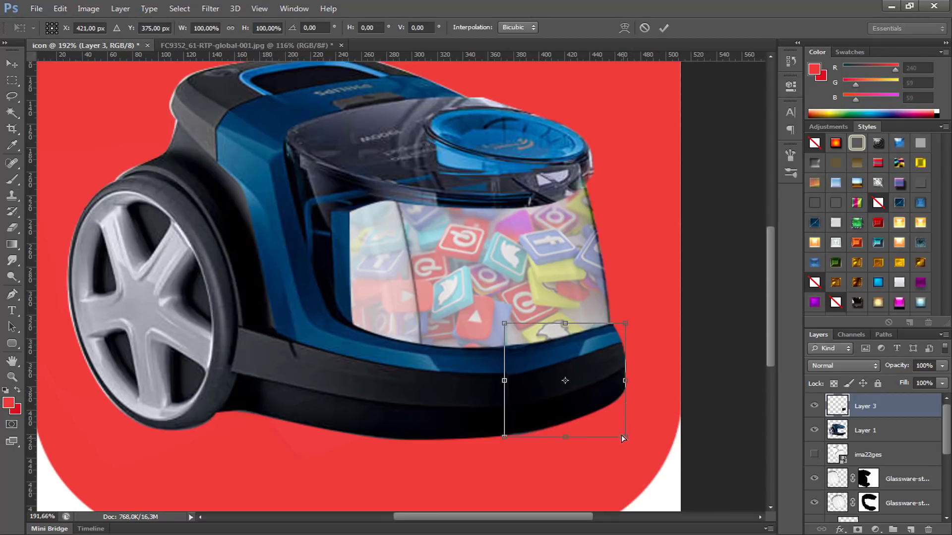
{"action": "left_click_drag", "start_coordinate": [621, 436], "coordinate": [615, 422]}
{"action": "left_click_drag", "start_coordinate": [624, 320], "coordinate": [618, 336]}
{"action": "scroll", "coordinate": [629, 330], "scroll_direction": "up", "scroll_amount": 3}
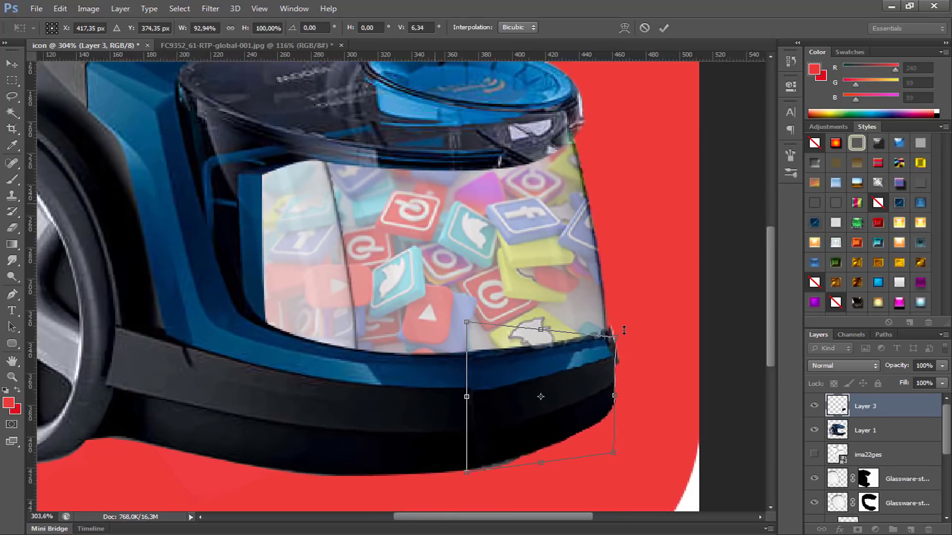
{"action": "left_click_drag", "start_coordinate": [615, 338], "coordinate": [620, 326]}
{"action": "key", "text": "p"}
{"action": "key", "text": "Return"}
{"action": "scroll", "coordinate": [617, 361], "scroll_direction": "down", "scroll_amount": 4}
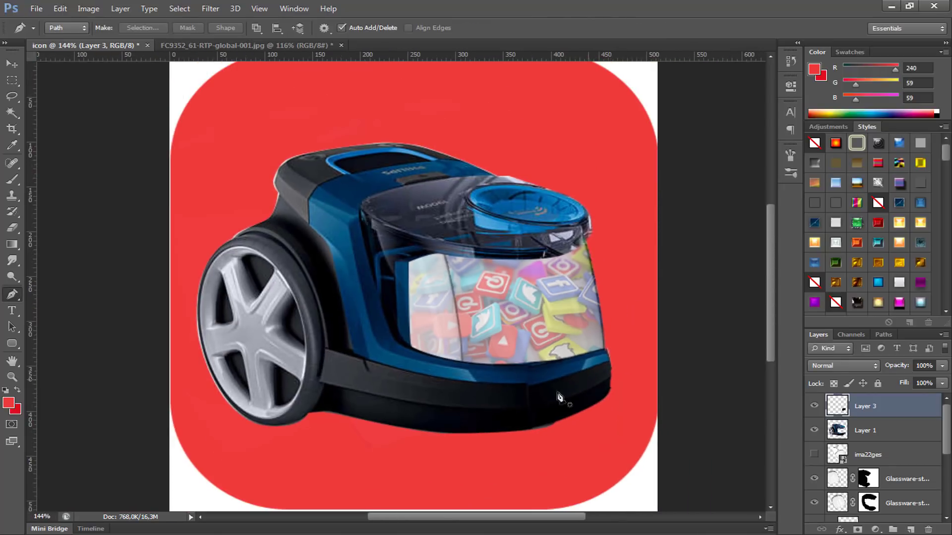
Step: Erase the visible vertical seam between the Layer 3 section and the original lower body with a soft 22 px eraser
{"action": "scroll", "coordinate": [479, 419], "scroll_direction": "up", "scroll_amount": 4}
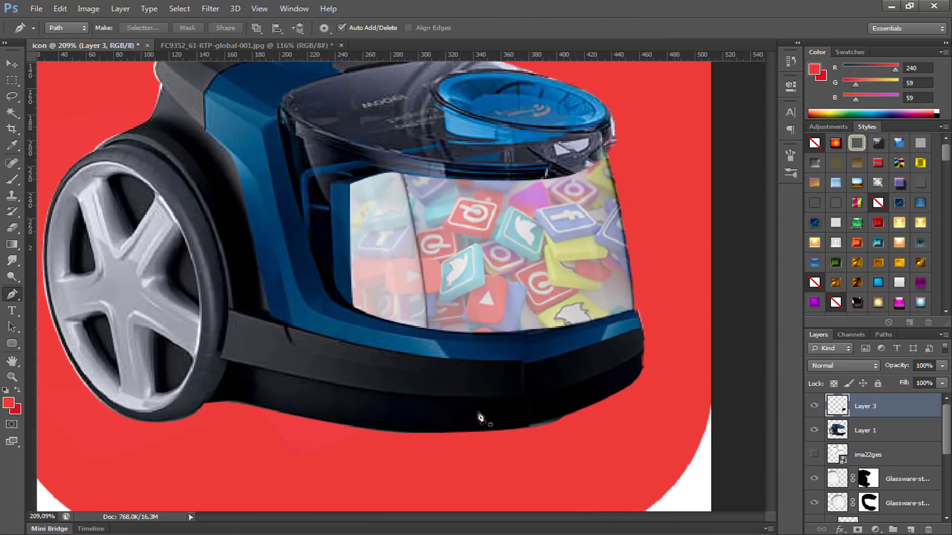
{"action": "key", "text": "e"}
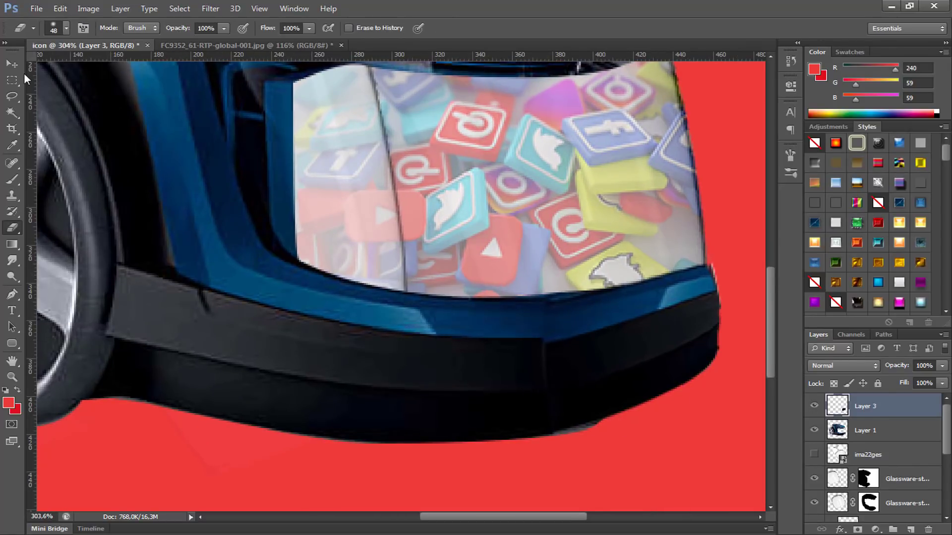
{"action": "left_click", "coordinate": [66, 28]}
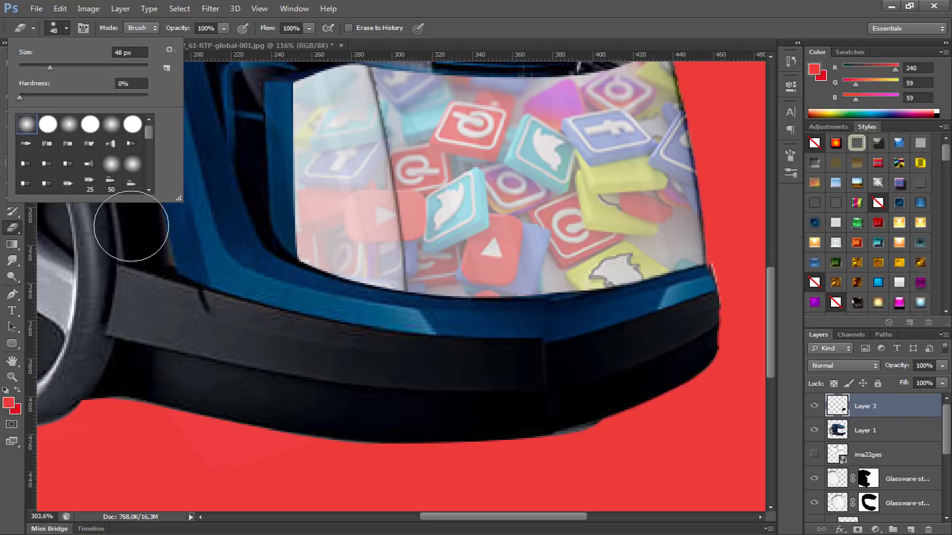
{"action": "left_click", "coordinate": [473, 426]}
{"action": "mouse_move", "coordinate": [418, 391]}
{"action": "left_mouse_down"}
{"action": "mouse_move", "coordinate": [475, 391]}
{"action": "mouse_move", "coordinate": [394, 396]}
{"action": "mouse_move", "coordinate": [453, 391]}
{"action": "left_mouse_up"}
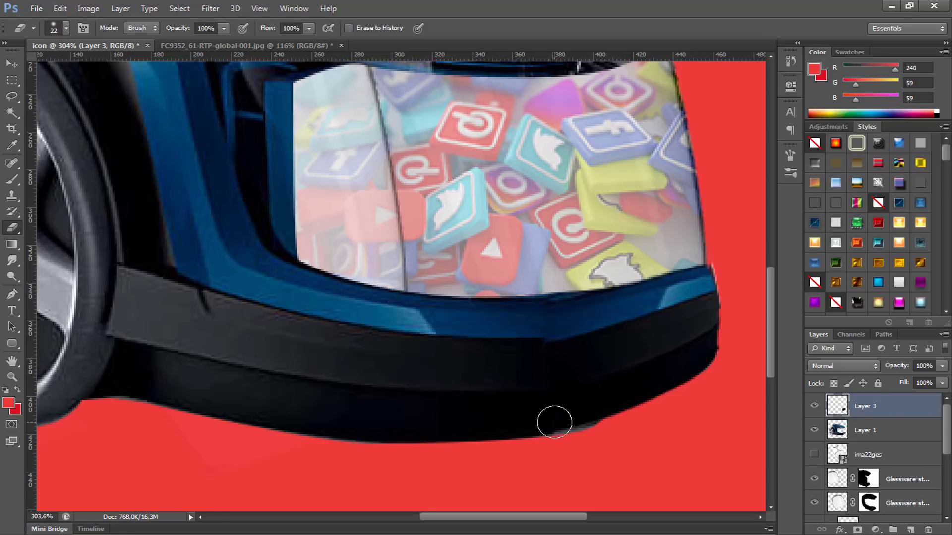
{"action": "scroll", "coordinate": [533, 337], "scroll_direction": "down", "scroll_amount": 5}
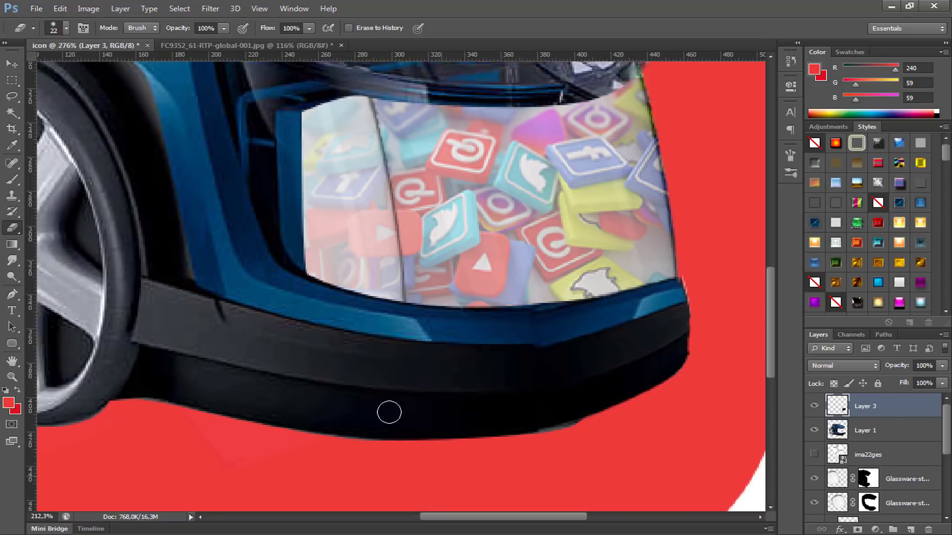
{"action": "scroll", "coordinate": [480, 433], "scroll_direction": "up", "scroll_amount": 3}
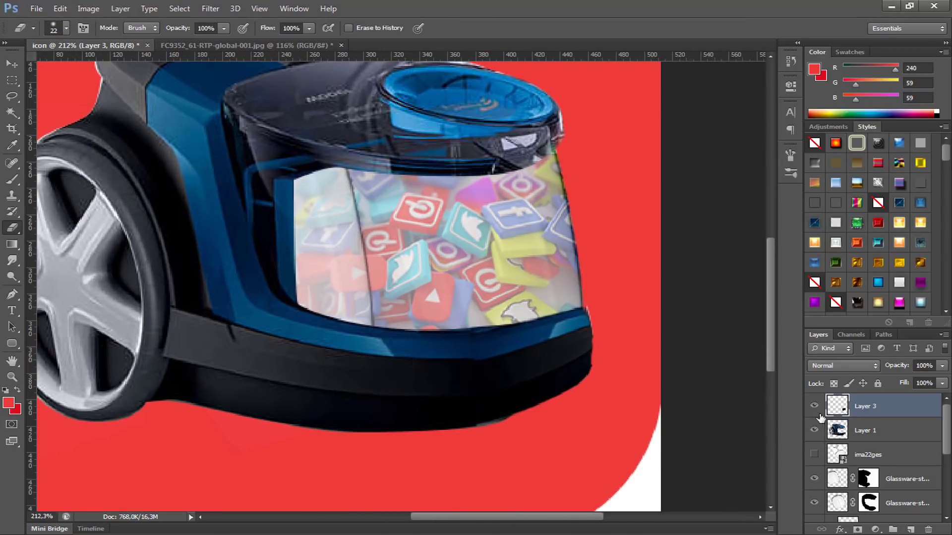
Step: Compare the body with and without Layer 3, and mask Layer 1 with black brushwork to hide the leftover edge below the new section
{"action": "left_click", "coordinate": [815, 415]}
{"action": "left_click", "coordinate": [816, 414]}
{"action": "left_click", "coordinate": [815, 408]}
{"action": "left_click", "coordinate": [815, 409]}
{"action": "left_click", "coordinate": [891, 431]}
{"action": "left_click", "coordinate": [856, 531]}
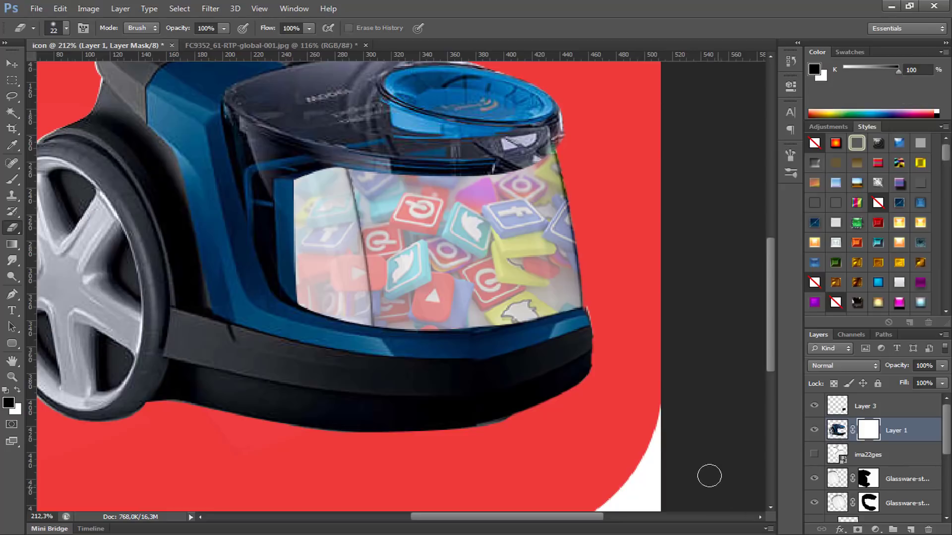
{"action": "key", "text": "b"}
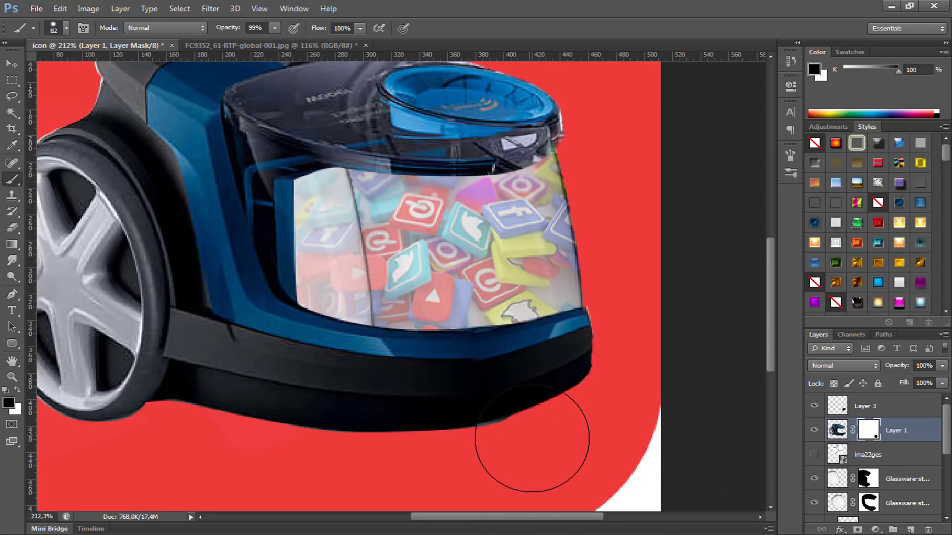
{"action": "mouse_move", "coordinate": [530, 439]}
{"action": "left_mouse_down"}
{"action": "mouse_move", "coordinate": [549, 439]}
{"action": "mouse_move", "coordinate": [503, 434]}
{"action": "left_mouse_up"}
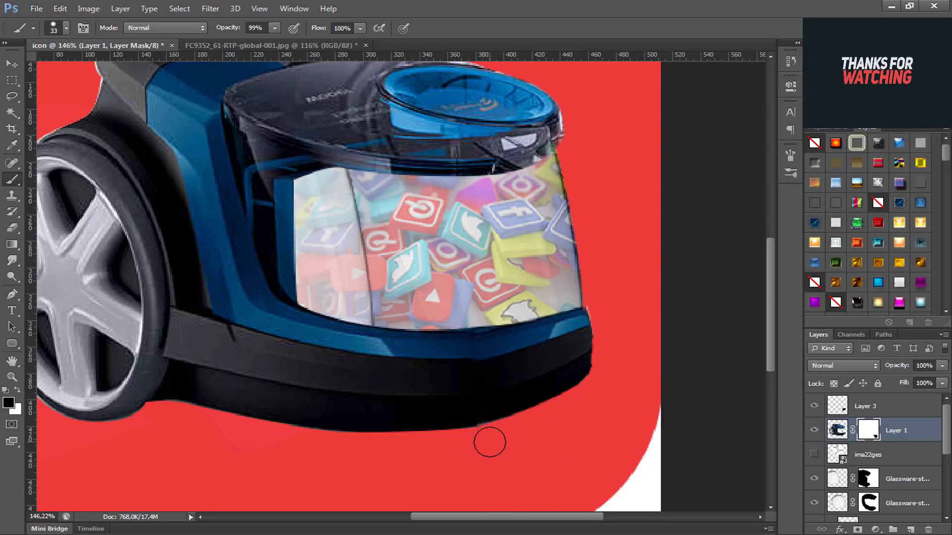
{"action": "scroll", "coordinate": [492, 441], "scroll_direction": "down", "scroll_amount": 4}
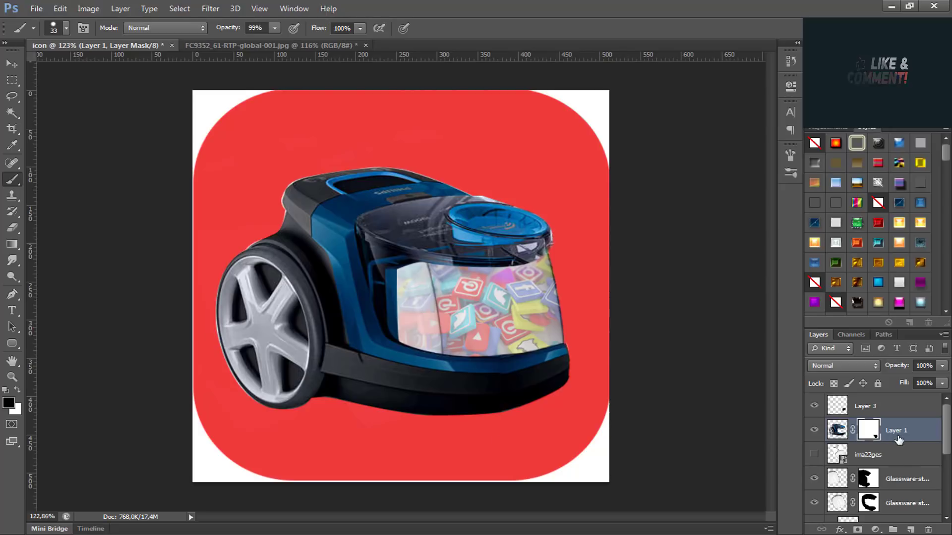
Step: Duplicate Layer 3 and Layer 1 together and hide the two original layers
{"action": "left_click", "coordinate": [884, 417], "text": "shift"}
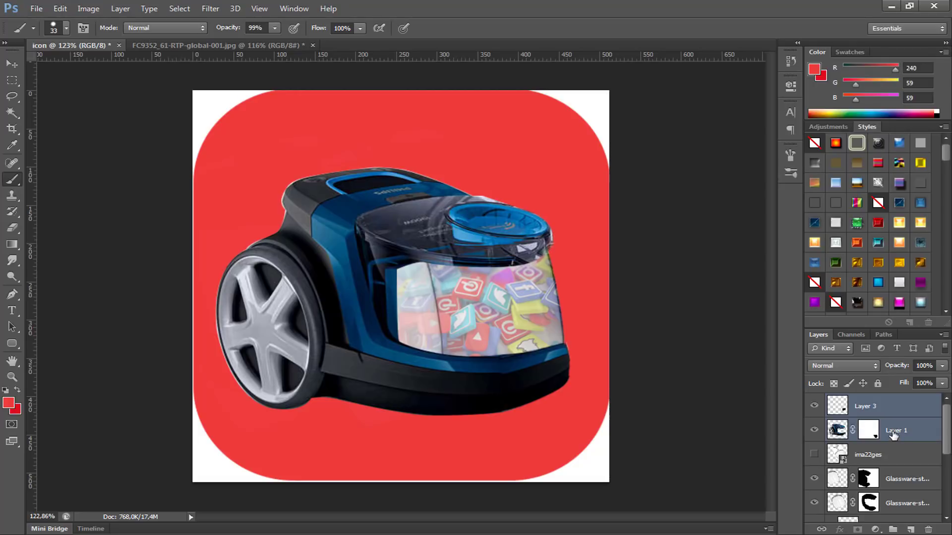
{"action": "right_click", "coordinate": [893, 435]}
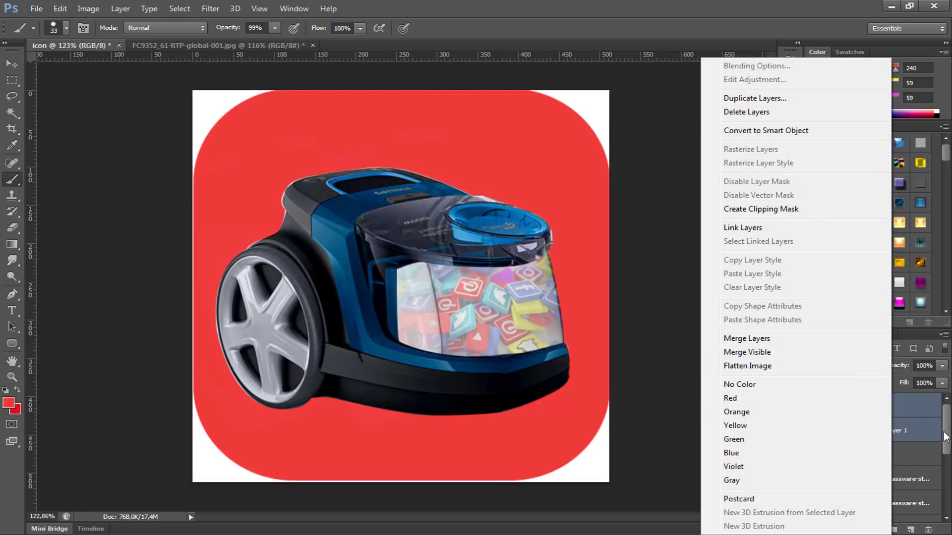
{"action": "left_click", "coordinate": [927, 429]}
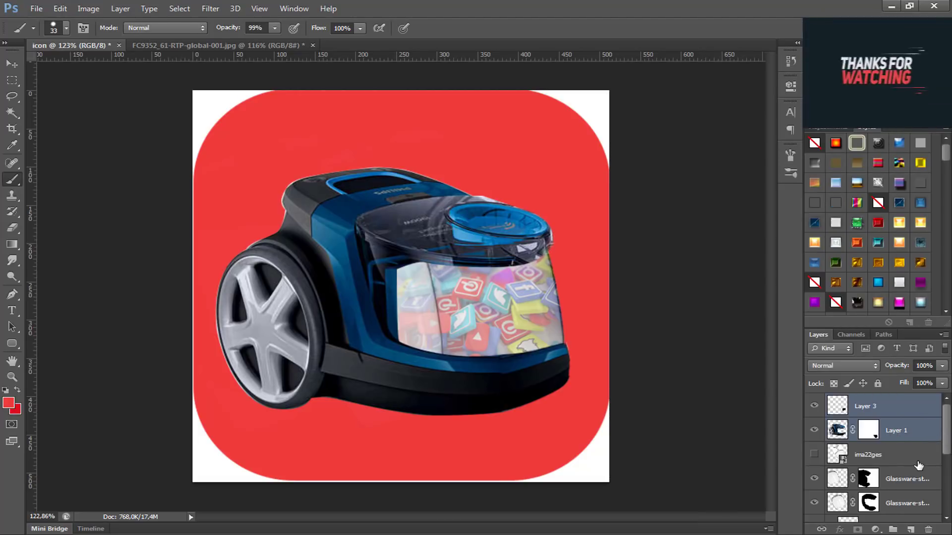
{"action": "key", "text": "ctrl+j"}
{"action": "left_click", "coordinate": [816, 454]}
{"action": "left_click", "coordinate": [817, 474]}
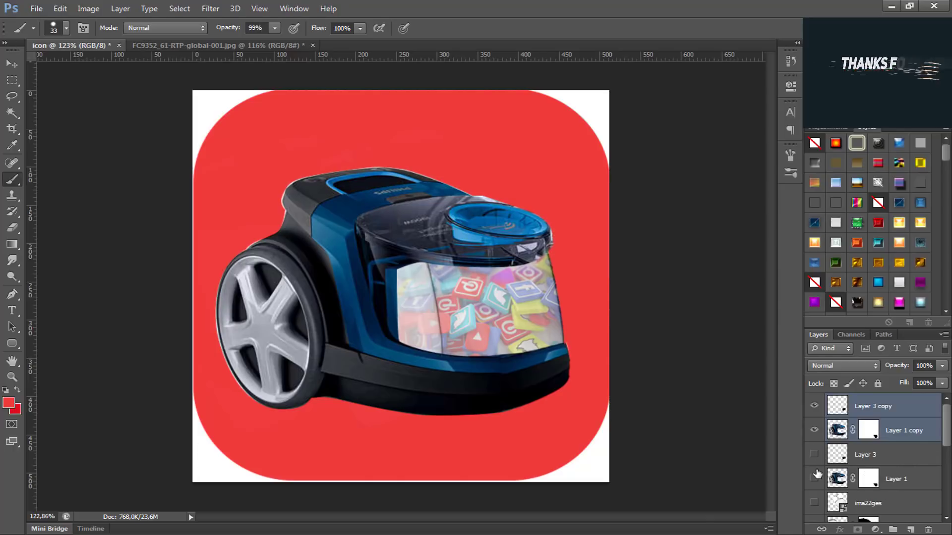
Step: Merge the Layer 3 and Layer 1 copies into one layer and toggle its visibility to check it
{"action": "right_click", "coordinate": [914, 429]}
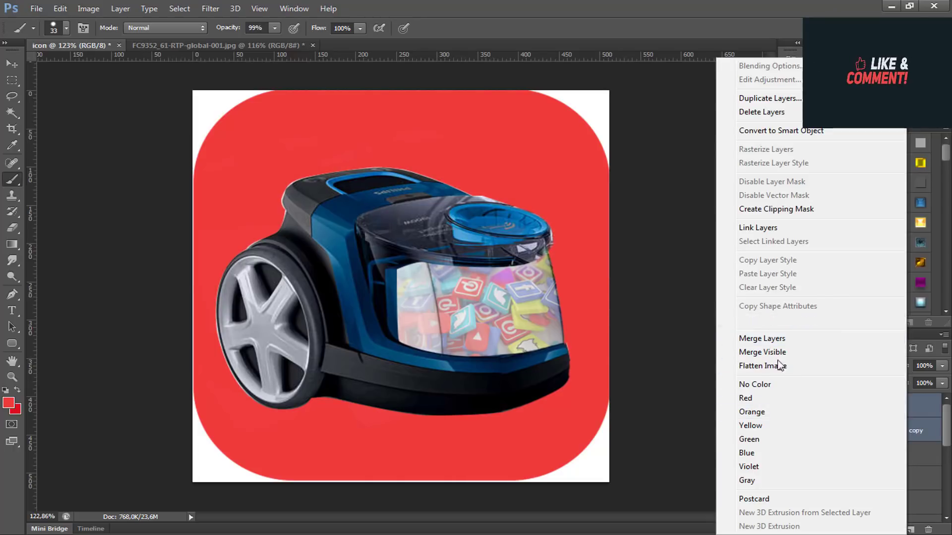
{"action": "left_click", "coordinate": [778, 339]}
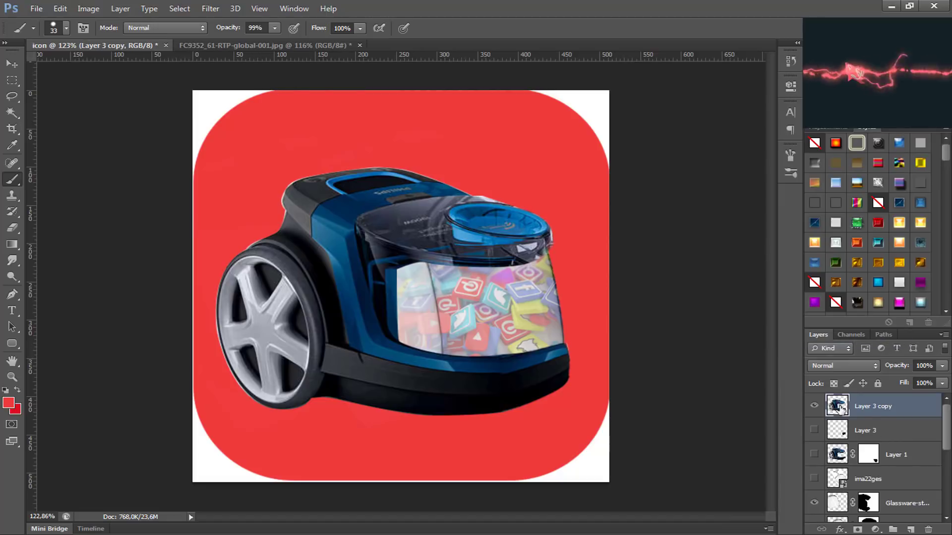
{"action": "left_click", "coordinate": [814, 406]}
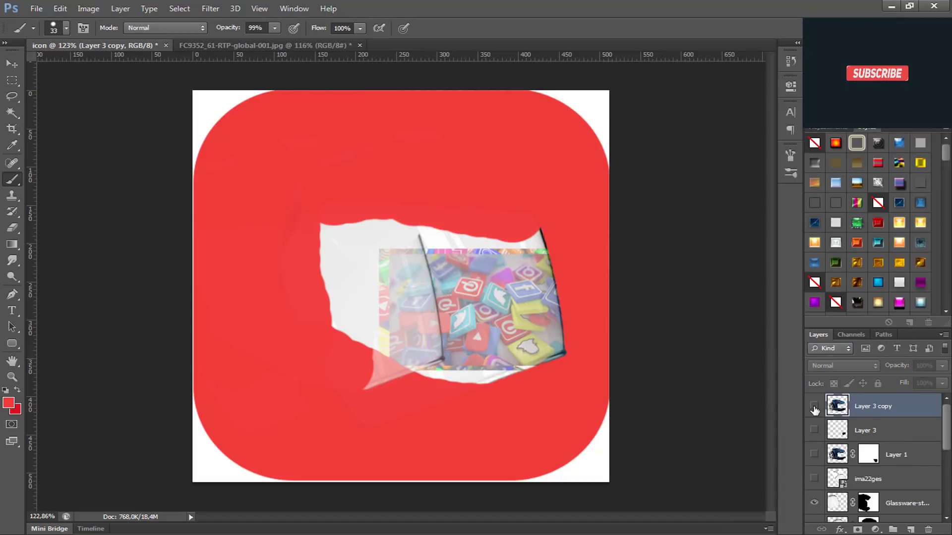
{"action": "left_click", "coordinate": [814, 406]}
{"action": "scroll", "coordinate": [568, 409], "scroll_direction": "up", "scroll_amount": 2}
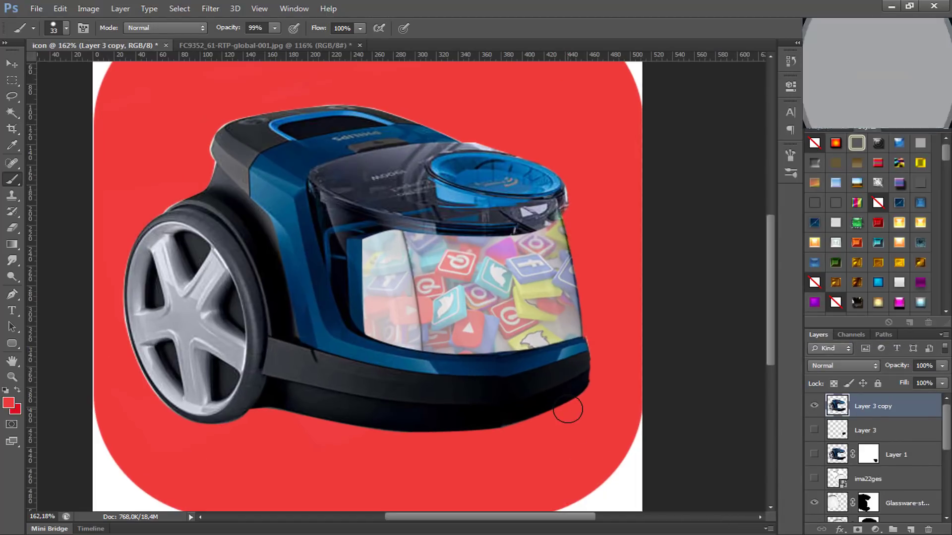
{"action": "key", "text": "p"}
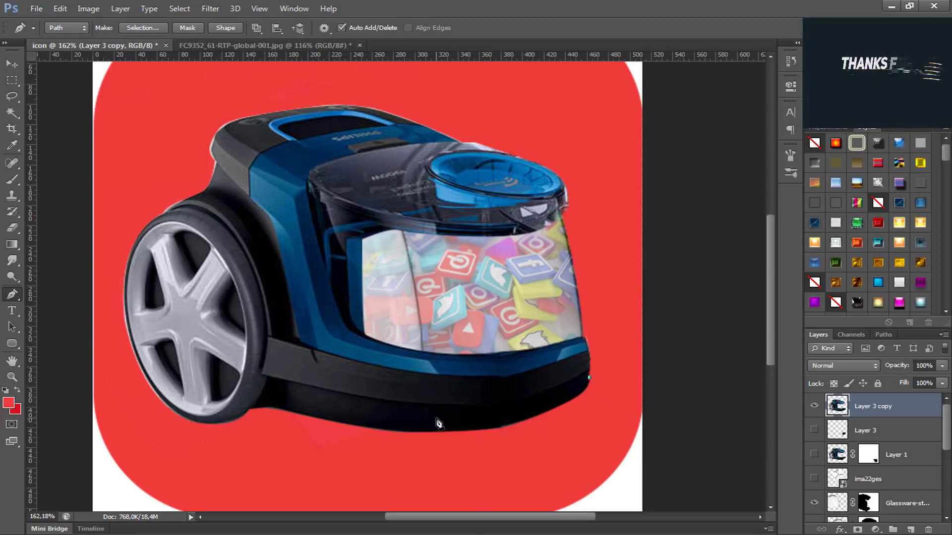
{"action": "left_click_drag", "start_coordinate": [434, 415], "coordinate": [381, 404]}
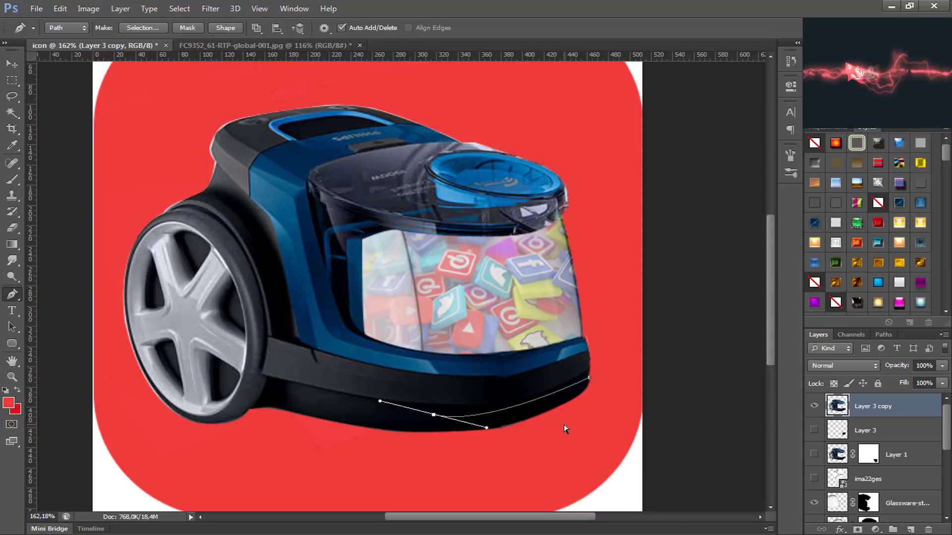
{"action": "key", "text": "ctrl+z"}
{"action": "key", "text": "ctrl+z"}
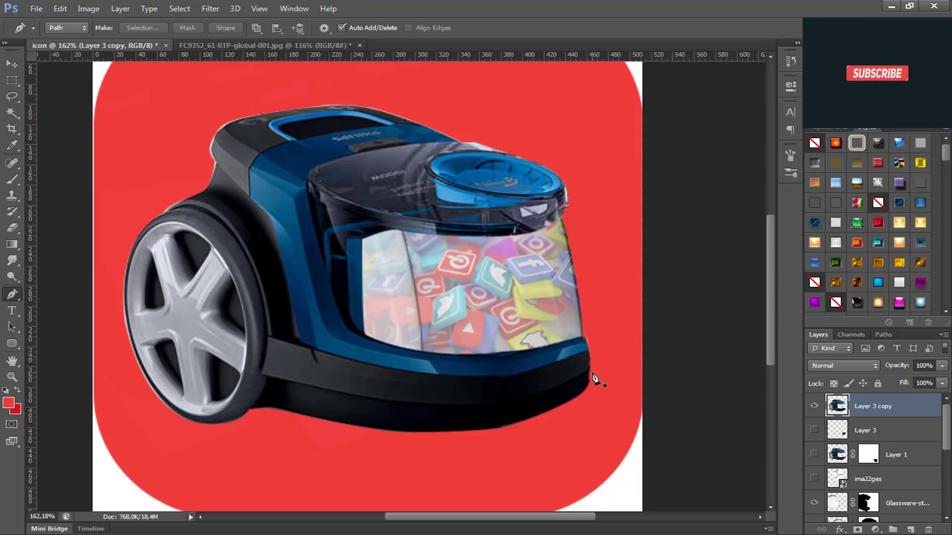
Step: Trim the vacuum's lower front edge by outlining it with a closed curved Pen path, converting that to a selection and deleting the area
{"action": "left_click", "coordinate": [592, 372]}
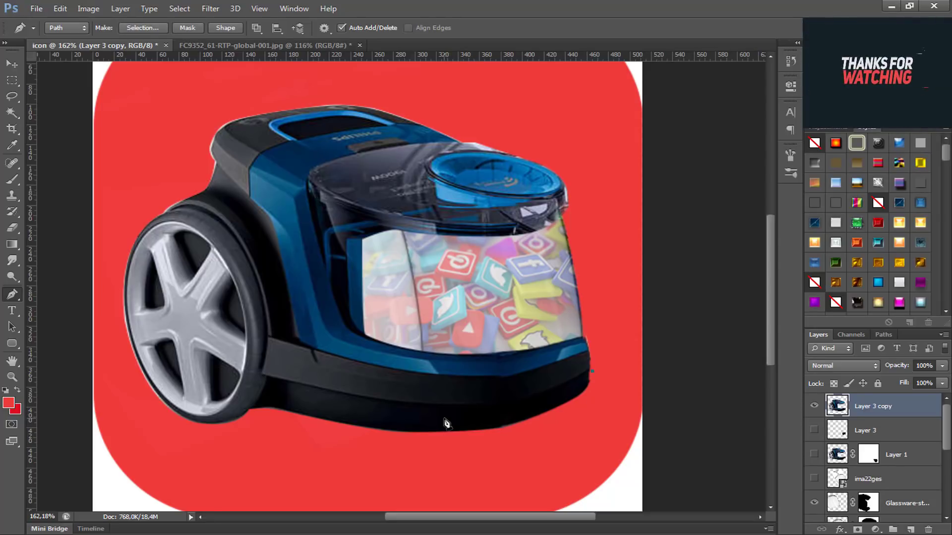
{"action": "left_click_drag", "start_coordinate": [443, 421], "coordinate": [361, 414]}
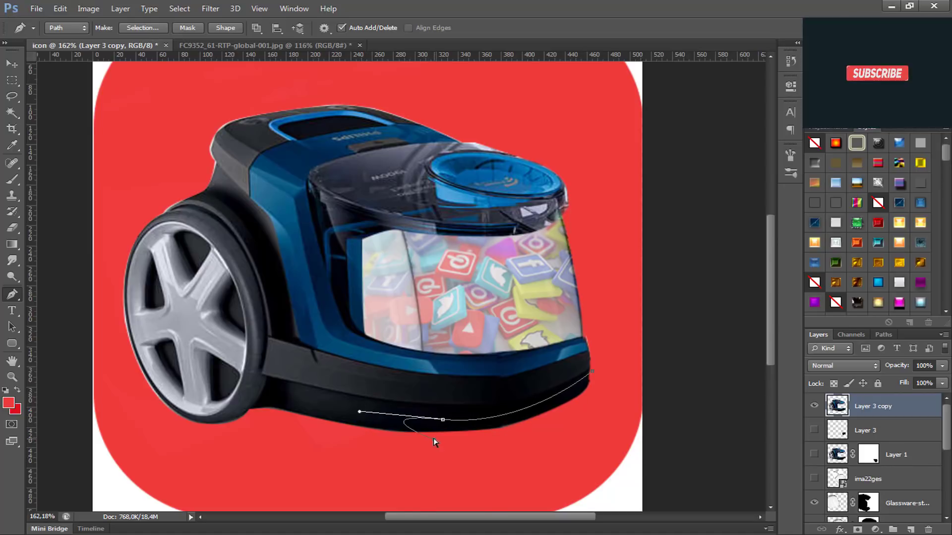
{"action": "left_click", "coordinate": [443, 421], "text": "alt"}
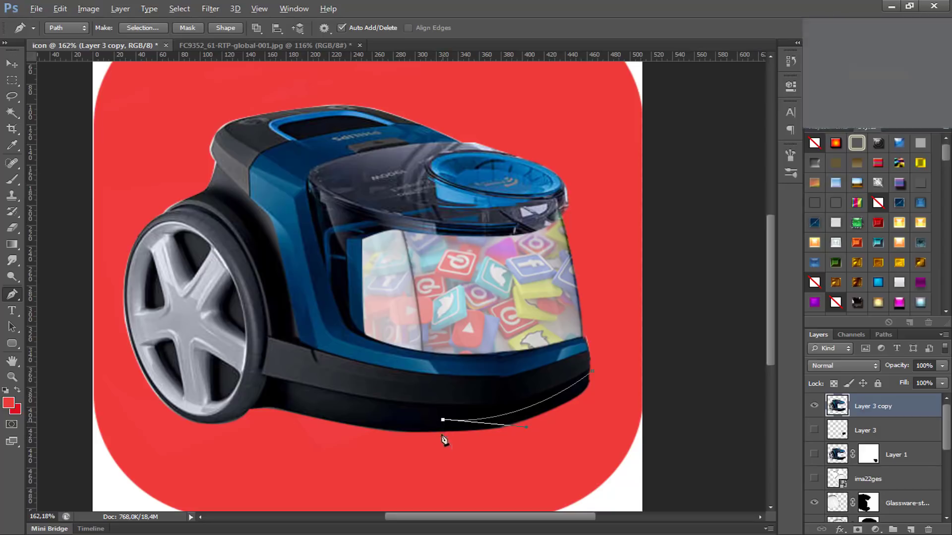
{"action": "left_click_drag", "start_coordinate": [439, 452], "coordinate": [441, 456]}
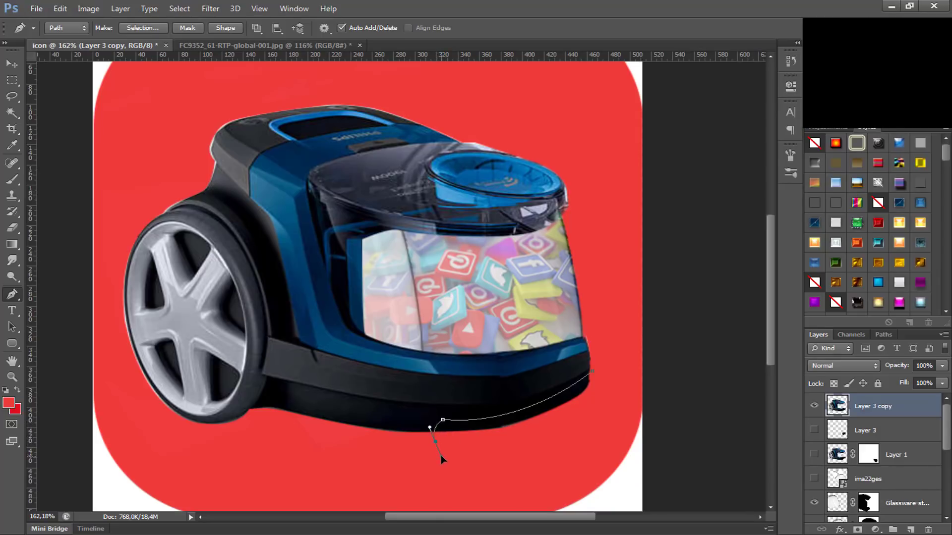
{"action": "left_click", "coordinate": [573, 456]}
{"action": "left_click", "coordinate": [607, 397]}
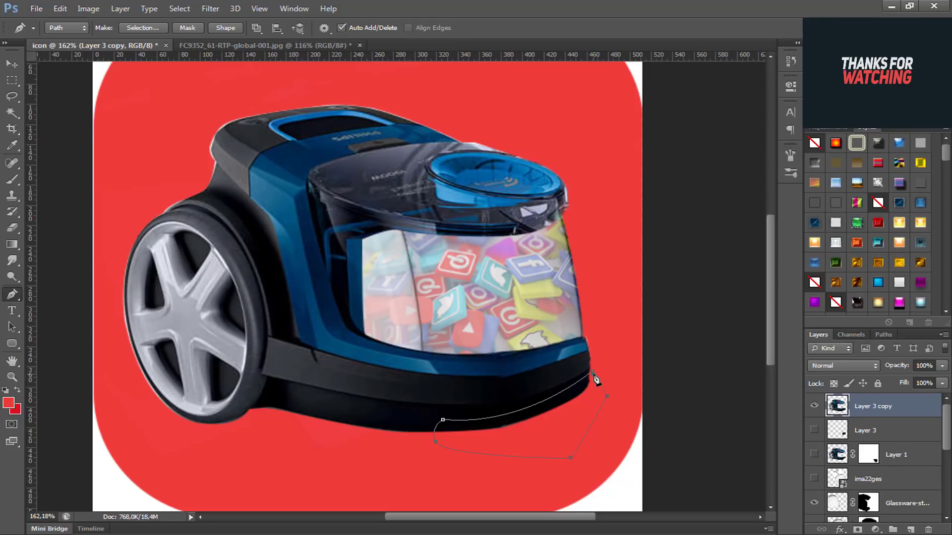
{"action": "left_click", "coordinate": [593, 374]}
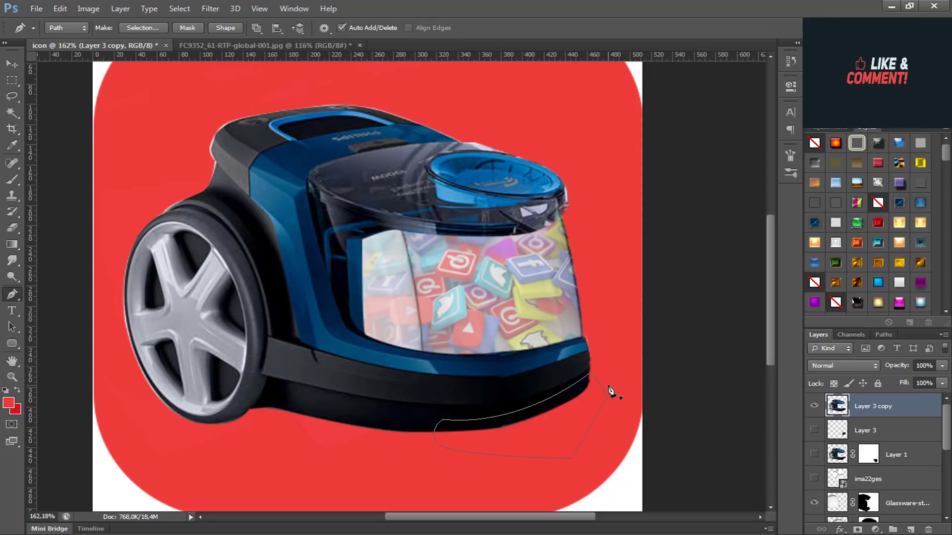
{"action": "key", "text": "ctrl+Return"}
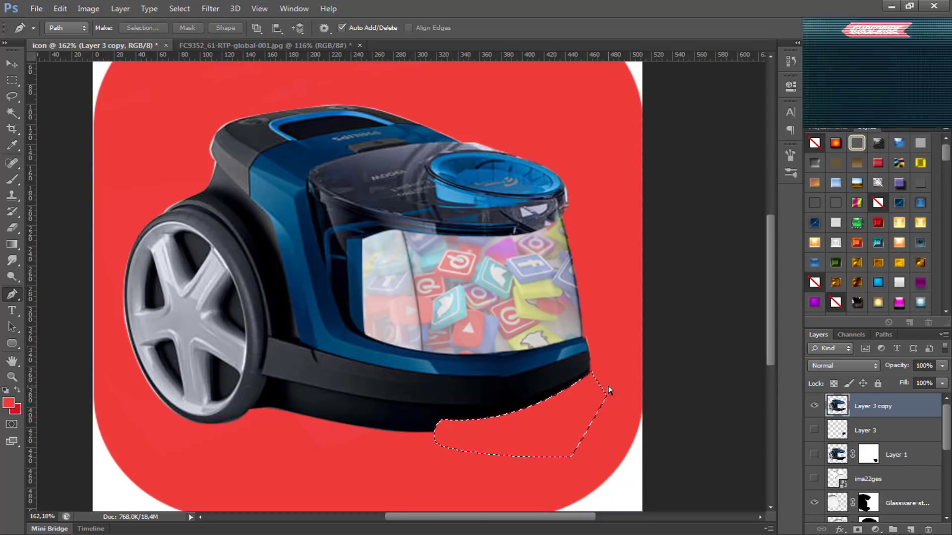
{"action": "key", "text": "ctrl+d"}
{"action": "scroll", "coordinate": [523, 466], "scroll_direction": "down", "scroll_amount": 2}
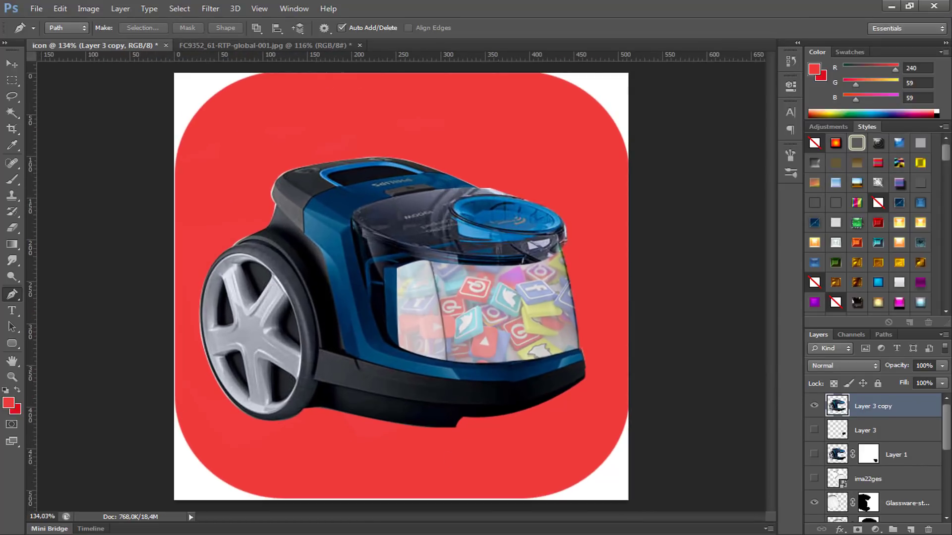
Step: Open xl-2017-mobile-apps-1.jpg from New folder (2) as a separate document and convert its background to the regular layer Layer 0
{"action": "left_click", "coordinate": [324, 534]}
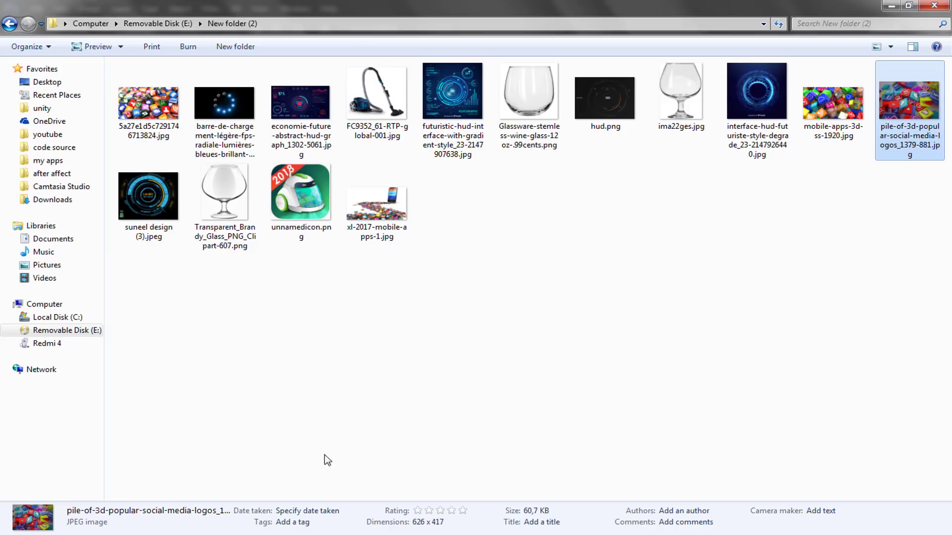
{"action": "left_click_drag", "start_coordinate": [377, 203], "coordinate": [631, 4]}
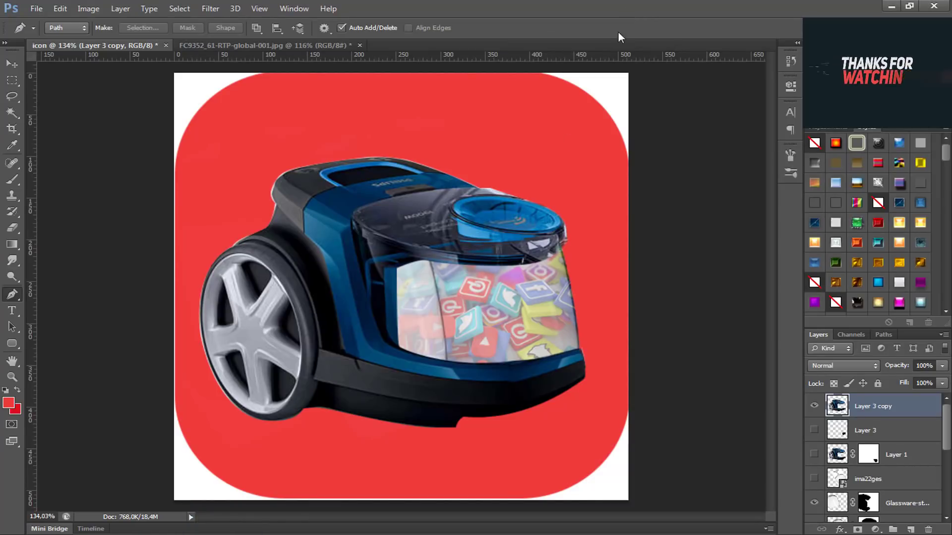
{"action": "scroll", "coordinate": [516, 292], "scroll_direction": "up", "scroll_amount": 5}
{"action": "scroll", "coordinate": [575, 311], "scroll_direction": "down", "scroll_amount": 1}
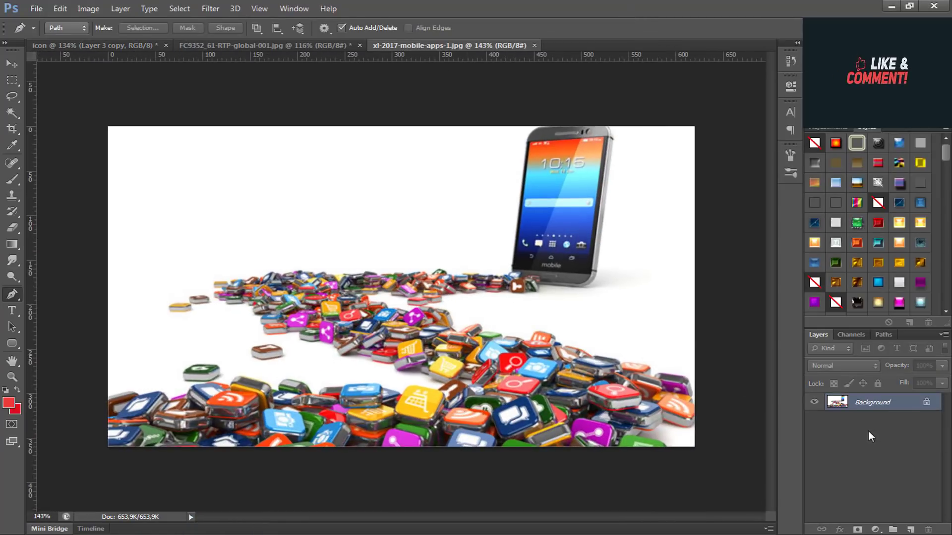
{"action": "double_click", "coordinate": [864, 406]}
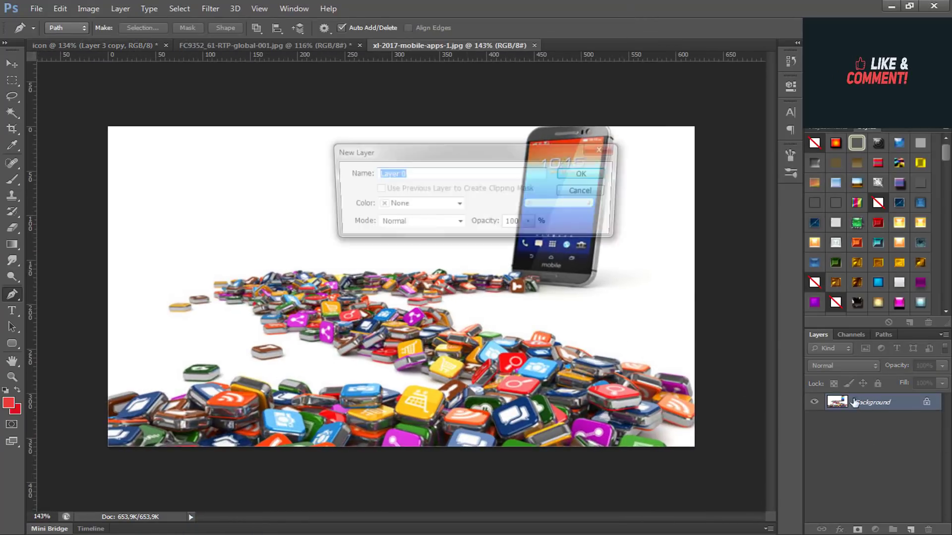
{"action": "left_click", "coordinate": [599, 173]}
Step: Remove the white background around the phone and app pile, including the small gap between the icons, using the Magic Wand
{"action": "left_click", "coordinate": [12, 113]}
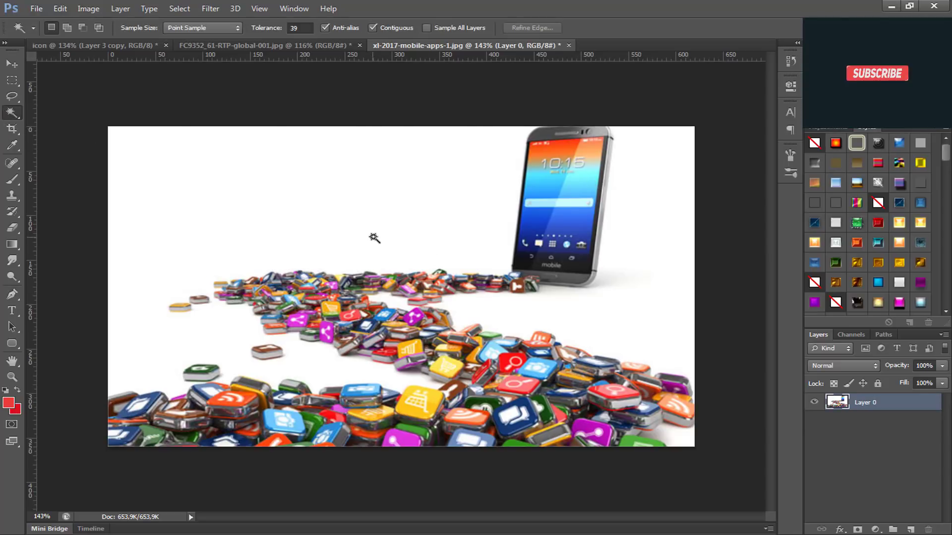
{"action": "left_click", "coordinate": [373, 237]}
{"action": "key", "text": "Delete"}
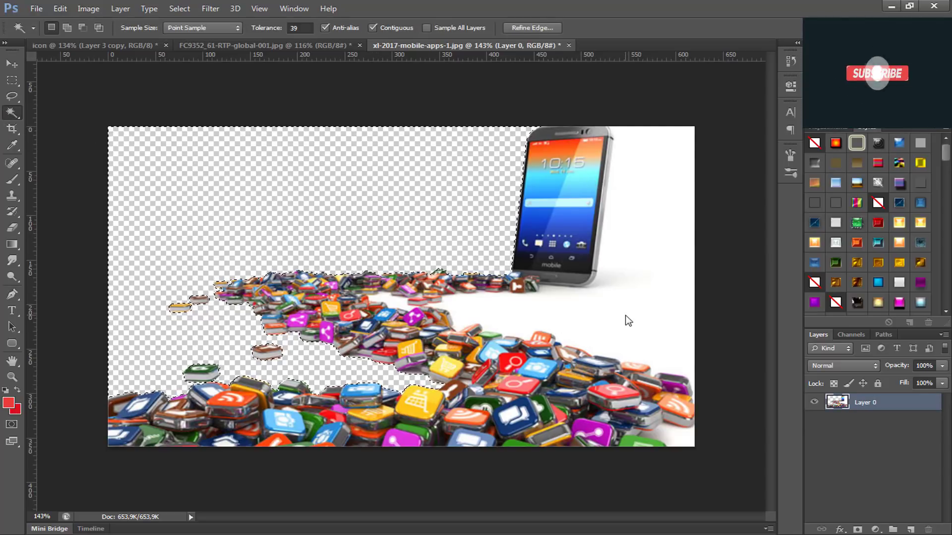
{"action": "left_click", "coordinate": [624, 330]}
{"action": "key", "text": "Delete"}
{"action": "left_click", "coordinate": [670, 439]}
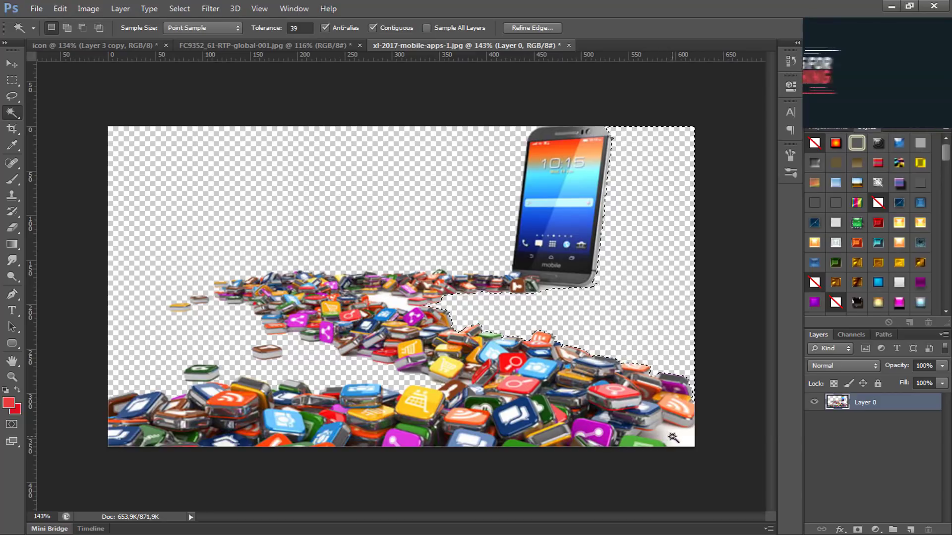
{"action": "key", "text": "Delete"}
{"action": "left_click", "coordinate": [393, 303]}
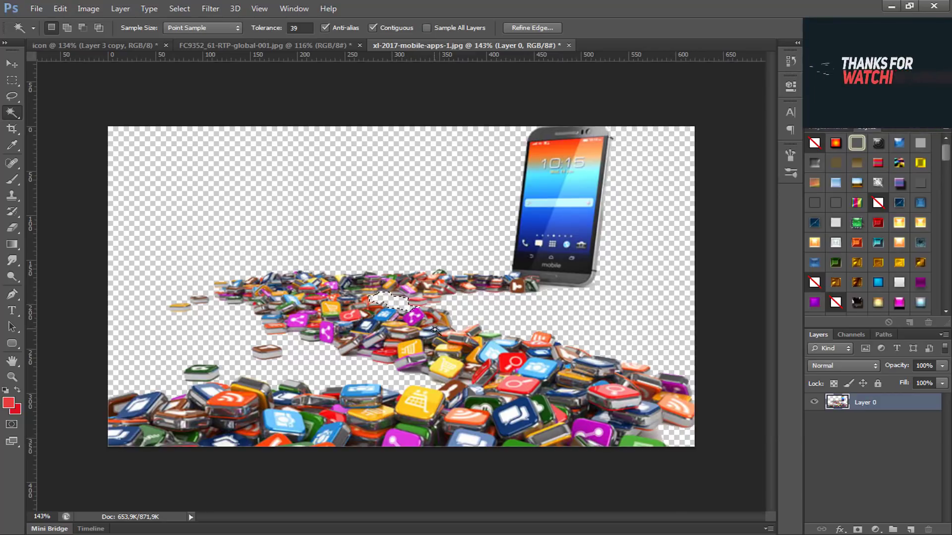
{"action": "key", "text": "ctrl+d"}
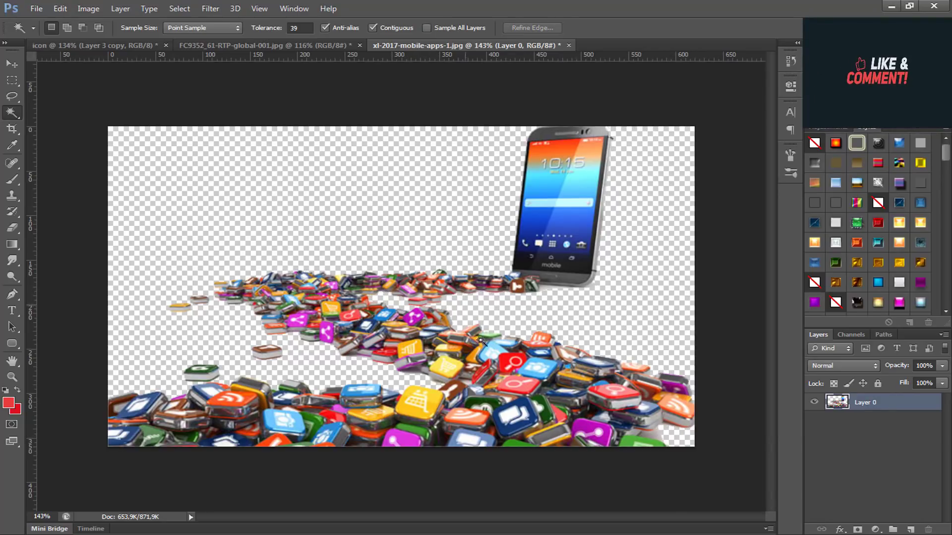
Step: Bring the cut-out phone and app pile into the icon document and place its layer below the merged vacuum layer
{"action": "key", "text": "v"}
{"action": "left_click_drag", "start_coordinate": [480, 340], "coordinate": [570, 421]}
{"action": "key", "text": "ctrl+t"}
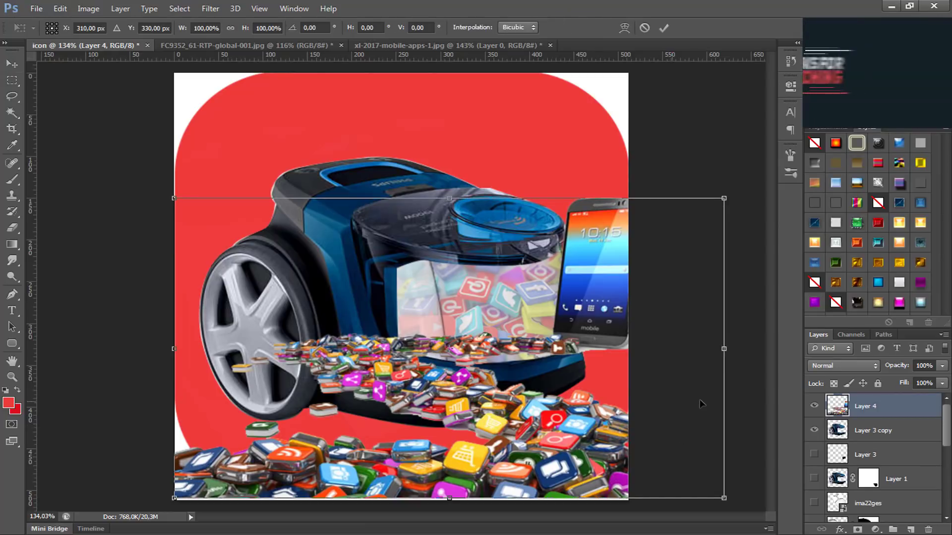
{"action": "key", "text": "Return"}
{"action": "left_click_drag", "start_coordinate": [884, 411], "coordinate": [896, 470]}
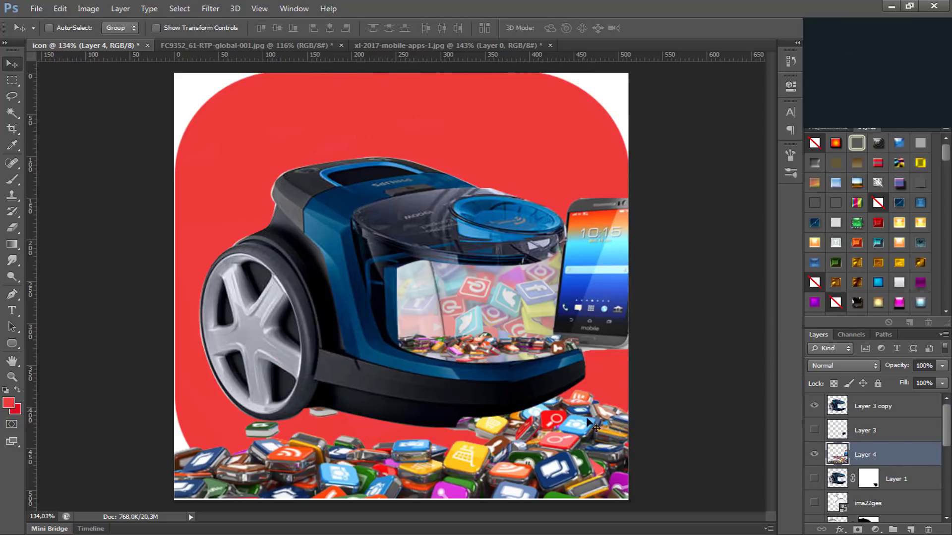
{"action": "scroll", "coordinate": [600, 433], "scroll_direction": "down", "scroll_amount": 2}
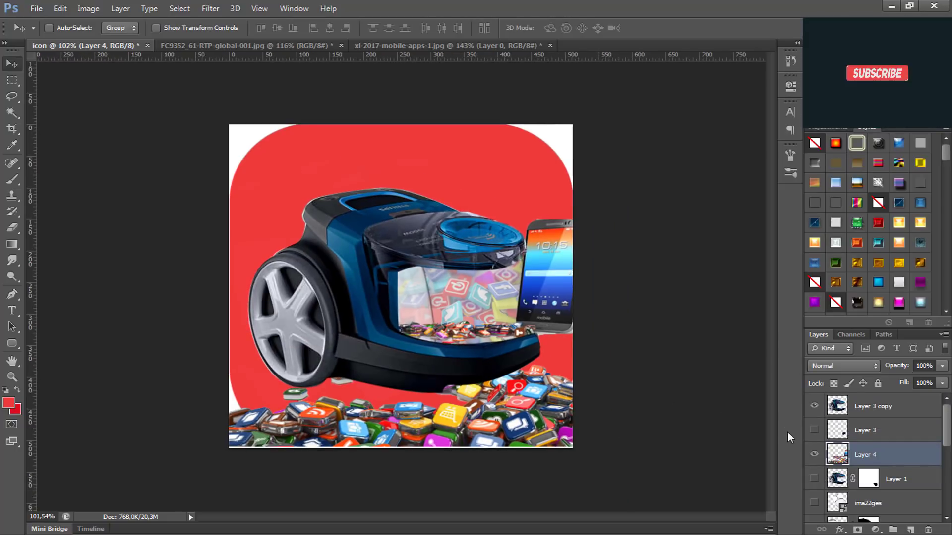
Step: Scale the vacuum, its glass layers and the clipped logo layers together to about 96.5% and move them up about 30 px
{"action": "left_click", "coordinate": [872, 406]}
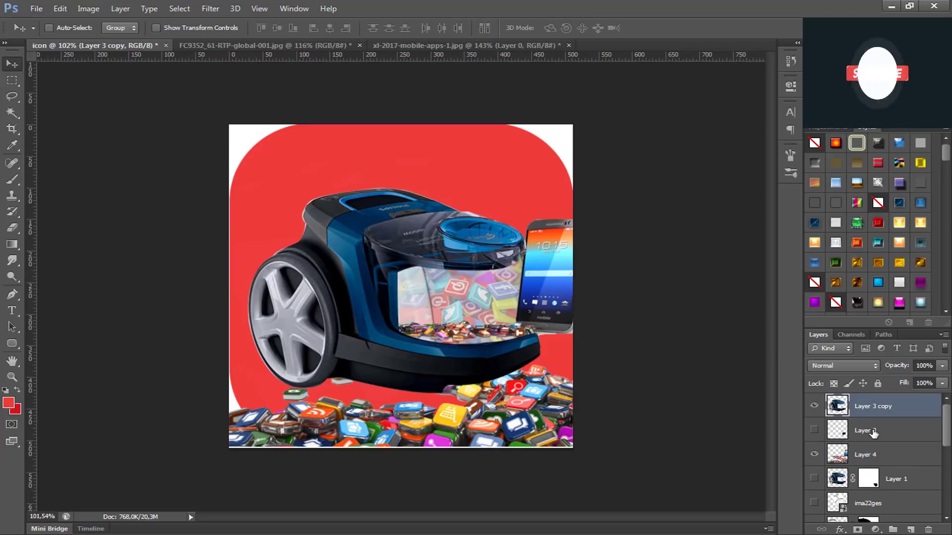
{"action": "scroll", "coordinate": [874, 433], "scroll_direction": "down", "scroll_amount": 1}
{"action": "scroll", "coordinate": [874, 433], "scroll_direction": "down", "scroll_amount": 1}
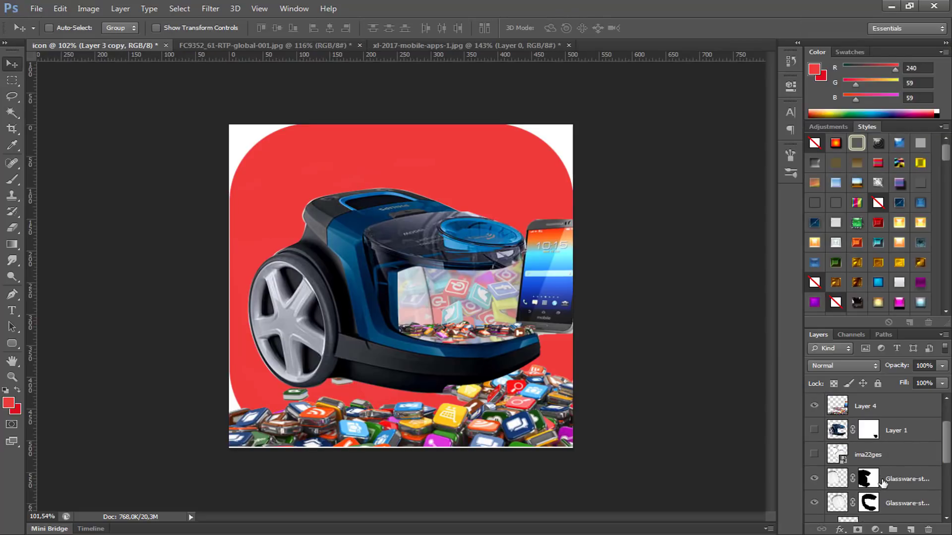
{"action": "left_click", "coordinate": [883, 484]}
{"action": "left_click", "coordinate": [880, 504], "text": "shift"}
{"action": "scroll", "coordinate": [881, 503], "scroll_direction": "down", "scroll_amount": 2}
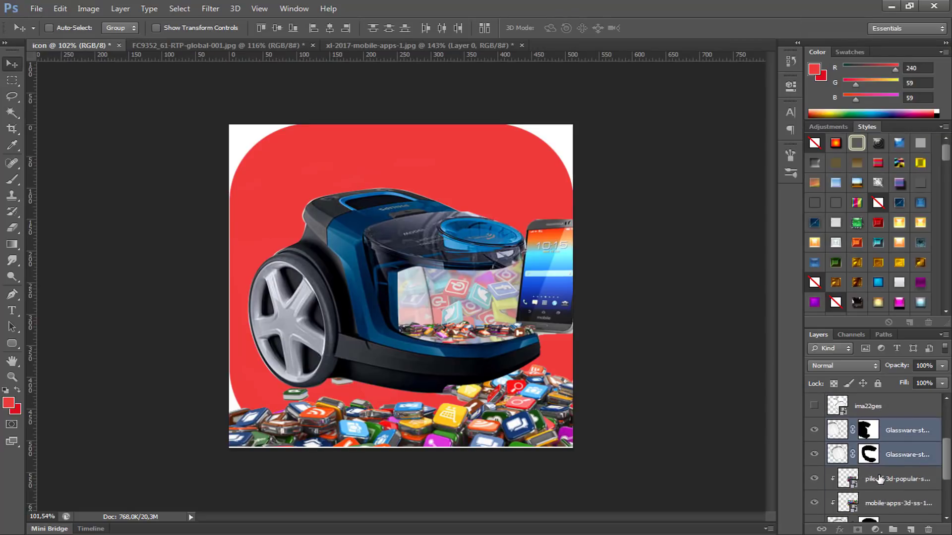
{"action": "left_click", "coordinate": [879, 478], "text": "ctrl"}
{"action": "left_click", "coordinate": [881, 502], "text": "ctrl"}
{"action": "scroll", "coordinate": [881, 503], "scroll_direction": "down", "scroll_amount": 2}
{"action": "left_click", "coordinate": [878, 465], "text": "ctrl"}
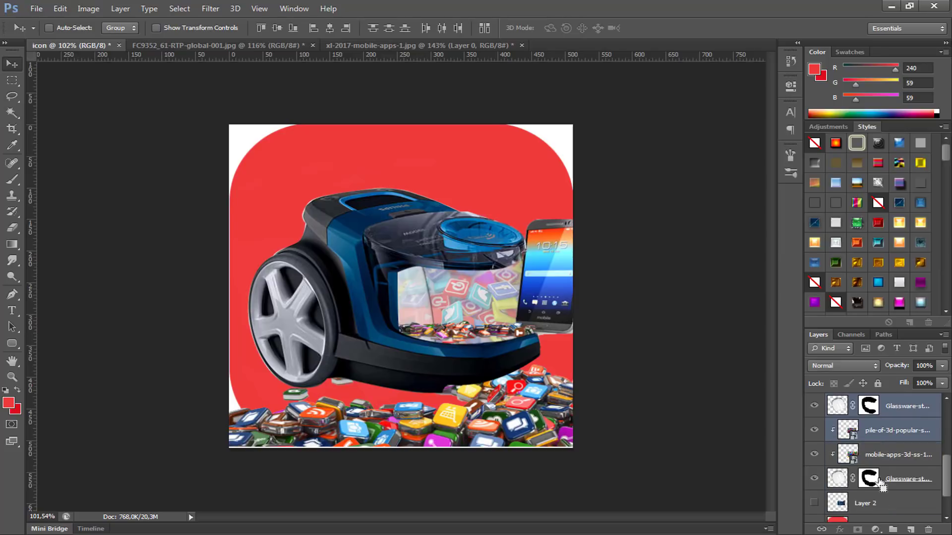
{"action": "left_click", "coordinate": [879, 456], "text": "ctrl"}
{"action": "left_click", "coordinate": [885, 479], "text": "ctrl"}
{"action": "scroll", "coordinate": [886, 480], "scroll_direction": "down", "scroll_amount": 2}
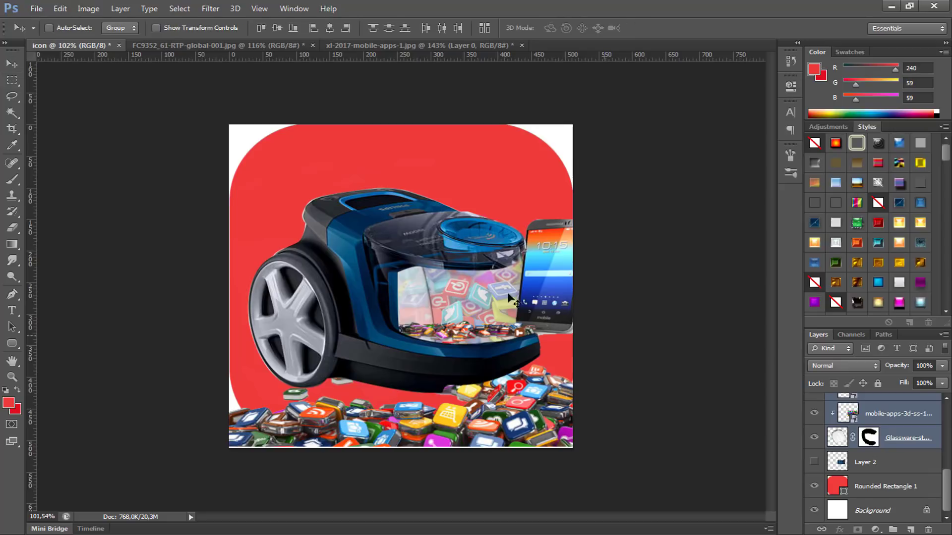
{"action": "key", "text": "ctrl+t"}
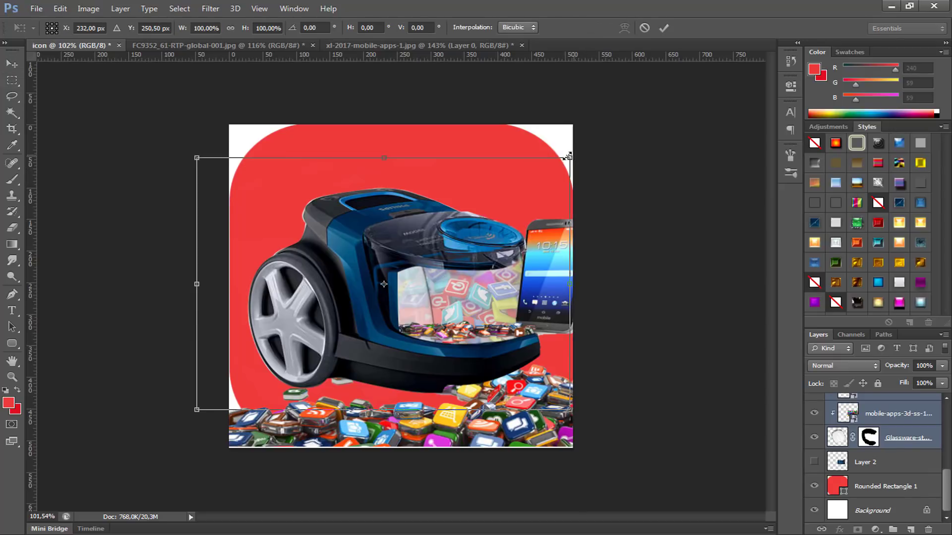
{"action": "left_click_drag", "start_coordinate": [573, 156], "coordinate": [548, 144]}
{"action": "left_click_drag", "start_coordinate": [467, 222], "coordinate": [466, 207]}
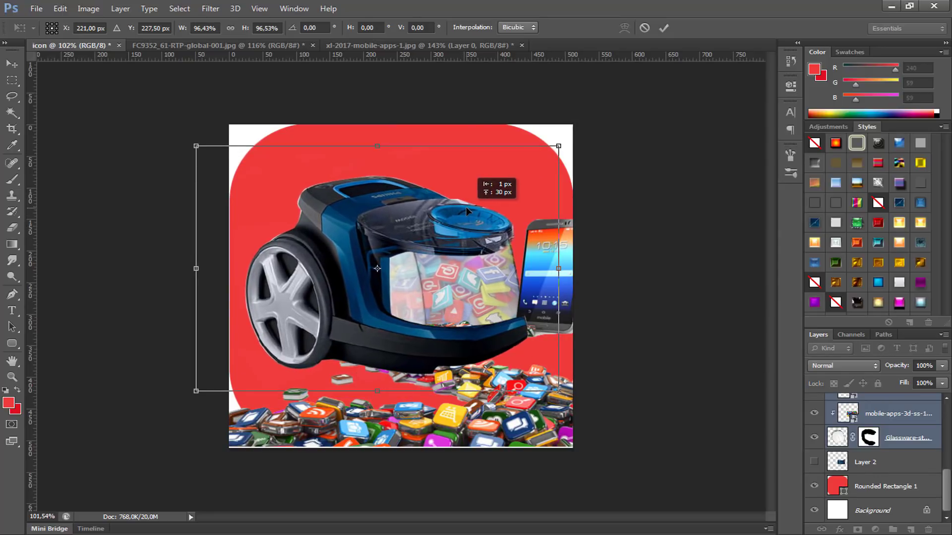
{"action": "key", "text": "Return"}
Step: Shift the phone and app pile on Layer 4 sideways until most of the phone lies beyond the canvas edge
{"action": "scroll", "coordinate": [897, 431], "scroll_direction": "up", "scroll_amount": 2}
{"action": "scroll", "coordinate": [897, 432], "scroll_direction": "up", "scroll_amount": 3}
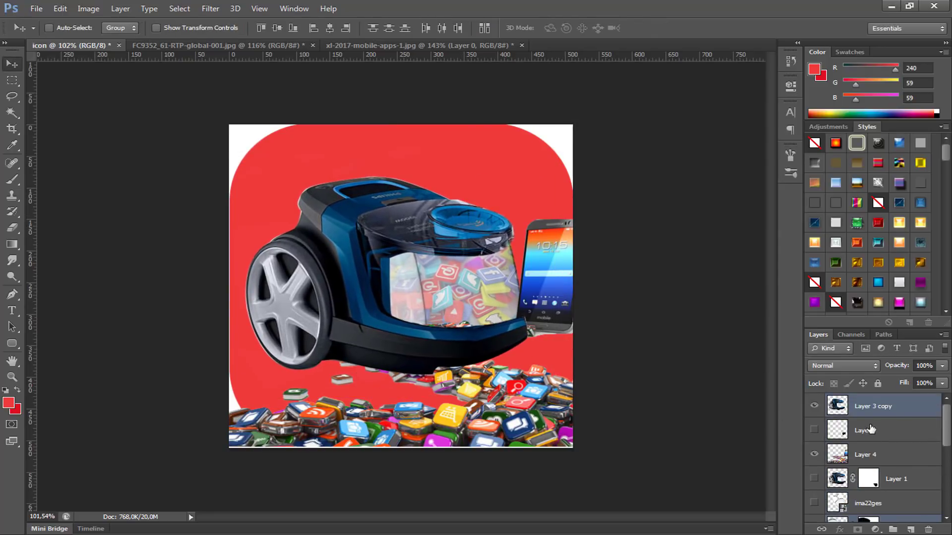
{"action": "left_click", "coordinate": [851, 448]}
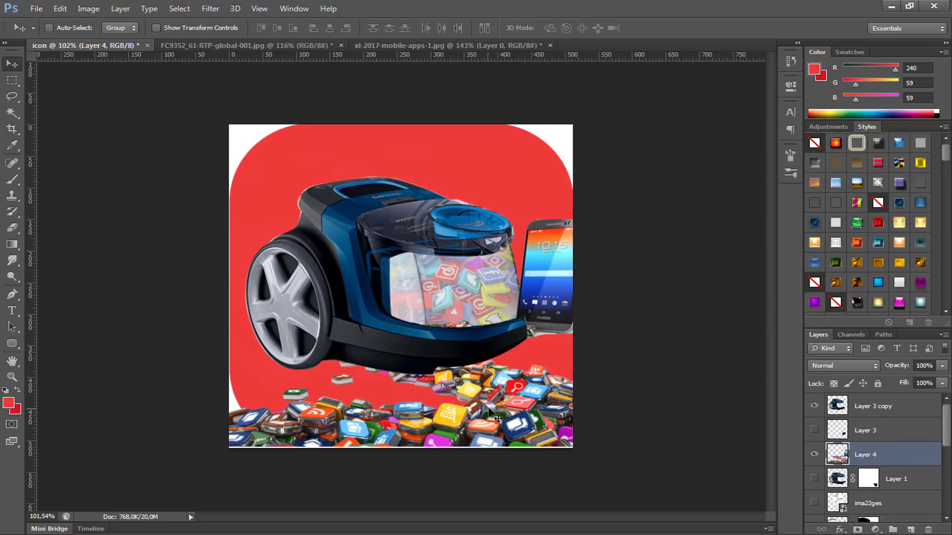
{"action": "left_click_drag", "start_coordinate": [490, 409], "coordinate": [520, 409]}
{"action": "left_click_drag", "start_coordinate": [524, 410], "coordinate": [525, 402]}
{"action": "key", "text": "Up"}
{"action": "key", "text": "Up"}
{"action": "key", "text": "Down"}
{"action": "key", "text": "Down"}
{"action": "key", "text": "Down"}
{"action": "key", "text": "Down"}
{"action": "key", "text": "Down"}
{"action": "key", "text": "Down"}
{"action": "key", "text": "Down"}
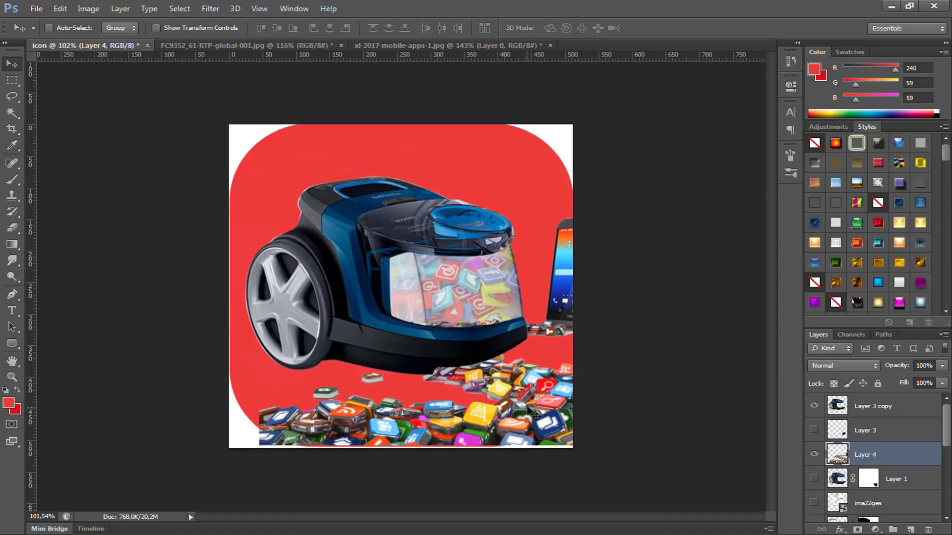
{"action": "key", "text": "Up"}
{"action": "key", "text": "Right"}
{"action": "key", "text": "Right"}
{"action": "key", "text": "Right"}
{"action": "key", "text": "Right"}
{"action": "left_click_drag", "start_coordinate": [512, 412], "coordinate": [515, 417]}
Step: Stretch the app pile on Layer 4 to 106.94% width and 109.44% height, and shift it about 9 px back toward the vacuum
{"action": "key", "text": "ctrl+t"}
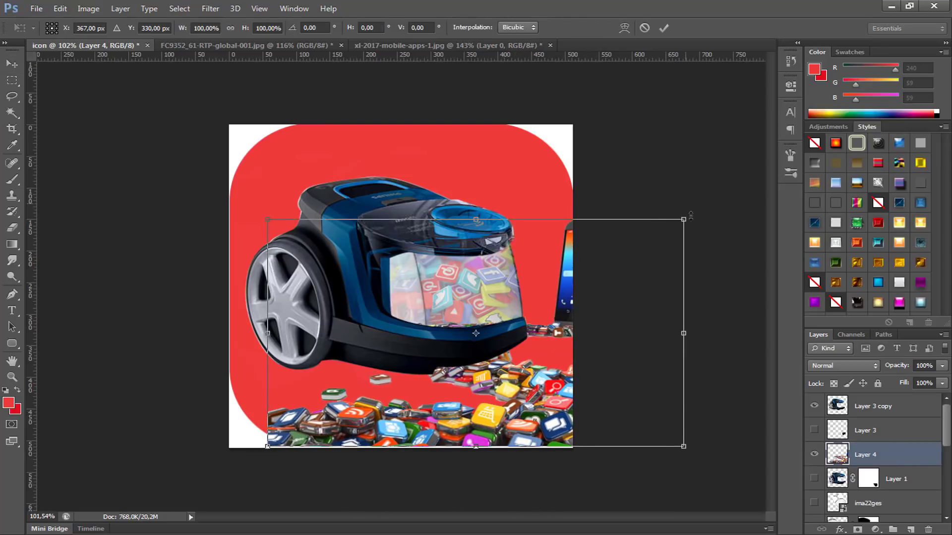
{"action": "left_click_drag", "start_coordinate": [697, 217], "coordinate": [701, 197]}
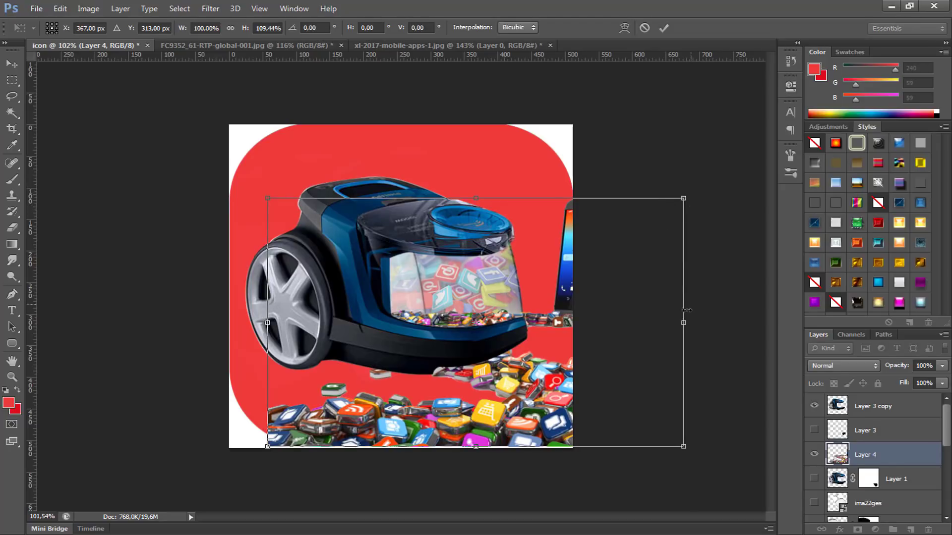
{"action": "left_click_drag", "start_coordinate": [687, 316], "coordinate": [712, 322]}
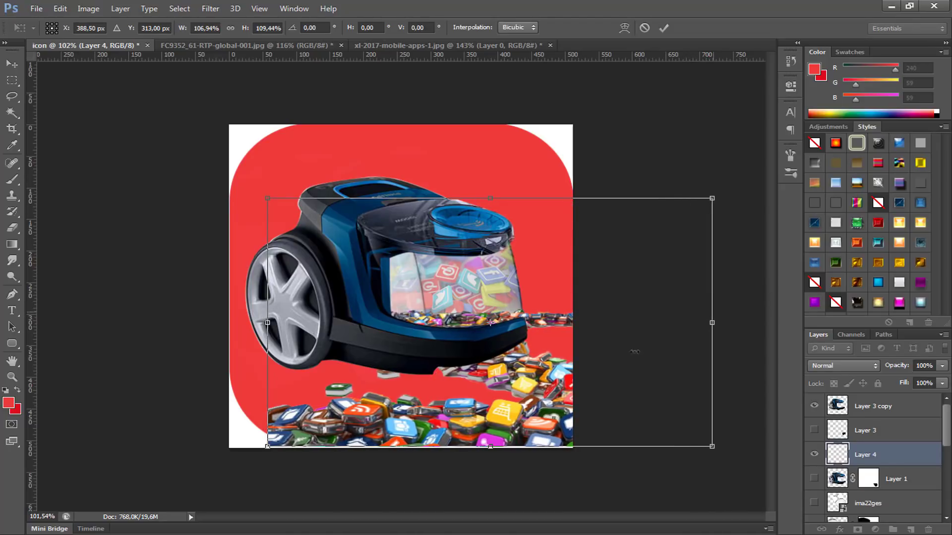
{"action": "left_click_drag", "start_coordinate": [603, 363], "coordinate": [597, 365]}
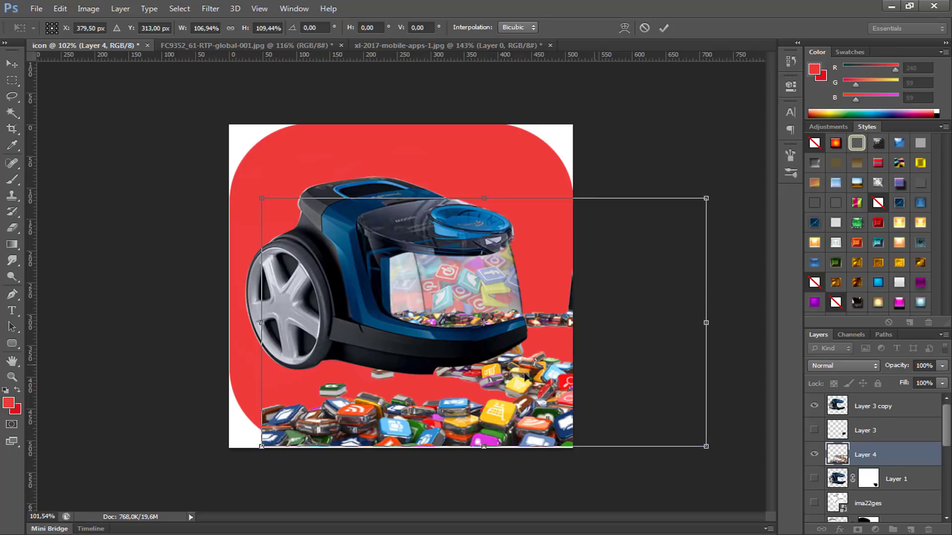
{"action": "key", "text": "Return"}
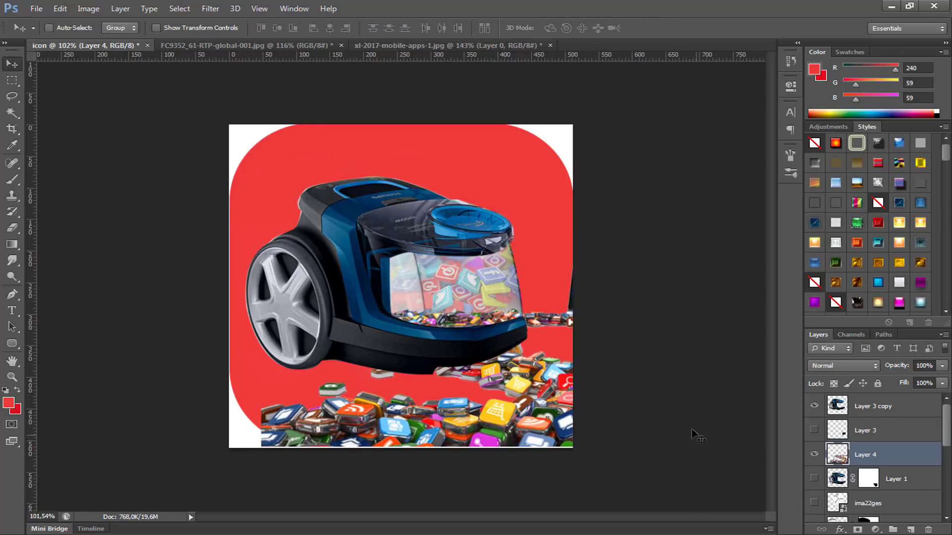
Step: Duplicate the app pile layer and hide the copy
{"action": "scroll", "coordinate": [389, 342], "scroll_direction": "up", "scroll_amount": 5}
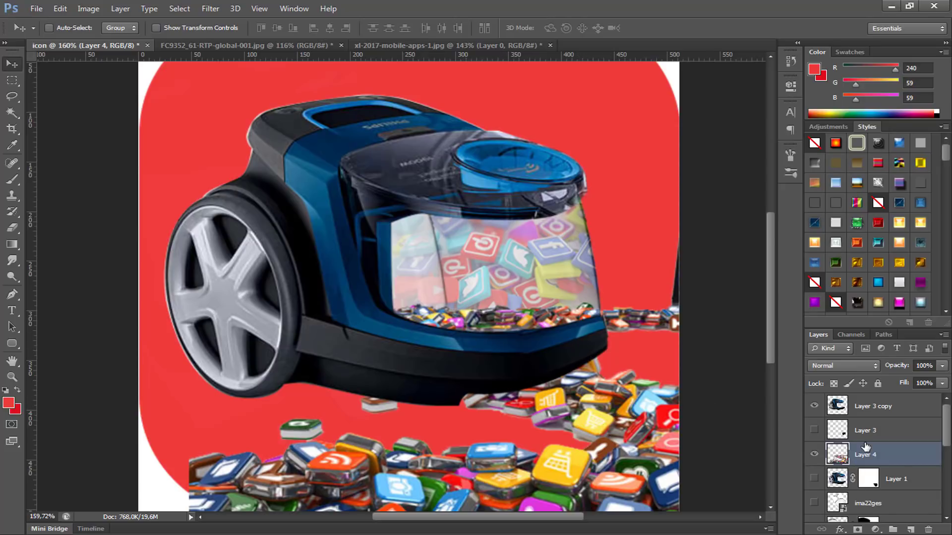
{"action": "scroll", "coordinate": [865, 447], "scroll_direction": "down", "scroll_amount": 3}
{"action": "scroll", "coordinate": [865, 444], "scroll_direction": "up", "scroll_amount": 2}
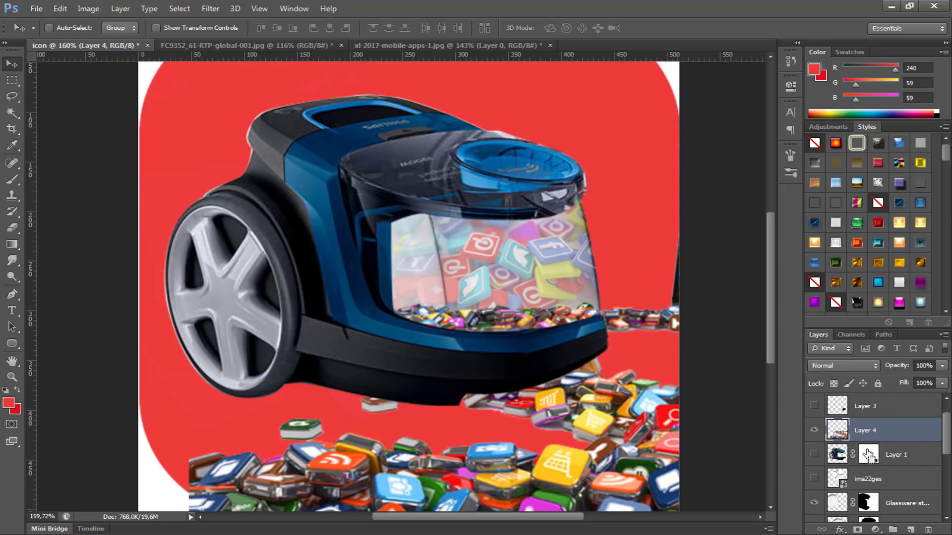
{"action": "key", "text": "ctrl+j"}
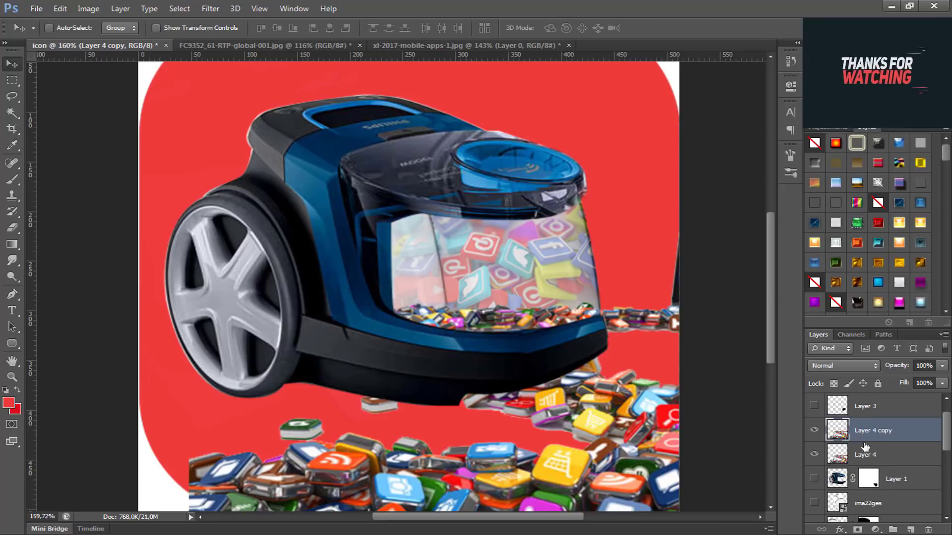
{"action": "left_click", "coordinate": [815, 430]}
Step: On the original Layer 4, erase the remaining phone edge and the row of icons beside the vacuum using a 94 px Eraser
{"action": "left_click", "coordinate": [887, 456]}
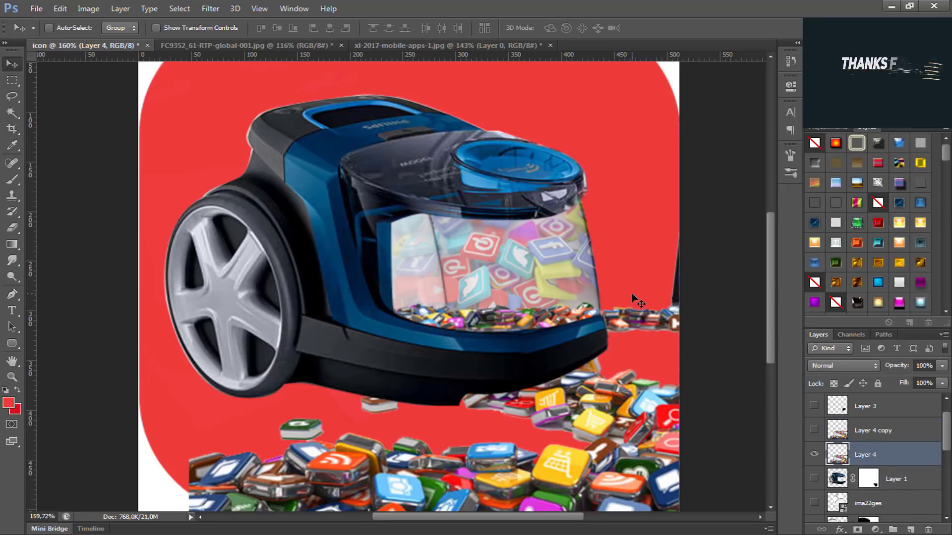
{"action": "key", "text": "e"}
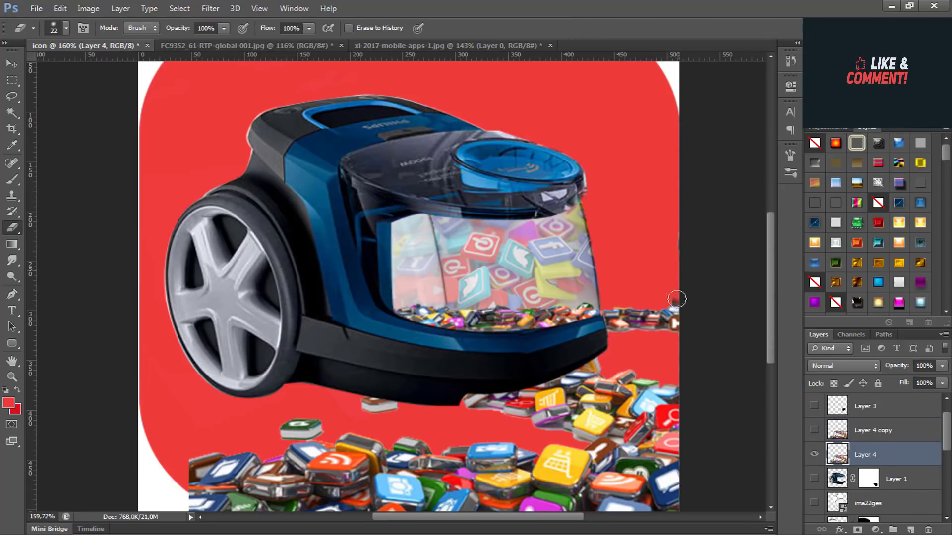
{"action": "mouse_move", "coordinate": [648, 307]}
{"action": "left_mouse_down"}
{"action": "mouse_move", "coordinate": [605, 308]}
{"action": "mouse_move", "coordinate": [611, 333]}
{"action": "mouse_move", "coordinate": [613, 312]}
{"action": "mouse_move", "coordinate": [609, 324]}
{"action": "mouse_move", "coordinate": [675, 325]}
{"action": "left_mouse_up"}
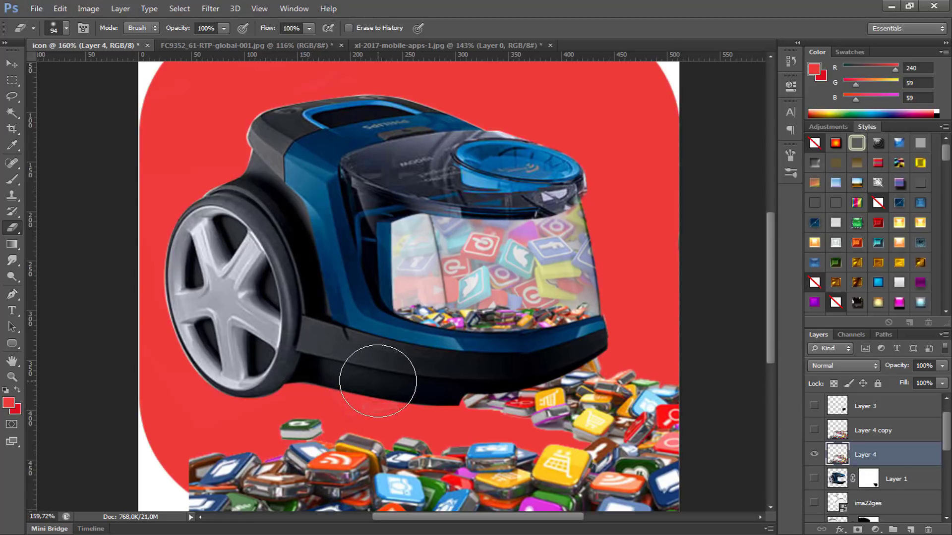
Step: Show Layer 4 copy again and move Layer 4 up so its app icons sit behind the glass container
{"action": "left_click", "coordinate": [814, 431]}
{"action": "key", "text": "v"}
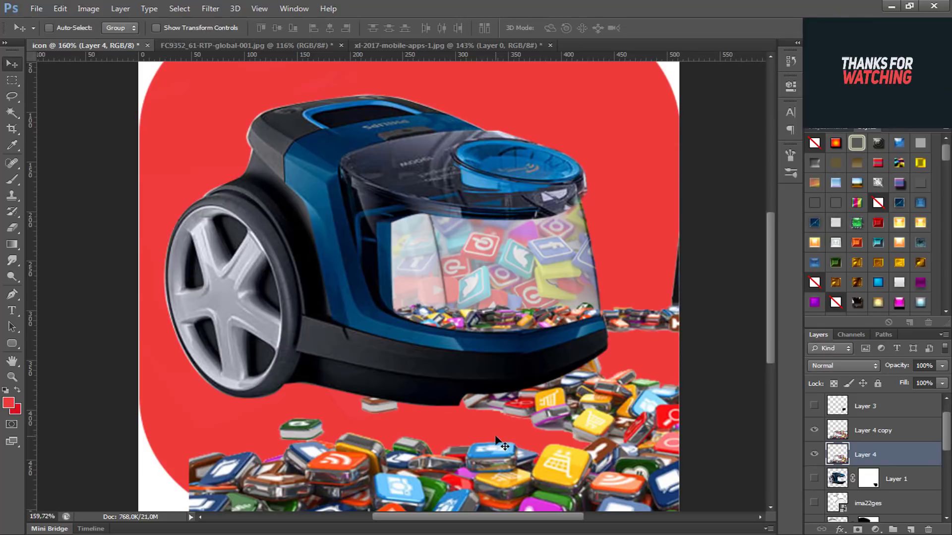
{"action": "mouse_move", "coordinate": [498, 454]}
{"action": "left_mouse_down"}
{"action": "mouse_move", "coordinate": [516, 392]}
{"action": "mouse_move", "coordinate": [591, 273]}
{"action": "mouse_move", "coordinate": [580, 272]}
{"action": "left_mouse_up"}
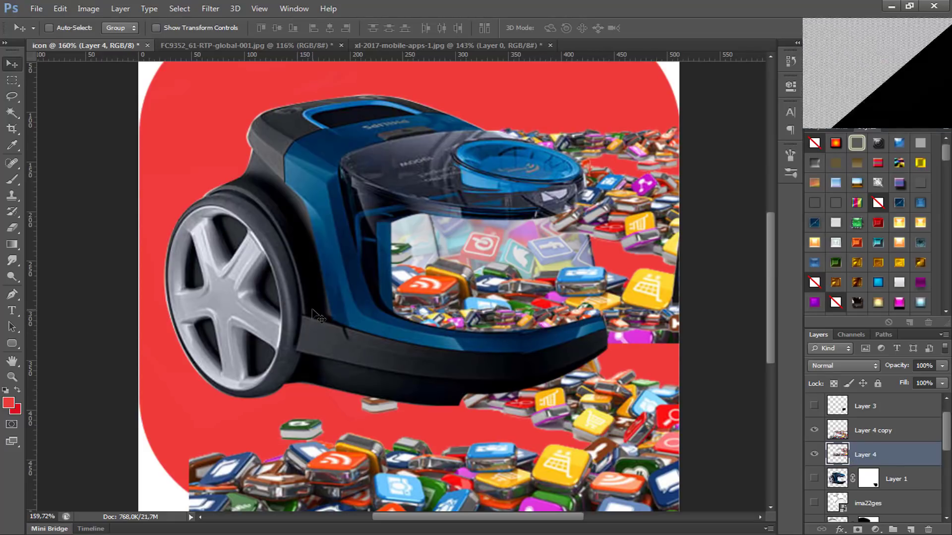
{"action": "key", "text": "e"}
{"action": "mouse_move", "coordinate": [479, 312]}
{"action": "left_mouse_down"}
{"action": "mouse_move", "coordinate": [510, 317]}
{"action": "mouse_move", "coordinate": [502, 303]}
{"action": "mouse_move", "coordinate": [420, 290]}
{"action": "mouse_move", "coordinate": [446, 311]}
{"action": "left_mouse_up"}
{"action": "key", "text": "ctrl+z"}
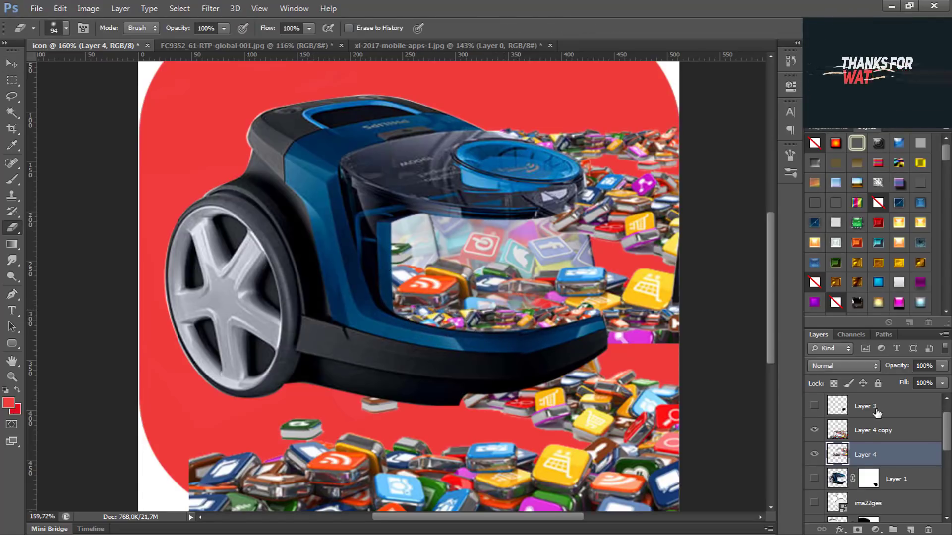
Step: Hide the raised Layer 4 and leave Layer 4 copy visible below the vacuum
{"action": "left_click", "coordinate": [814, 430]}
{"action": "left_click", "coordinate": [814, 457]}
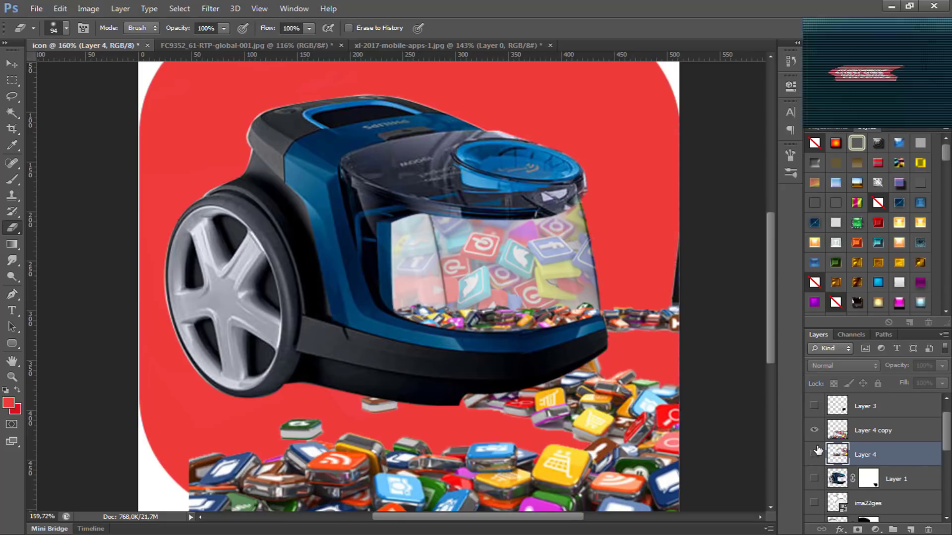
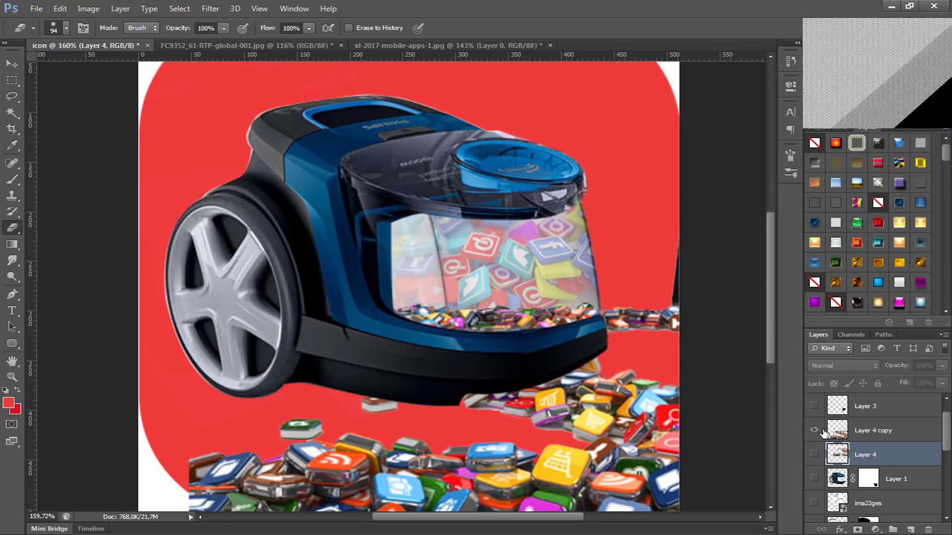
{"action": "left_click", "coordinate": [846, 432]}
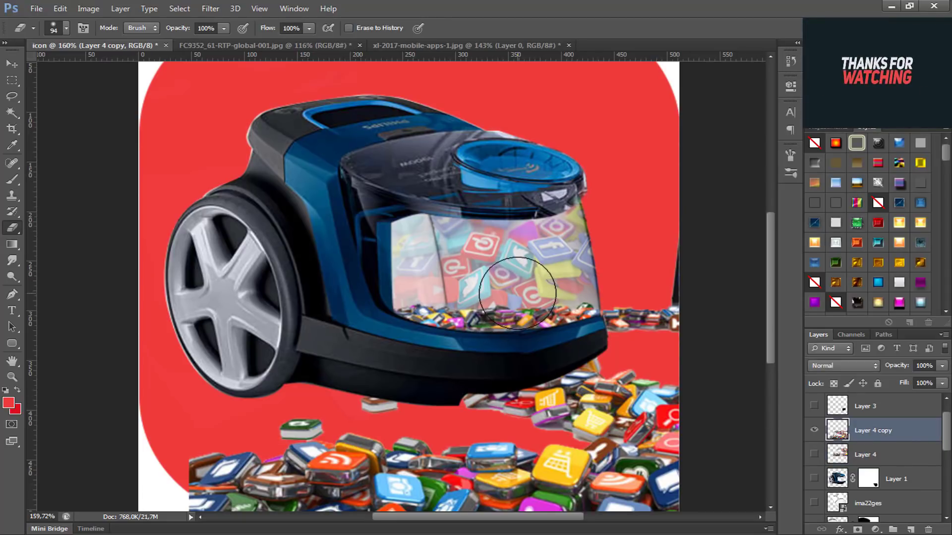
{"action": "mouse_move", "coordinate": [522, 296]}
{"action": "left_mouse_down"}
{"action": "mouse_move", "coordinate": [570, 283]}
{"action": "mouse_move", "coordinate": [643, 282]}
{"action": "left_mouse_up"}
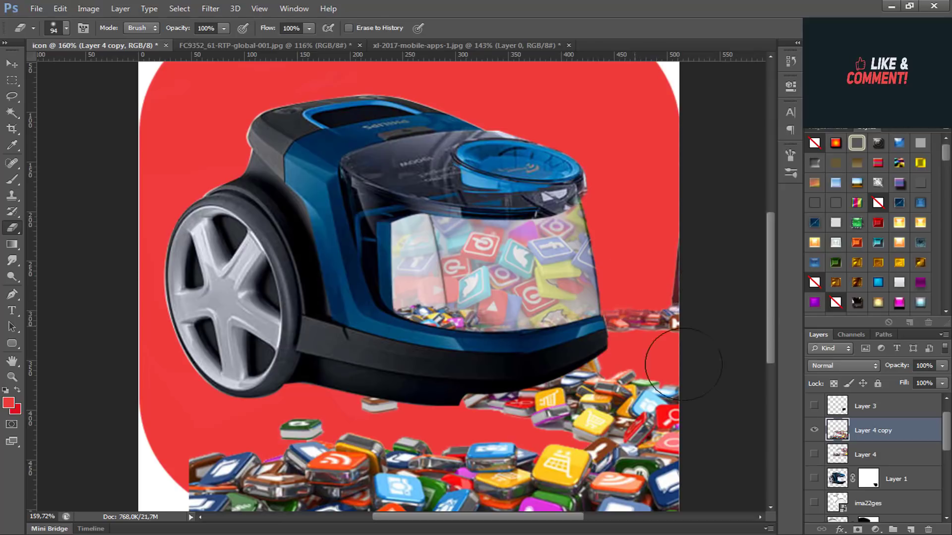
{"action": "key", "text": "ctrl+z"}
Step: Delete Layer 4 and make a hidden duplicate of Layer 4 copy
{"action": "left_click", "coordinate": [877, 454]}
{"action": "key", "text": "Delete"}
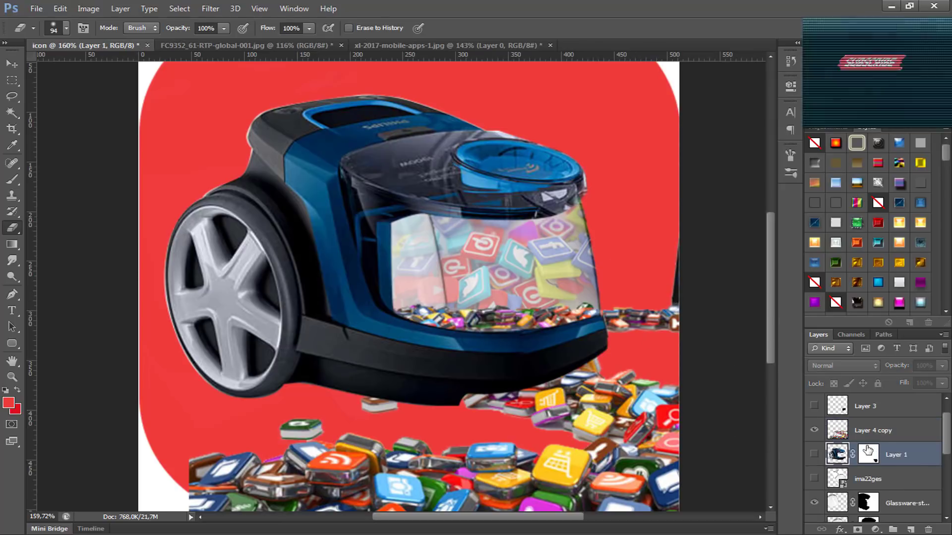
{"action": "left_click", "coordinate": [871, 429]}
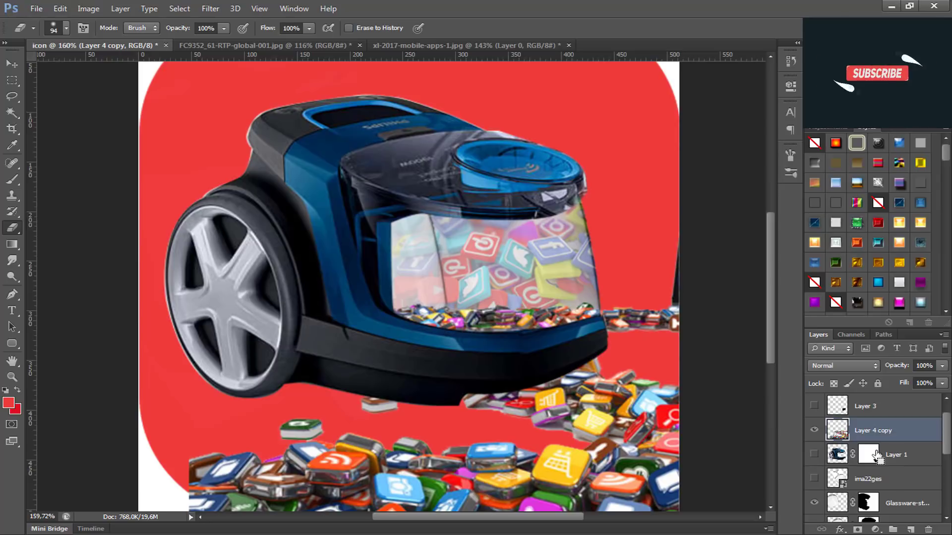
{"action": "key", "text": "ctrl+j"}
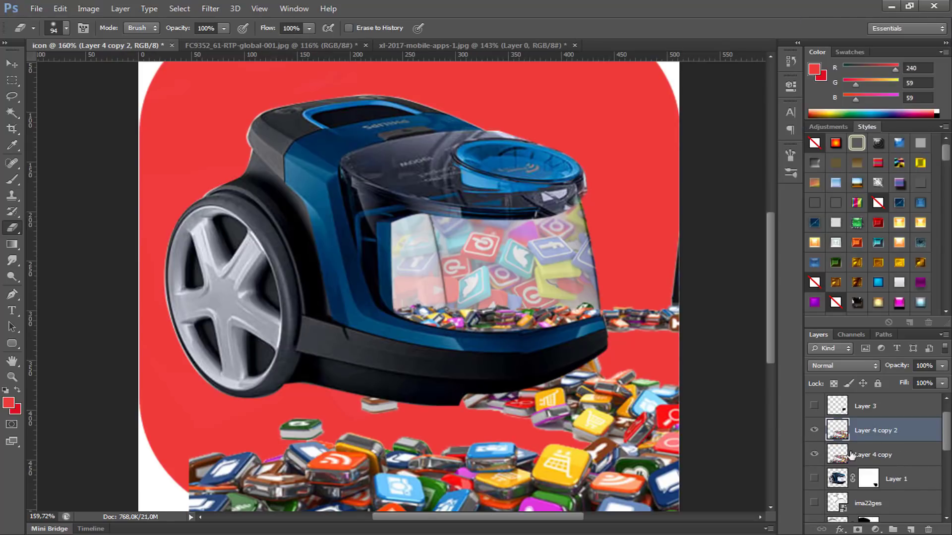
{"action": "left_click", "coordinate": [814, 430]}
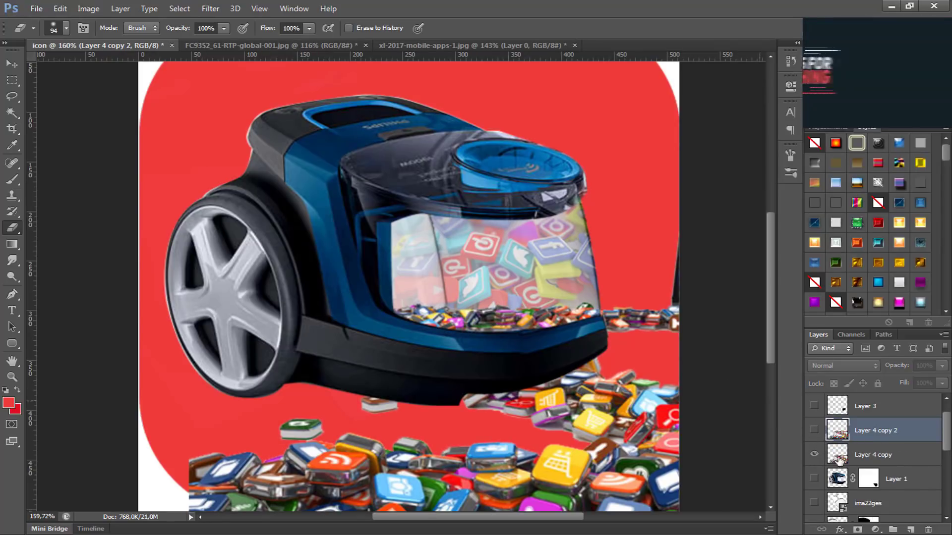
Step: On Layer 4 copy, erase the row of small icons across the glass and beside the vacuum, plus the stray icon beneath its body
{"action": "left_click", "coordinate": [843, 453]}
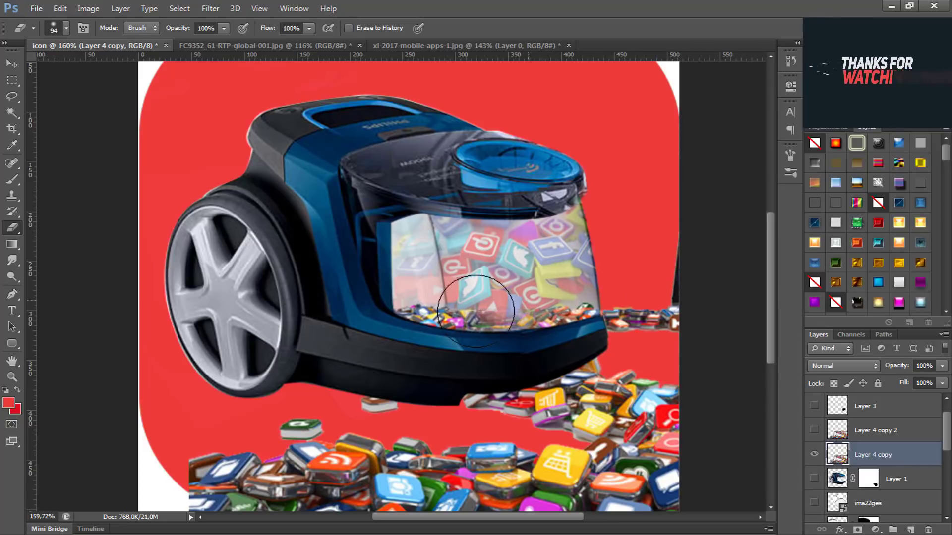
{"action": "mouse_move", "coordinate": [627, 273]}
{"action": "left_mouse_down"}
{"action": "mouse_move", "coordinate": [676, 303]}
{"action": "mouse_move", "coordinate": [642, 297]}
{"action": "mouse_move", "coordinate": [640, 319]}
{"action": "mouse_move", "coordinate": [655, 312]}
{"action": "left_mouse_up"}
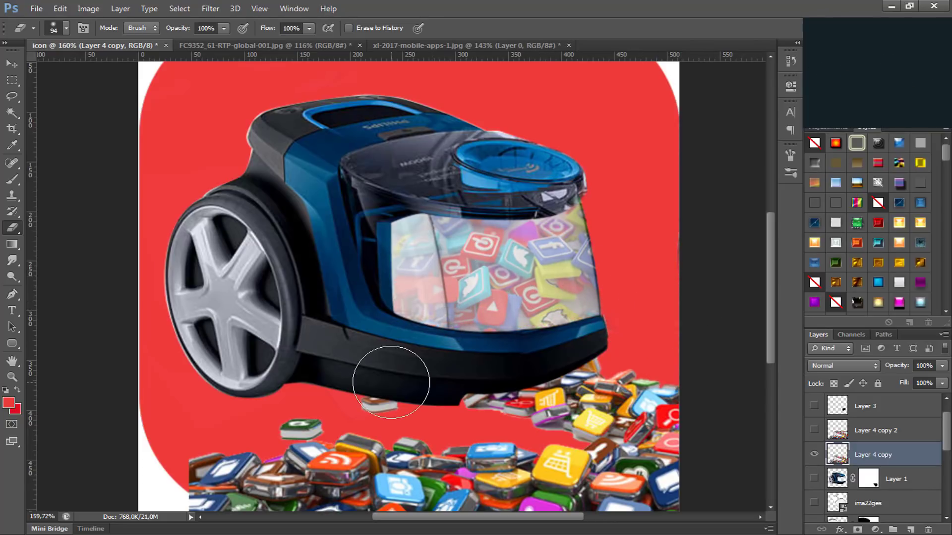
{"action": "left_click_drag", "start_coordinate": [391, 374], "coordinate": [378, 383]}
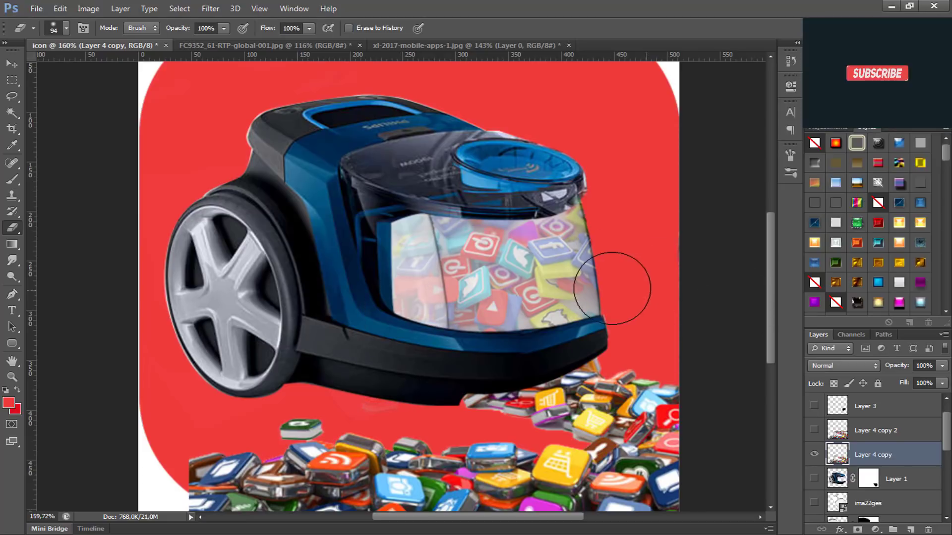
Step: Show Layer 4 copy 2 and move it up so its app icons cover the glass container
{"action": "left_click", "coordinate": [826, 429]}
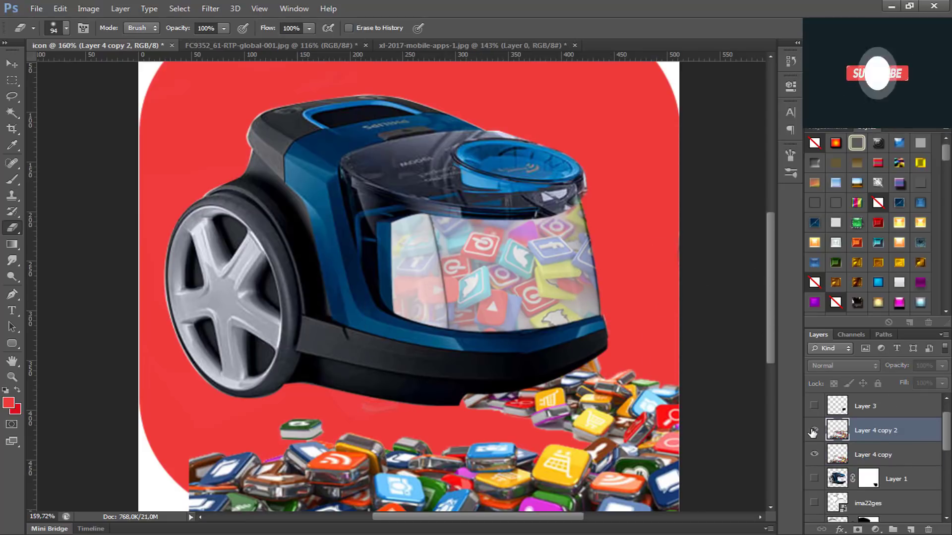
{"action": "left_click", "coordinate": [814, 431]}
{"action": "key", "text": "v"}
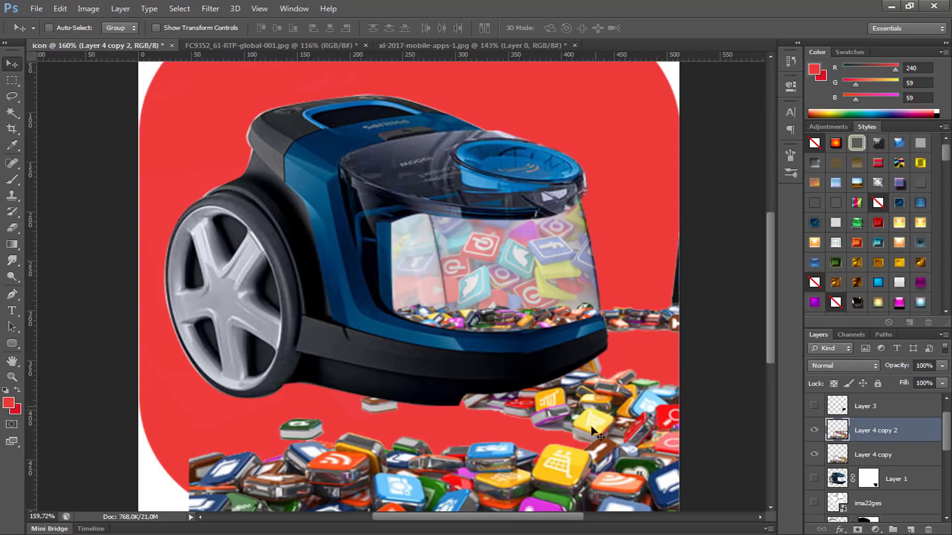
{"action": "left_click_drag", "start_coordinate": [594, 433], "coordinate": [651, 271]}
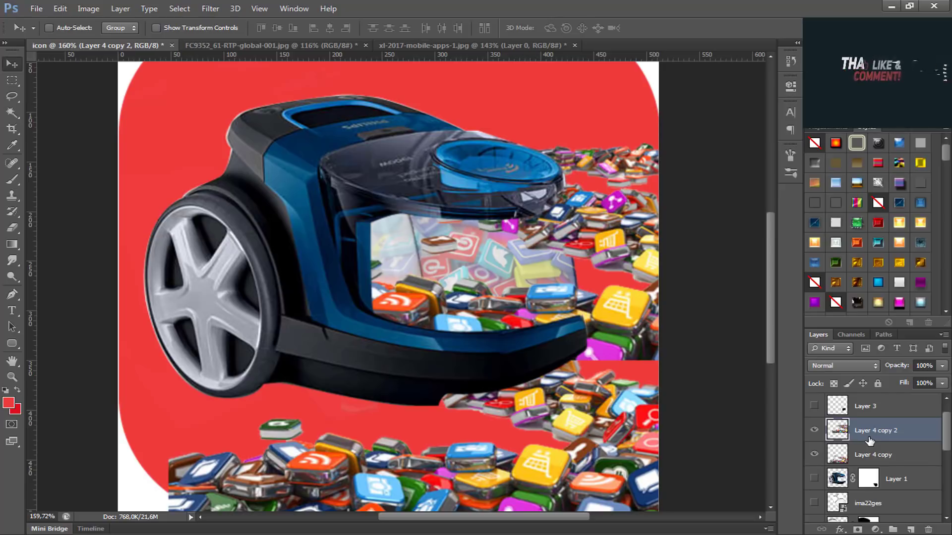
Step: Place Layer 4 copy 2 below the upper Glassware layers and clip it to the glass container shape
{"action": "scroll", "coordinate": [913, 461], "scroll_direction": "down", "scroll_amount": 4}
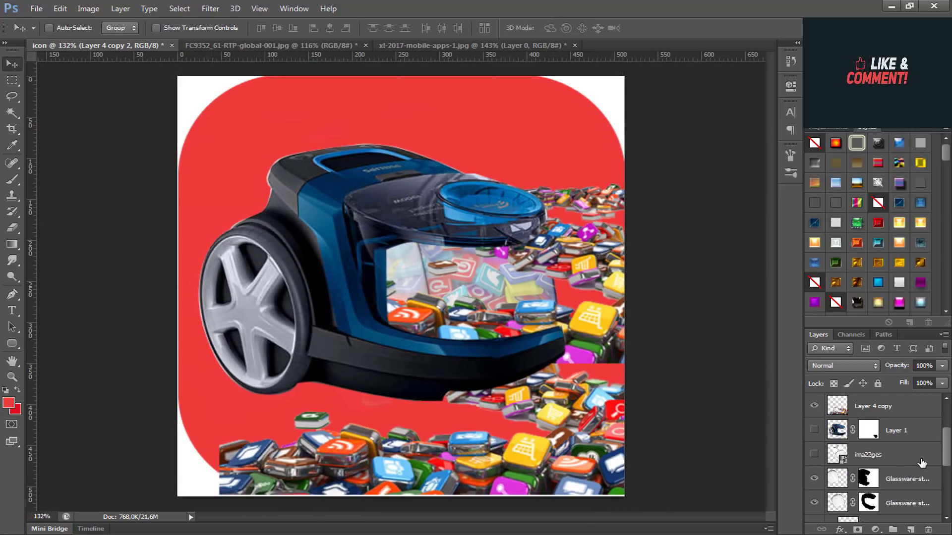
{"action": "scroll", "coordinate": [912, 463], "scroll_direction": "up", "scroll_amount": 3}
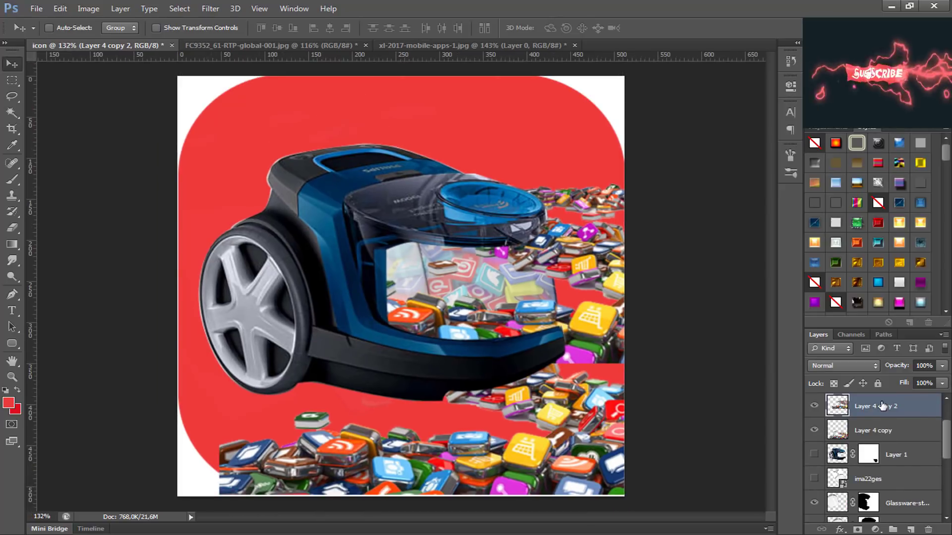
{"action": "left_click_drag", "start_coordinate": [882, 406], "coordinate": [907, 474]}
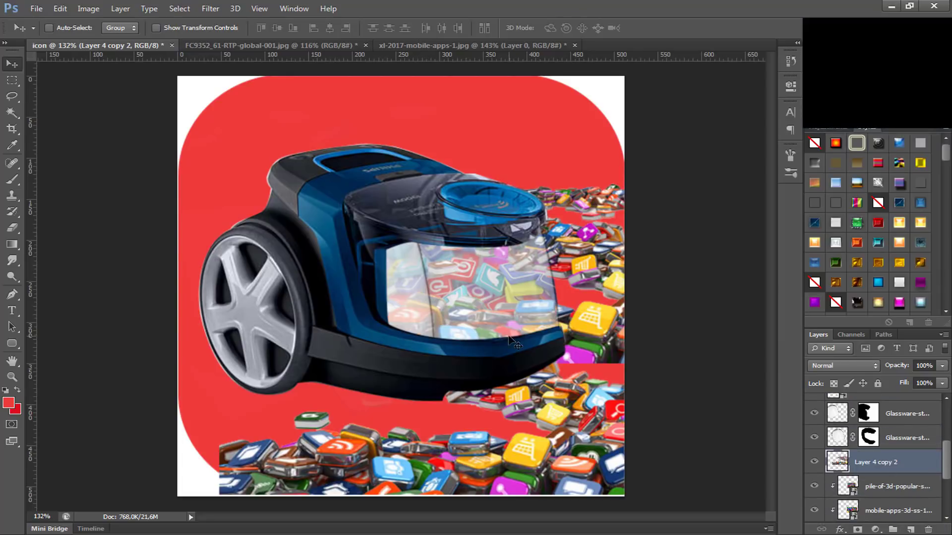
{"action": "right_click", "coordinate": [858, 466]}
{"action": "left_click", "coordinate": [742, 220]}
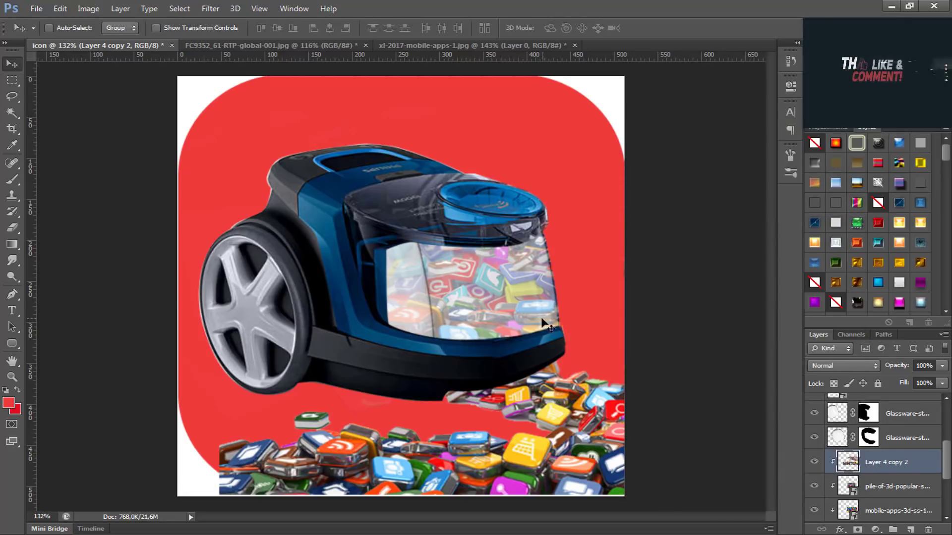
Step: Hide the pile-of-3d-popular and mobile-apps-3d logo layers and reposition the clipped Layer 4 copy 2 inside the glass
{"action": "left_click_drag", "start_coordinate": [480, 327], "coordinate": [534, 333]}
{"action": "left_click", "coordinate": [814, 482]}
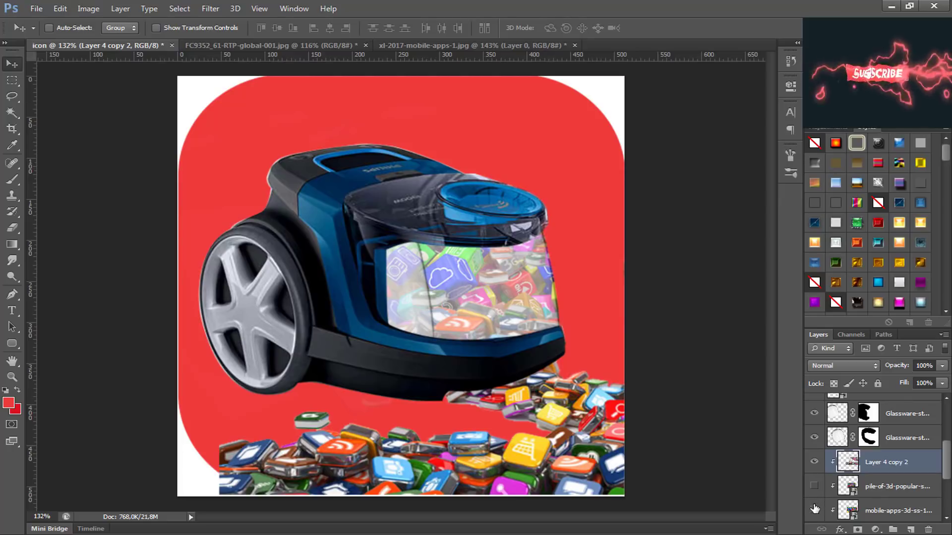
{"action": "left_click", "coordinate": [815, 509]}
{"action": "left_click_drag", "start_coordinate": [478, 312], "coordinate": [340, 402]}
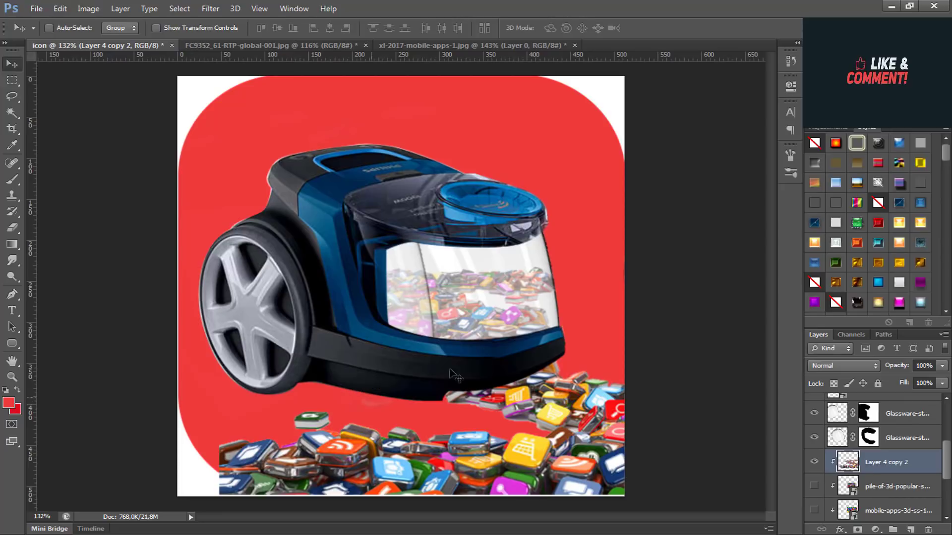
Step: Free-transform Layer 4 copy 2 to 66.97% width and 128.68% height, positioned so its icons fill the glass container
{"action": "scroll", "coordinate": [548, 387], "scroll_direction": "down", "scroll_amount": 1}
{"action": "scroll", "coordinate": [548, 387], "scroll_direction": "up", "scroll_amount": 1}
{"action": "scroll", "coordinate": [551, 392], "scroll_direction": "up", "scroll_amount": 1}
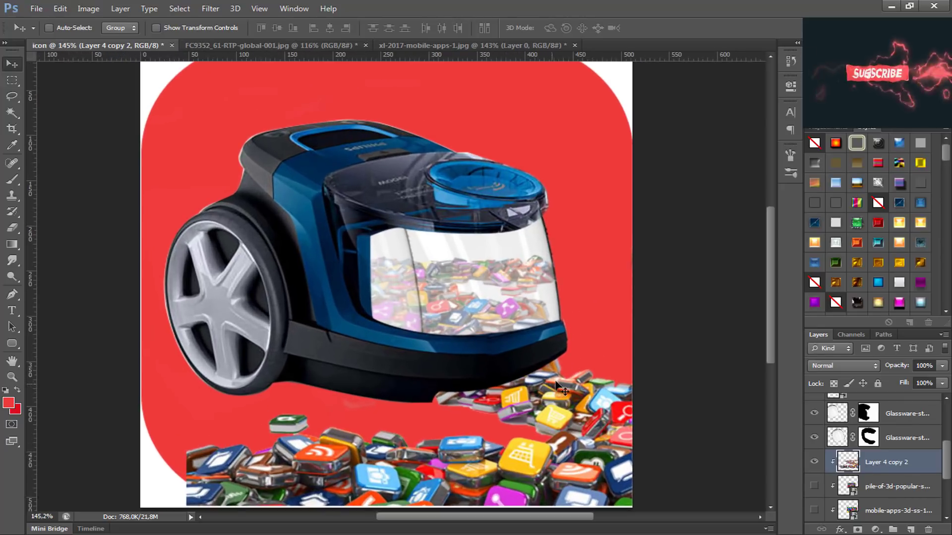
{"action": "left_click_drag", "start_coordinate": [514, 211], "coordinate": [536, 210]}
{"action": "key", "text": "ctrl+t"}
{"action": "scroll", "coordinate": [497, 209], "scroll_direction": "down", "scroll_amount": 2}
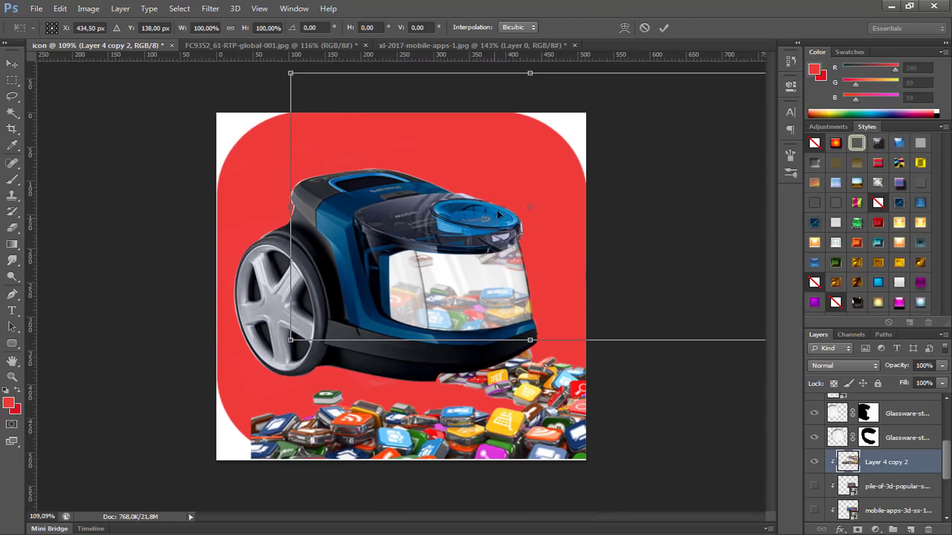
{"action": "left_click_drag", "start_coordinate": [531, 75], "coordinate": [537, 14]}
{"action": "scroll", "coordinate": [533, 189], "scroll_direction": "down", "scroll_amount": 1}
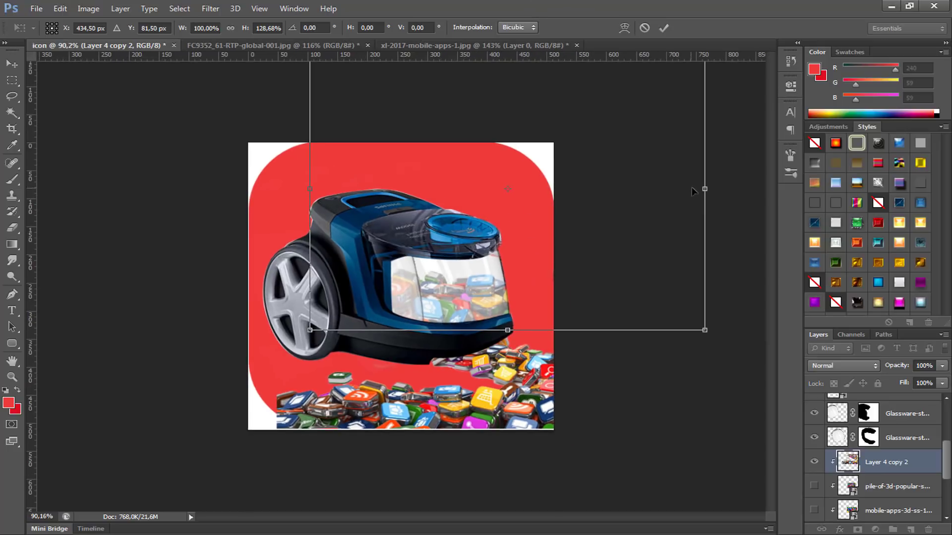
{"action": "left_click_drag", "start_coordinate": [706, 189], "coordinate": [578, 193]}
{"action": "left_click_drag", "start_coordinate": [478, 295], "coordinate": [443, 306]}
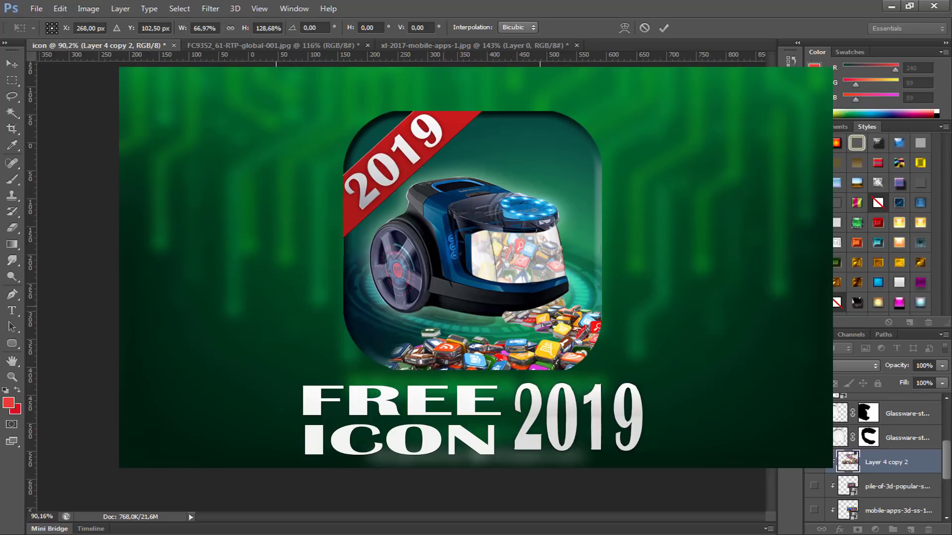
{"action": "key", "text": "shift+Down"}
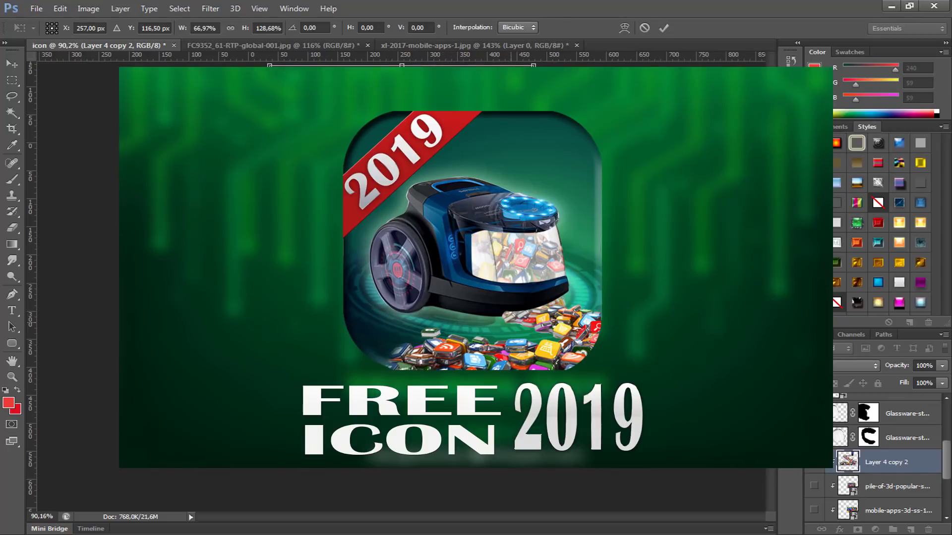
{"action": "scroll", "coordinate": [511, 322], "scroll_direction": "up", "scroll_amount": 4}
{"action": "key", "text": "Return"}
Step: Load the Rounded Rectangle 1 shape as a selection and make Layer 4 copy the active layer
{"action": "scroll", "coordinate": [569, 354], "scroll_direction": "down", "scroll_amount": 1}
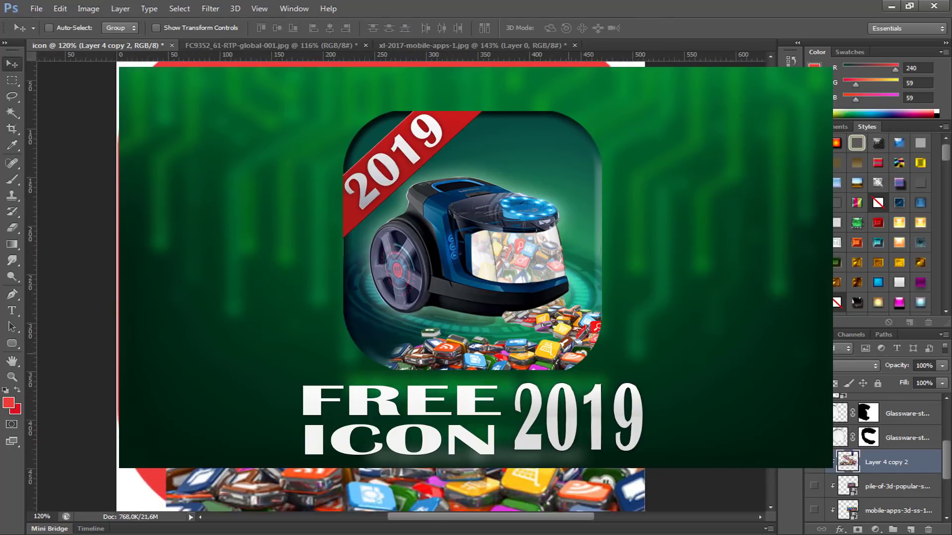
{"action": "scroll", "coordinate": [563, 427], "scroll_direction": "down", "scroll_amount": 1}
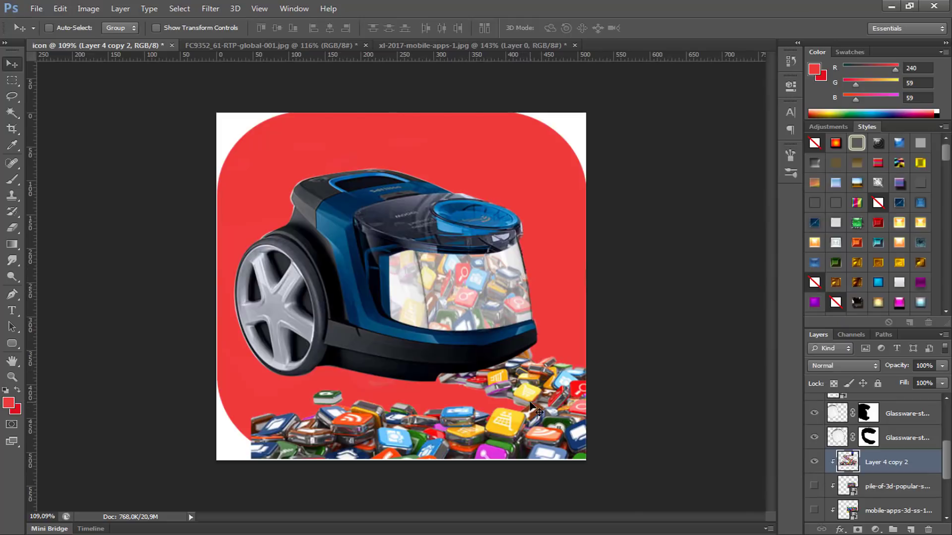
{"action": "scroll", "coordinate": [480, 382], "scroll_direction": "down", "scroll_amount": 1}
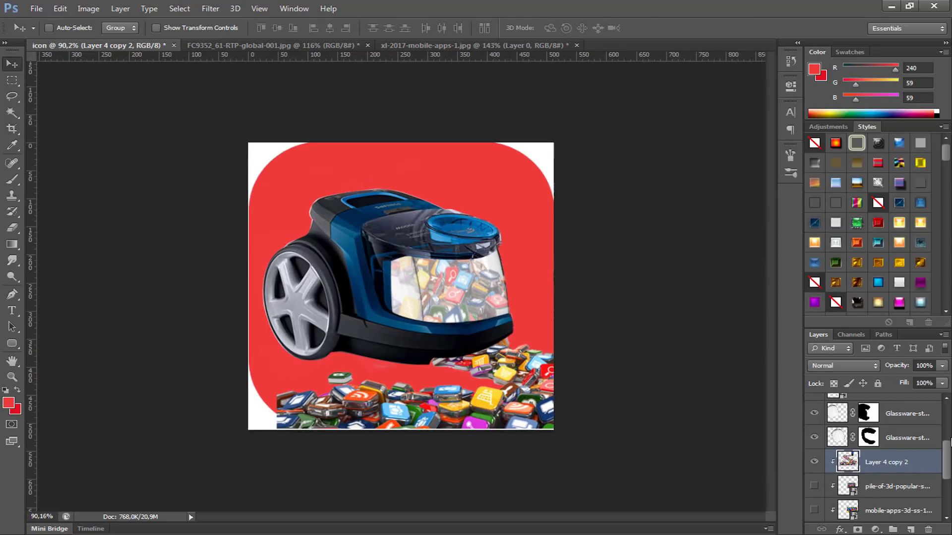
{"action": "scroll", "coordinate": [947, 441], "scroll_direction": "down", "scroll_amount": 4}
{"action": "left_click", "coordinate": [833, 488], "text": "ctrl"}
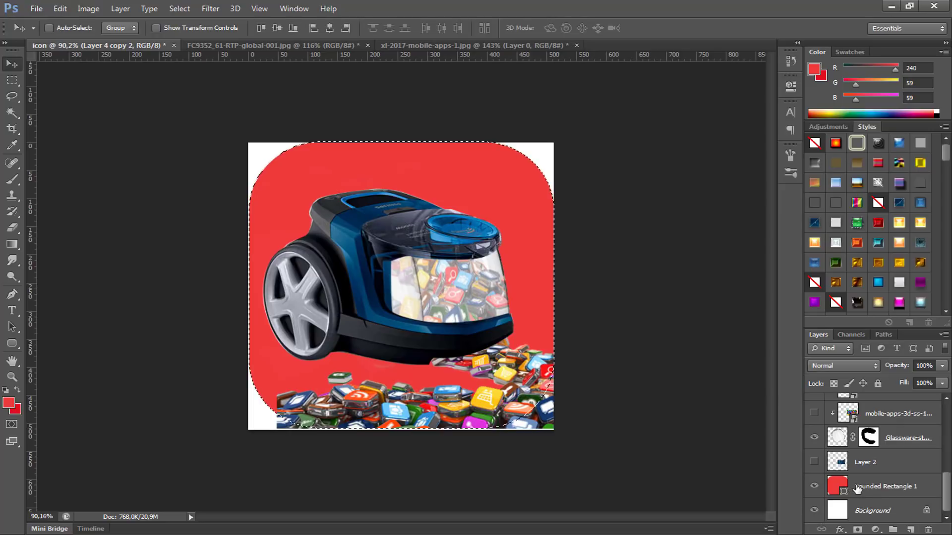
{"action": "scroll", "coordinate": [850, 489], "scroll_direction": "up", "scroll_amount": 3}
{"action": "scroll", "coordinate": [852, 488], "scroll_direction": "down", "scroll_amount": 4}
{"action": "scroll", "coordinate": [869, 489], "scroll_direction": "up", "scroll_amount": 3}
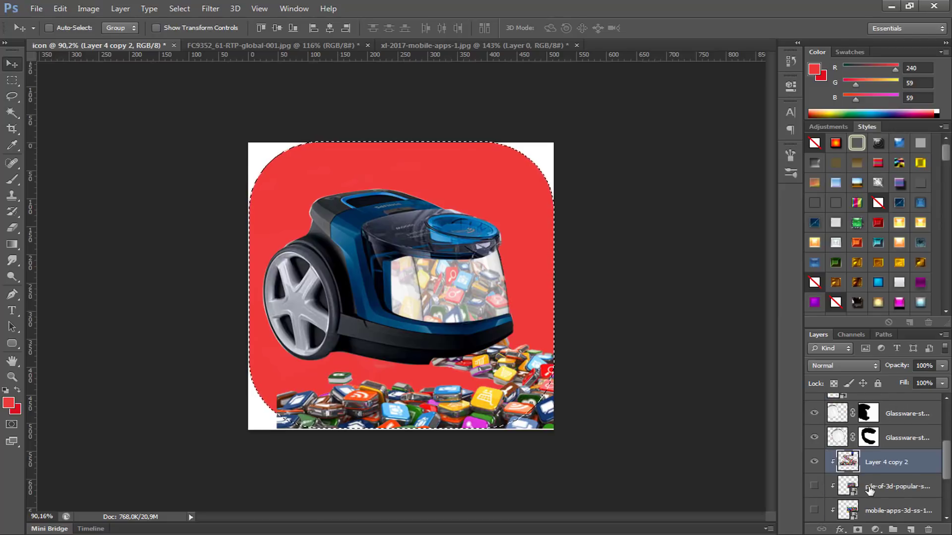
{"action": "scroll", "coordinate": [898, 465], "scroll_direction": "up", "scroll_amount": 3}
{"action": "left_click", "coordinate": [891, 464]}
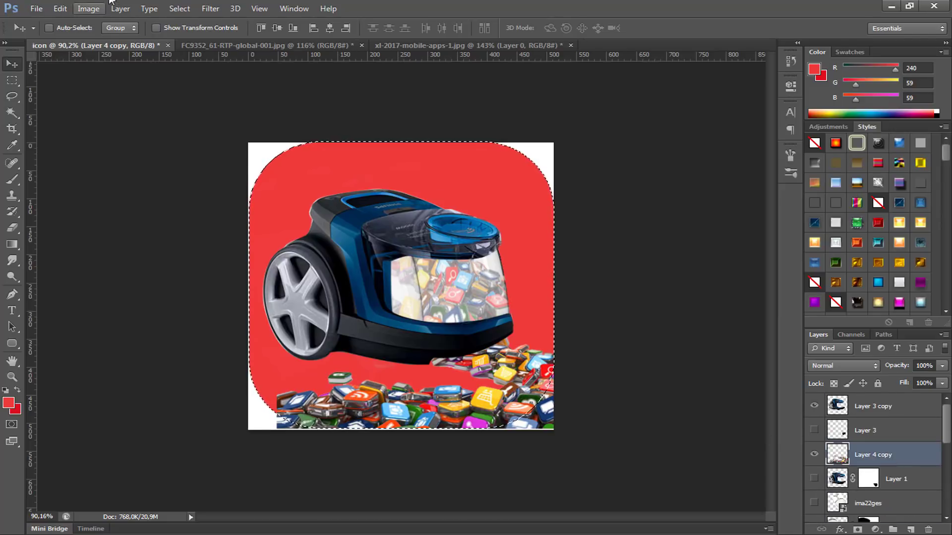
{"action": "left_click", "coordinate": [179, 9]}
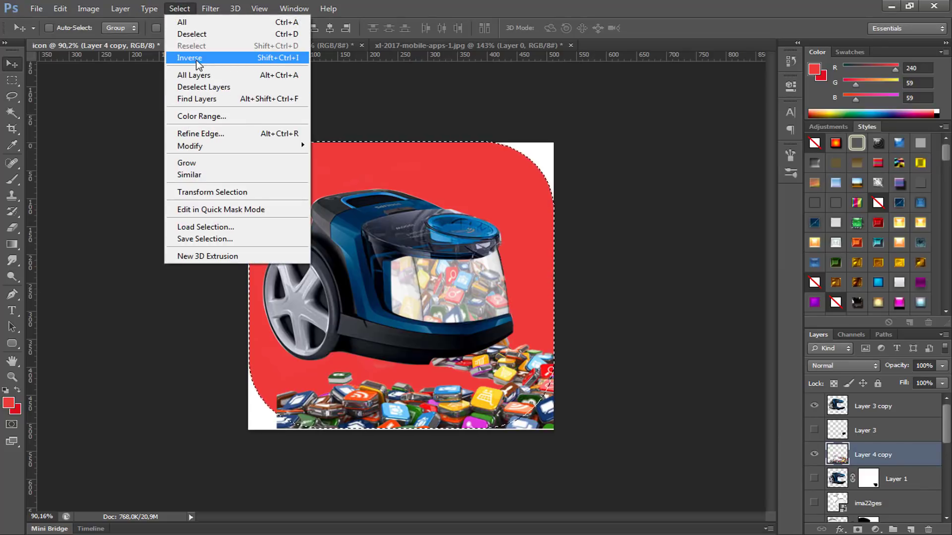
{"action": "left_click", "coordinate": [197, 60]}
{"action": "left_click", "coordinate": [859, 530]}
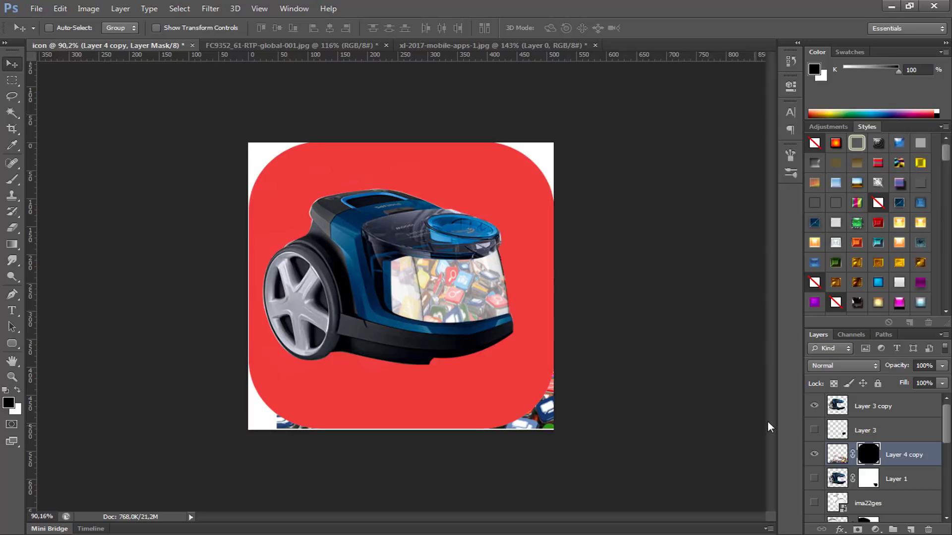
{"action": "key", "text": "ctrl+z"}
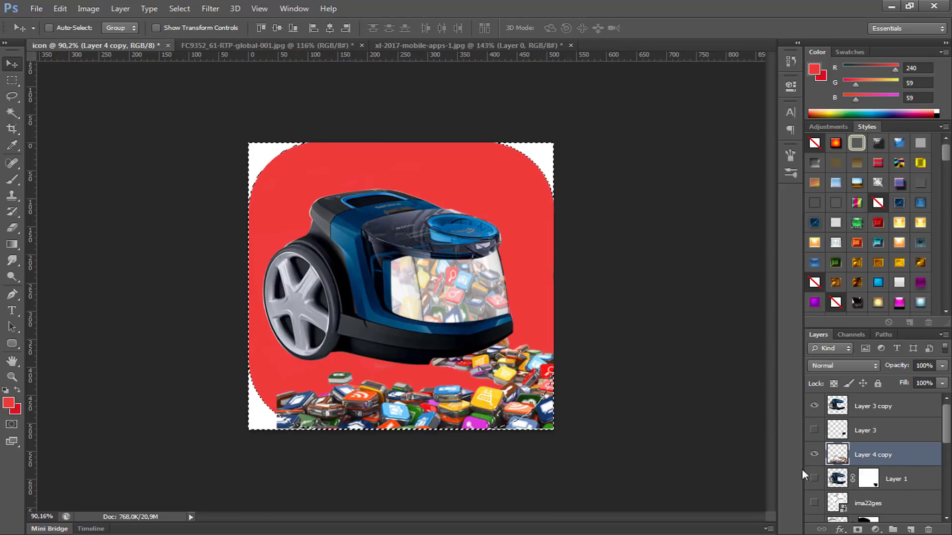
Step: Invert the selection back to the rounded square and add it as a layer mask on Layer 4 copy
{"action": "left_click", "coordinate": [180, 8]}
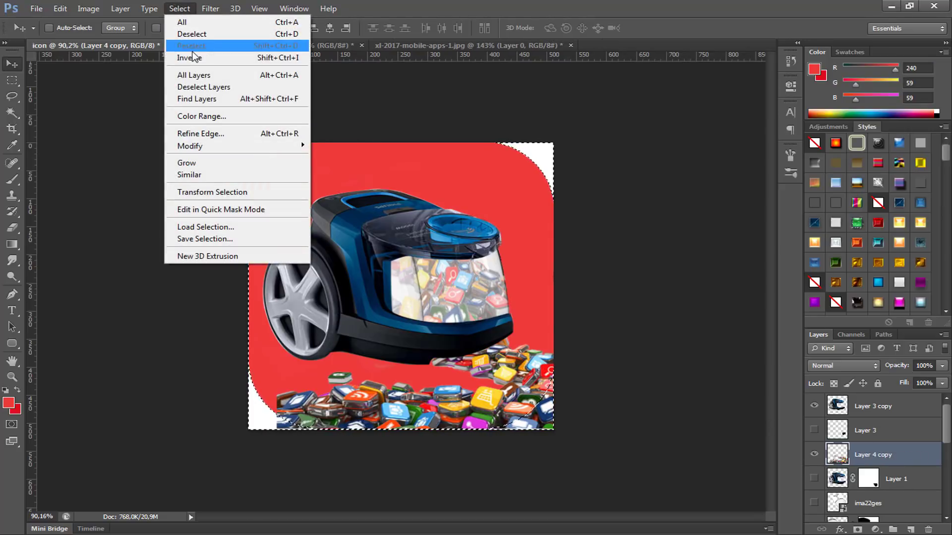
{"action": "left_click", "coordinate": [189, 59]}
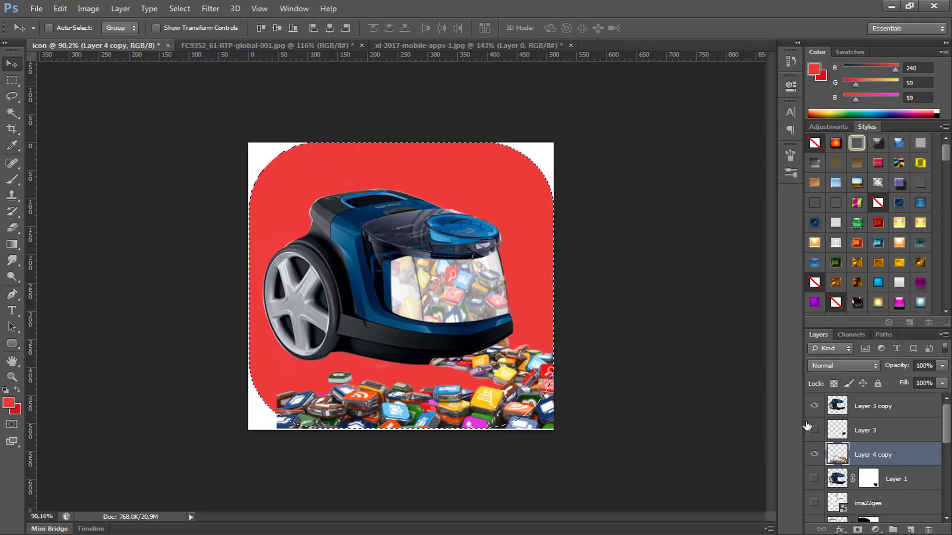
{"action": "left_click", "coordinate": [858, 530]}
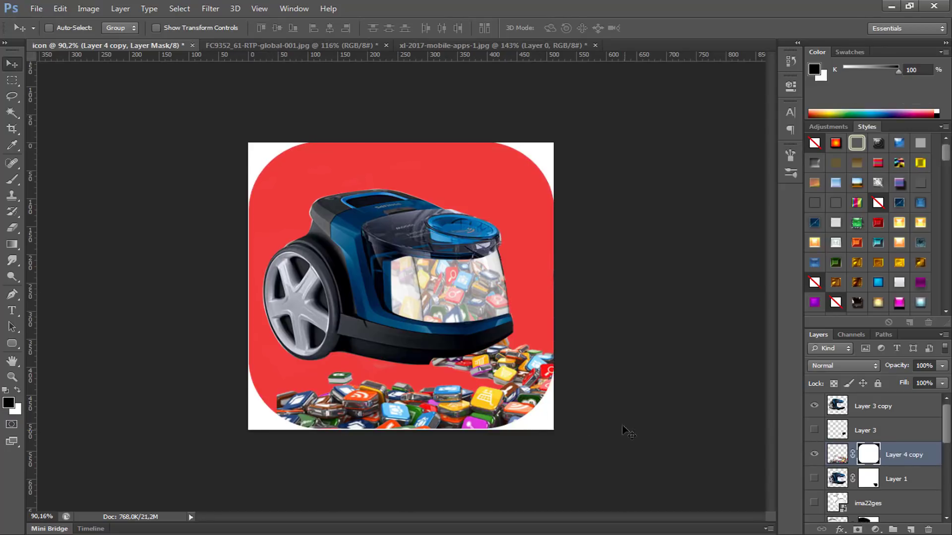
Step: Open unnamedicon.png as a separate document and close the xl-2017-mobile-apps-1.jpg document without saving
{"action": "scroll", "coordinate": [455, 366], "scroll_direction": "up", "scroll_amount": 5}
{"action": "scroll", "coordinate": [457, 367], "scroll_direction": "down", "scroll_amount": 1}
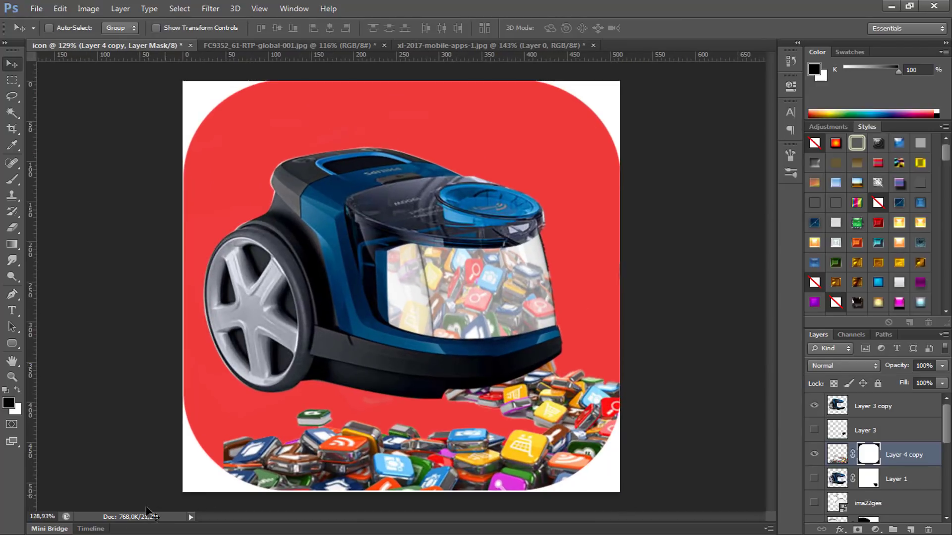
{"action": "key", "text": "alt+Tab"}
{"action": "left_click_drag", "start_coordinate": [301, 195], "coordinate": [531, 174]}
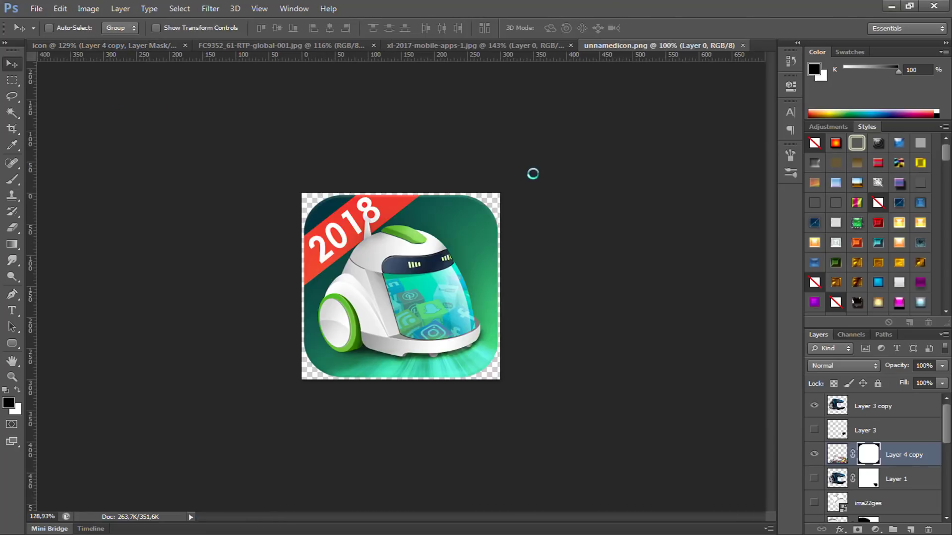
{"action": "left_click", "coordinate": [571, 45]}
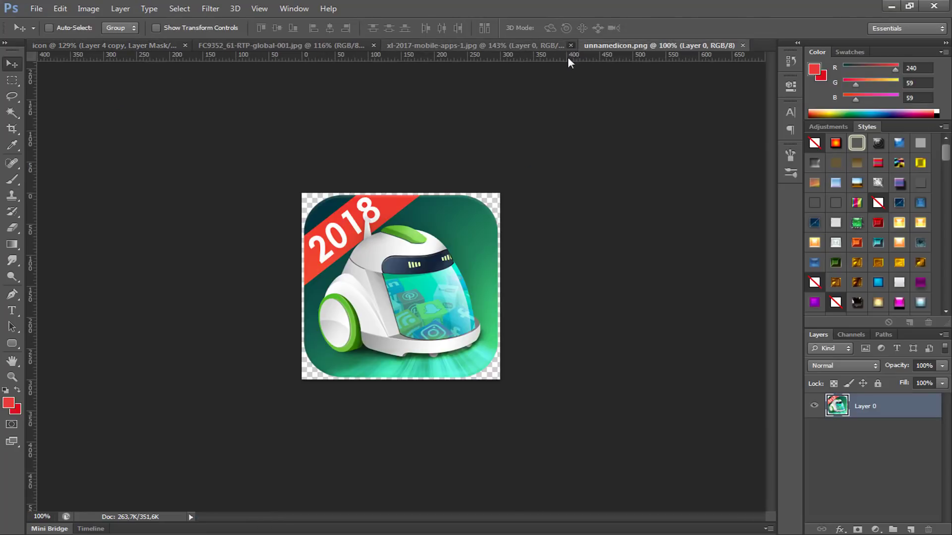
{"action": "left_click", "coordinate": [484, 206]}
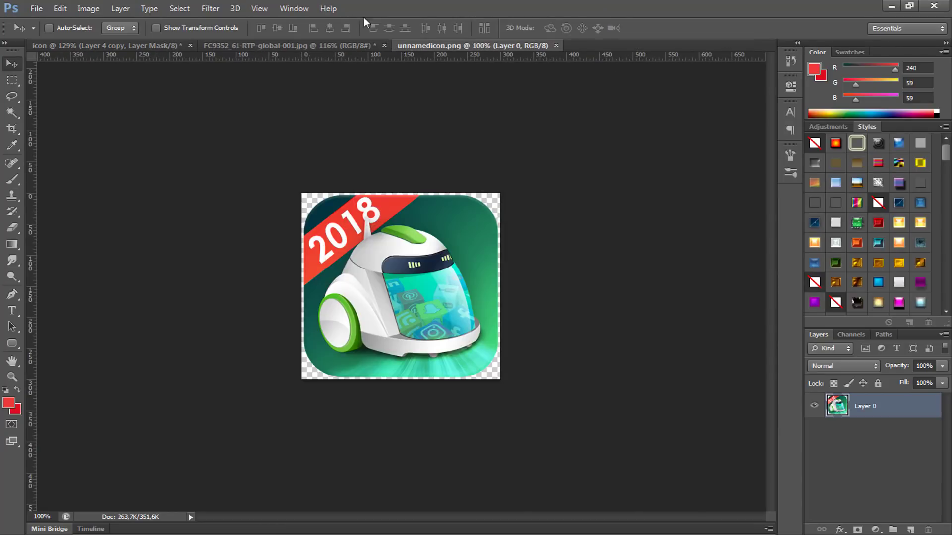
Step: Sample dark green #084b40 as the foreground colour and lighter green #36be70 as the background colour from the reference icon's backdrop
{"action": "left_click", "coordinate": [8, 404]}
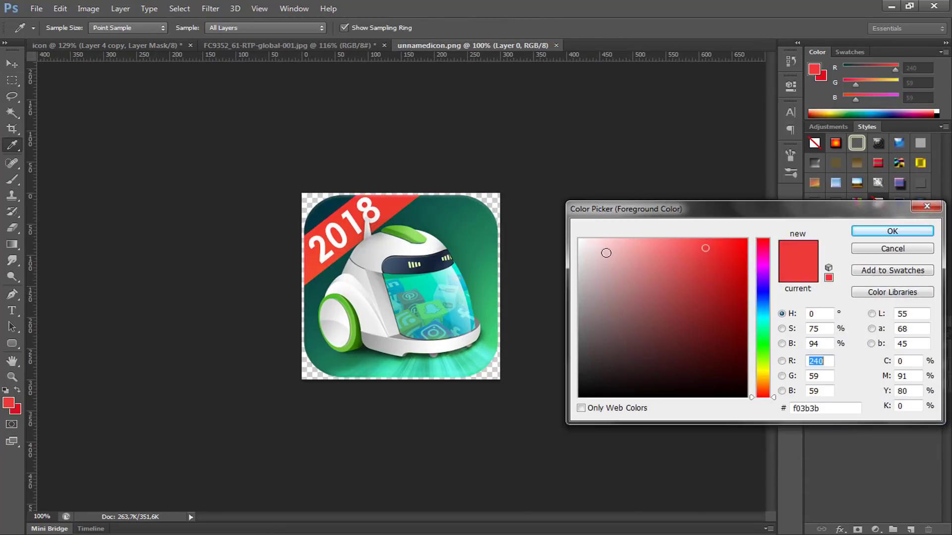
{"action": "left_click", "coordinate": [424, 199]}
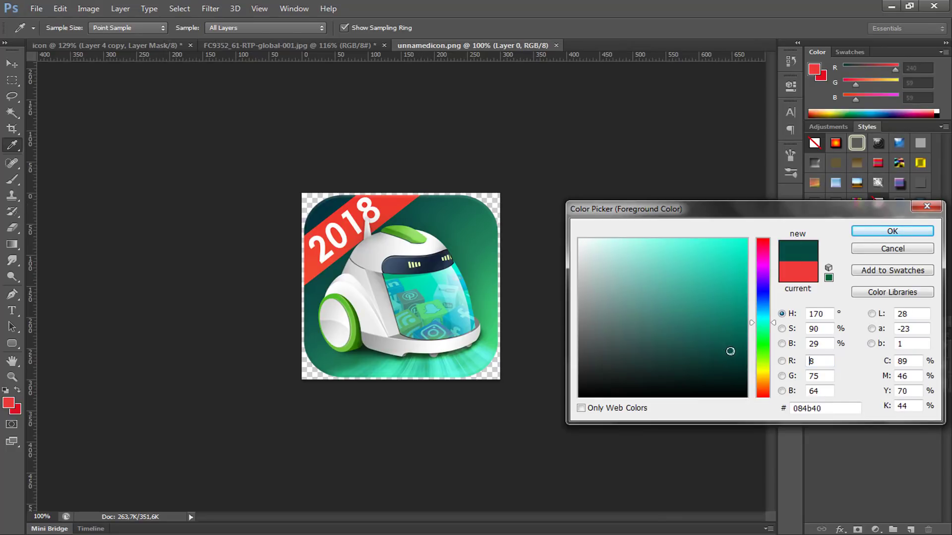
{"action": "left_click", "coordinate": [860, 232]}
{"action": "key", "text": "v"}
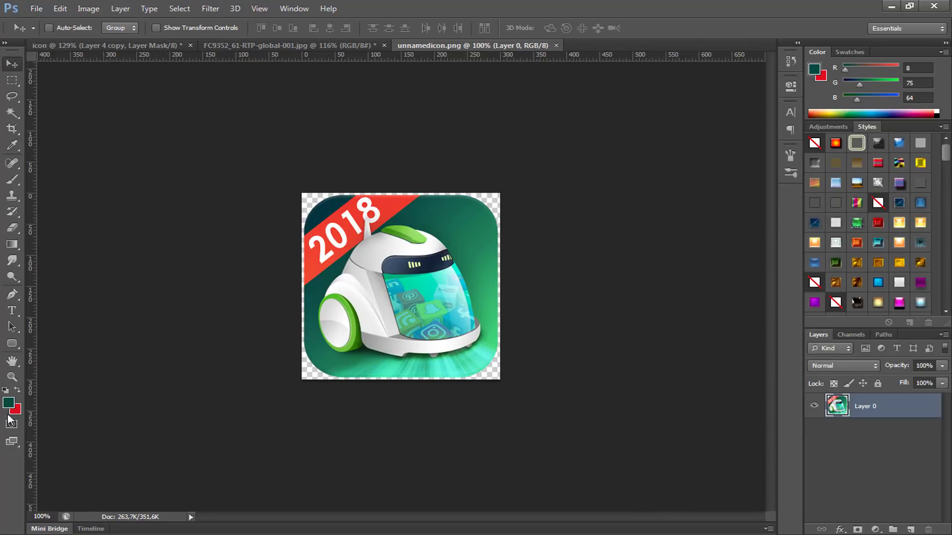
{"action": "left_click", "coordinate": [17, 410]}
{"action": "left_click", "coordinate": [497, 310]}
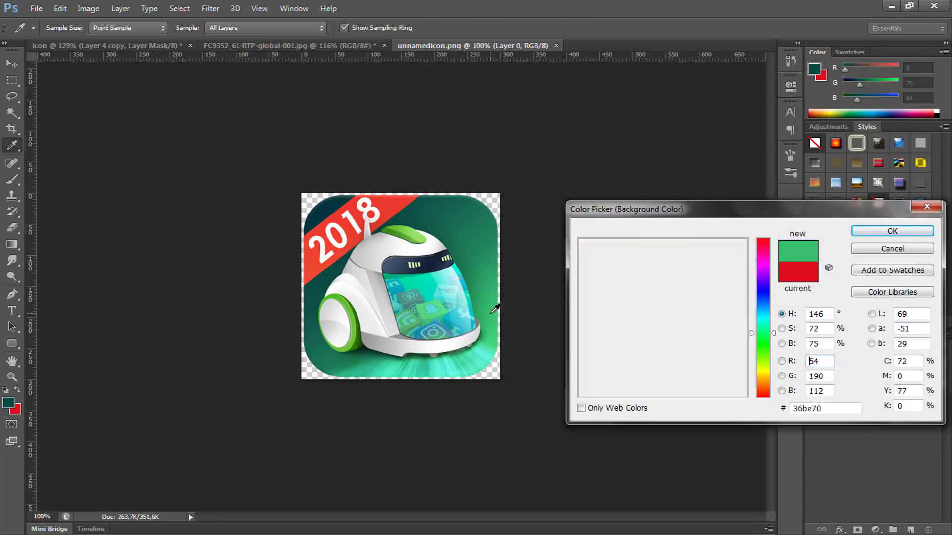
{"action": "left_click", "coordinate": [862, 232]}
{"action": "key", "text": "v"}
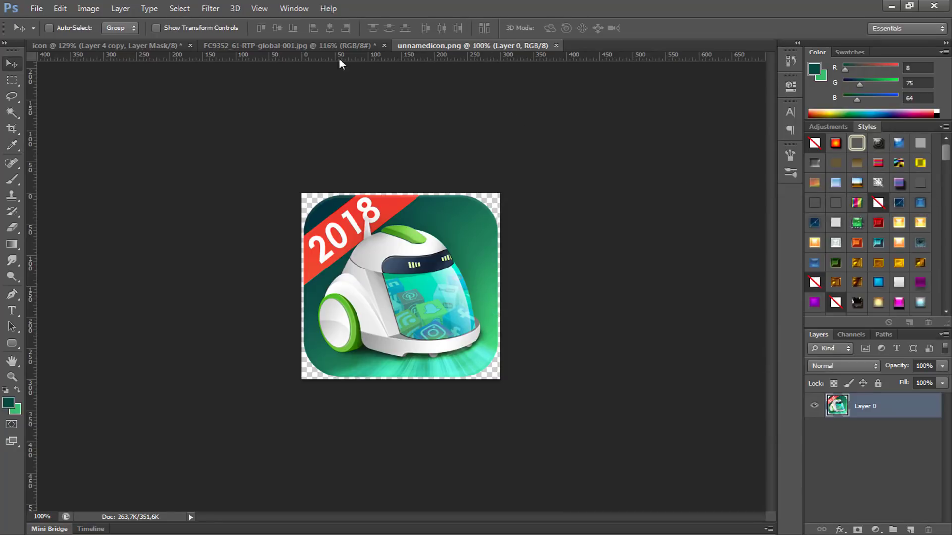
Step: Return to the icon document, set the Gradient tool to Radial and rasterize the Rounded Rectangle 1 layer
{"action": "left_click", "coordinate": [142, 48]}
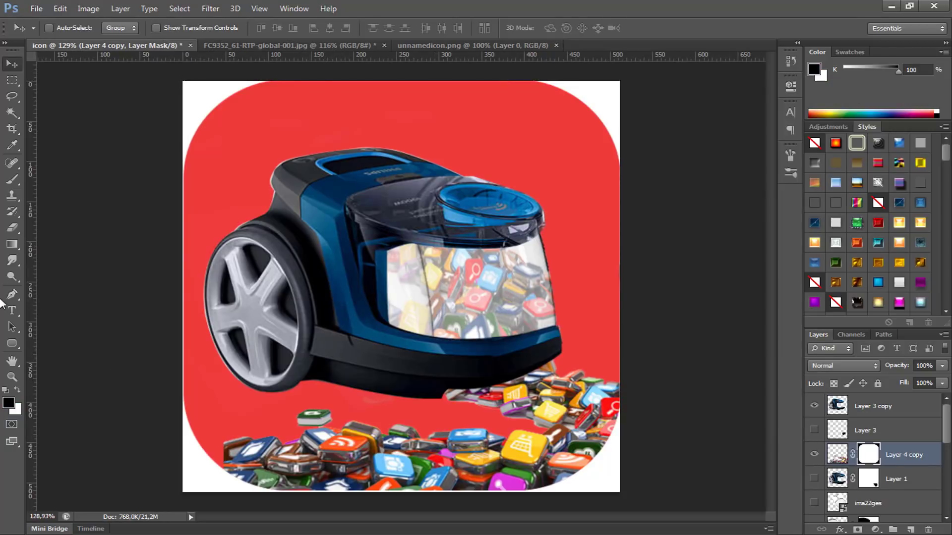
{"action": "scroll", "coordinate": [914, 475], "scroll_direction": "down", "scroll_amount": 10}
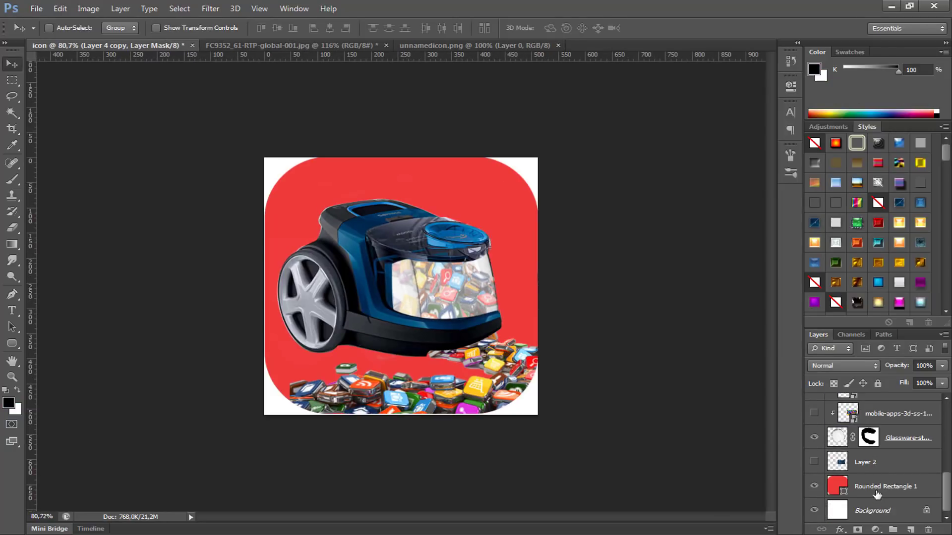
{"action": "left_click", "coordinate": [871, 488]}
{"action": "scroll", "coordinate": [427, 310], "scroll_direction": "up", "scroll_amount": 3}
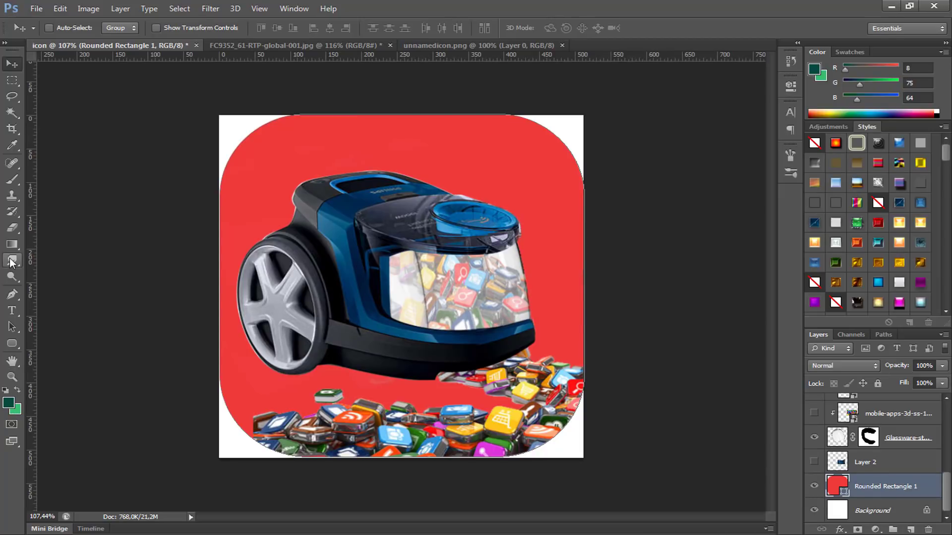
{"action": "left_click_drag", "start_coordinate": [9, 243], "coordinate": [35, 243]}
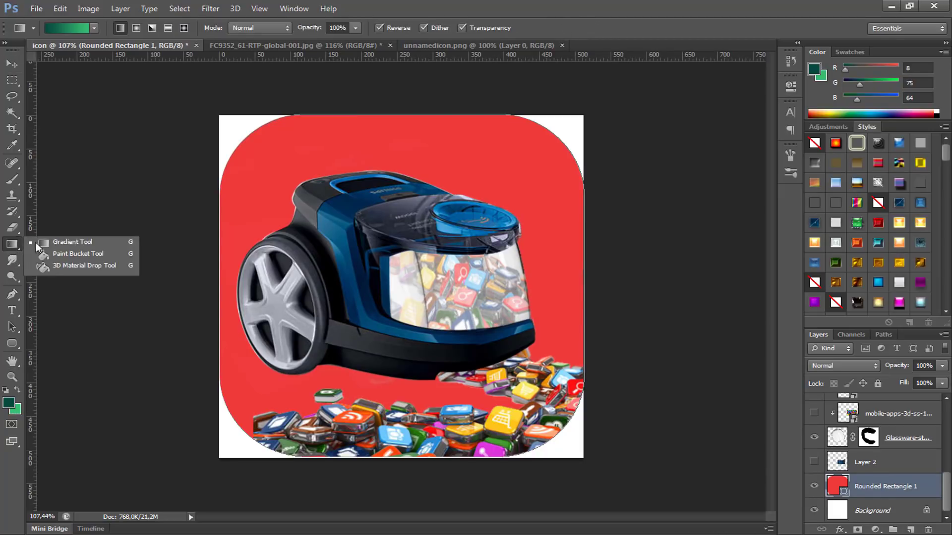
{"action": "left_click", "coordinate": [73, 242]}
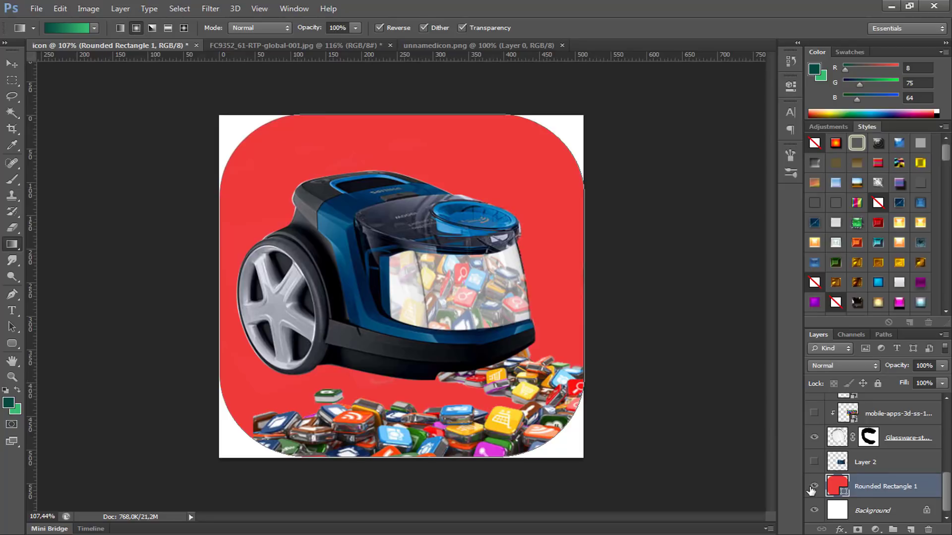
{"action": "right_click", "coordinate": [863, 489]}
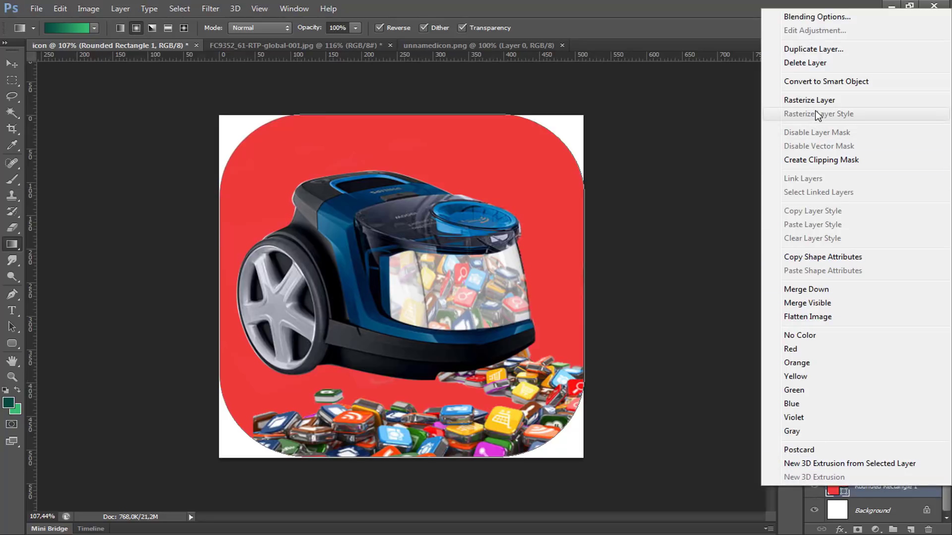
{"action": "left_click", "coordinate": [843, 101]}
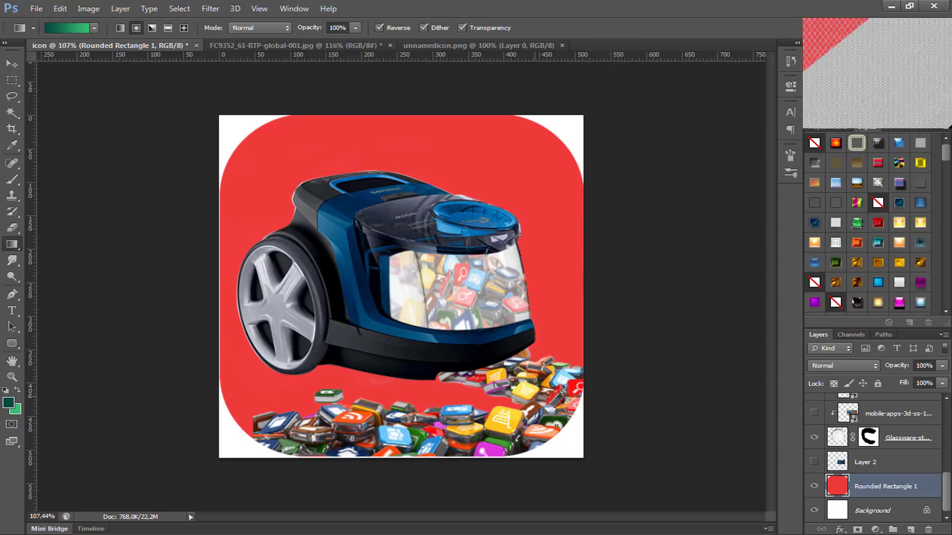
{"action": "left_click_drag", "start_coordinate": [533, 394], "coordinate": [372, 236]}
{"action": "left_click_drag", "start_coordinate": [496, 355], "coordinate": [397, 248]}
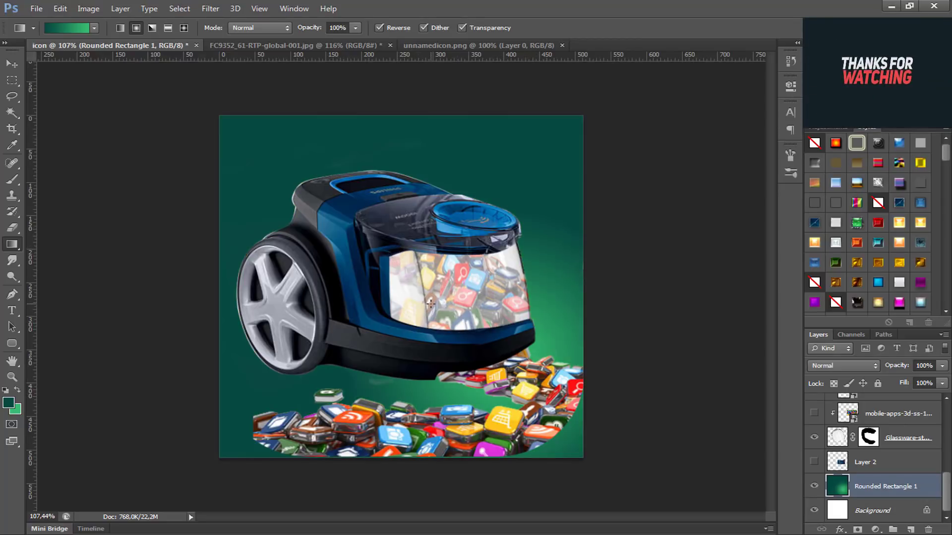
{"action": "key", "text": "ctrl+z"}
{"action": "key", "text": "ctrl+z"}
{"action": "key", "text": "ctrl+z"}
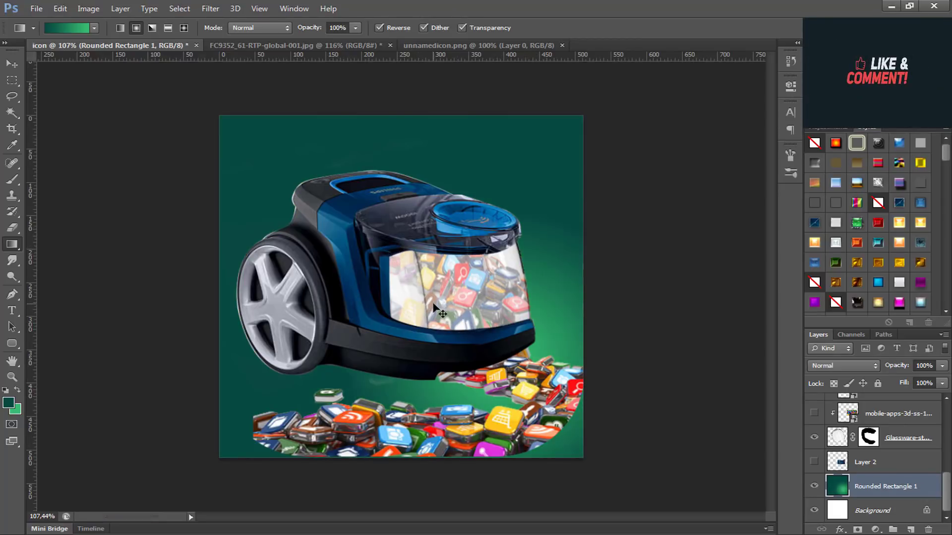
{"action": "key", "text": "ctrl+alt+z"}
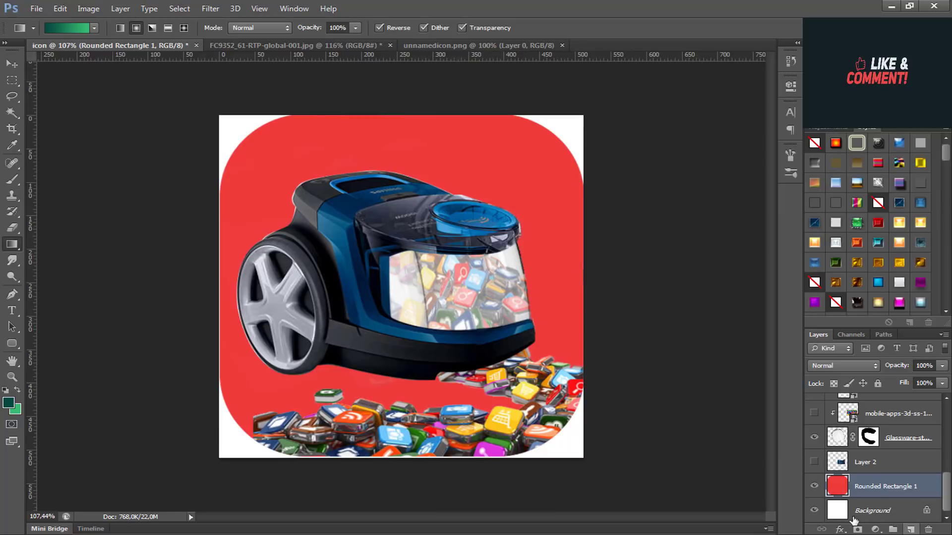
Step: Load Rounded Rectangle 1 as a selection and fill it with a reversed green radial gradient, brightest near the front of the vacuum cleaner
{"action": "left_click", "coordinate": [838, 487], "text": "ctrl"}
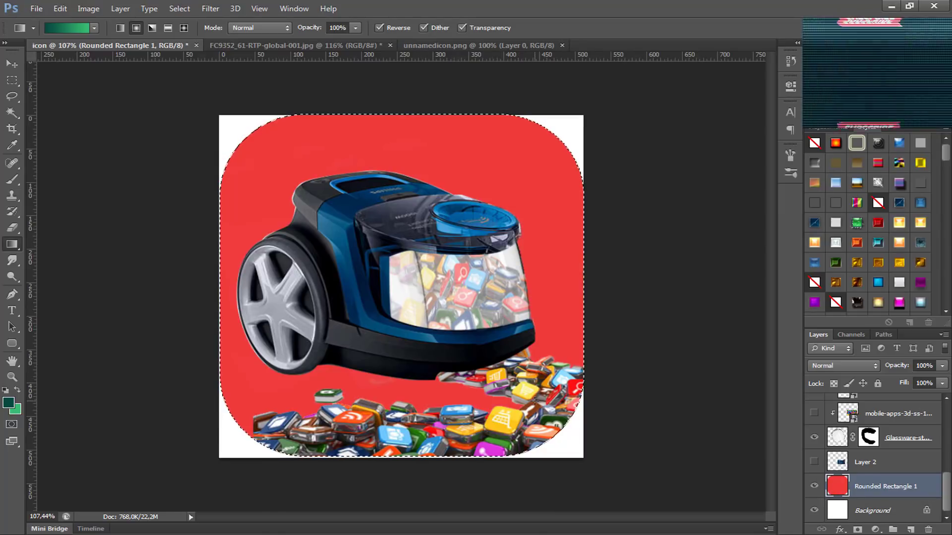
{"action": "left_click_drag", "start_coordinate": [534, 399], "coordinate": [362, 201]}
{"action": "left_click_drag", "start_coordinate": [311, 176], "coordinate": [252, 168]}
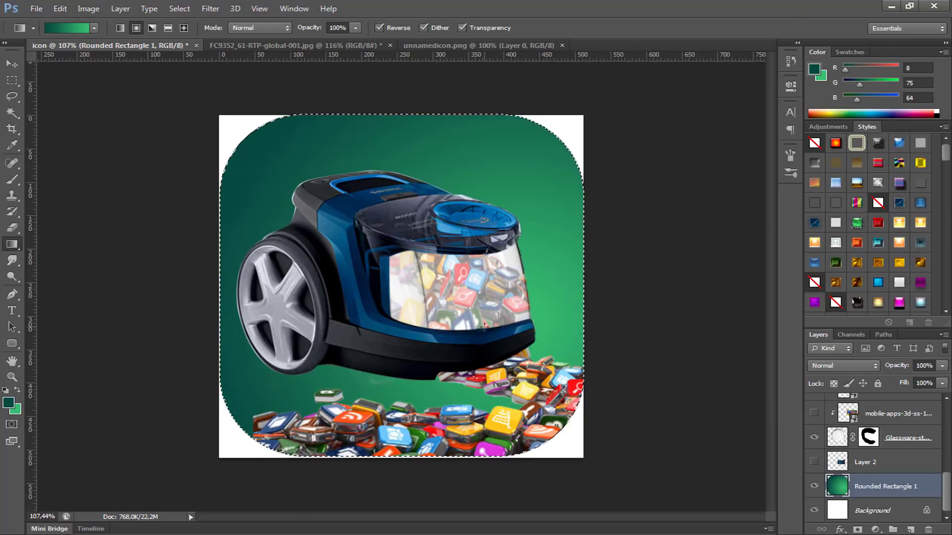
{"action": "left_click_drag", "start_coordinate": [485, 327], "coordinate": [382, 209]}
{"action": "left_click_drag", "start_coordinate": [521, 338], "coordinate": [361, 176]}
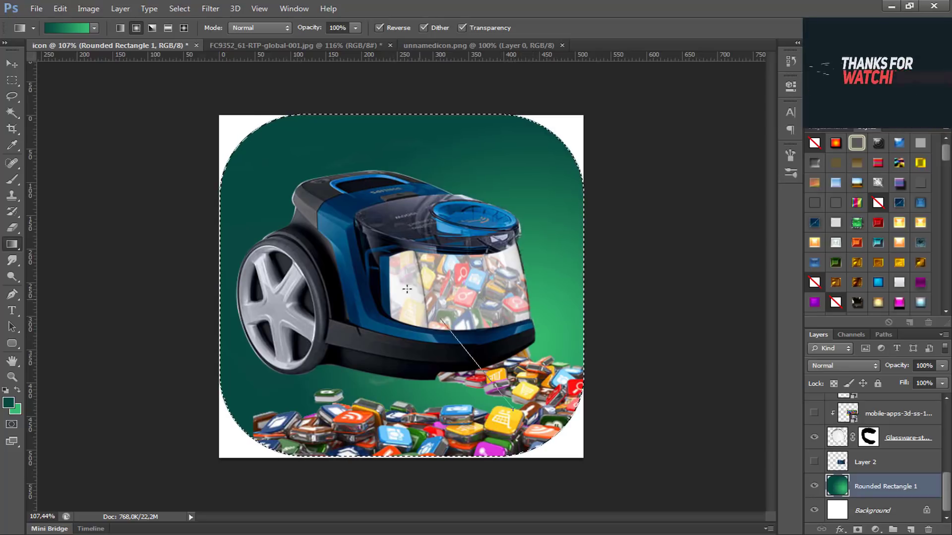
{"action": "left_click_drag", "start_coordinate": [406, 289], "coordinate": [399, 281]}
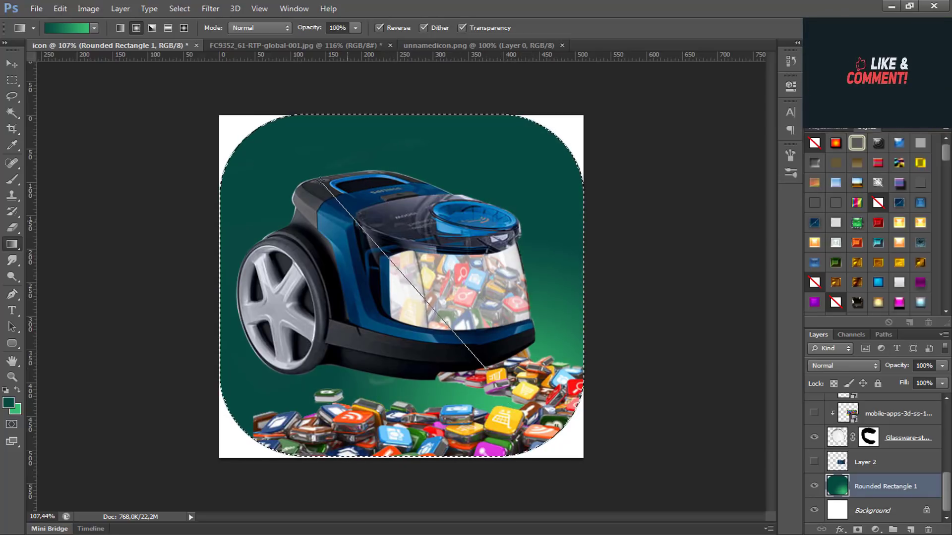
{"action": "left_click_drag", "start_coordinate": [486, 369], "coordinate": [486, 369]}
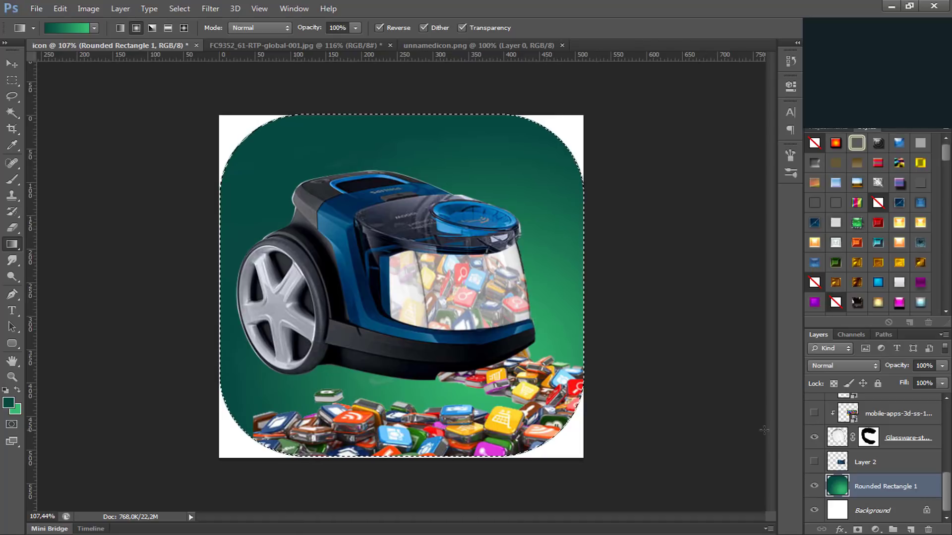
Step: Hide the white Background layer so the corners outside the rounded square are transparent
{"action": "left_click", "coordinate": [814, 510]}
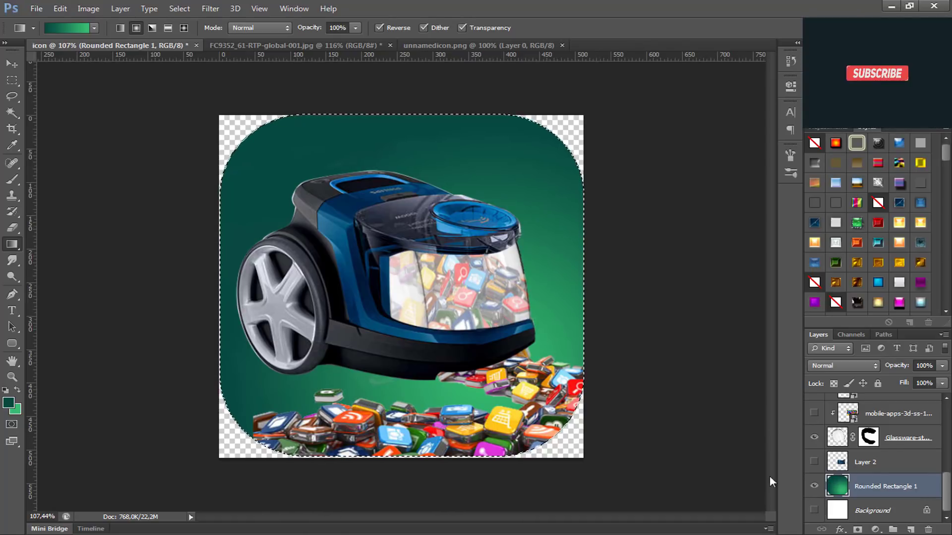
{"action": "scroll", "coordinate": [365, 304], "scroll_direction": "up", "scroll_amount": 3}
{"action": "scroll", "coordinate": [397, 347], "scroll_direction": "down", "scroll_amount": 3}
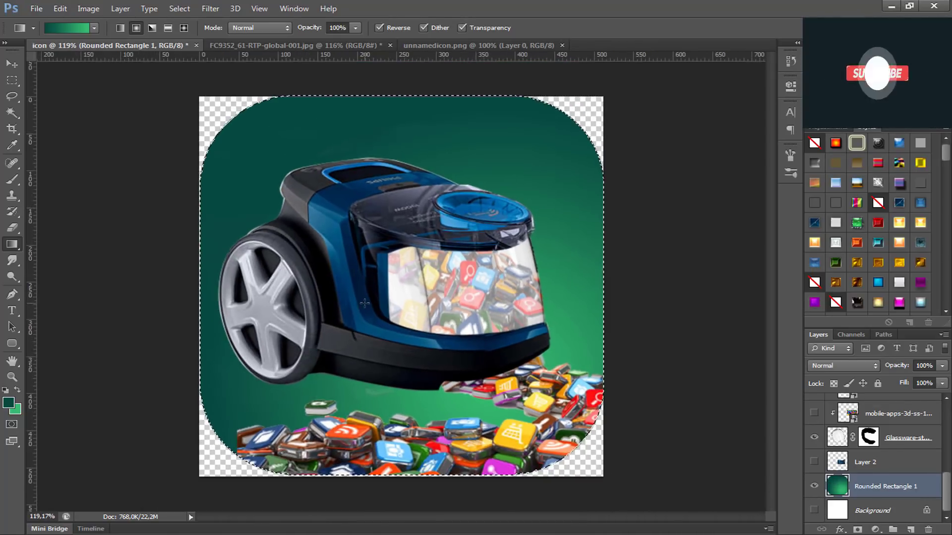
{"action": "scroll", "coordinate": [439, 427], "scroll_direction": "up", "scroll_amount": 2}
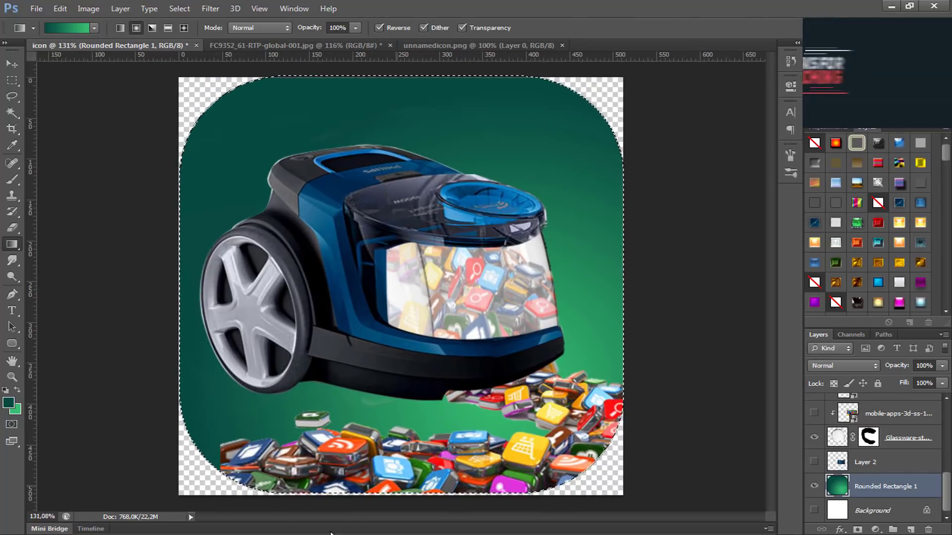
Step: Place the interface-hud-futuriste image from New folder (2) above Rounded Rectangle 1, centred at X 277 px, Y 356 px
{"action": "left_click", "coordinate": [173, 534]}
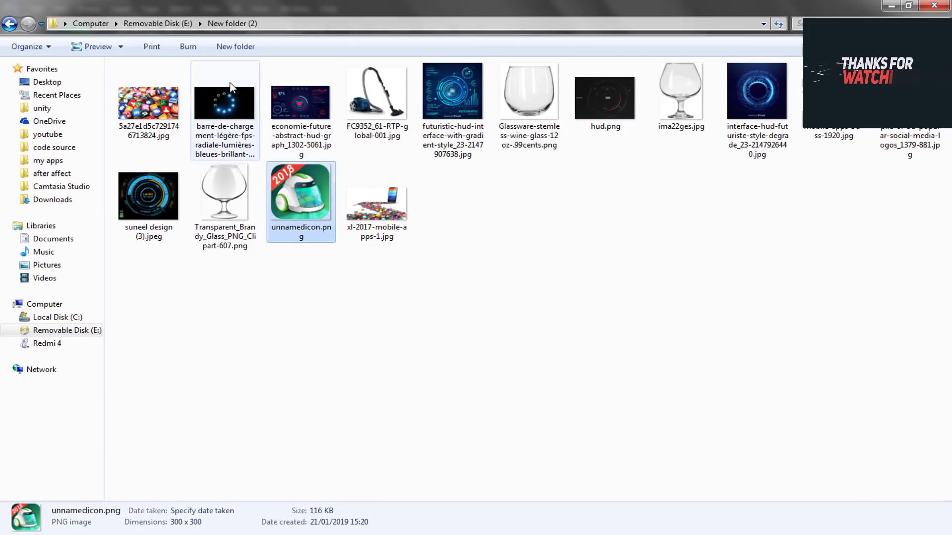
{"action": "left_click_drag", "start_coordinate": [725, 140], "coordinate": [326, 397]}
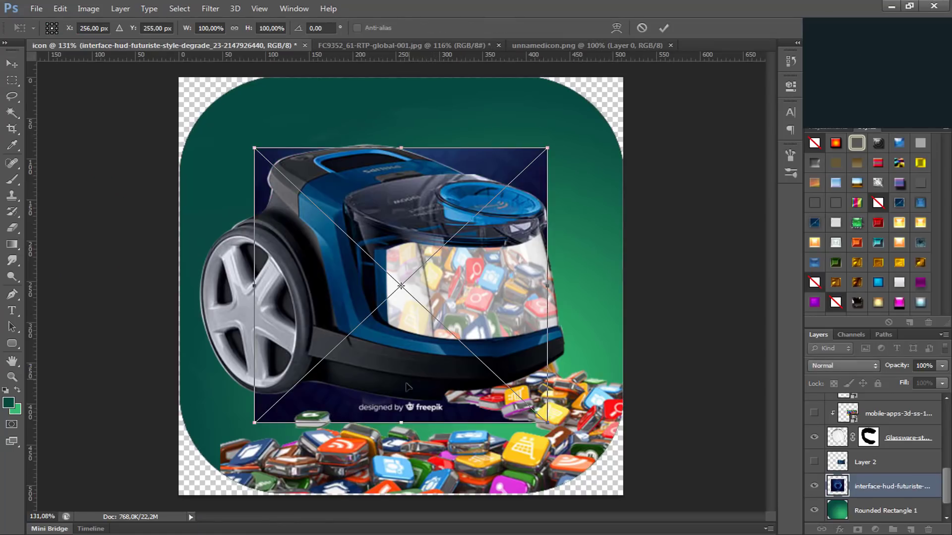
{"action": "left_click_drag", "start_coordinate": [404, 394], "coordinate": [422, 482]}
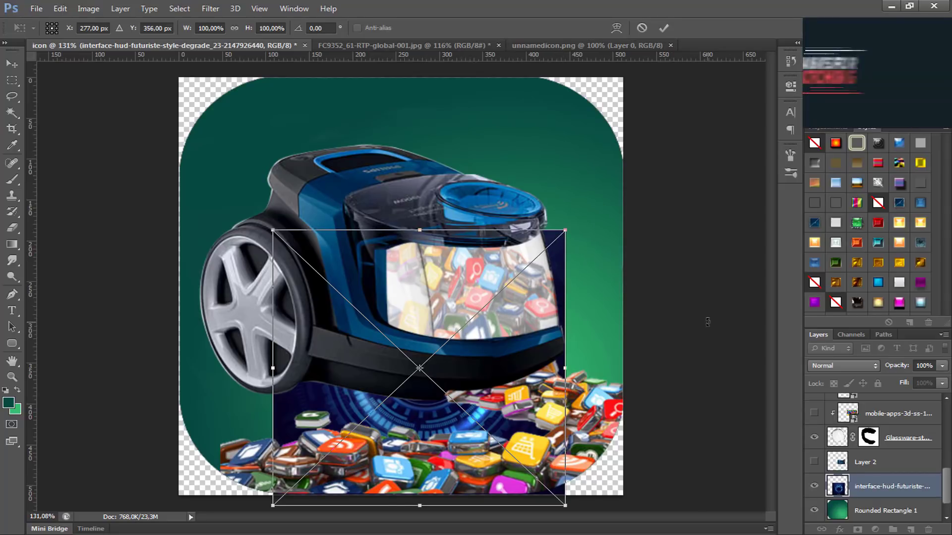
{"action": "key", "text": "Return"}
Step: Set the interface-hud-futuriste layer's blending mode to Soft Light
{"action": "key", "text": "g"}
{"action": "left_click", "coordinate": [834, 364]}
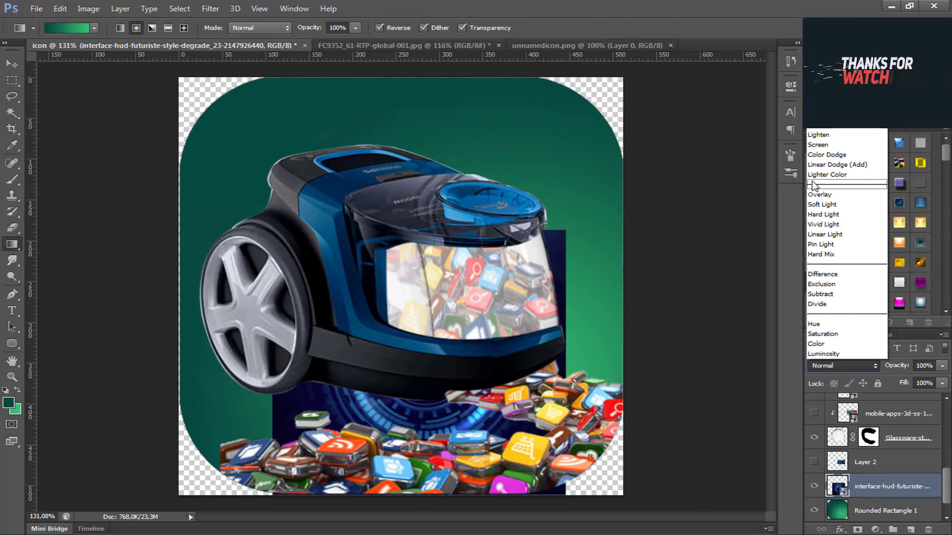
{"action": "left_click", "coordinate": [823, 195]}
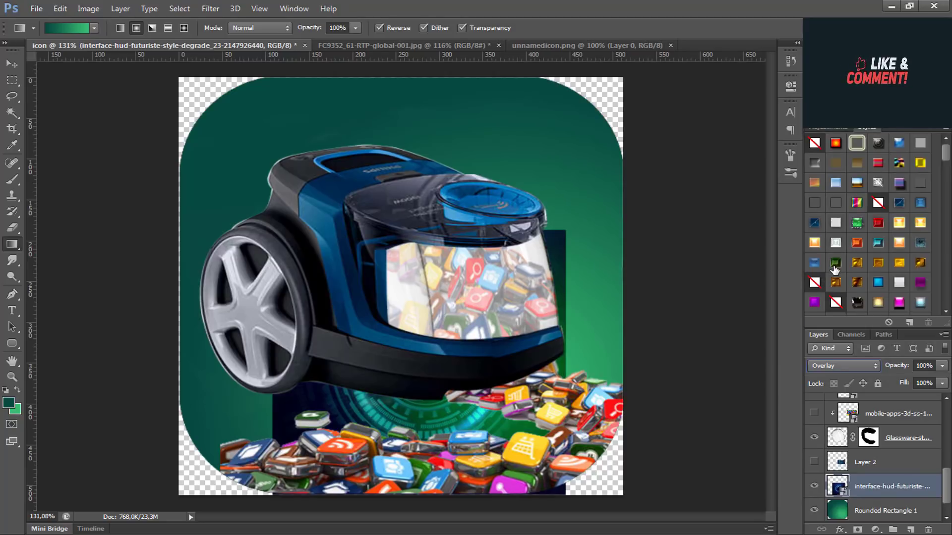
{"action": "key", "text": "Down"}
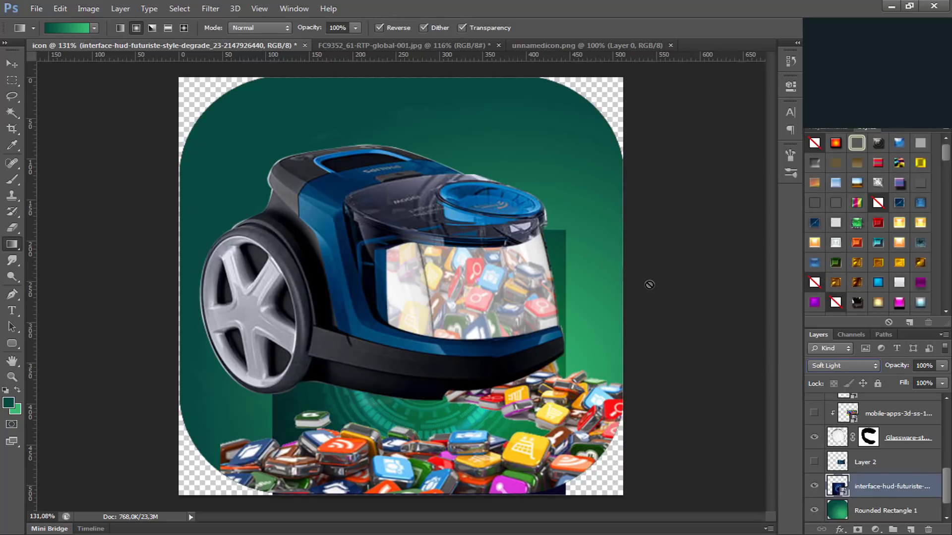
Step: Distort the interface-hud-futuriste layer into a slanted perspective plane beneath the vacuum cleaner, about 157.88% wide and 57.05% high
{"action": "key", "text": "ctrl+t"}
{"action": "left_click_drag", "start_coordinate": [566, 230], "coordinate": [579, 273]}
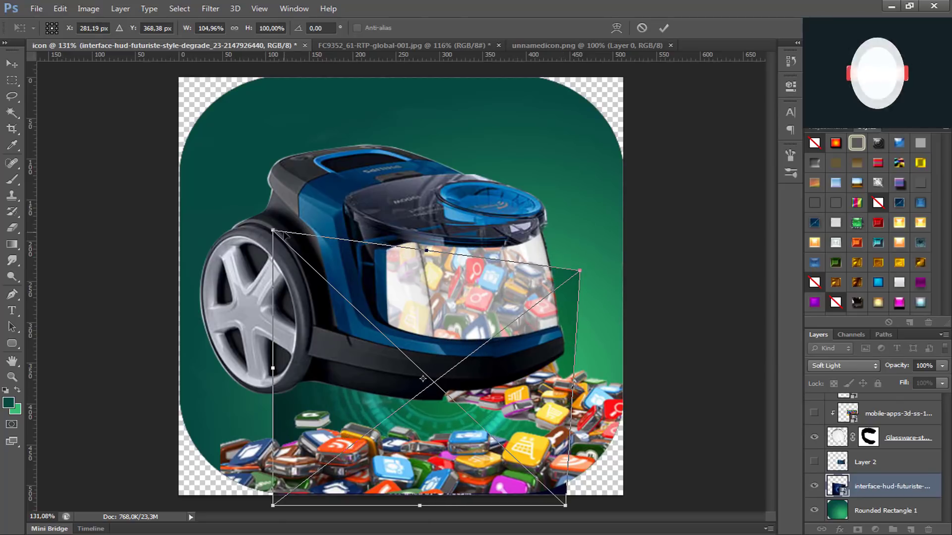
{"action": "left_click_drag", "start_coordinate": [273, 231], "coordinate": [182, 338]}
{"action": "key", "text": "ctrl+z"}
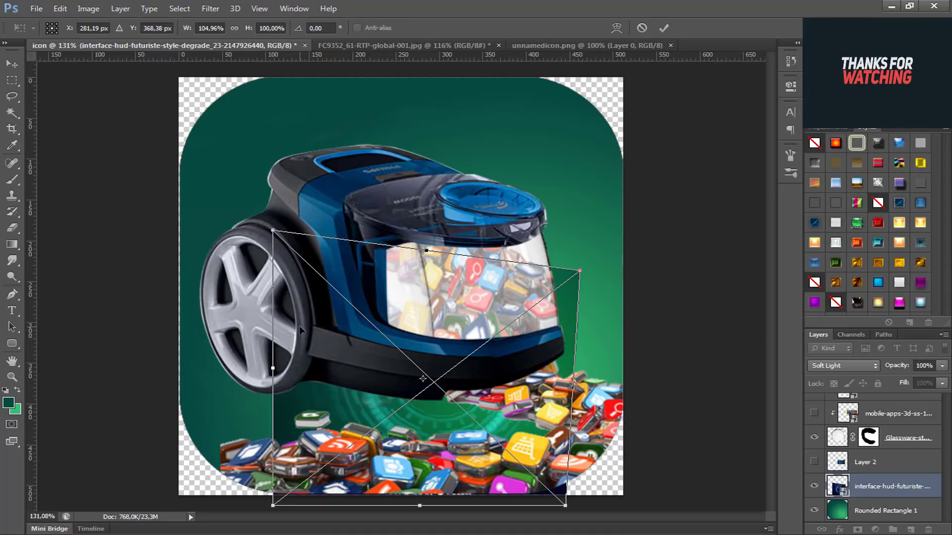
{"action": "left_click_drag", "start_coordinate": [430, 253], "coordinate": [322, 239]}
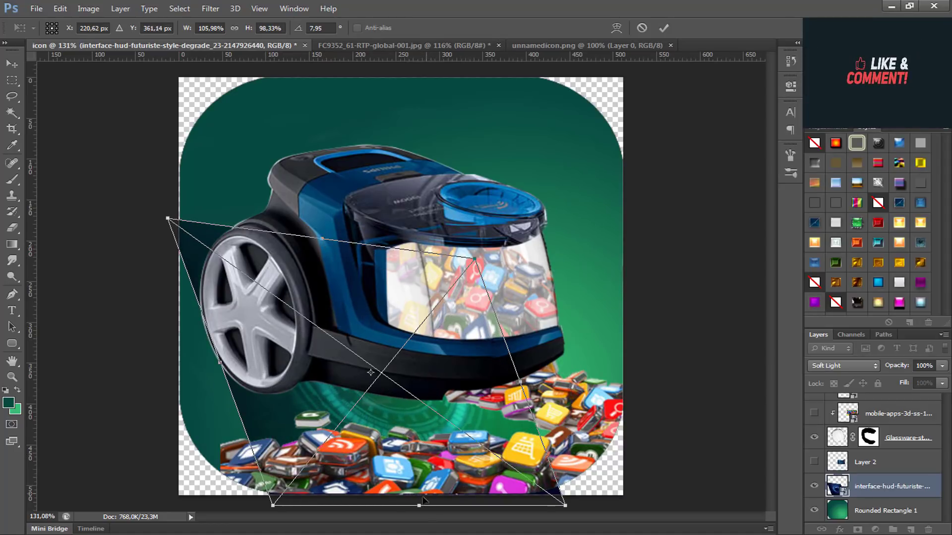
{"action": "left_click_drag", "start_coordinate": [445, 504], "coordinate": [650, 471]}
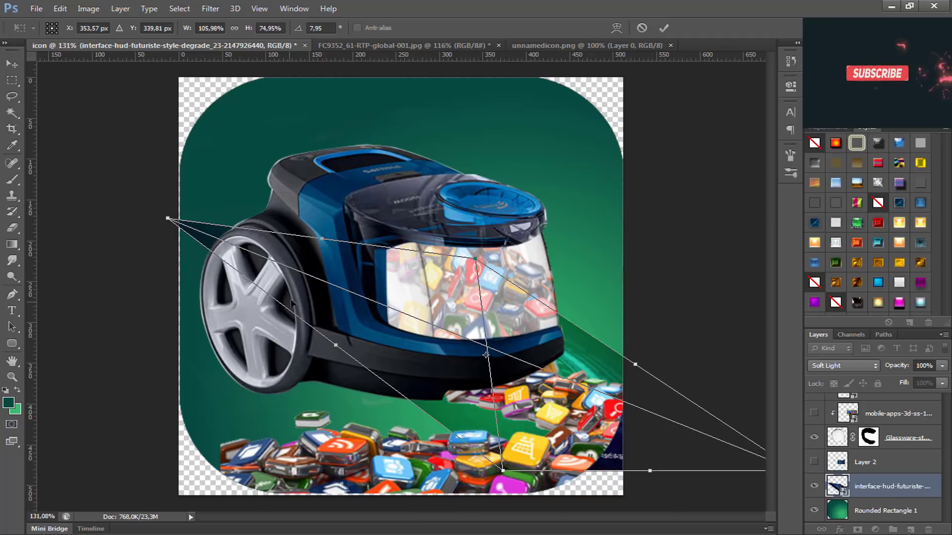
{"action": "left_click_drag", "start_coordinate": [321, 238], "coordinate": [320, 321]}
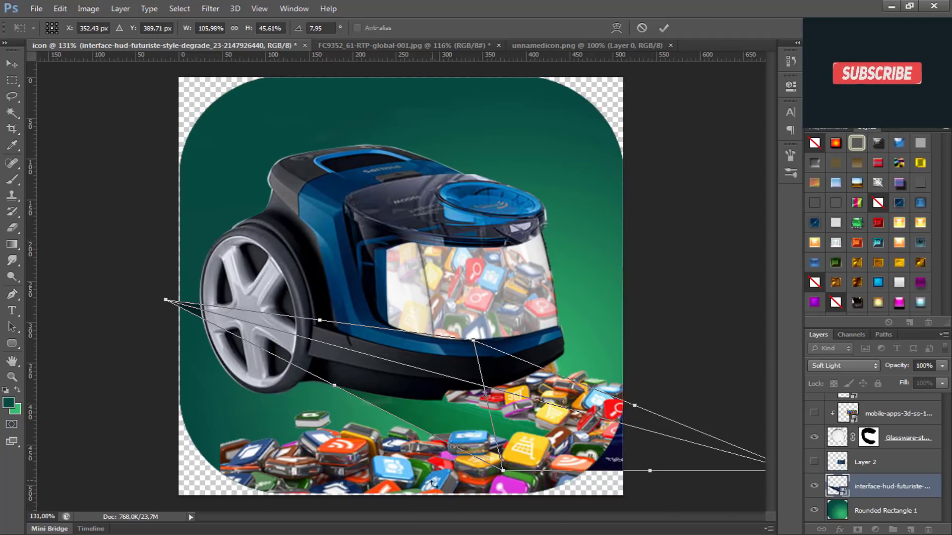
{"action": "left_click_drag", "start_coordinate": [502, 471], "coordinate": [336, 509]}
{"action": "left_click_drag", "start_coordinate": [167, 305], "coordinate": [94, 404]}
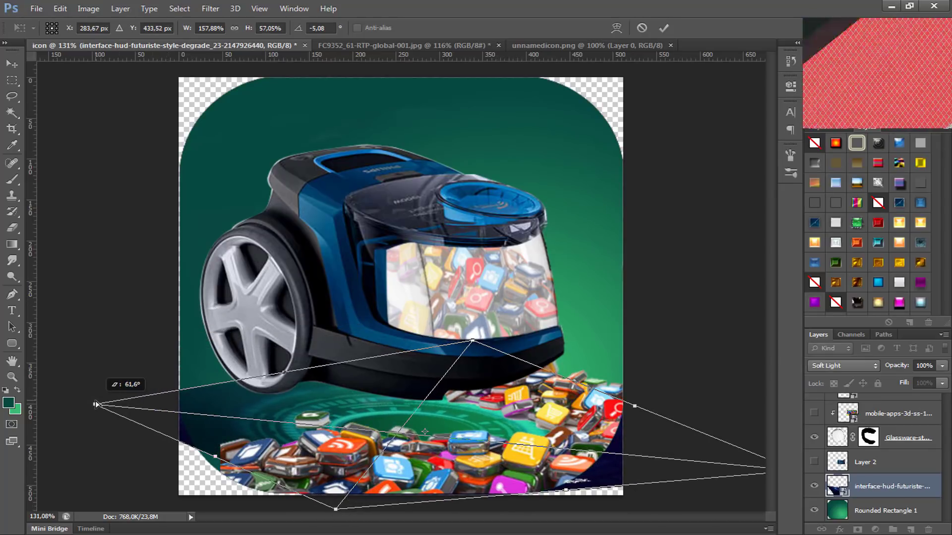
Step: Stretch the HUD plane to about 239.82% wide and 68.69% high, centred near X 297 px, Y 365 px
{"action": "left_click_drag", "start_coordinate": [498, 377], "coordinate": [476, 321]}
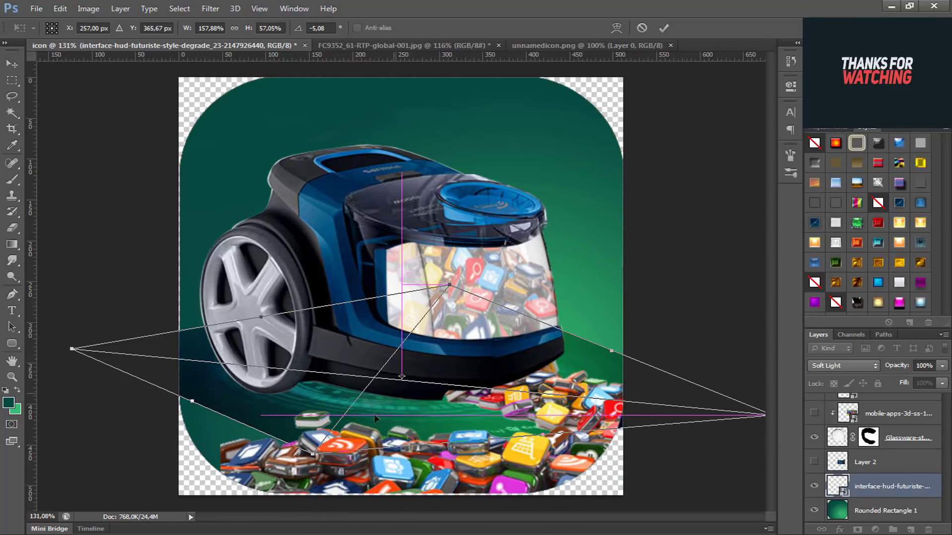
{"action": "left_click_drag", "start_coordinate": [255, 431], "coordinate": [186, 499]}
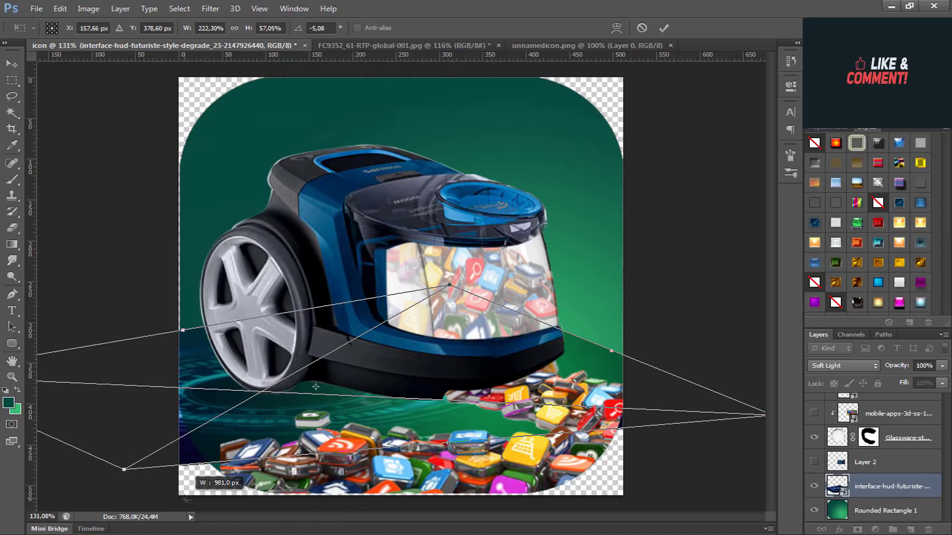
{"action": "left_click_drag", "start_coordinate": [473, 445], "coordinate": [548, 497]}
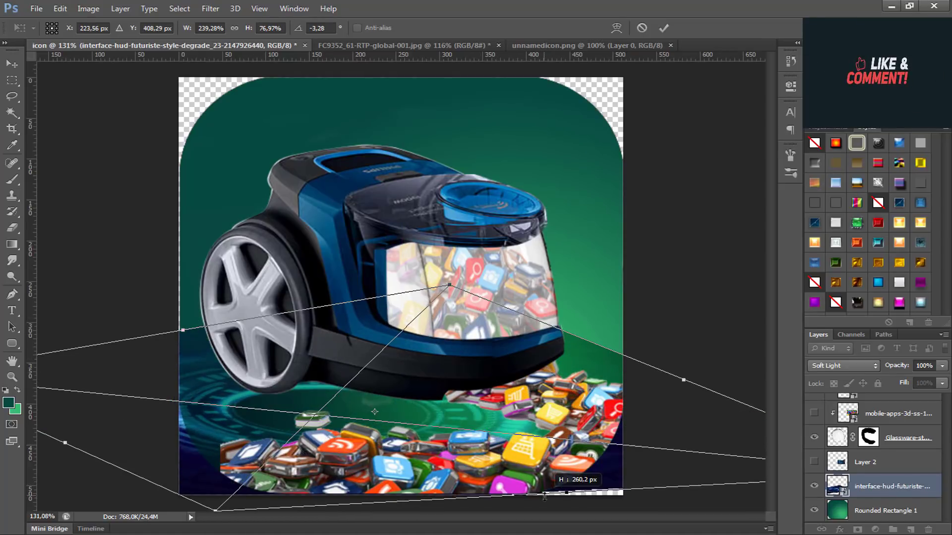
{"action": "left_click_drag", "start_coordinate": [519, 442], "coordinate": [606, 430]}
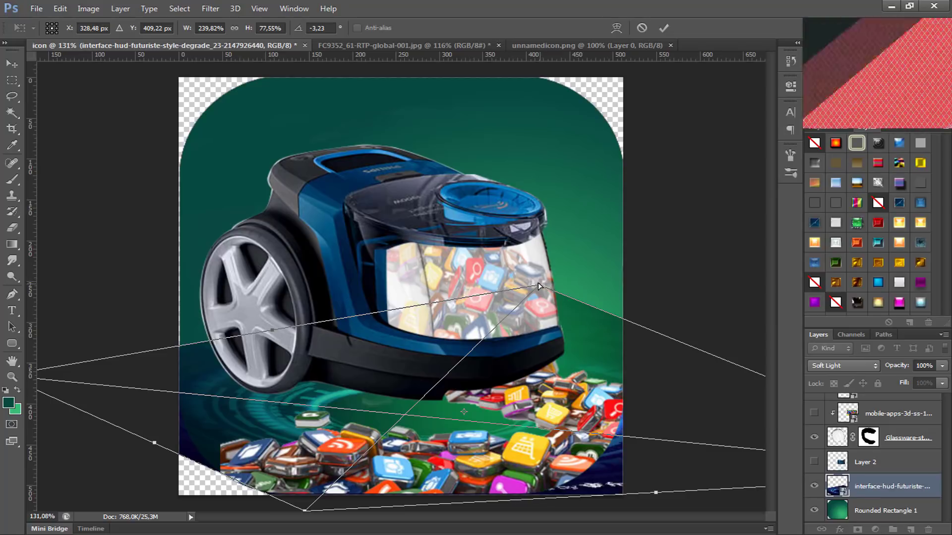
{"action": "left_click_drag", "start_coordinate": [538, 284], "coordinate": [543, 310]}
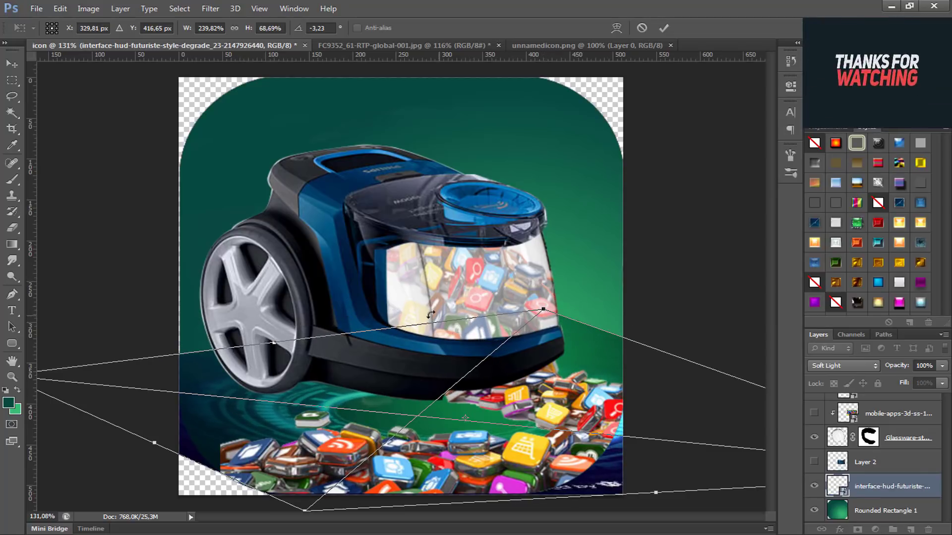
{"action": "left_click_drag", "start_coordinate": [319, 340], "coordinate": [293, 300]}
{"action": "key", "text": "Return"}
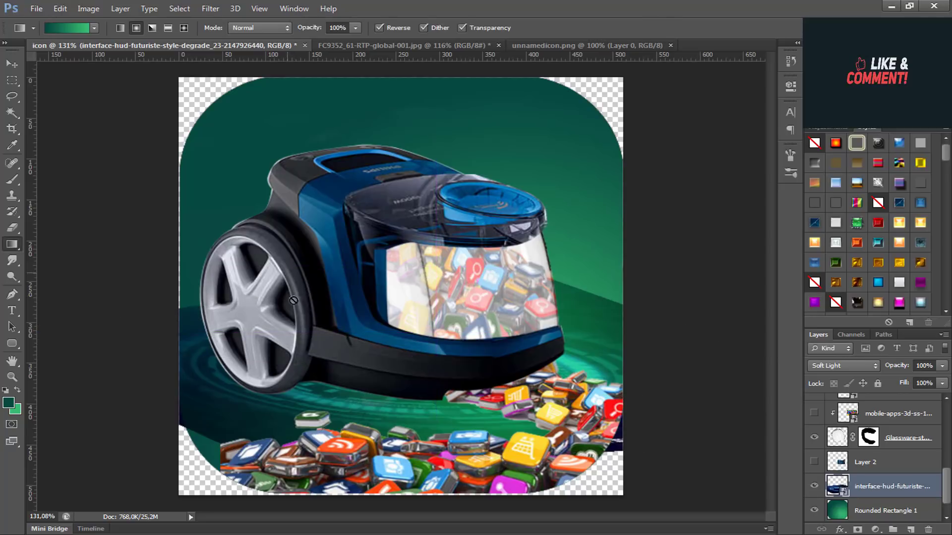
{"action": "left_click", "coordinate": [383, 426]}
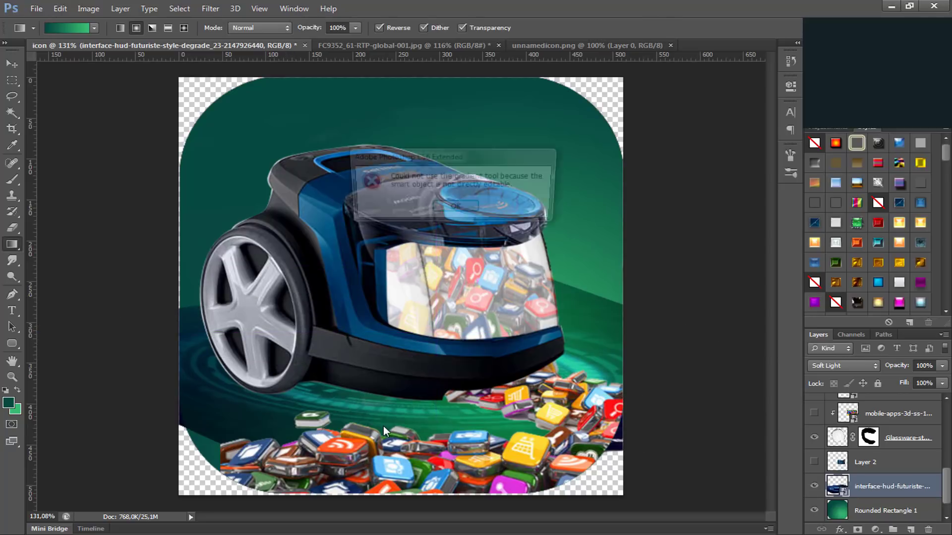
{"action": "left_click", "coordinate": [456, 211]}
Step: Transform the HUD plane again, raising its back edge behind the vacuum cleaner and extending its front edge past the canvas's lower edge
{"action": "key", "text": "ctrl+t"}
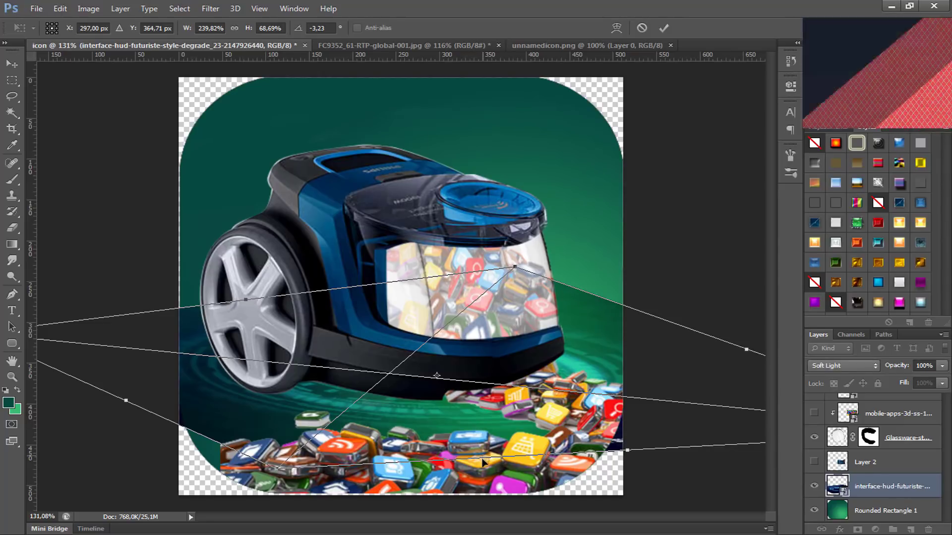
{"action": "left_click_drag", "start_coordinate": [484, 459], "coordinate": [494, 485]}
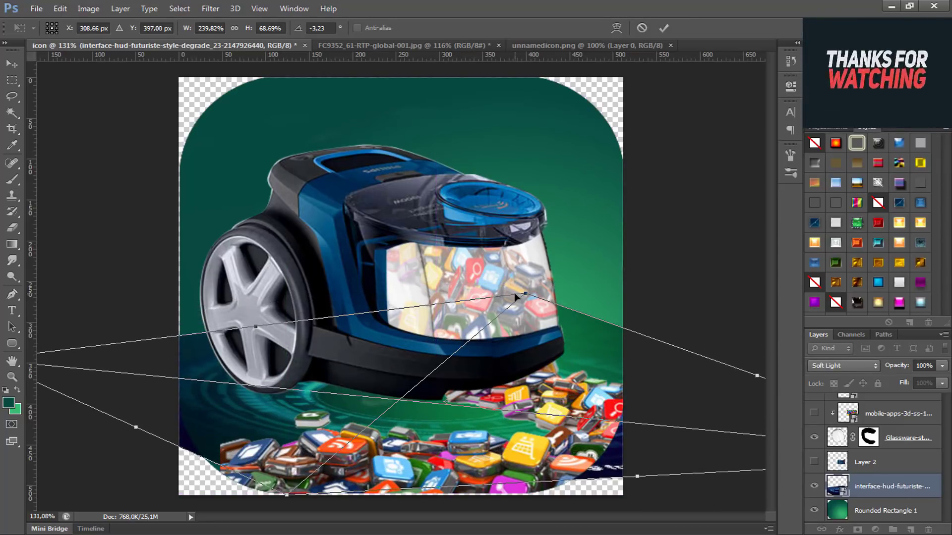
{"action": "left_click_drag", "start_coordinate": [523, 297], "coordinate": [543, 253]}
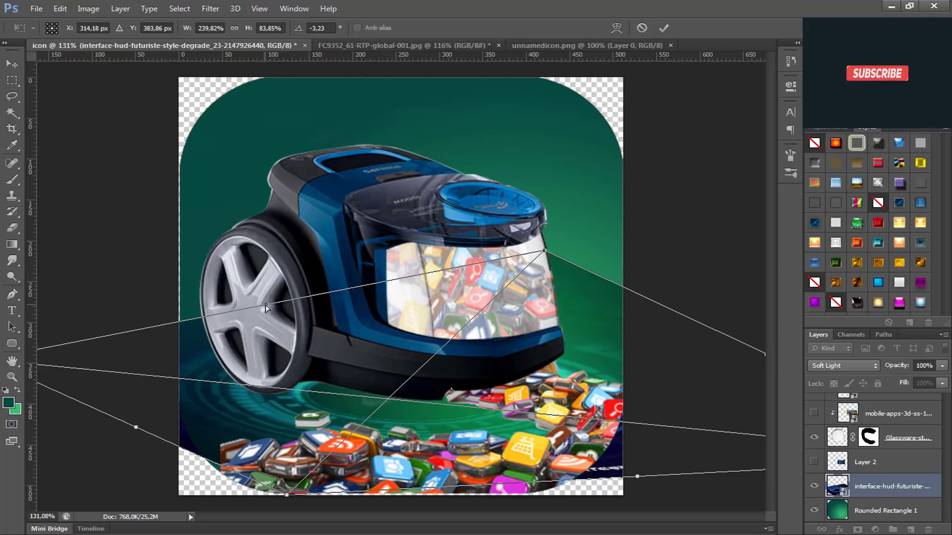
{"action": "left_click_drag", "start_coordinate": [266, 307], "coordinate": [249, 251]}
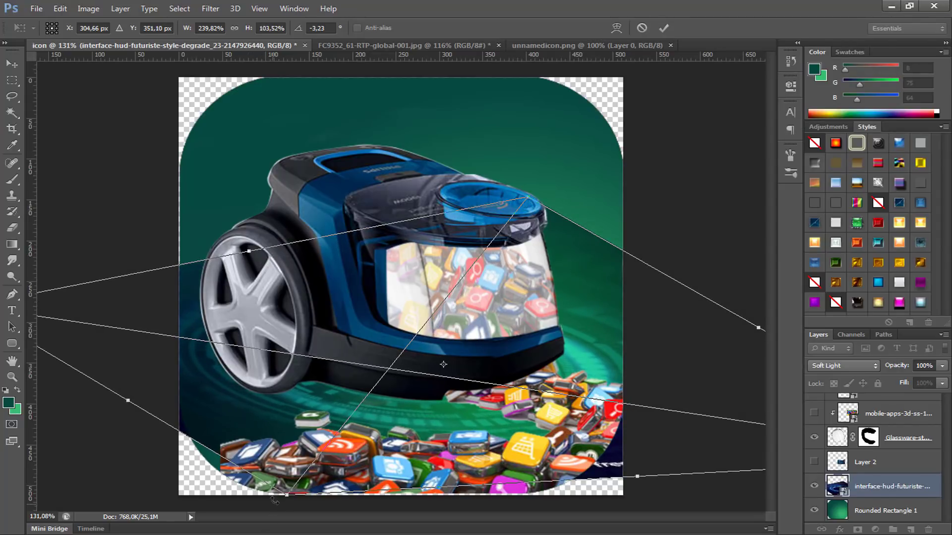
{"action": "left_click_drag", "start_coordinate": [288, 502], "coordinate": [235, 534]}
{"action": "key", "text": "Return"}
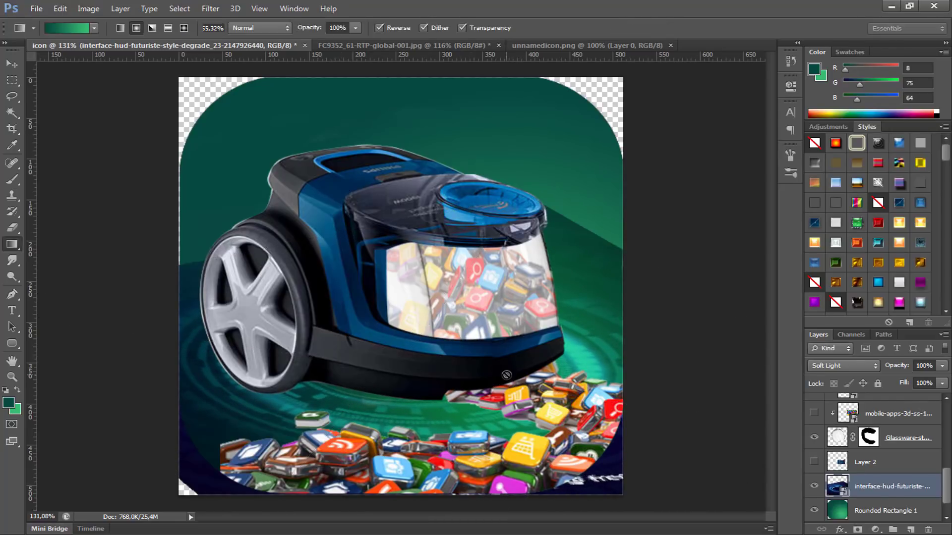
Step: Try blending modes such as Hard Mix, Linear Dodge (Add) and Vivid Light on the HUD layer, and return it to Soft Light
{"action": "scroll", "coordinate": [511, 392], "scroll_direction": "down", "scroll_amount": 3}
{"action": "scroll", "coordinate": [515, 391], "scroll_direction": "up", "scroll_amount": 3}
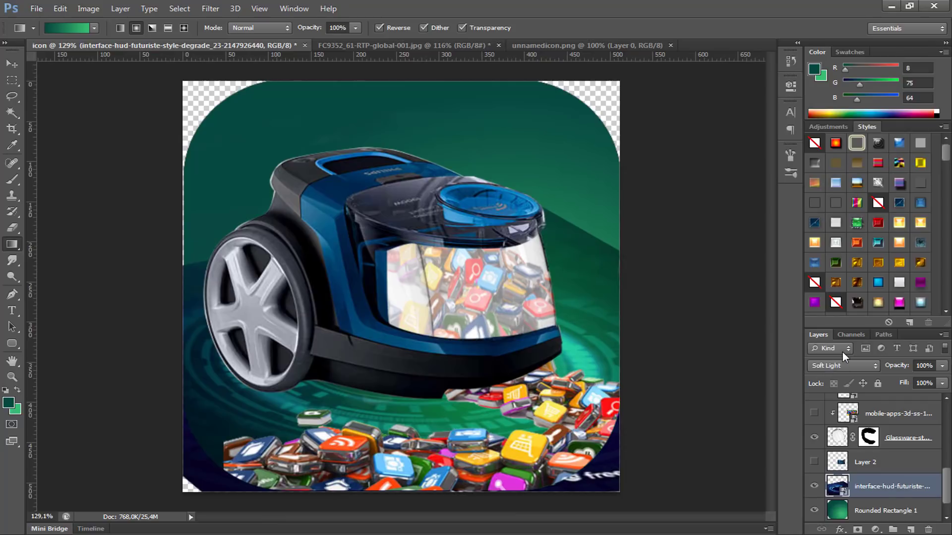
{"action": "left_click", "coordinate": [844, 364]}
{"action": "left_click", "coordinate": [819, 207]}
{"action": "key", "text": "Down"}
{"action": "key", "text": "Down"}
{"action": "key", "text": "Down"}
{"action": "key", "text": "Down"}
{"action": "key", "text": "Down"}
{"action": "key", "text": "Down"}
{"action": "key", "text": "Down"}
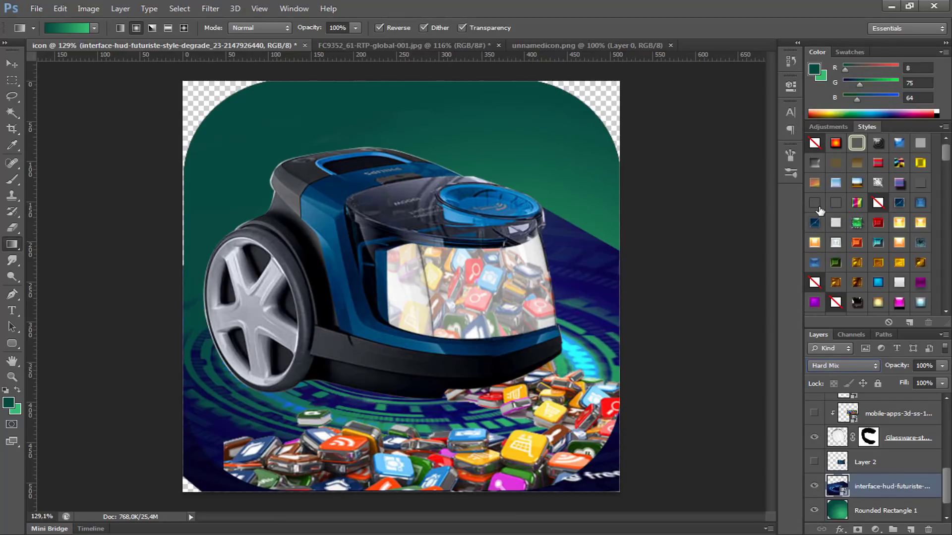
{"action": "key", "text": "Up"}
{"action": "key", "text": "Up"}
{"action": "key", "text": "Up"}
{"action": "key", "text": "Up"}
{"action": "key", "text": "Up"}
{"action": "key", "text": "Up"}
{"action": "key", "text": "Up"}
{"action": "key", "text": "Up"}
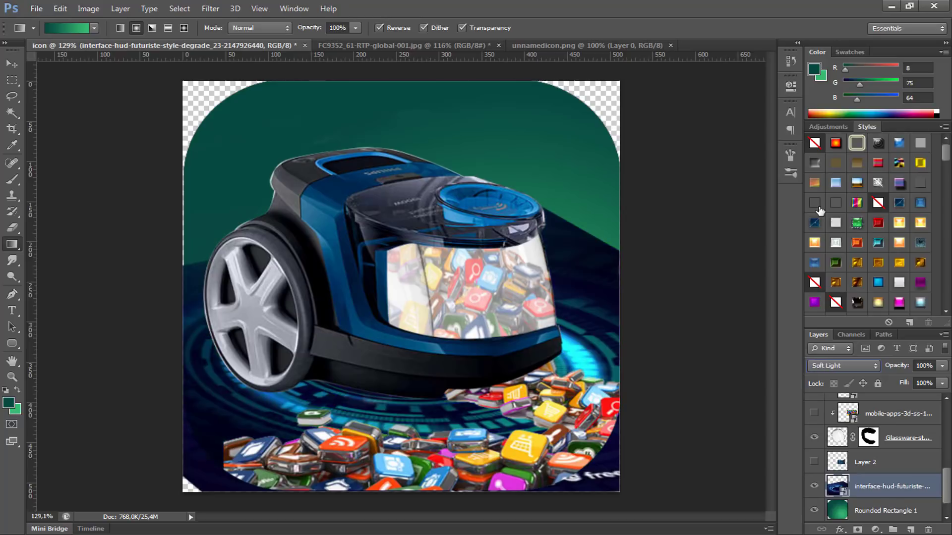
{"action": "key", "text": "Up"}
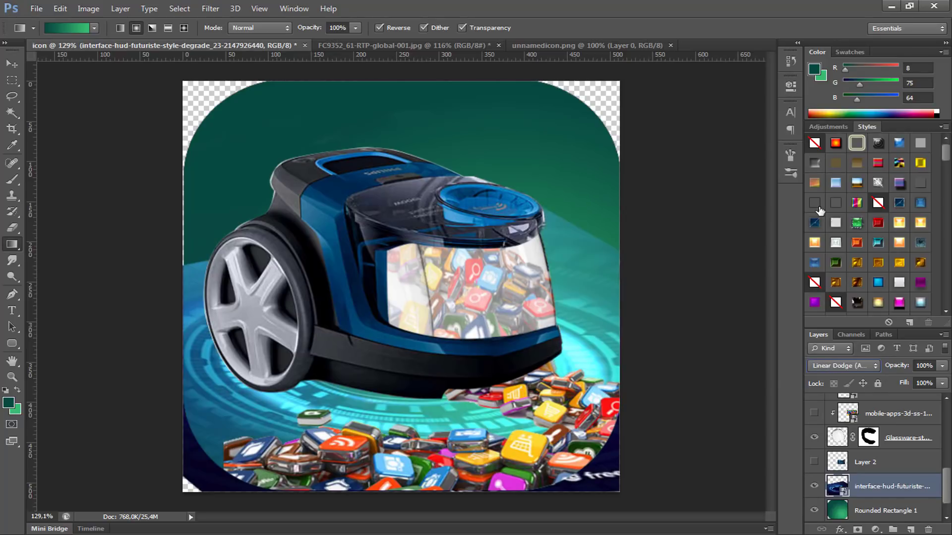
{"action": "key", "text": "Down"}
{"action": "key", "text": "Down"}
{"action": "key", "text": "Down"}
{"action": "key", "text": "Down"}
{"action": "key", "text": "Down"}
{"action": "key", "text": "Down"}
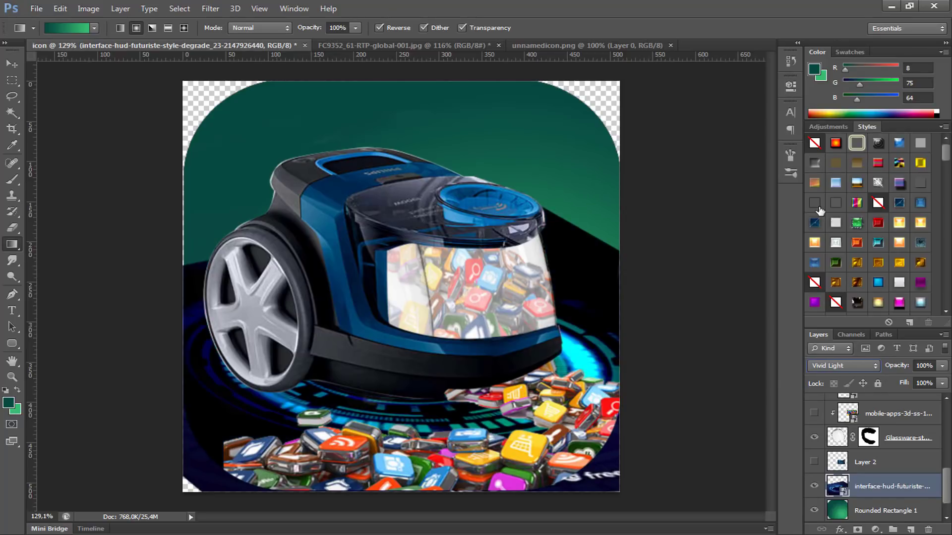
{"action": "left_click", "coordinate": [825, 367]}
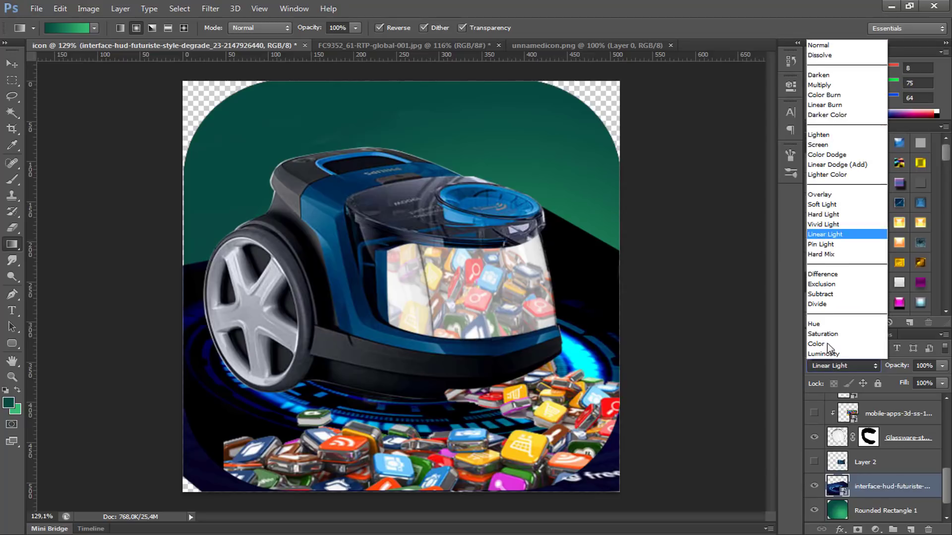
{"action": "left_click", "coordinate": [823, 203]}
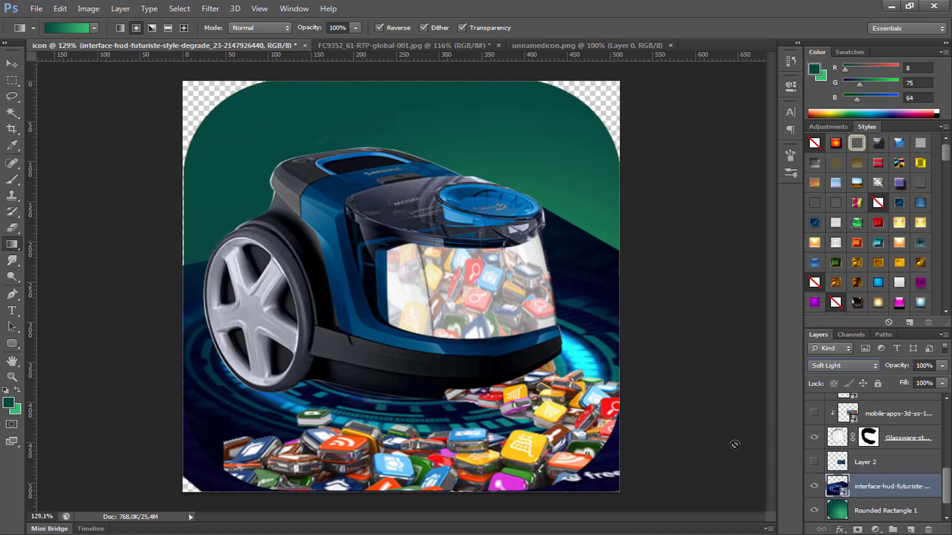
Step: Rasterize the HUD layer and add a layer mask that confines it to the outline of Rounded Rectangle 1
{"action": "left_click", "coordinate": [838, 511], "text": "ctrl"}
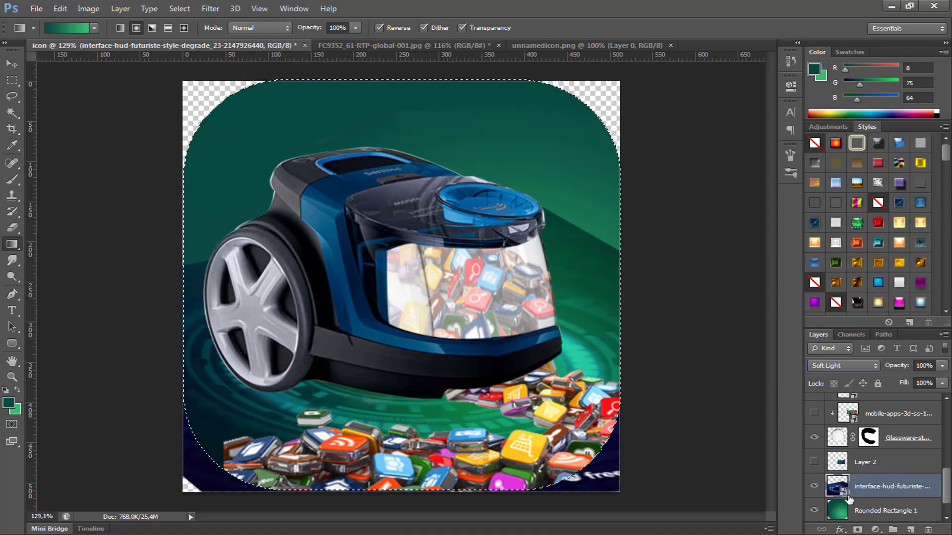
{"action": "right_click", "coordinate": [875, 486]}
{"action": "left_click", "coordinate": [742, 183]}
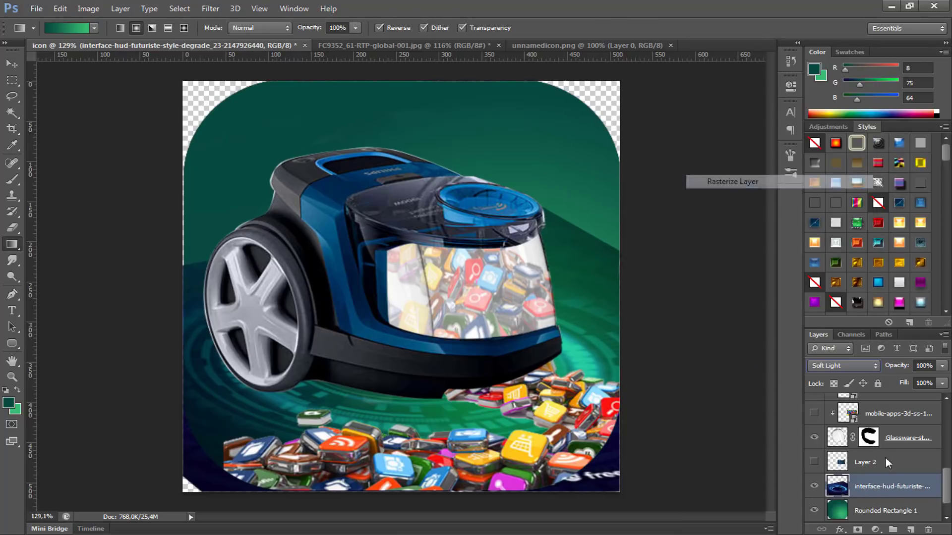
{"action": "left_click", "coordinate": [838, 511], "text": "ctrl"}
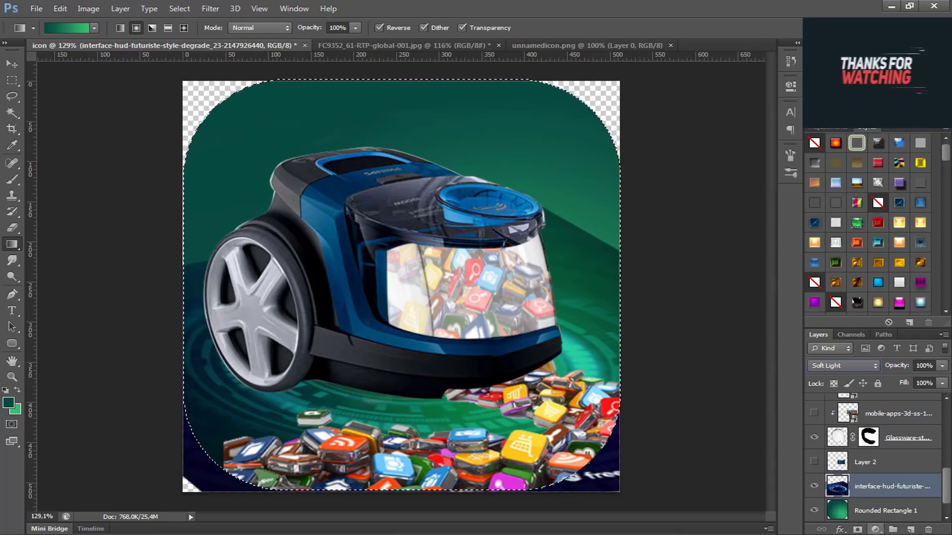
{"action": "left_click", "coordinate": [859, 530]}
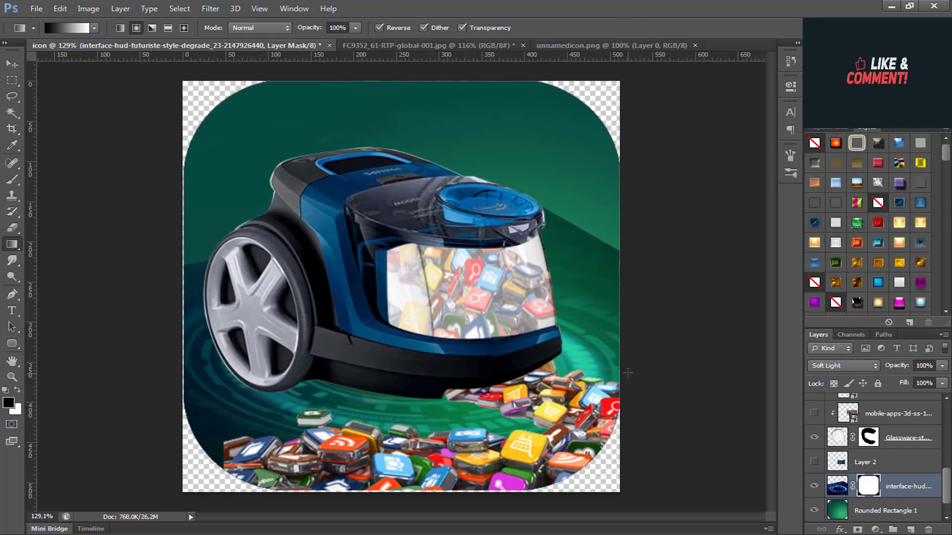
Step: Paint black on the HUD layer's mask with a soft 0% hardness brush, enlarged to 92 px, to fade the plane's back edge
{"action": "key", "text": "b"}
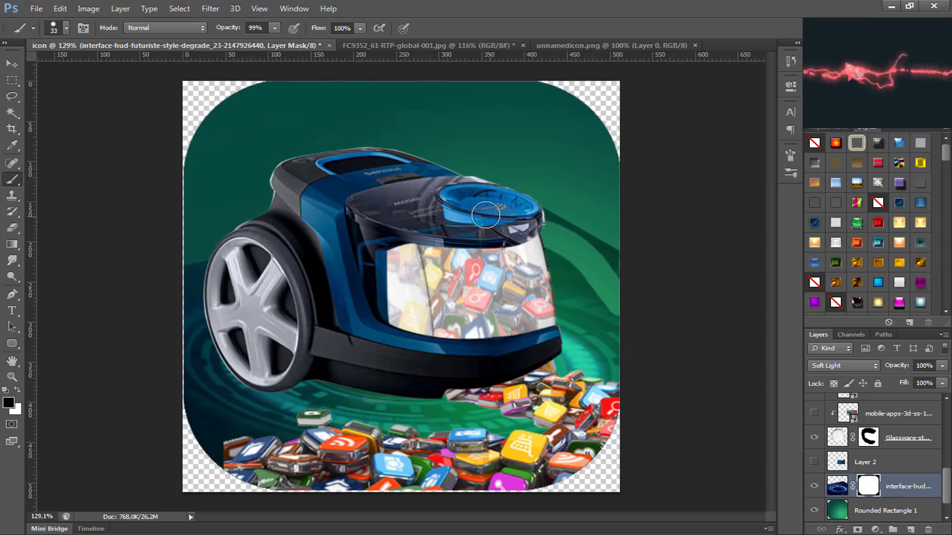
{"action": "left_click", "coordinate": [66, 30]}
{"action": "left_click", "coordinate": [588, 253]}
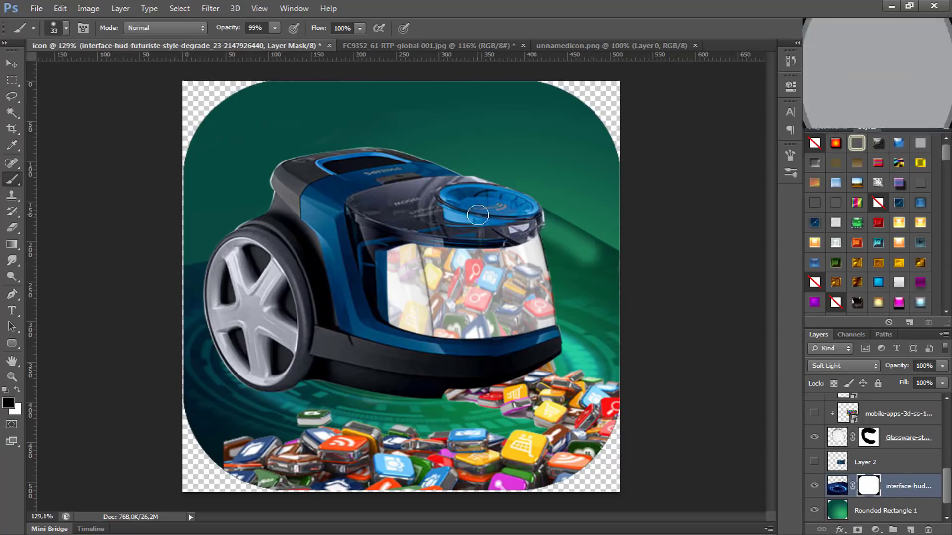
{"action": "right_click", "coordinate": [546, 286], "text": "alt"}
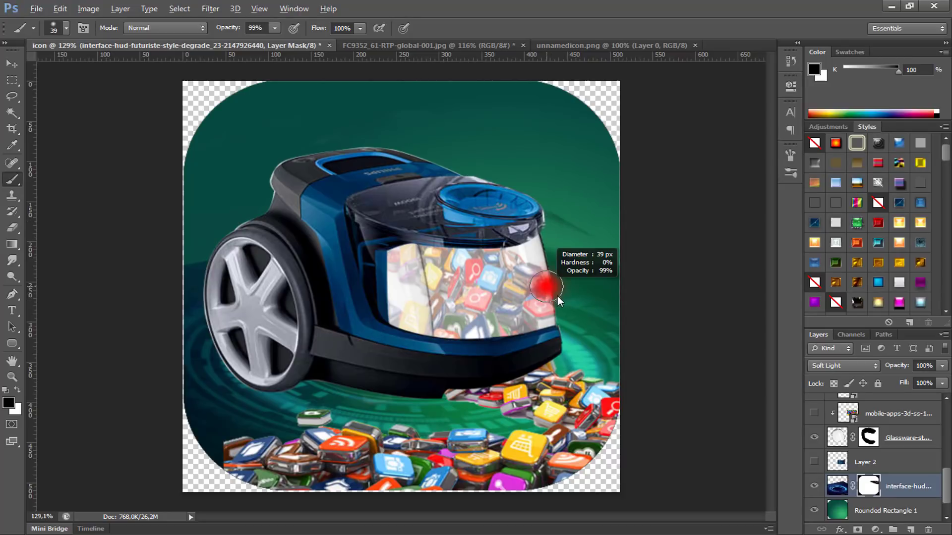
{"action": "mouse_move", "coordinate": [629, 246]}
{"action": "left_mouse_down"}
{"action": "mouse_move", "coordinate": [540, 229]}
{"action": "mouse_move", "coordinate": [686, 318]}
{"action": "left_mouse_up"}
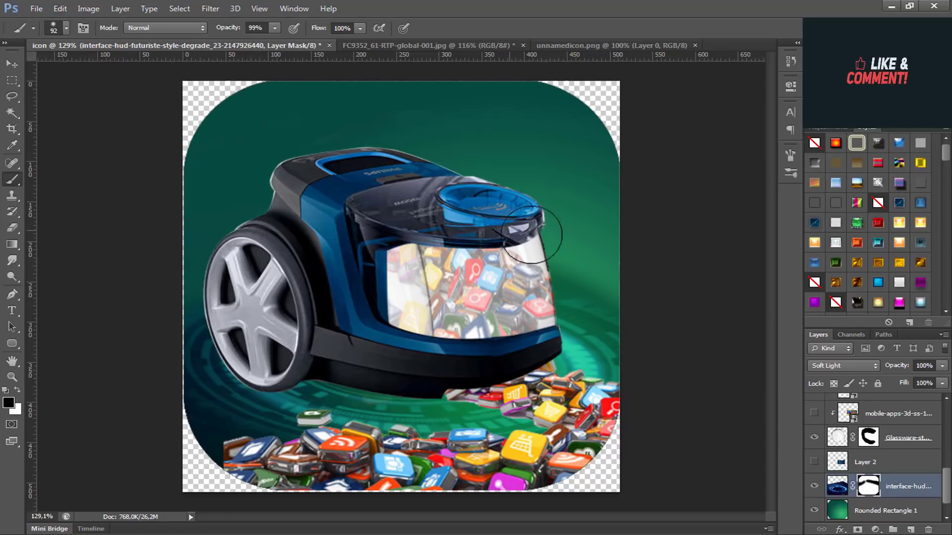
{"action": "left_click_drag", "start_coordinate": [577, 271], "coordinate": [619, 289]}
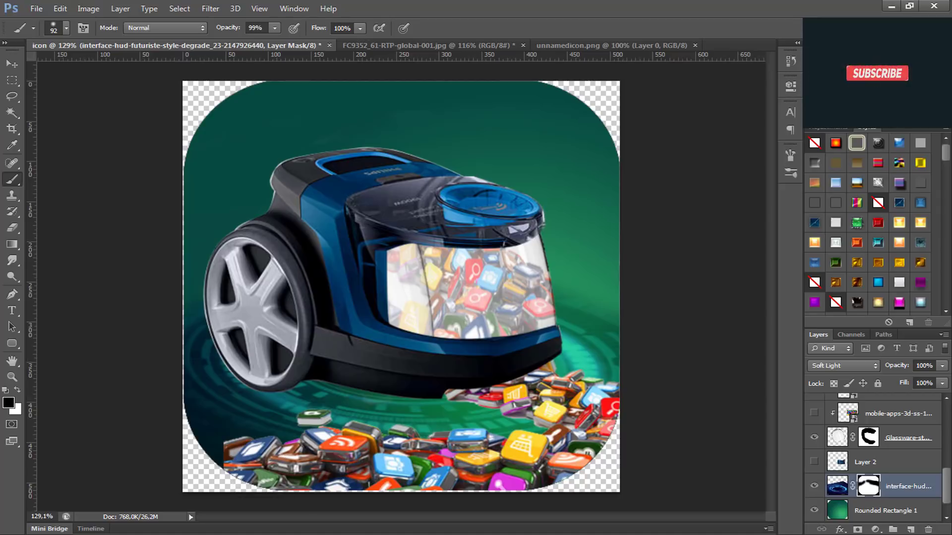
{"action": "scroll", "coordinate": [588, 433], "scroll_direction": "down", "scroll_amount": 2}
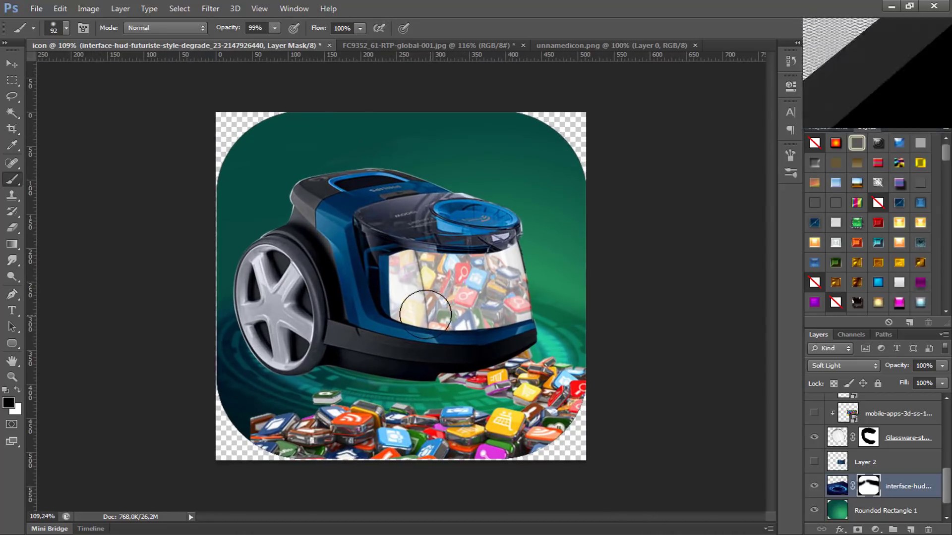
Step: Draw a rectangle about 855 x 226 px across the canvas, remove its stroke by setting it to 0 pt, and rasterize its layer
{"action": "left_click", "coordinate": [12, 347]}
{"action": "left_click", "coordinate": [12, 343]}
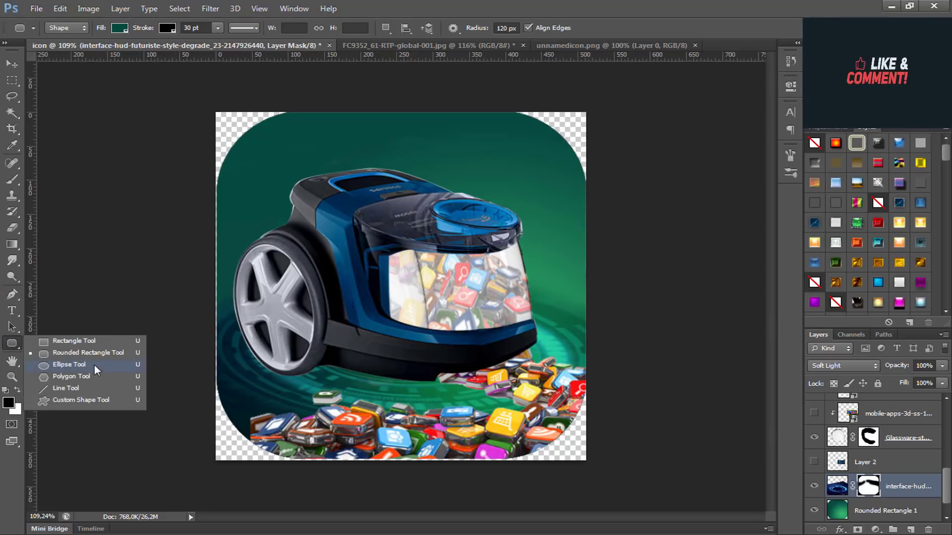
{"action": "left_click", "coordinate": [91, 342]}
{"action": "left_click_drag", "start_coordinate": [112, 220], "coordinate": [731, 374]}
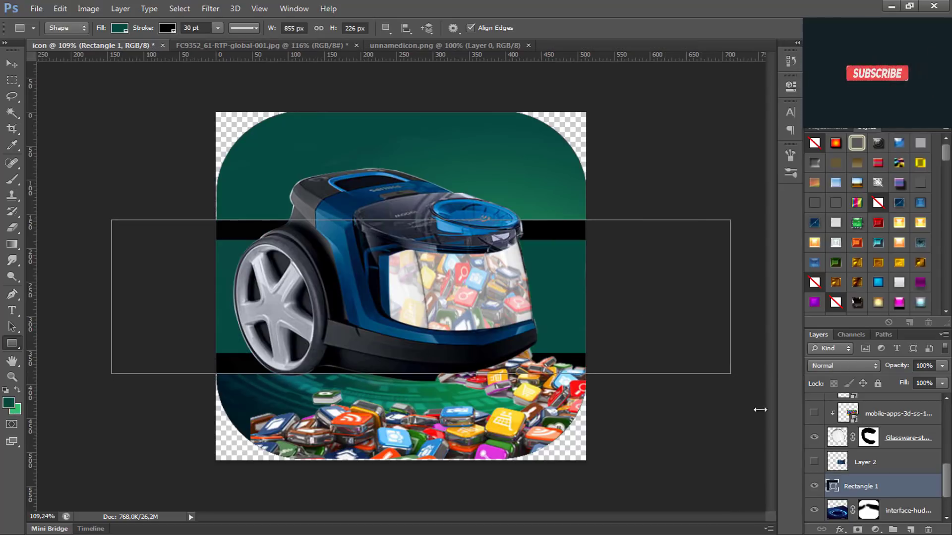
{"action": "left_click_drag", "start_coordinate": [150, 31], "coordinate": [45, 27]}
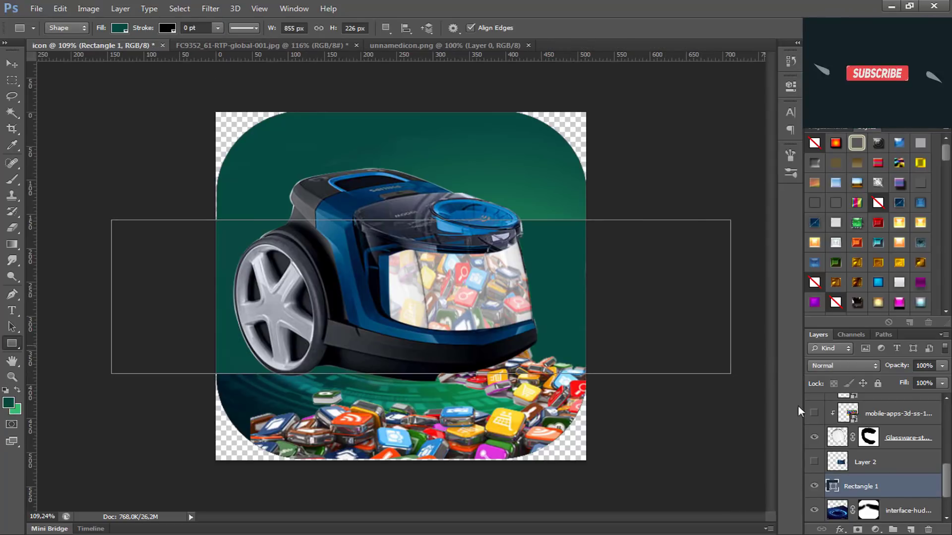
{"action": "right_click", "coordinate": [849, 483]}
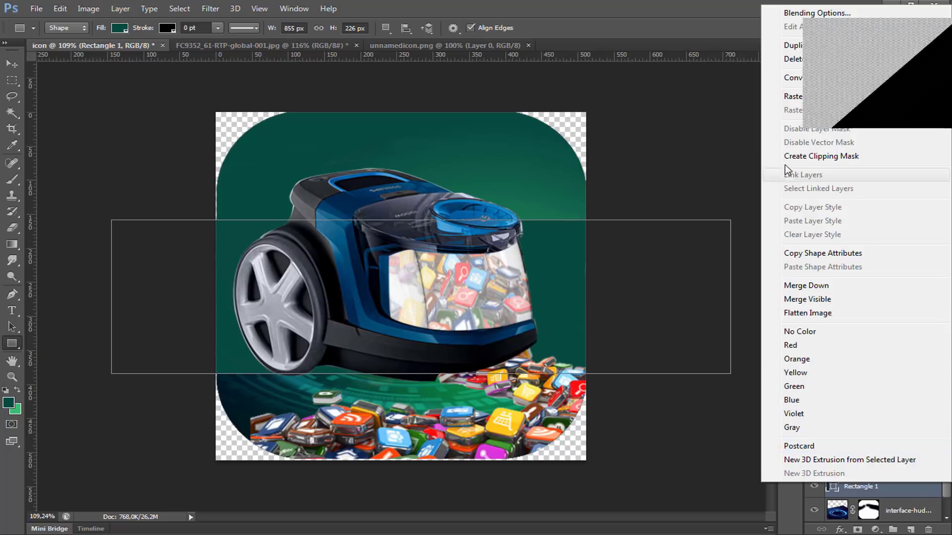
{"action": "left_click", "coordinate": [793, 96]}
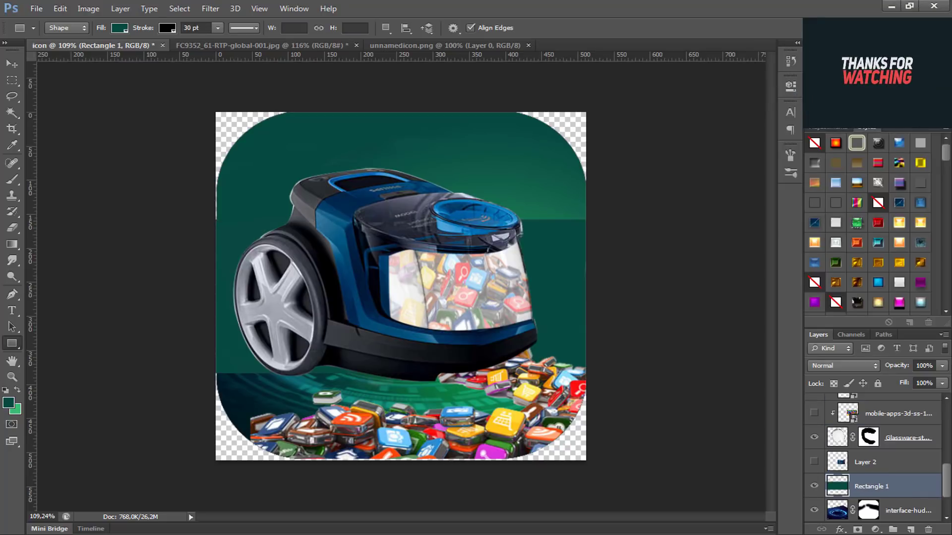
Step: Set the foreground colour to red ed2f2f and fill Rectangle 1 with it using the Paint Bucket, leaving nothing selected
{"action": "left_click", "coordinate": [8, 403]}
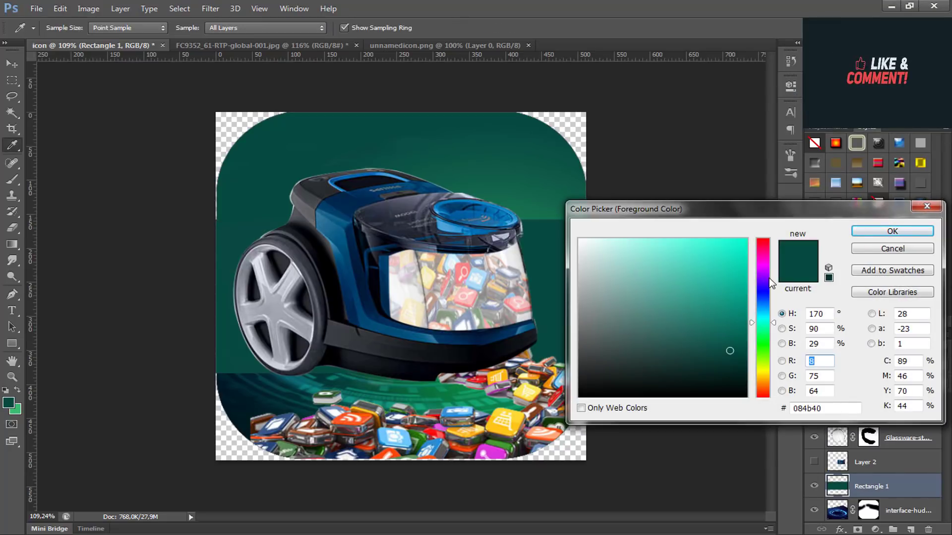
{"action": "left_click", "coordinate": [761, 240]}
{"action": "left_click", "coordinate": [729, 270]}
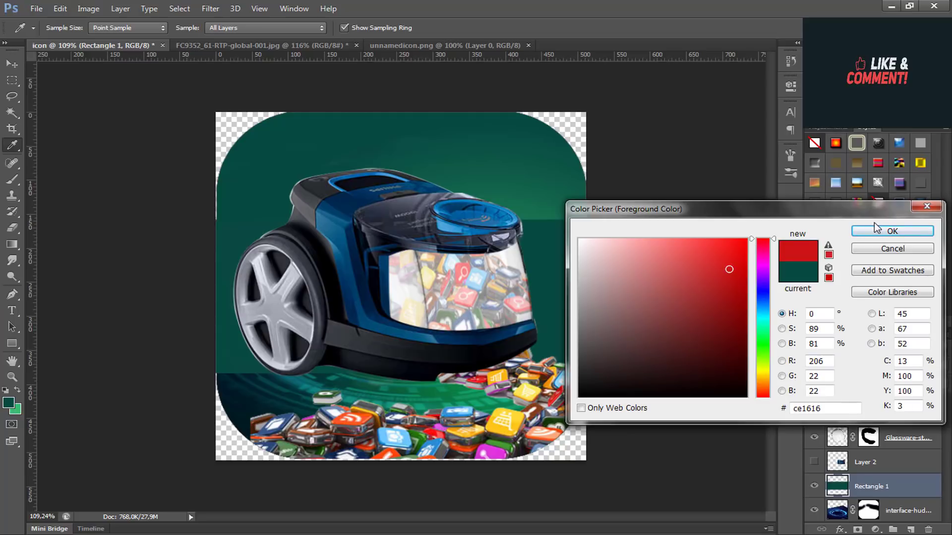
{"action": "left_click", "coordinate": [714, 248]}
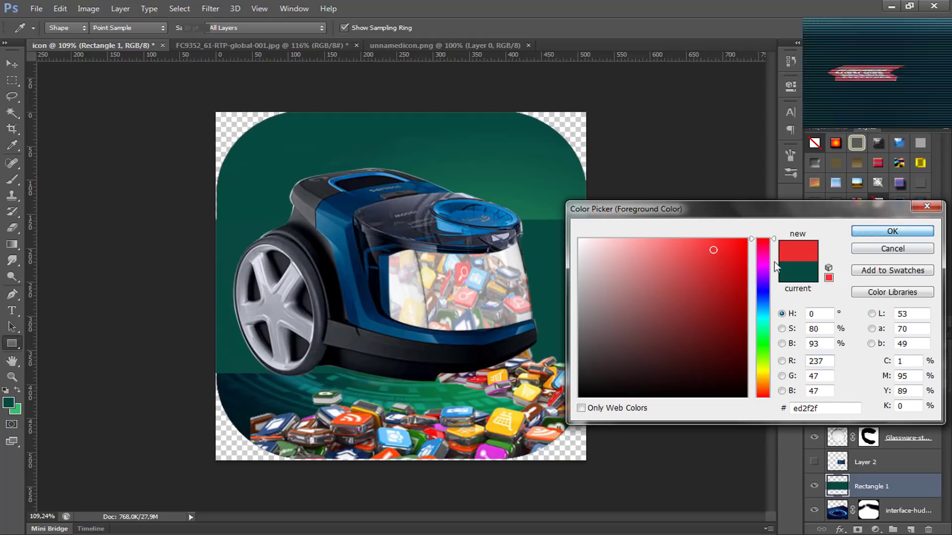
{"action": "left_click", "coordinate": [887, 231]}
{"action": "key", "text": "g"}
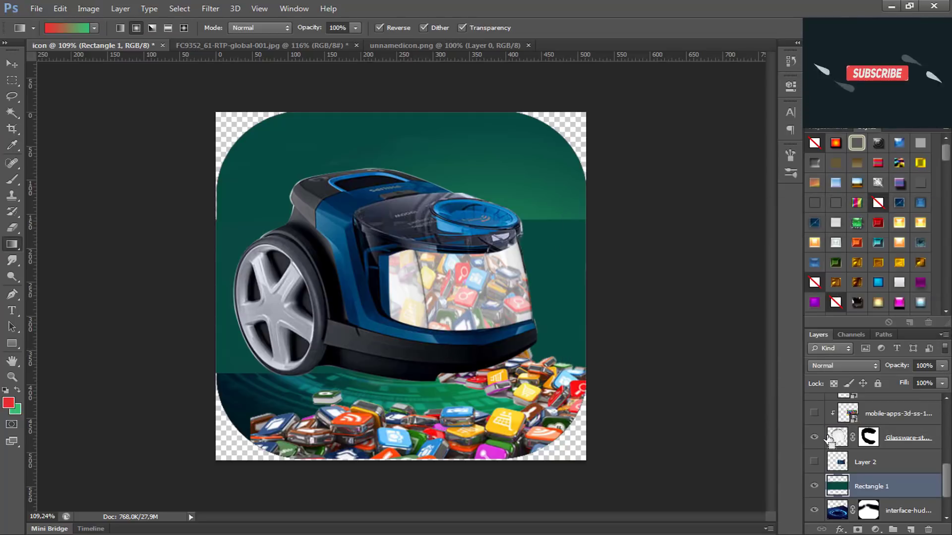
{"action": "right_click", "coordinate": [9, 245]}
{"action": "left_click", "coordinate": [58, 254]}
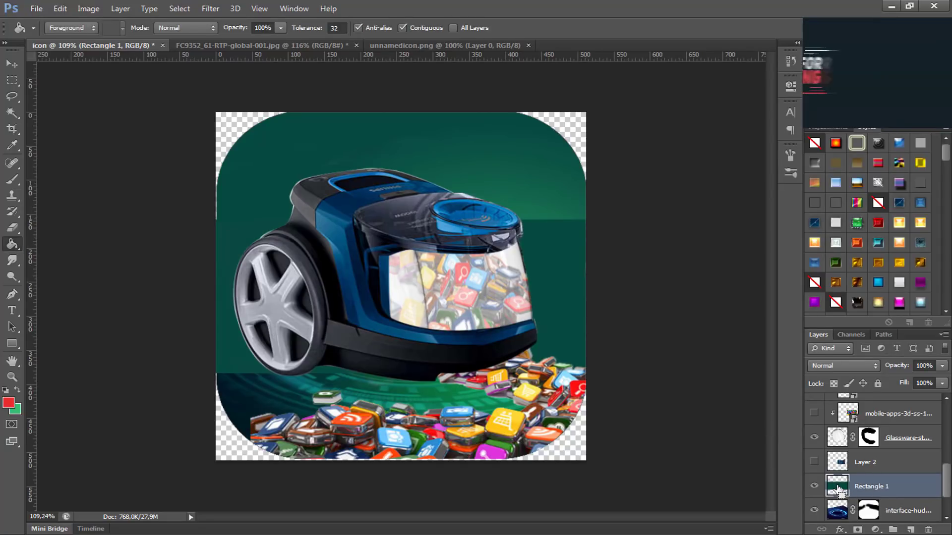
{"action": "key", "text": "ctrl+shift+d"}
{"action": "left_click", "coordinate": [566, 350]}
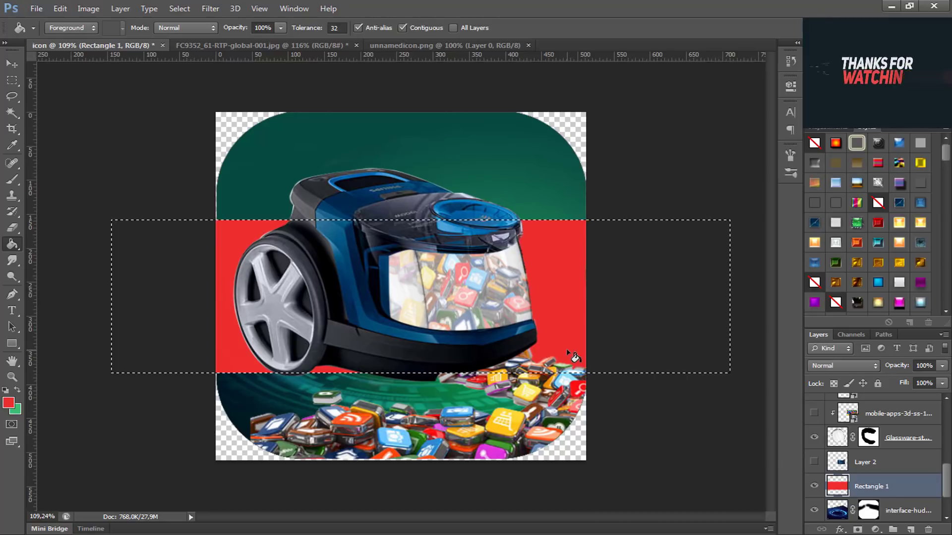
{"action": "key", "text": "ctrl+d"}
Step: Free-transform the red band: rotate it to about -28°, narrow it to about 54% height and lengthen it to about 120% width
{"action": "key", "text": "ctrl+t"}
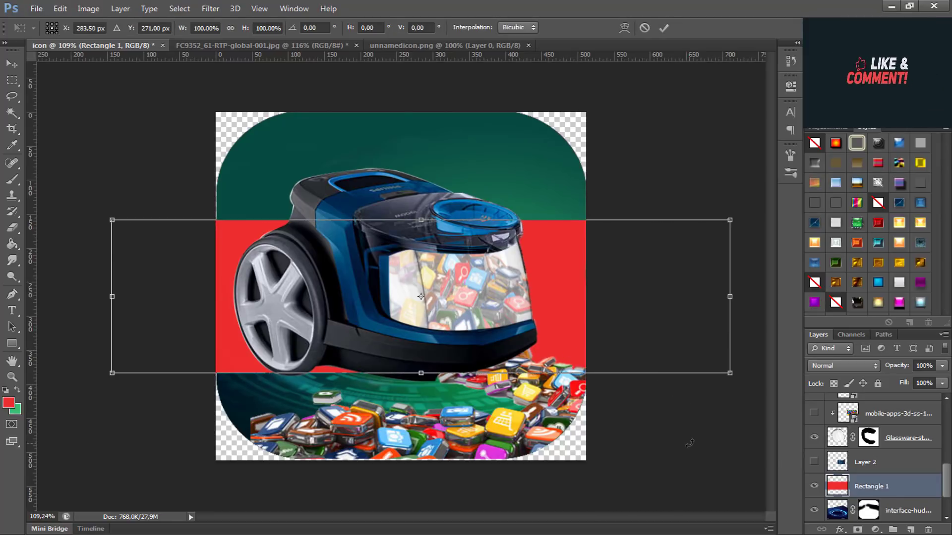
{"action": "left_click_drag", "start_coordinate": [685, 392], "coordinate": [653, 310]}
{"action": "left_click_drag", "start_coordinate": [536, 300], "coordinate": [453, 157]}
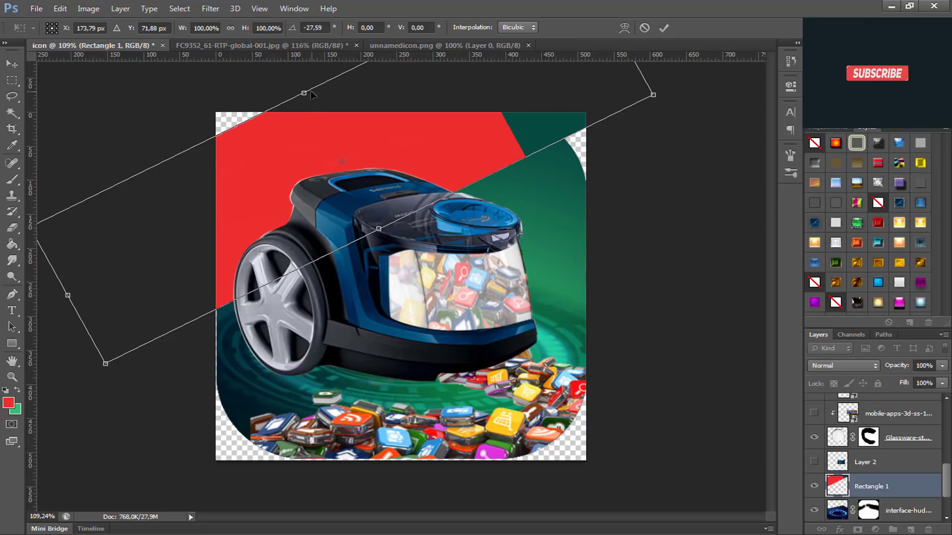
{"action": "left_click_drag", "start_coordinate": [304, 91], "coordinate": [325, 145]}
{"action": "mouse_move", "coordinate": [474, 185]}
{"action": "left_mouse_down"}
{"action": "mouse_move", "coordinate": [446, 158]}
{"action": "mouse_move", "coordinate": [460, 173]}
{"action": "left_mouse_up"}
{"action": "scroll", "coordinate": [460, 173], "scroll_direction": "down", "scroll_amount": 2}
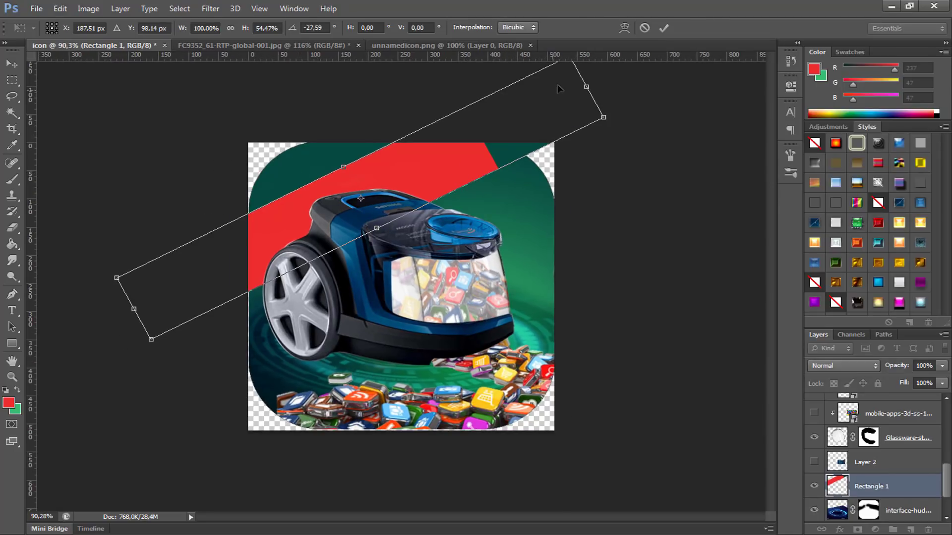
{"action": "left_click_drag", "start_coordinate": [587, 87], "coordinate": [675, 43]}
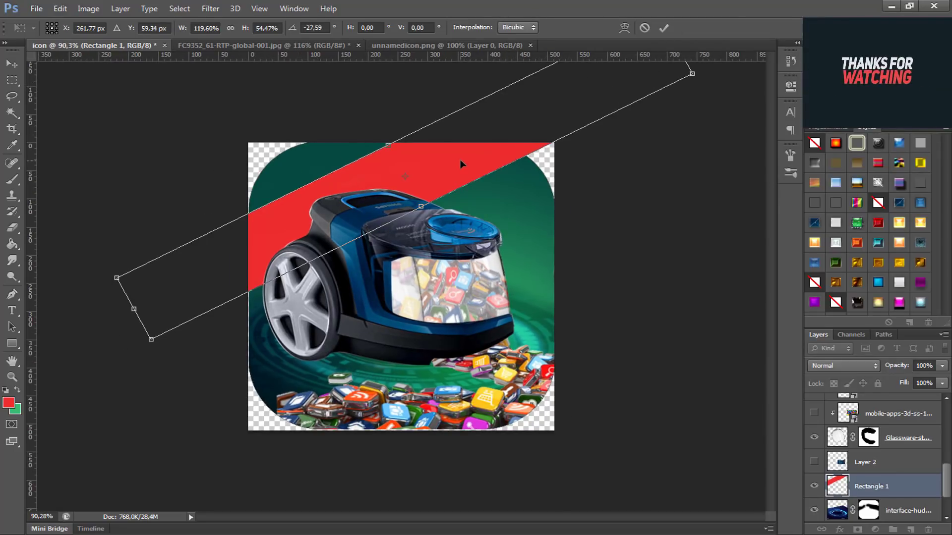
Step: Tilt the red band to about -42°, shift it across the icon's upper-left corner, narrow it further and apply the transform
{"action": "left_click_drag", "start_coordinate": [460, 159], "coordinate": [407, 158]}
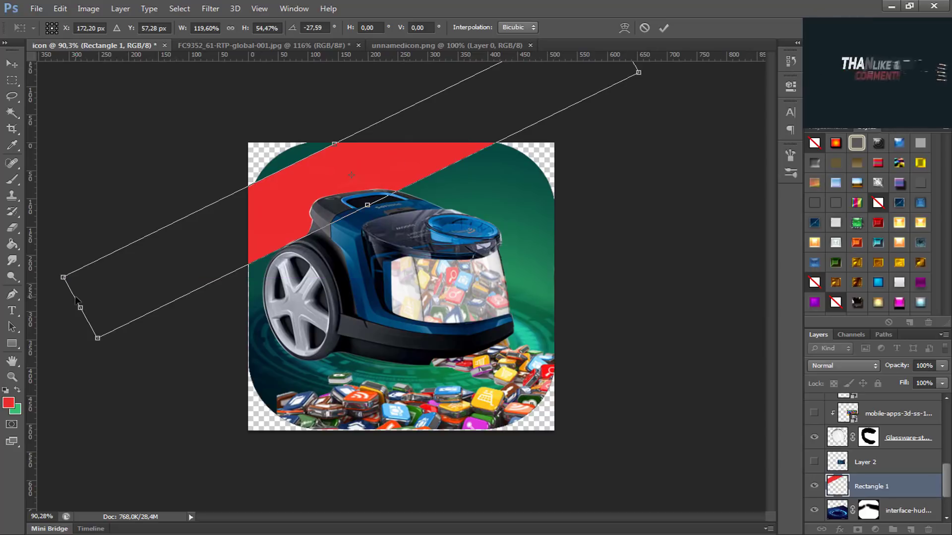
{"action": "left_click_drag", "start_coordinate": [57, 265], "coordinate": [79, 342]}
{"action": "left_click_drag", "start_coordinate": [269, 232], "coordinate": [254, 224]}
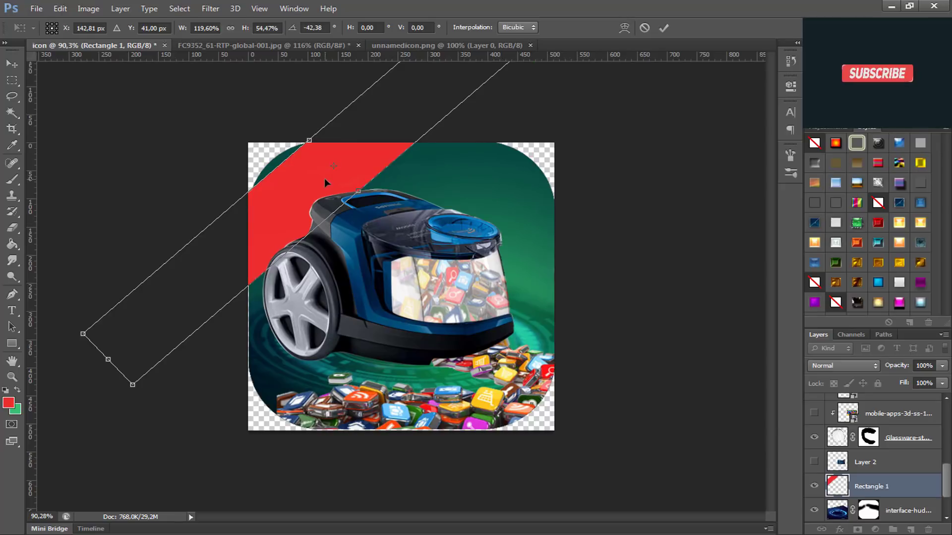
{"action": "left_click_drag", "start_coordinate": [325, 182], "coordinate": [336, 188]}
{"action": "mouse_move", "coordinate": [320, 151]}
{"action": "left_mouse_down"}
{"action": "mouse_move", "coordinate": [328, 171]}
{"action": "mouse_move", "coordinate": [316, 177]}
{"action": "left_mouse_up"}
{"action": "key", "text": "Return"}
{"action": "key", "text": "g"}
{"action": "scroll", "coordinate": [487, 298], "scroll_direction": "up", "scroll_amount": 3}
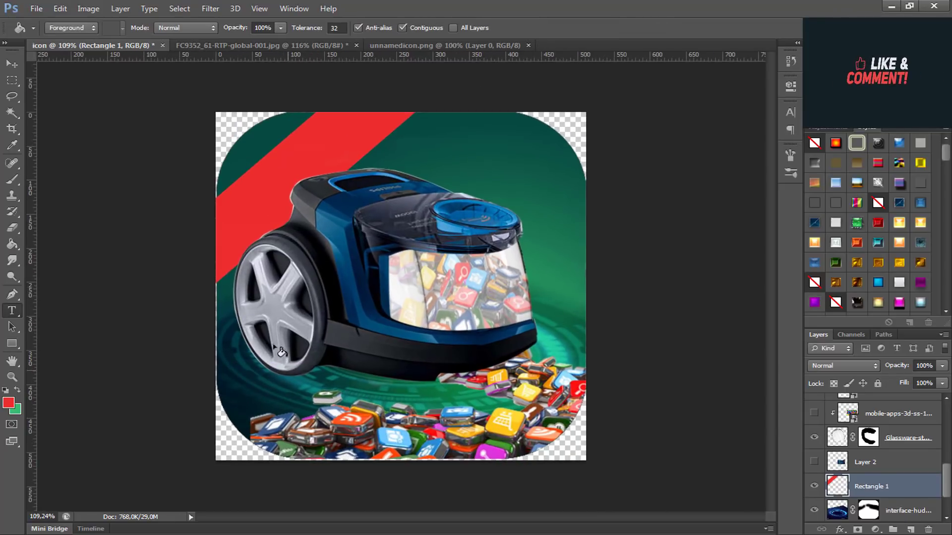
Step: Add the text "2019" in red Britannic Bold at about 96 pt over the lower part of the vacuum cleaner
{"action": "key", "text": "t"}
{"action": "left_click", "coordinate": [354, 339]}
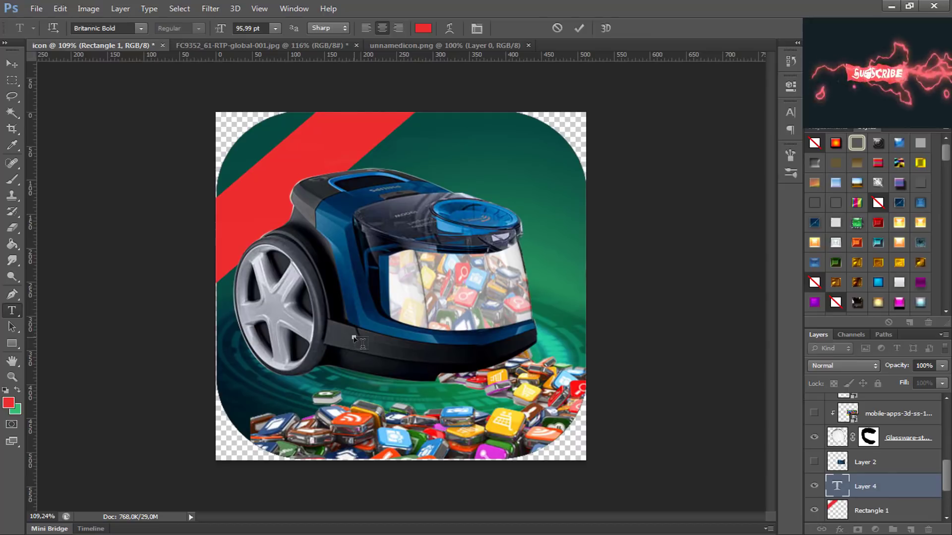
{"action": "type", "text": "2019"}
{"action": "key", "text": "ctrl+Return"}
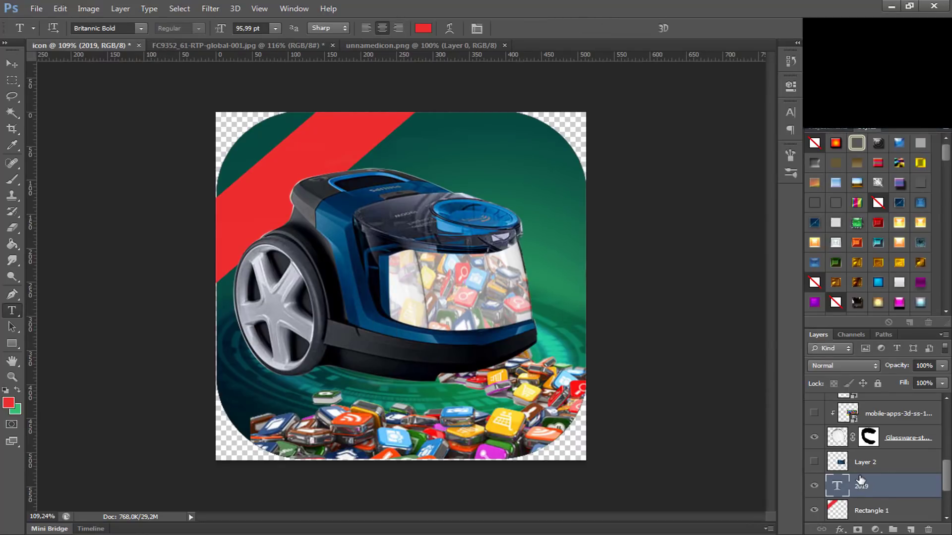
Step: Move the 2019 and Rectangle 1 layers above Layer 3 copy, and give the text a white-grey style with stroke, gradient overlay and drop shadow
{"action": "left_click", "coordinate": [862, 511], "text": "shift"}
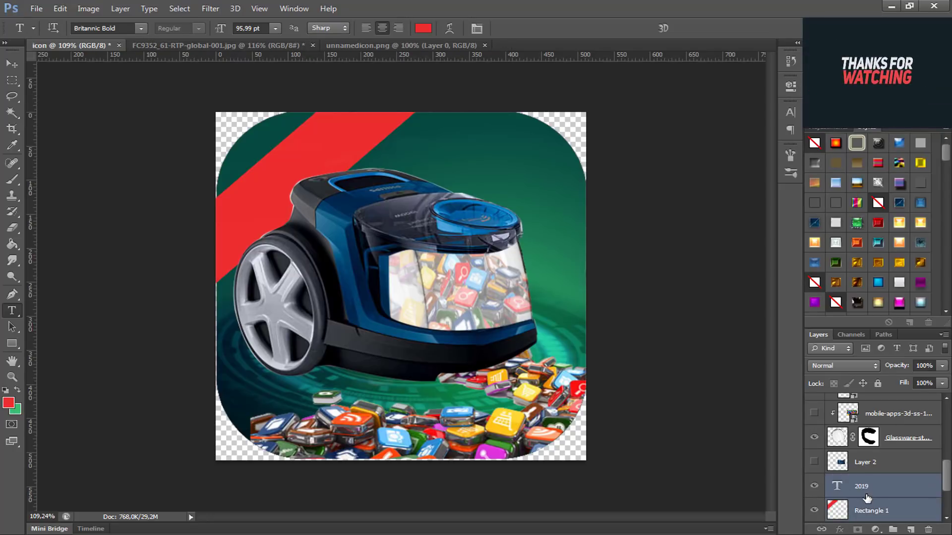
{"action": "left_click_drag", "start_coordinate": [866, 499], "coordinate": [831, 408]}
{"action": "left_click", "coordinate": [845, 411]}
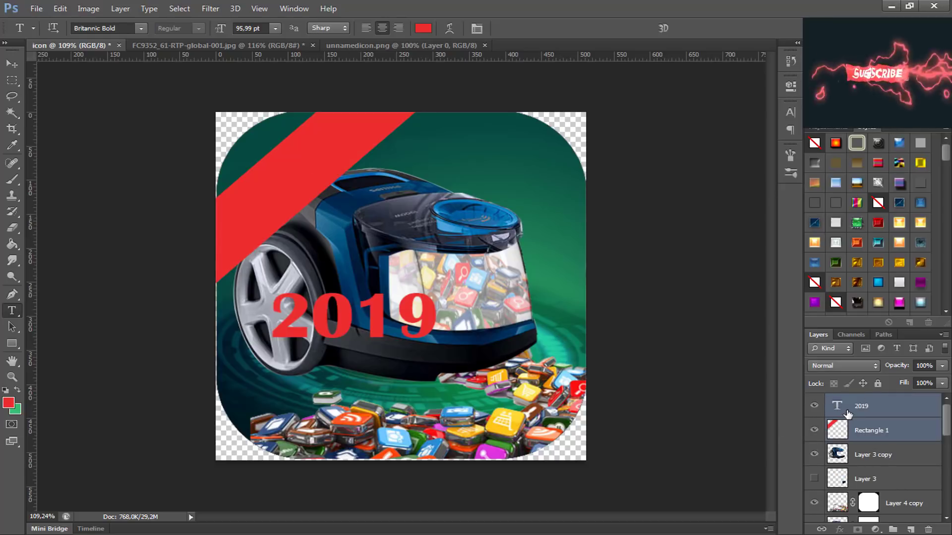
{"action": "left_click_drag", "start_coordinate": [624, 250], "coordinate": [395, 337]}
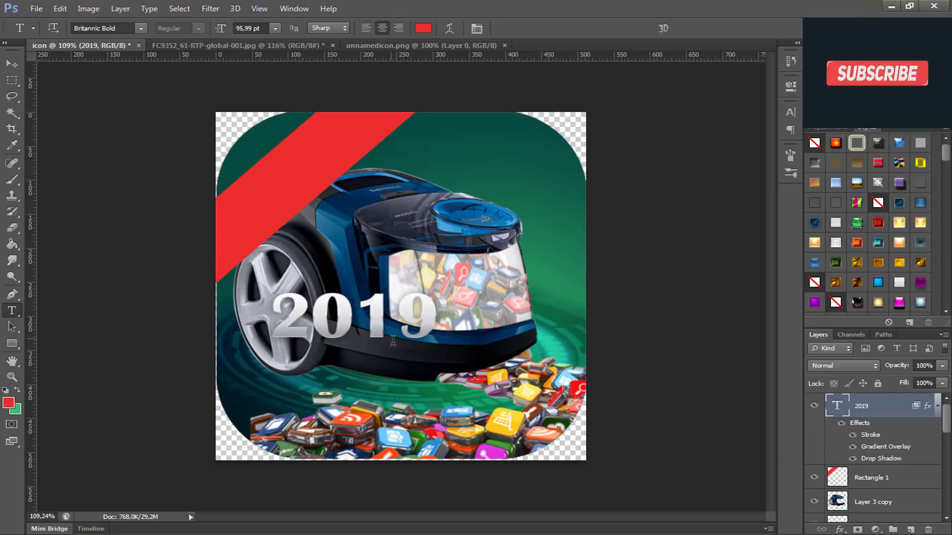
Step: Free-transform the 2019 text, rotating it to about -42° and moving it onto the red corner band
{"action": "key", "text": "ctrl+t"}
{"action": "left_click_drag", "start_coordinate": [513, 346], "coordinate": [516, 278]}
{"action": "left_click_drag", "start_coordinate": [376, 307], "coordinate": [330, 173]}
{"action": "left_click_drag", "start_coordinate": [539, 292], "coordinate": [529, 227]}
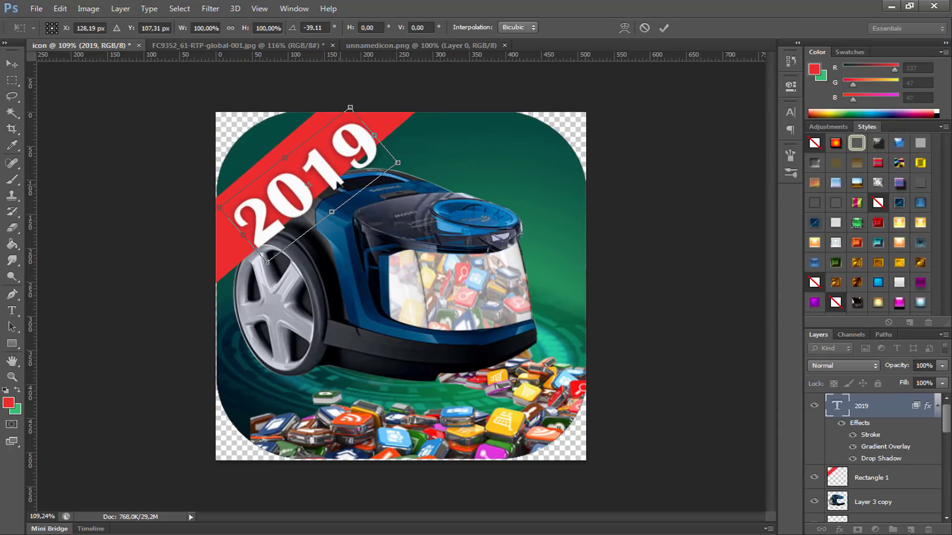
{"action": "left_click_drag", "start_coordinate": [338, 185], "coordinate": [327, 173]}
{"action": "left_click_drag", "start_coordinate": [454, 212], "coordinate": [438, 207]}
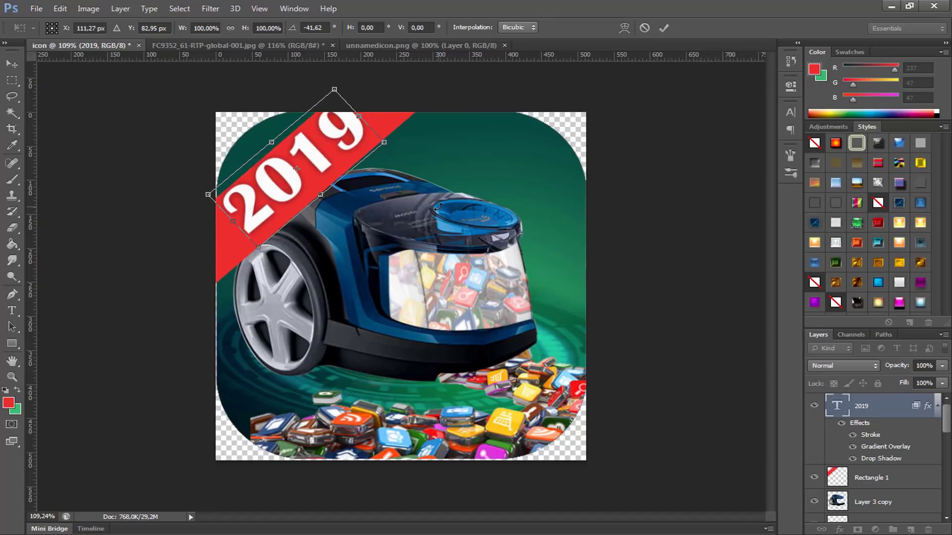
Step: Nudge the 2019 text down and to the left until it is centred on the red band, and apply the transform
{"action": "key", "text": "Down"}
{"action": "key", "text": "Down"}
{"action": "key", "text": "Down"}
{"action": "key", "text": "Down"}
{"action": "key", "text": "Down"}
{"action": "key", "text": "Down"}
{"action": "key", "text": "Down"}
{"action": "key", "text": "Left"}
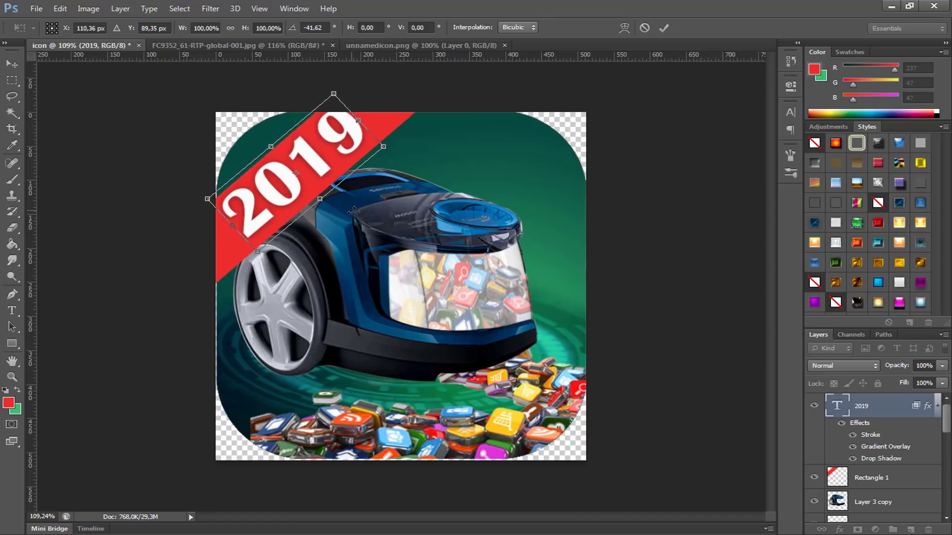
{"action": "key", "text": "Down"}
{"action": "key", "text": "Down"}
{"action": "key", "text": "Down"}
{"action": "key", "text": "Down"}
{"action": "key", "text": "Down"}
{"action": "key", "text": "Down"}
{"action": "key", "text": "Left"}
{"action": "key", "text": "Left"}
{"action": "key", "text": "Left"}
{"action": "key", "text": "Left"}
{"action": "key", "text": "Left"}
{"action": "key", "text": "Left"}
{"action": "key", "text": "Left"}
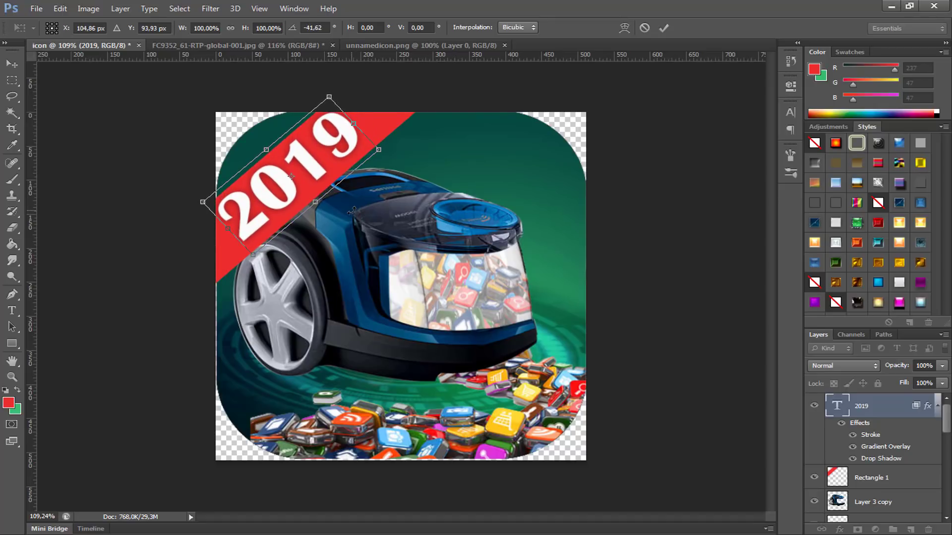
{"action": "key", "text": "Return"}
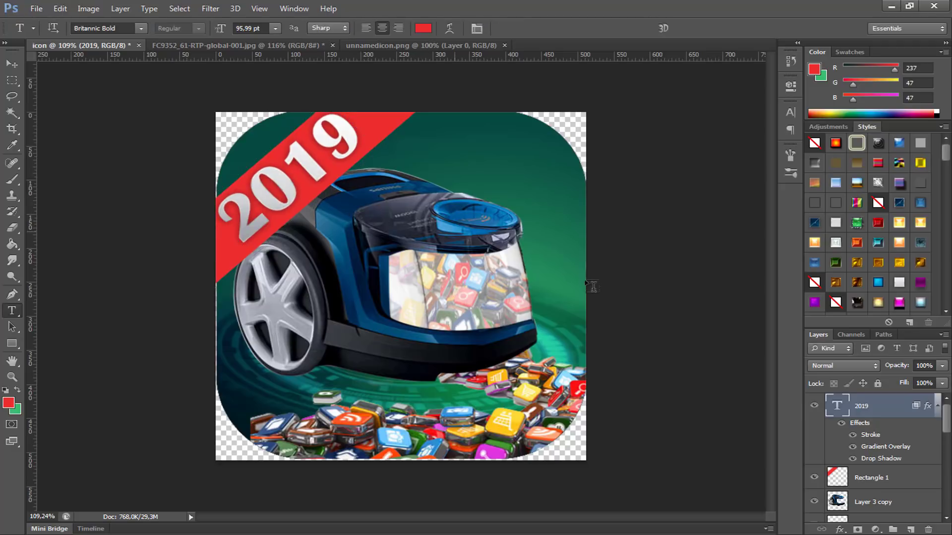
Step: Add a Bevel & Emboss effect to Rounded Rectangle 1, using a Smooth Inner Bevel with size 18 px and depth 100%
{"action": "scroll", "coordinate": [542, 374], "scroll_direction": "down", "scroll_amount": 1}
{"action": "scroll", "coordinate": [543, 374], "scroll_direction": "up", "scroll_amount": 2}
{"action": "scroll", "coordinate": [927, 481], "scroll_direction": "down", "scroll_amount": 5}
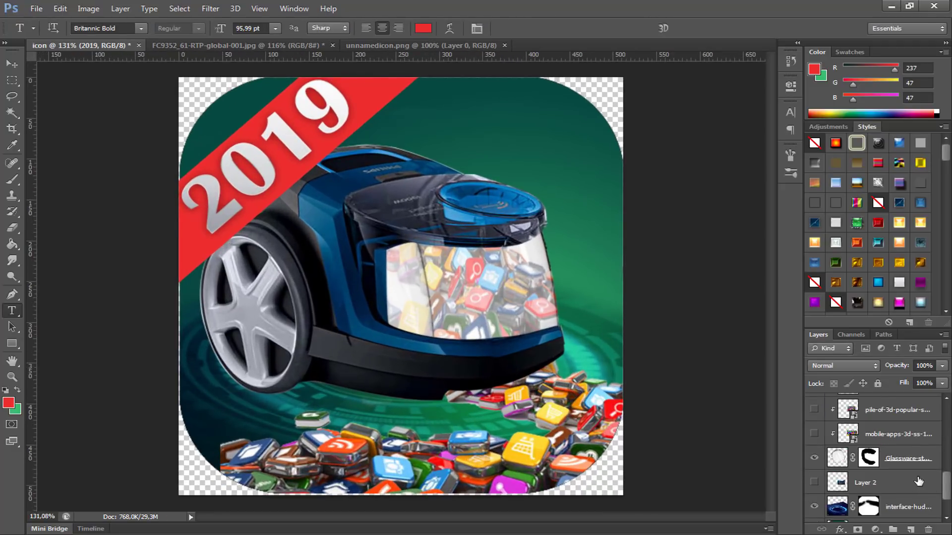
{"action": "left_click", "coordinate": [868, 491]}
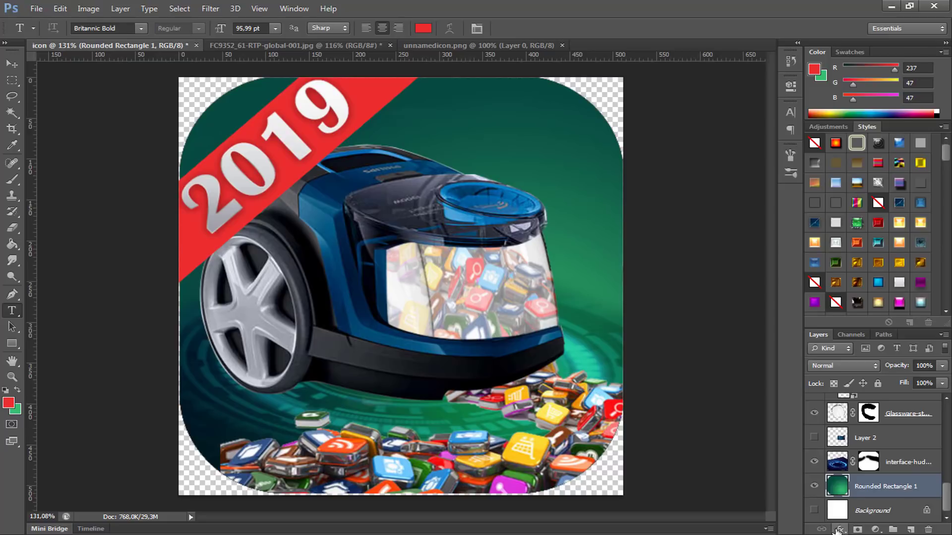
{"action": "left_click", "coordinate": [838, 530]}
{"action": "left_click", "coordinate": [835, 396]}
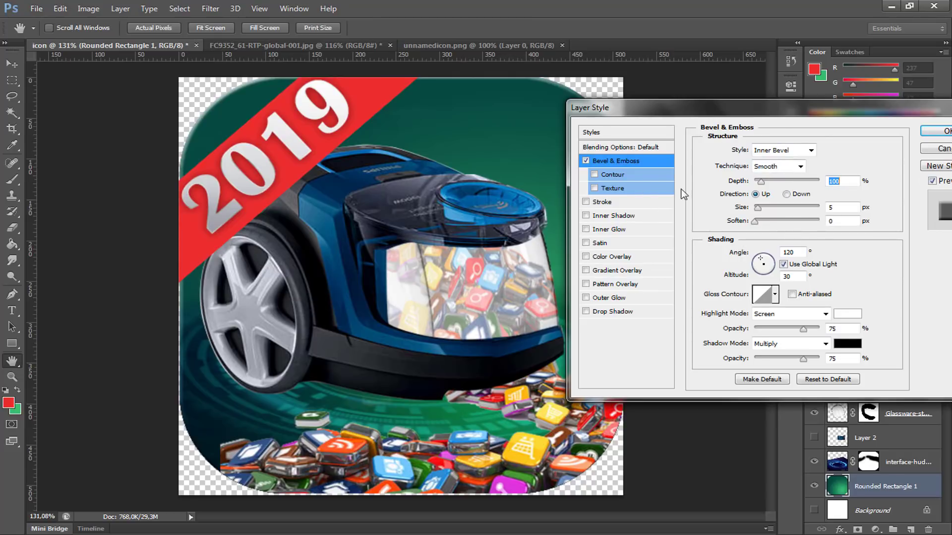
{"action": "left_click_drag", "start_coordinate": [762, 208], "coordinate": [763, 210]}
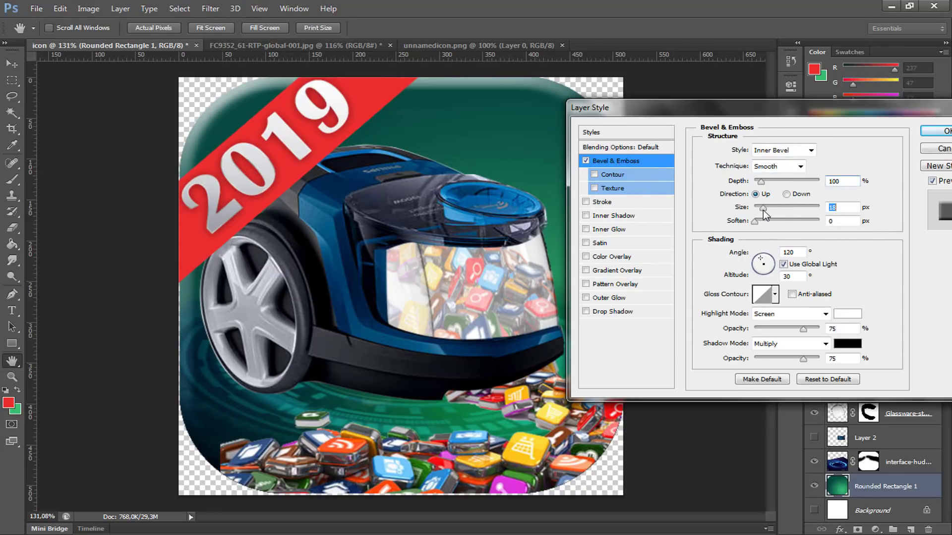
{"action": "left_click", "coordinate": [937, 131]}
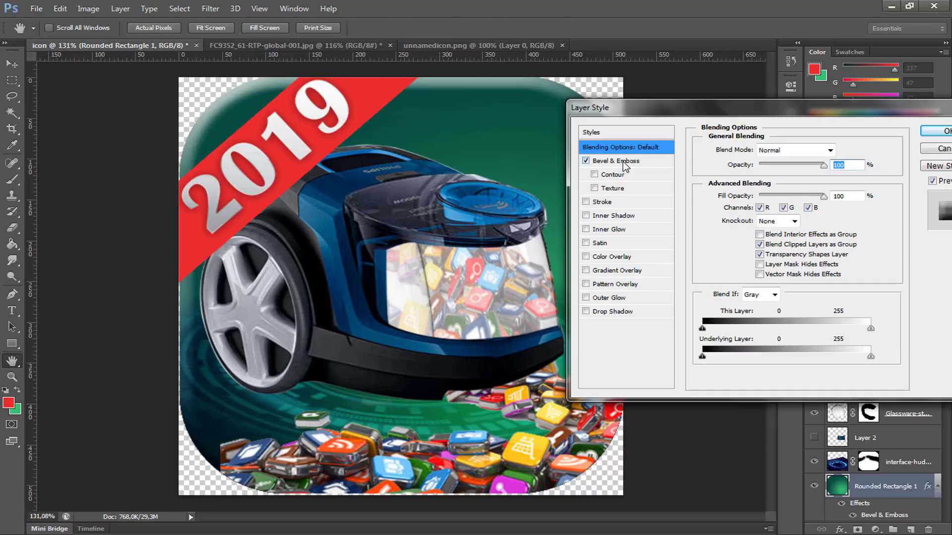
Step: Change the bevel direction of Rounded Rectangle 1 to Down
{"action": "left_click", "coordinate": [620, 161]}
{"action": "left_click", "coordinate": [787, 195]}
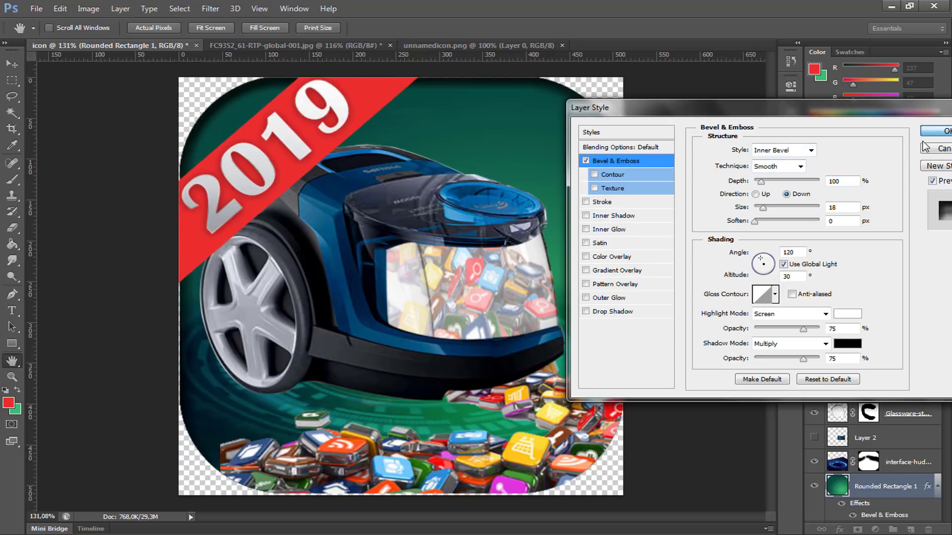
{"action": "left_click", "coordinate": [934, 131]}
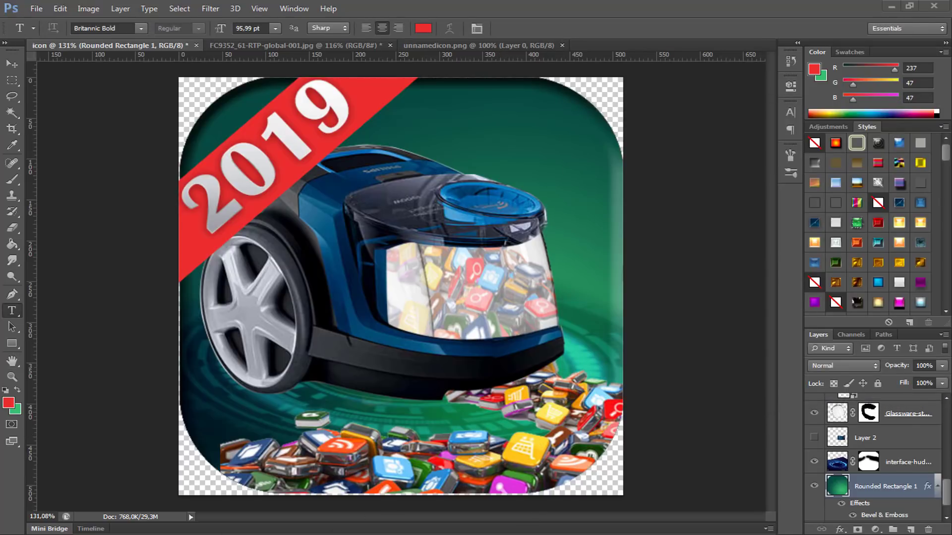
Step: Place the barre-de-chargement glowing dot ring image in the icon document and move its layer directly below Rectangle 1
{"action": "key", "text": "alt+Tab"}
{"action": "left_click_drag", "start_coordinate": [228, 96], "coordinate": [472, 220]}
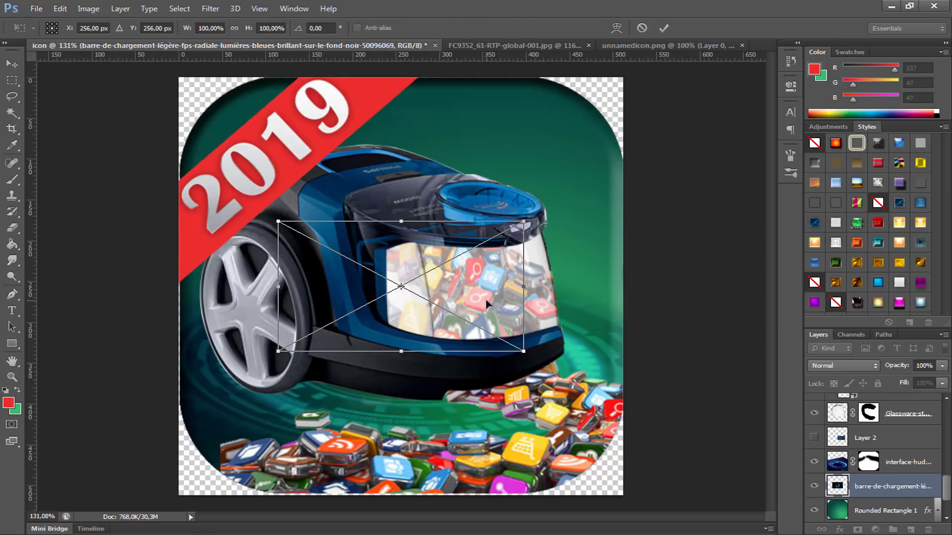
{"action": "key", "text": "Return"}
{"action": "left_click_drag", "start_coordinate": [849, 487], "coordinate": [862, 377]}
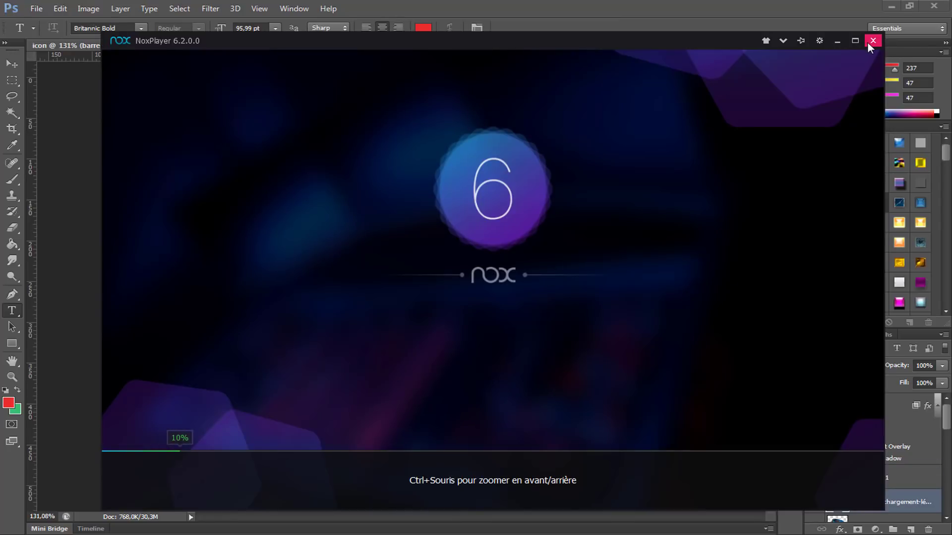
{"action": "left_click", "coordinate": [708, 17]}
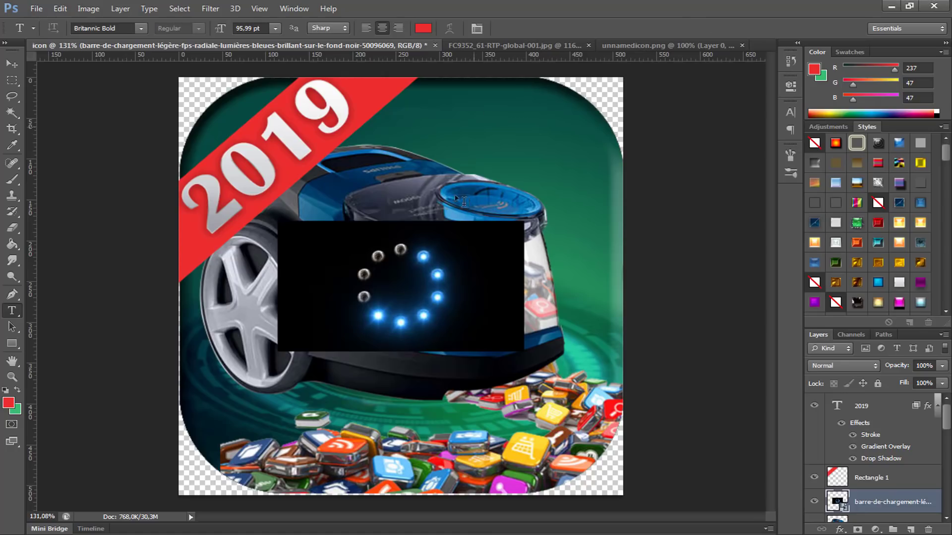
Step: Set the blend mode of the dot ring layer to Screen
{"action": "left_click", "coordinate": [834, 366]}
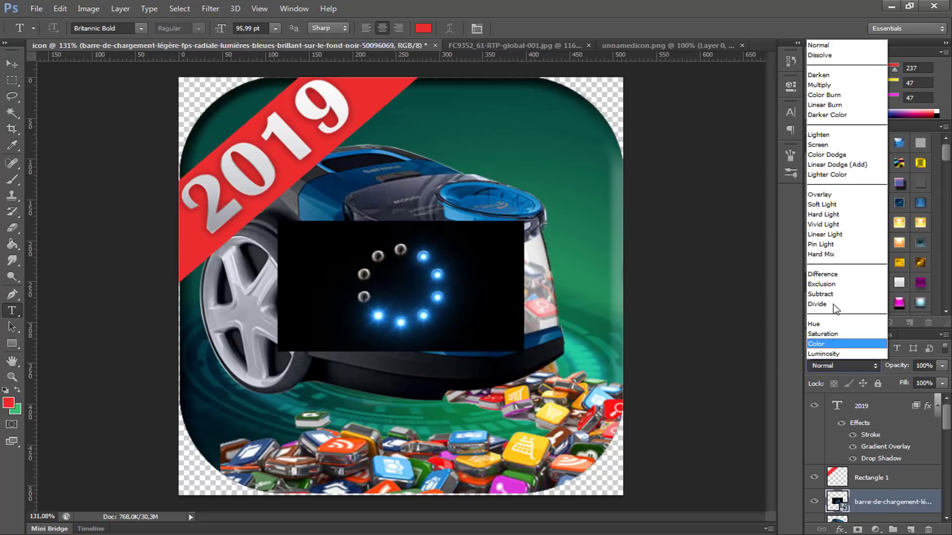
{"action": "left_click", "coordinate": [826, 144]}
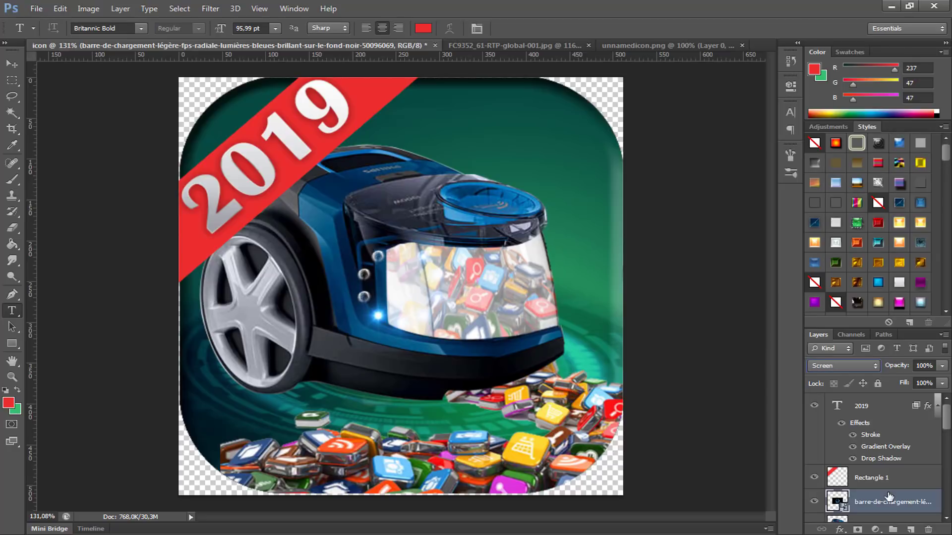
{"action": "left_click", "coordinate": [390, 326]}
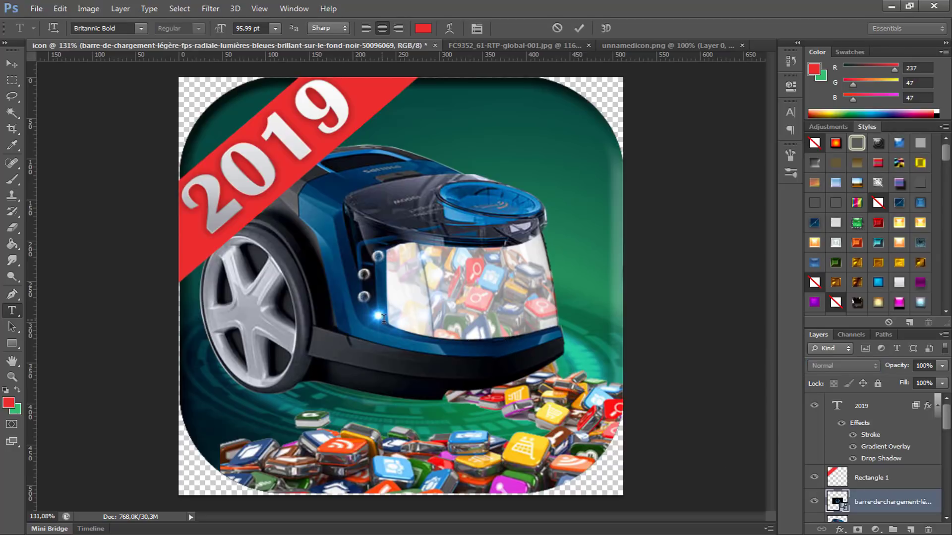
{"action": "key", "text": "Escape"}
Step: Move the dot ring onto the vacuum's round blue cap and free-transform it to 42.5% height with about 0° rotation to match the cap
{"action": "key", "text": "v"}
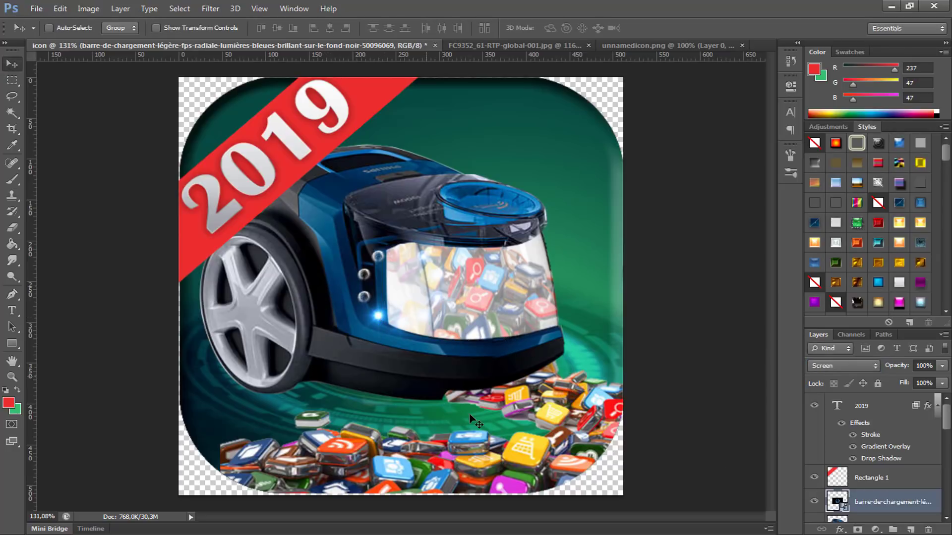
{"action": "left_click_drag", "start_coordinate": [392, 352], "coordinate": [490, 233]}
{"action": "key", "text": "ctrl+t"}
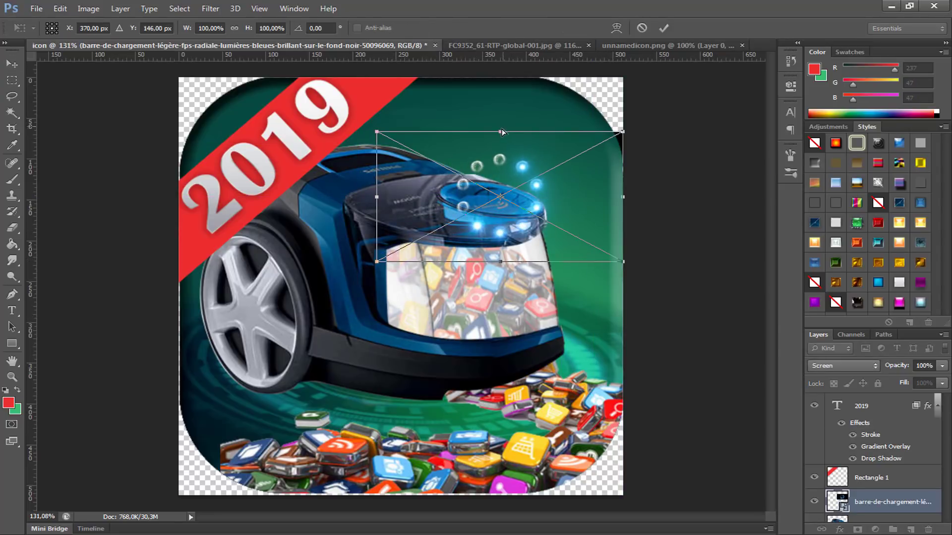
{"action": "left_click_drag", "start_coordinate": [502, 132], "coordinate": [486, 177]}
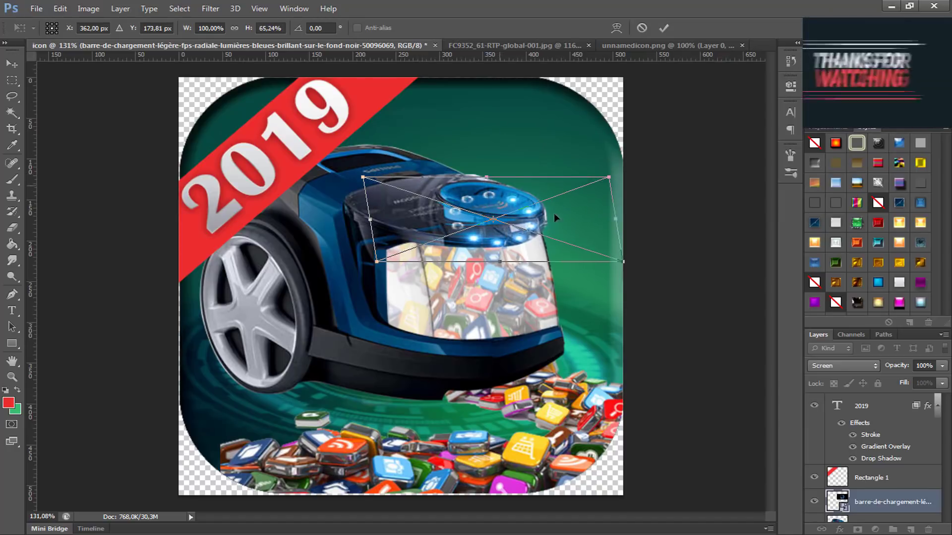
{"action": "left_click_drag", "start_coordinate": [588, 212], "coordinate": [589, 189]}
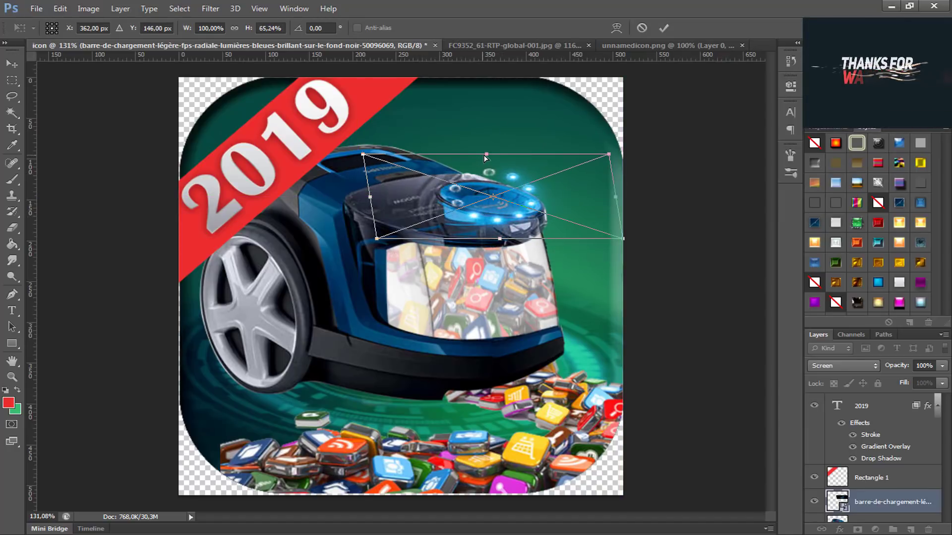
{"action": "left_click_drag", "start_coordinate": [485, 155], "coordinate": [487, 172]}
{"action": "left_click_drag", "start_coordinate": [567, 249], "coordinate": [618, 230]}
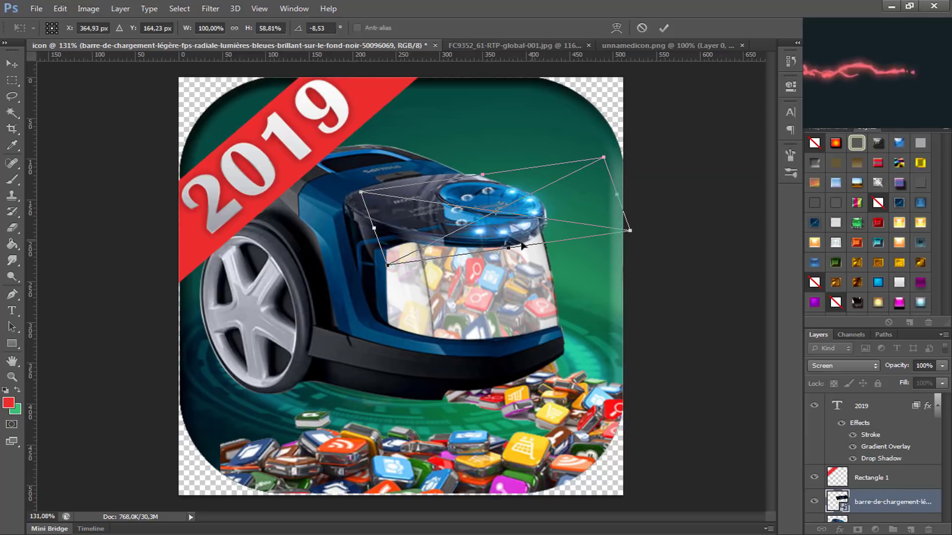
{"action": "left_click_drag", "start_coordinate": [506, 246], "coordinate": [498, 221]}
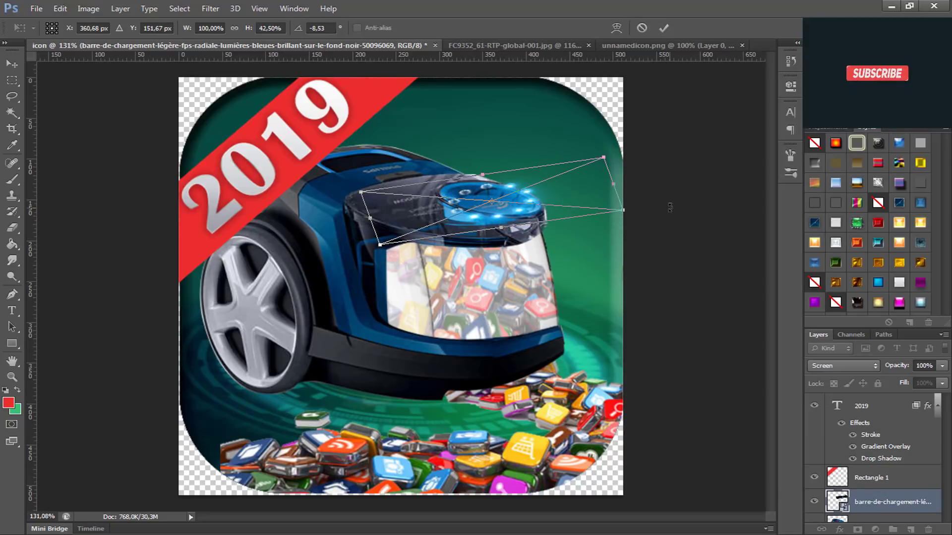
{"action": "left_click_drag", "start_coordinate": [671, 207], "coordinate": [681, 249]}
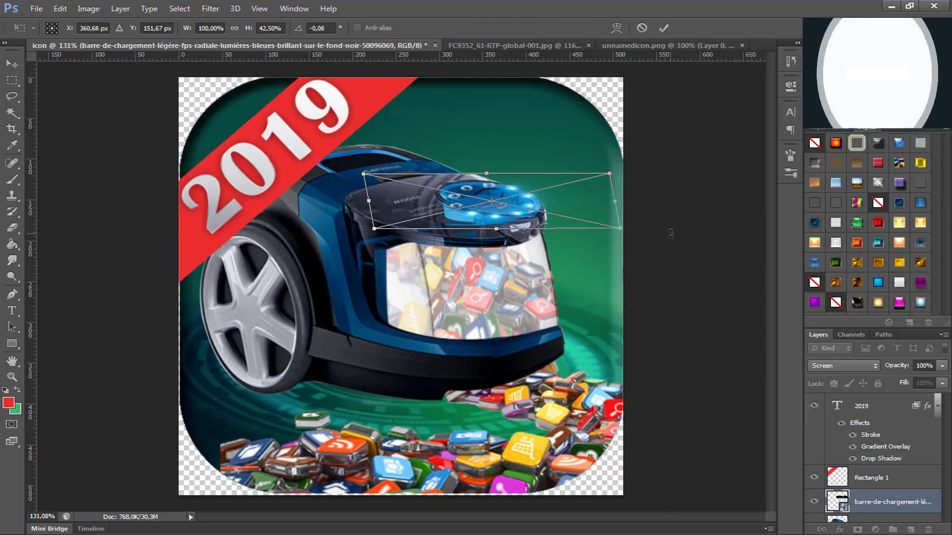
{"action": "key", "text": "Right"}
{"action": "key", "text": "Right"}
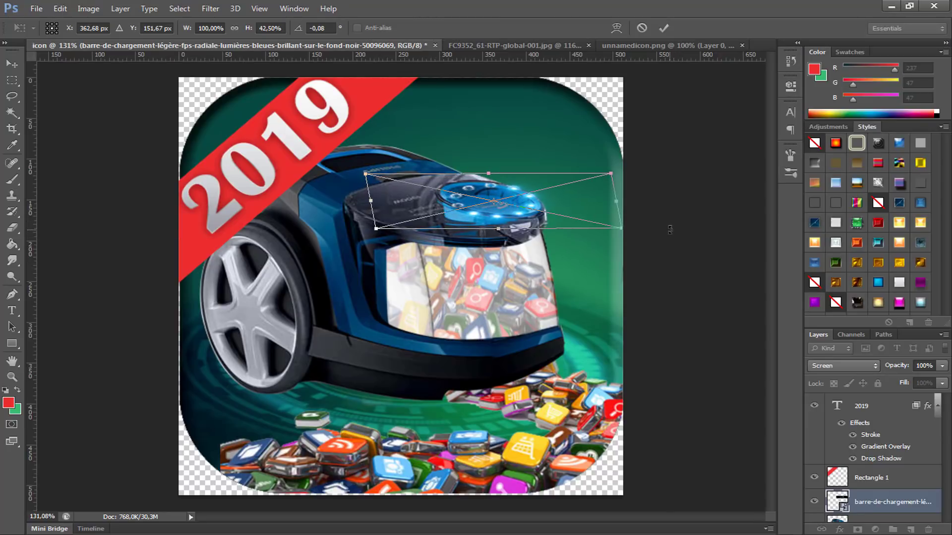
{"action": "key", "text": "Return"}
Step: Rasterize the dot ring layer and erase its unlit grey dots with the Eraser, leaving only the glowing blue ones
{"action": "key", "text": "e"}
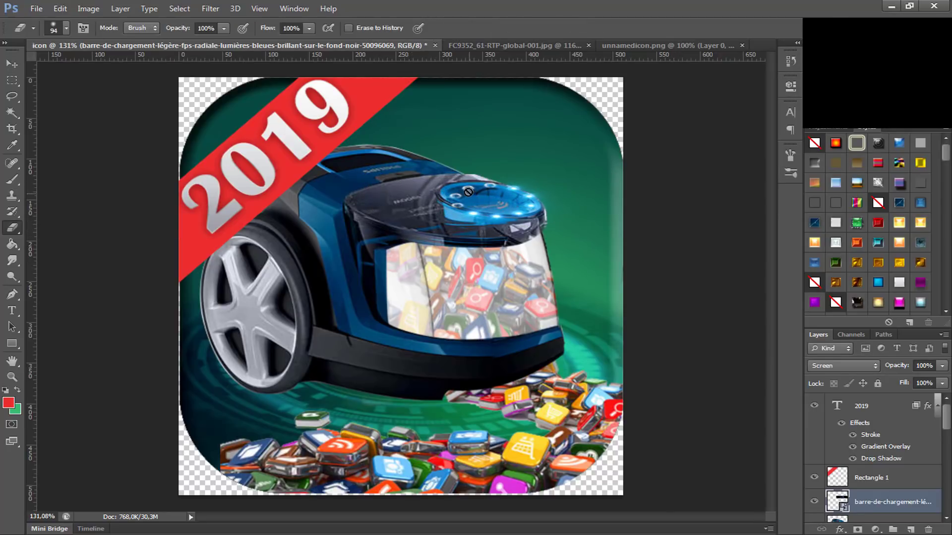
{"action": "left_click", "coordinate": [469, 194]}
{"action": "left_click", "coordinate": [447, 216]}
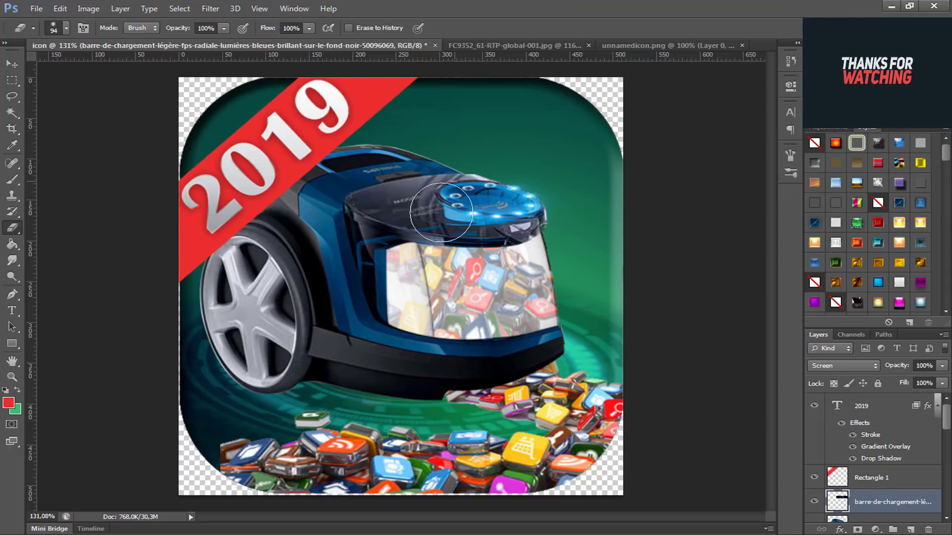
{"action": "left_click_drag", "start_coordinate": [447, 226], "coordinate": [417, 219]}
{"action": "scroll", "coordinate": [429, 200], "scroll_direction": "up", "scroll_amount": 3}
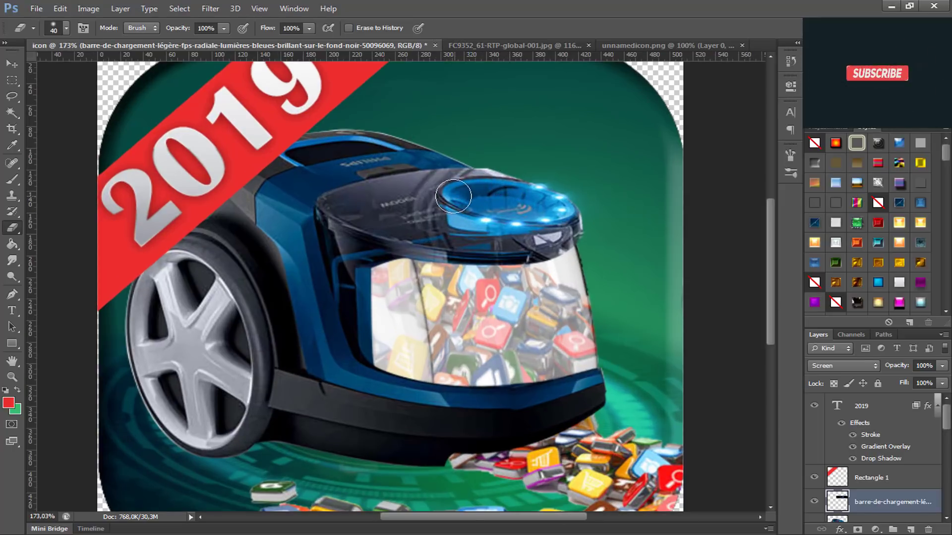
{"action": "scroll", "coordinate": [502, 242], "scroll_direction": "down", "scroll_amount": 3}
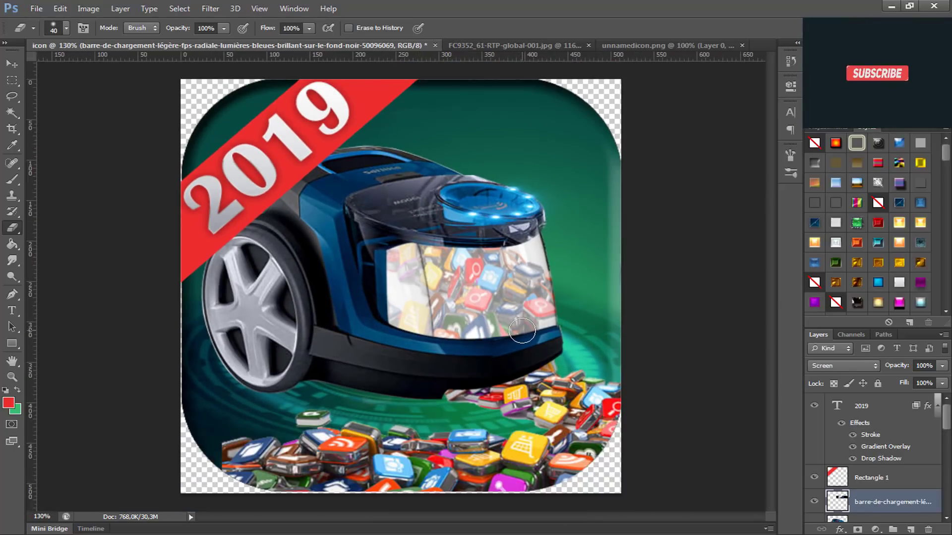
Step: Duplicate the glowing dots layer, rotate the copy to about -168.7°, and nudge it left and up to complete the ring around the cap
{"action": "key", "text": "ctrl+j"}
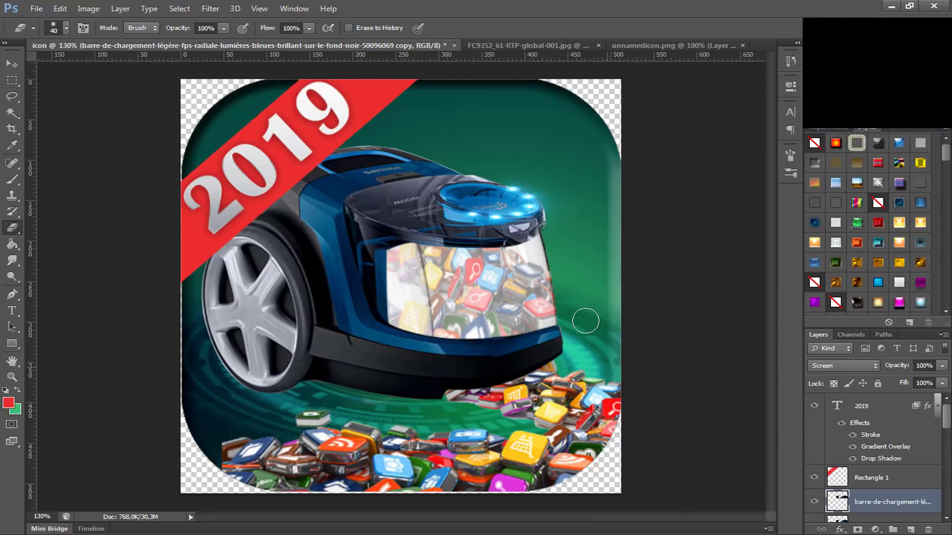
{"action": "key", "text": "ctrl+t"}
{"action": "left_click_drag", "start_coordinate": [616, 270], "coordinate": [399, 118]}
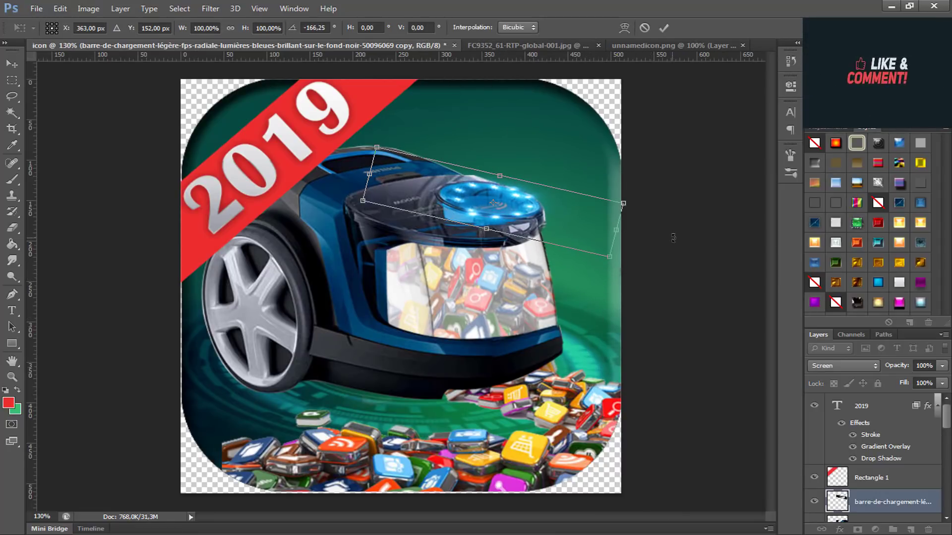
{"action": "left_click_drag", "start_coordinate": [674, 238], "coordinate": [673, 230]}
{"action": "key", "text": "Left"}
{"action": "key", "text": "Left"}
{"action": "key", "text": "Left"}
{"action": "key", "text": "Left"}
{"action": "key", "text": "Left"}
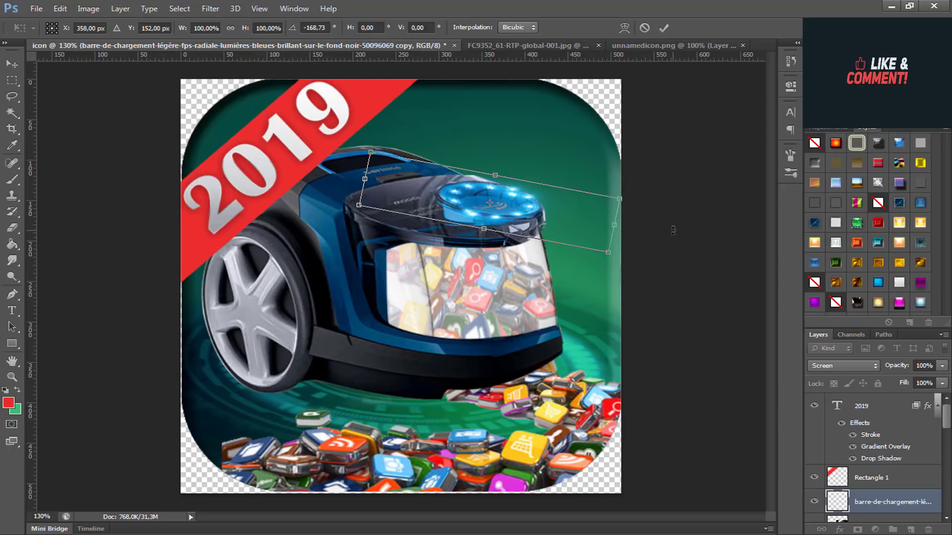
{"action": "key", "text": "Up"}
{"action": "key", "text": "Up"}
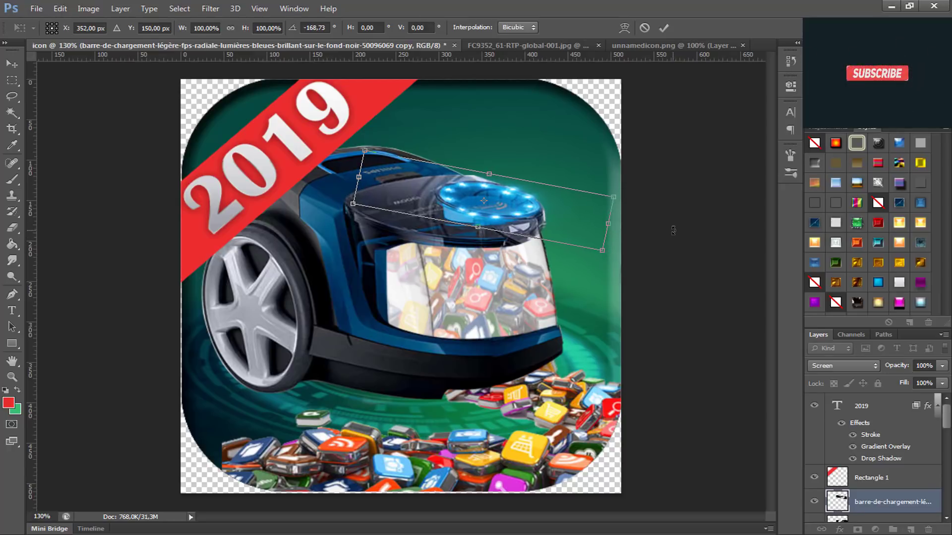
{"action": "key", "text": "Return"}
Step: Place the economie-future-abstract-hud-graph image in the icon and move its layer behind the vacuum, directly above the interface-hud layer
{"action": "key", "text": "e"}
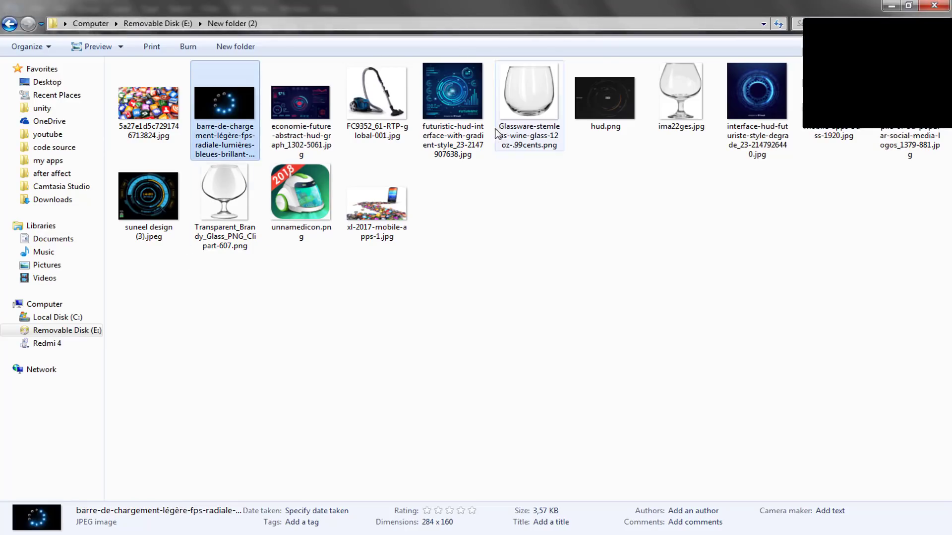
{"action": "left_click_drag", "start_coordinate": [301, 104], "coordinate": [563, 231]}
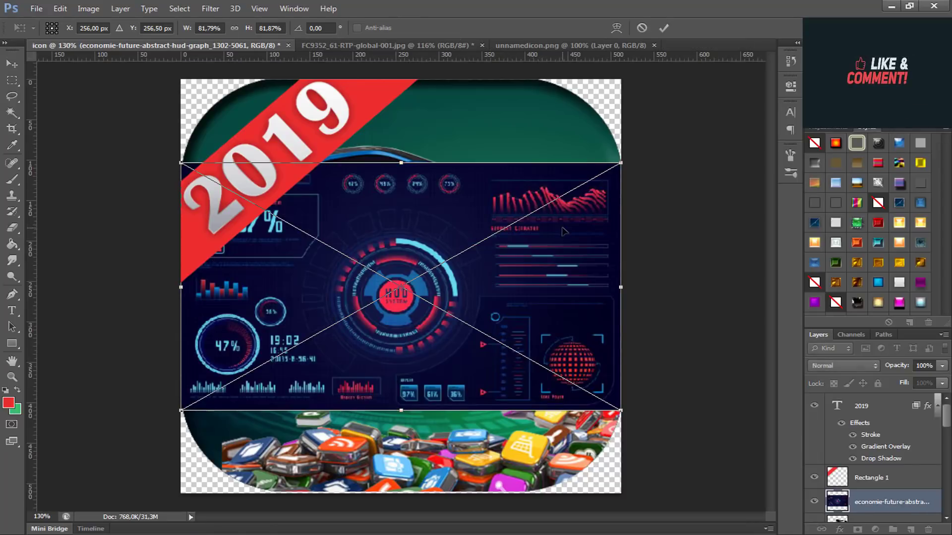
{"action": "key", "text": "Return"}
{"action": "scroll", "coordinate": [877, 516], "scroll_direction": "down", "scroll_amount": 8}
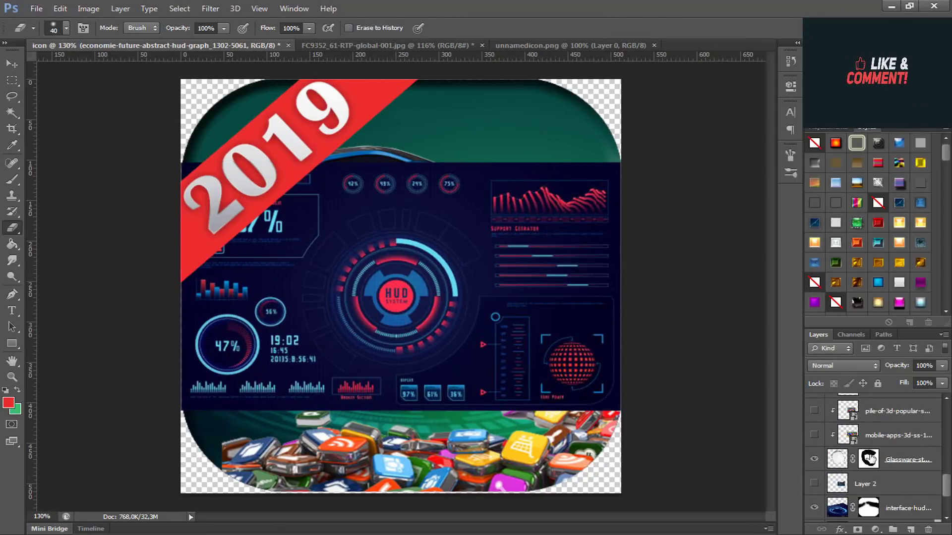
{"action": "scroll", "coordinate": [890, 434], "scroll_direction": "up", "scroll_amount": 7}
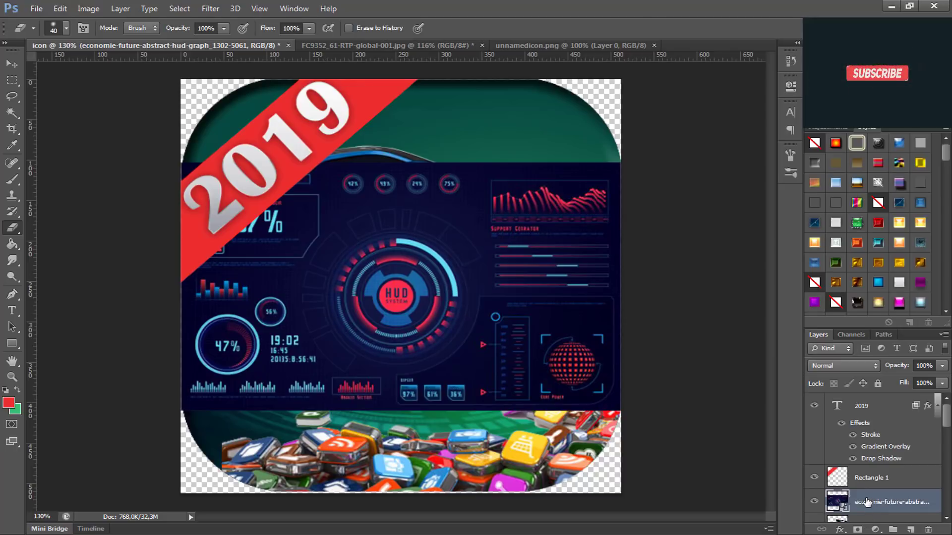
{"action": "left_click_drag", "start_coordinate": [867, 505], "coordinate": [882, 414]}
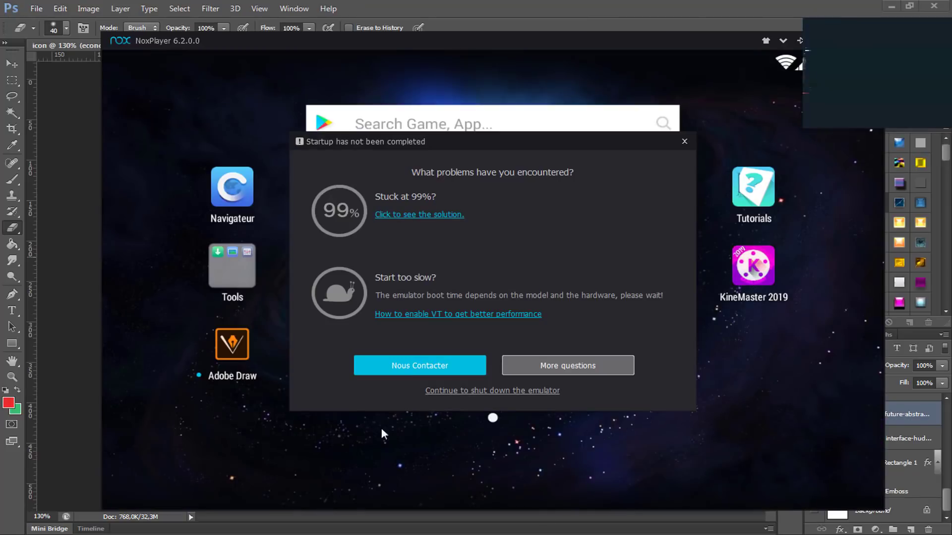
{"action": "left_click", "coordinate": [263, 534]}
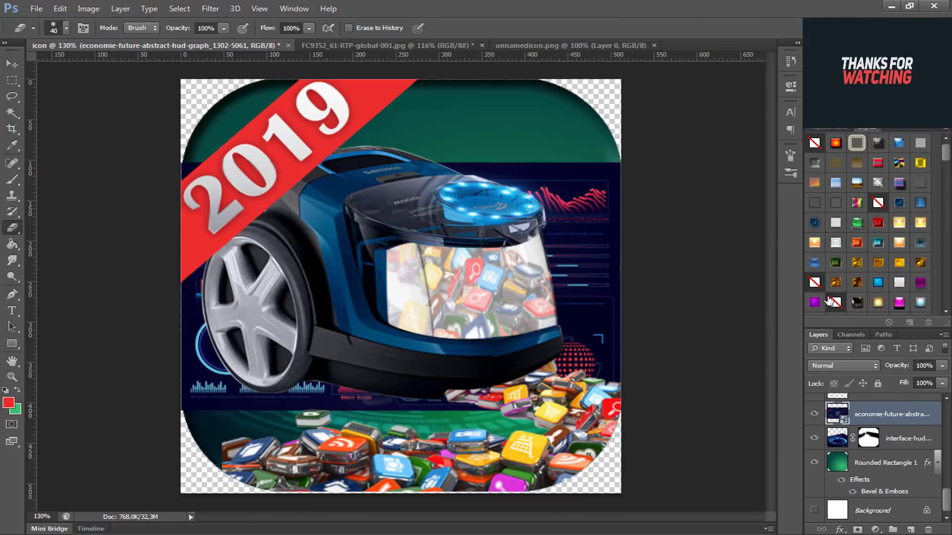
Step: Set the blend mode of the economie-future HUD graph layer to Lighten
{"action": "left_click", "coordinate": [859, 368]}
{"action": "left_click", "coordinate": [831, 136]}
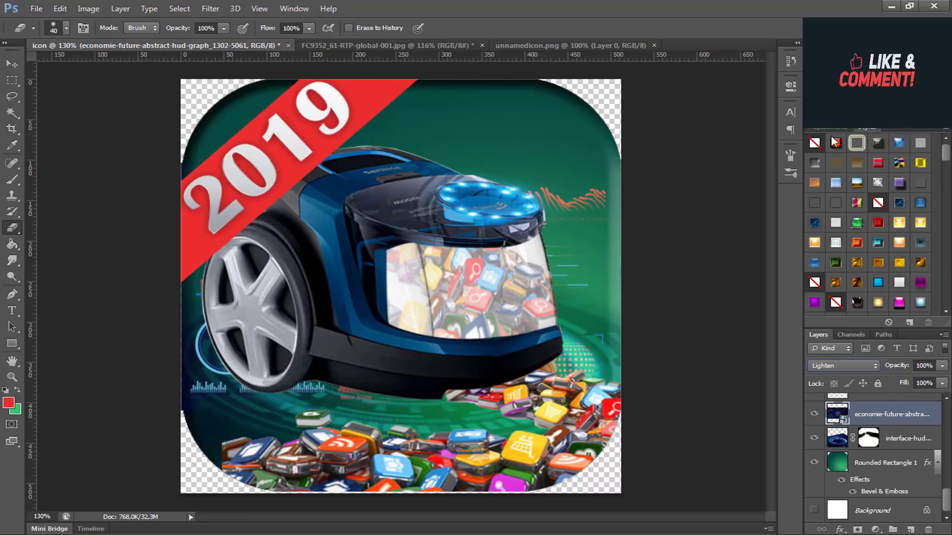
{"action": "key", "text": "Up"}
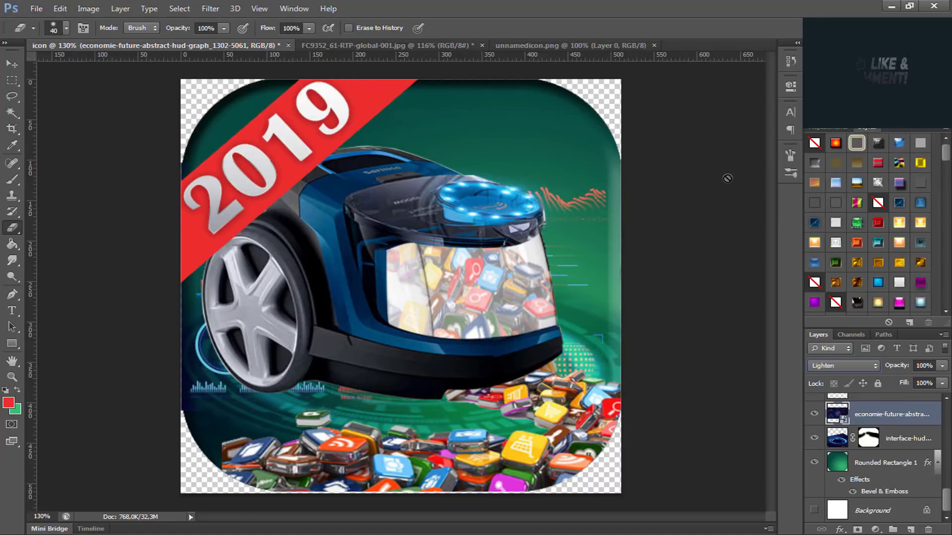
Step: Free-transform the HUD graph vertically, stretching it past the canvas's upper edge and slightly further down, and apply the transform
{"action": "key", "text": "ctrl+t"}
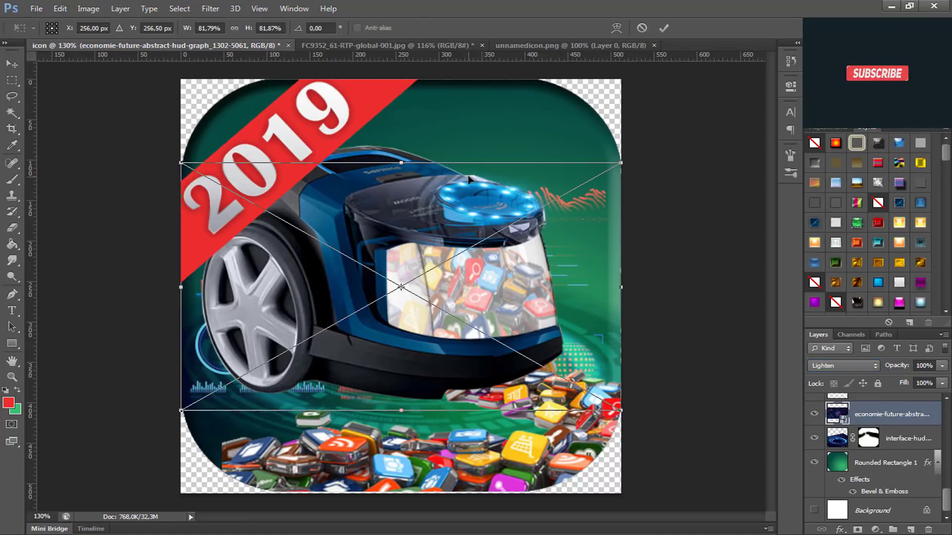
{"action": "left_click_drag", "start_coordinate": [408, 146], "coordinate": [415, 66]}
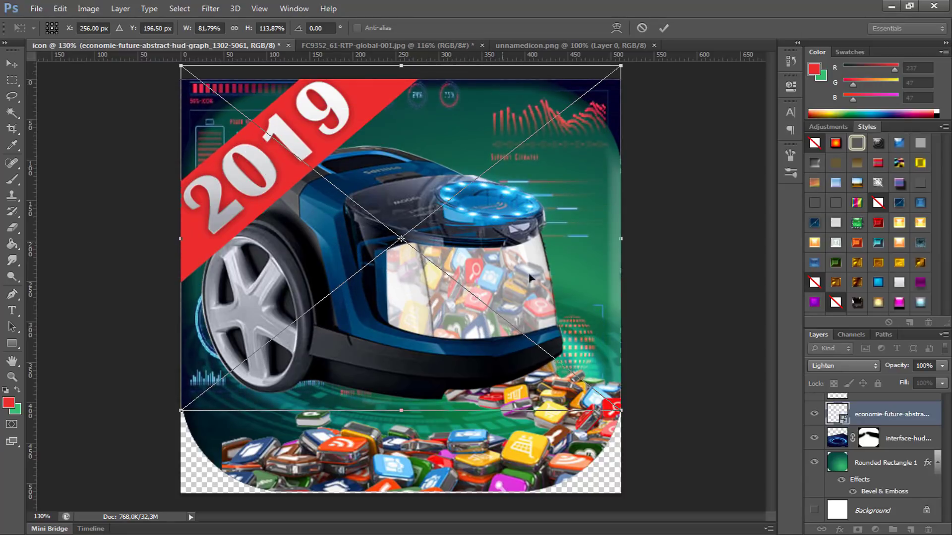
{"action": "left_click_drag", "start_coordinate": [395, 412], "coordinate": [401, 434]}
{"action": "key", "text": "Return"}
{"action": "key", "text": "e"}
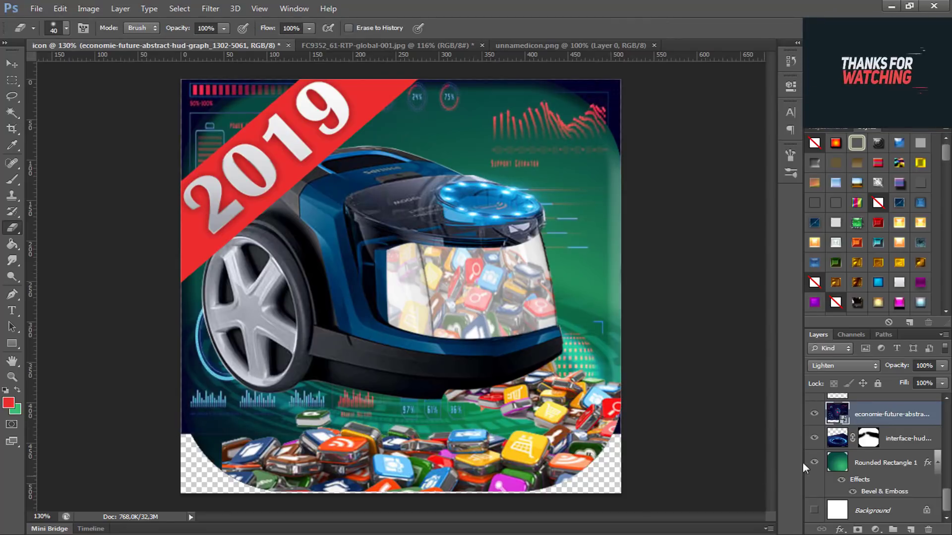
Step: Move the HUD graph layer below the interface-hud layer and clip it to Rounded Rectangle 1 with a clipping mask
{"action": "left_click_drag", "start_coordinate": [877, 421], "coordinate": [879, 441]}
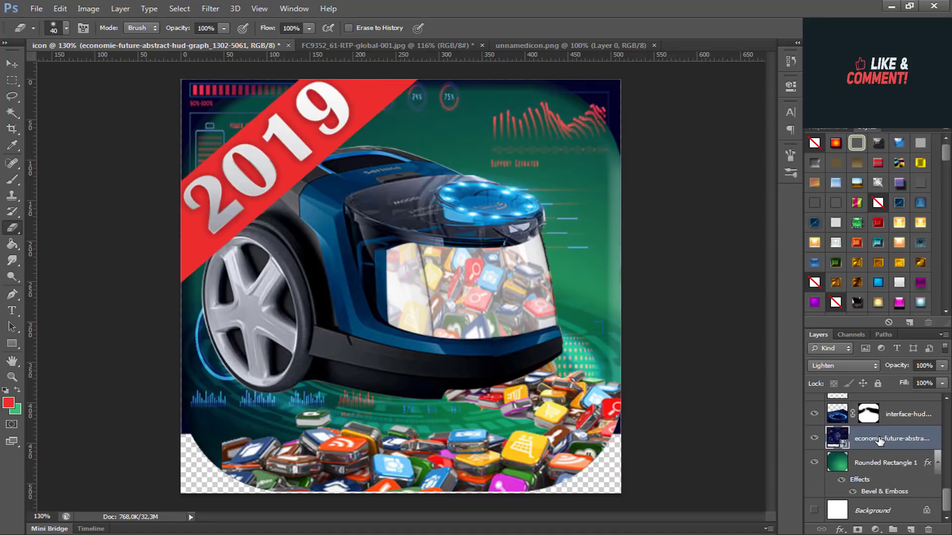
{"action": "right_click", "coordinate": [879, 442]}
{"action": "left_click", "coordinate": [747, 245]}
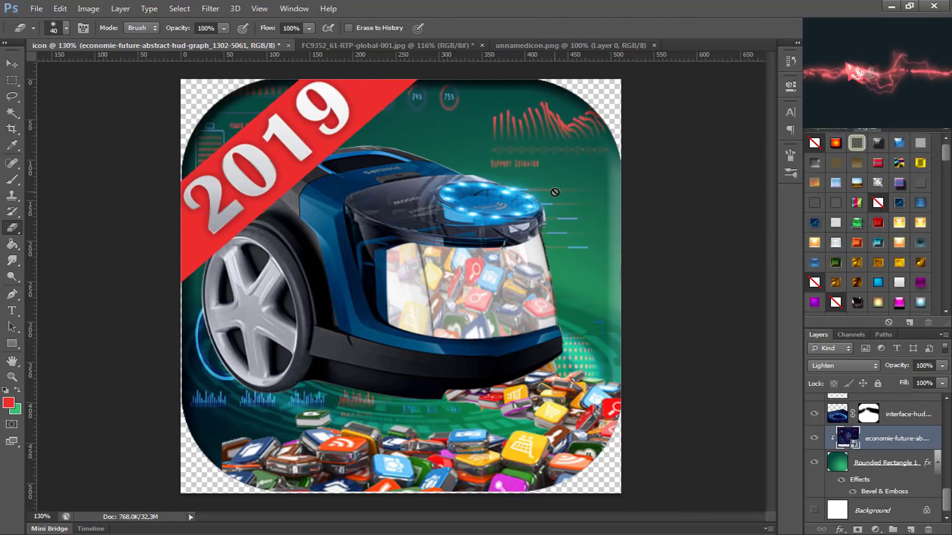
Step: Reposition the HUD graph layer and free-transform it to about 119% width, placing the 97% power-status graphic above the vacuum's glowing ring
{"action": "key", "text": "v"}
{"action": "mouse_move", "coordinate": [582, 172]}
{"action": "left_mouse_down"}
{"action": "mouse_move", "coordinate": [619, 130]}
{"action": "mouse_move", "coordinate": [684, 165]}
{"action": "mouse_move", "coordinate": [761, 166]}
{"action": "mouse_move", "coordinate": [744, 150]}
{"action": "mouse_move", "coordinate": [776, 166]}
{"action": "left_mouse_up"}
{"action": "key", "text": "ctrl+r"}
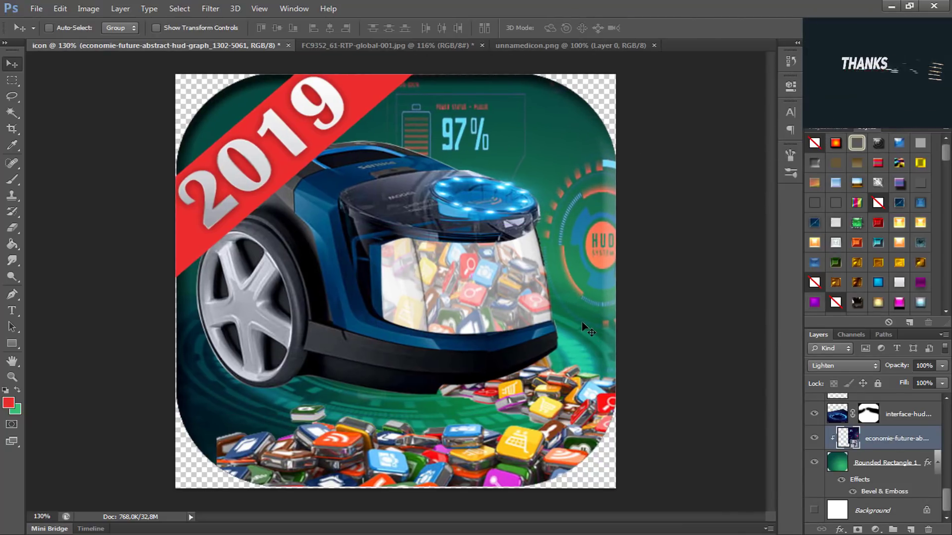
{"action": "key", "text": "ctrl+t"}
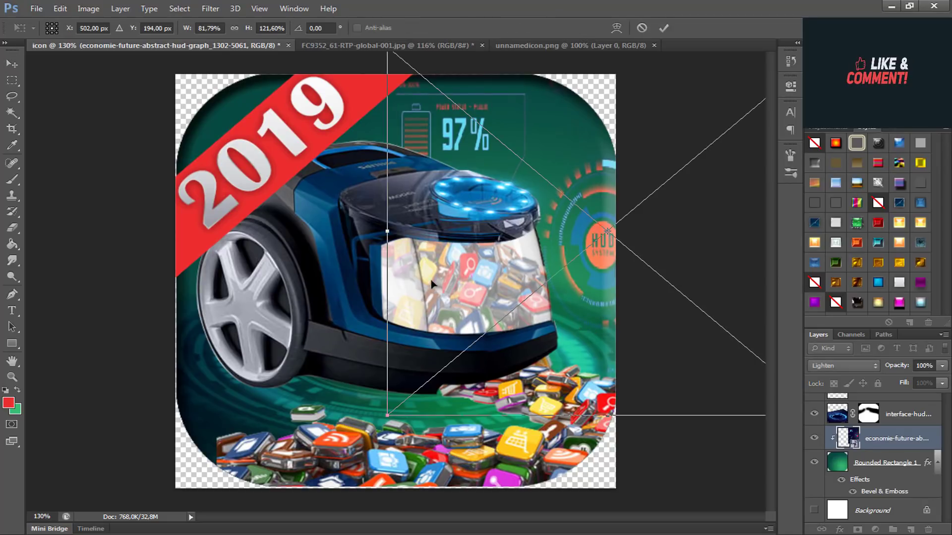
{"action": "left_click_drag", "start_coordinate": [387, 231], "coordinate": [186, 231]}
{"action": "left_click_drag", "start_coordinate": [654, 276], "coordinate": [809, 321]}
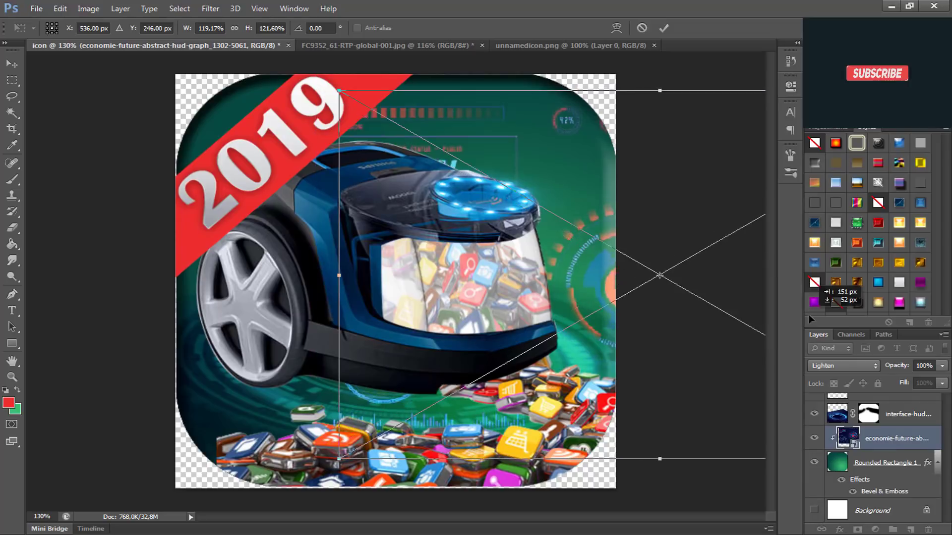
{"action": "left_click_drag", "start_coordinate": [547, 289], "coordinate": [581, 264]}
{"action": "key", "text": "Return"}
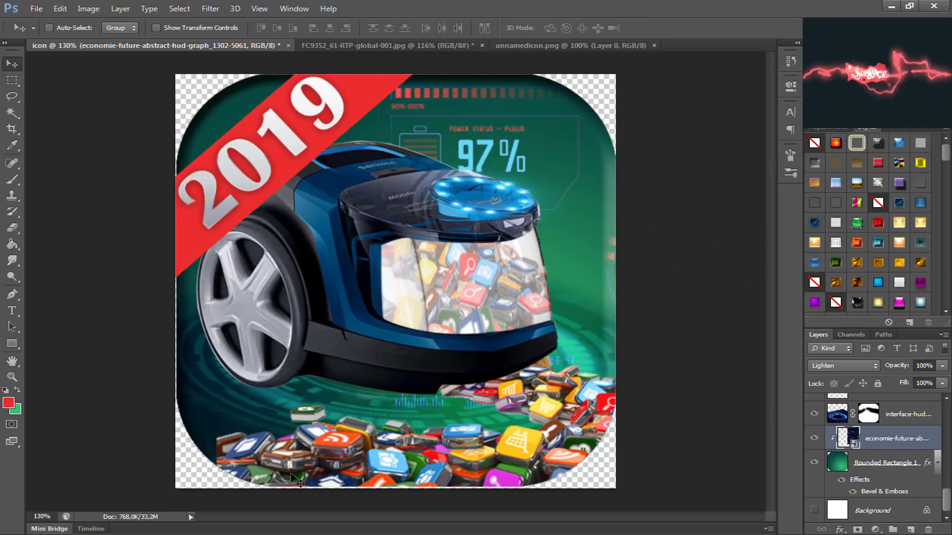
{"action": "left_click", "coordinate": [322, 467], "text": "ctrl"}
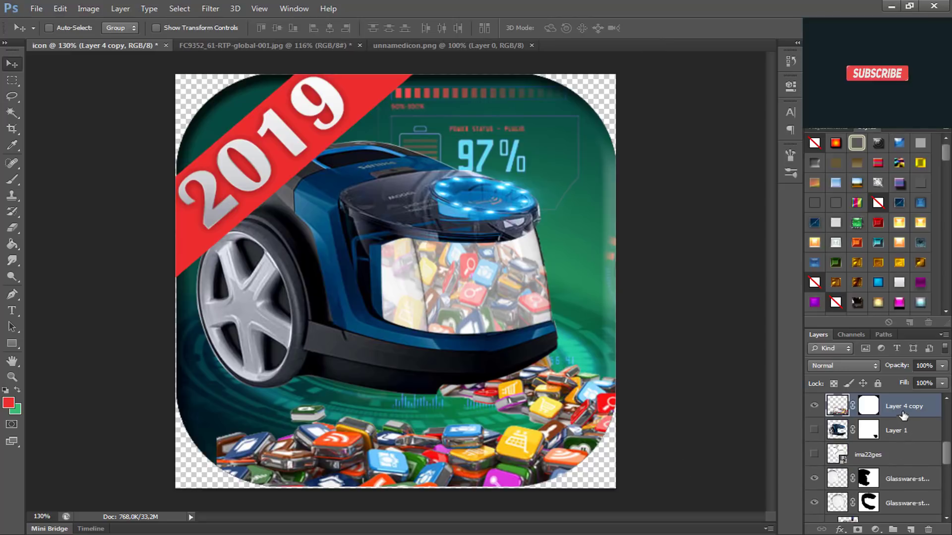
{"action": "key", "text": "e"}
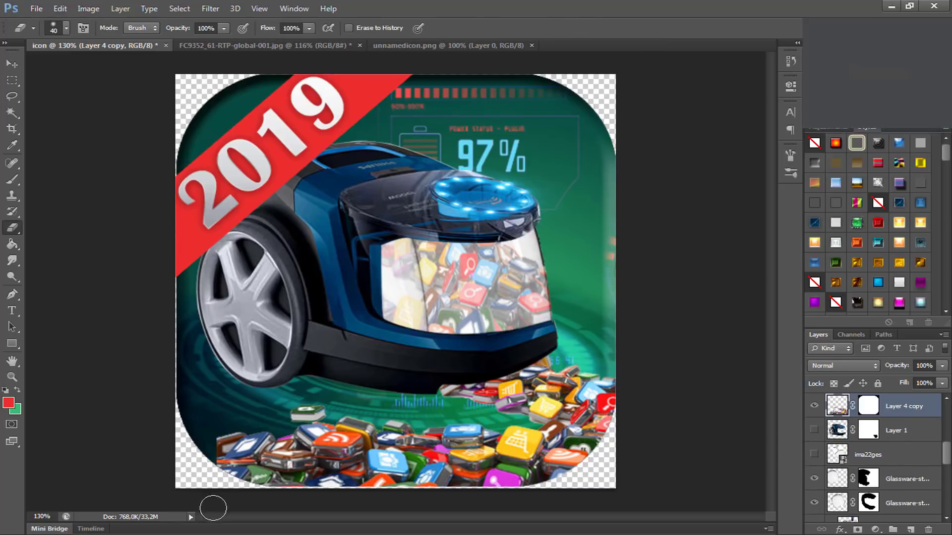
{"action": "key", "text": "b"}
{"action": "mouse_move", "coordinate": [263, 434]}
{"action": "left_mouse_down"}
{"action": "mouse_move", "coordinate": [240, 415]}
{"action": "mouse_move", "coordinate": [198, 426]}
{"action": "left_mouse_up"}
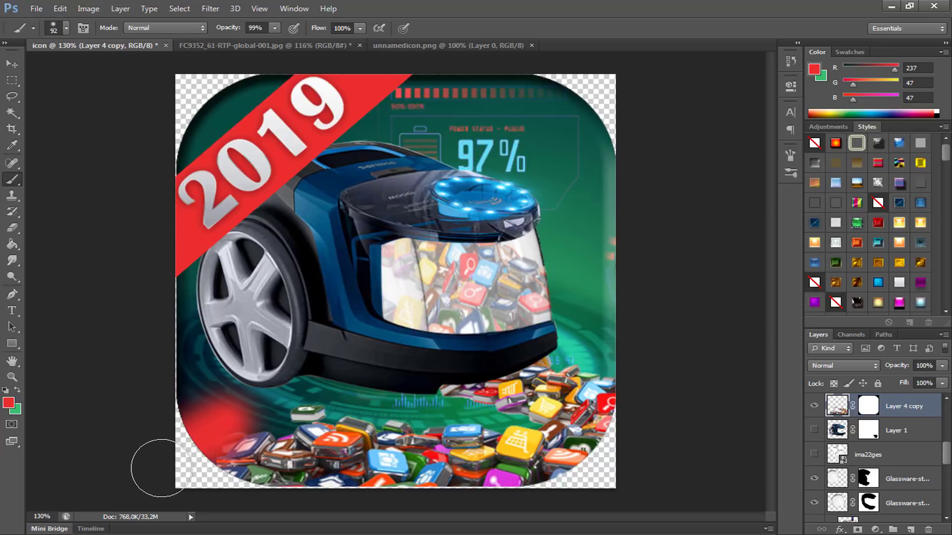
{"action": "key", "text": "ctrl+z"}
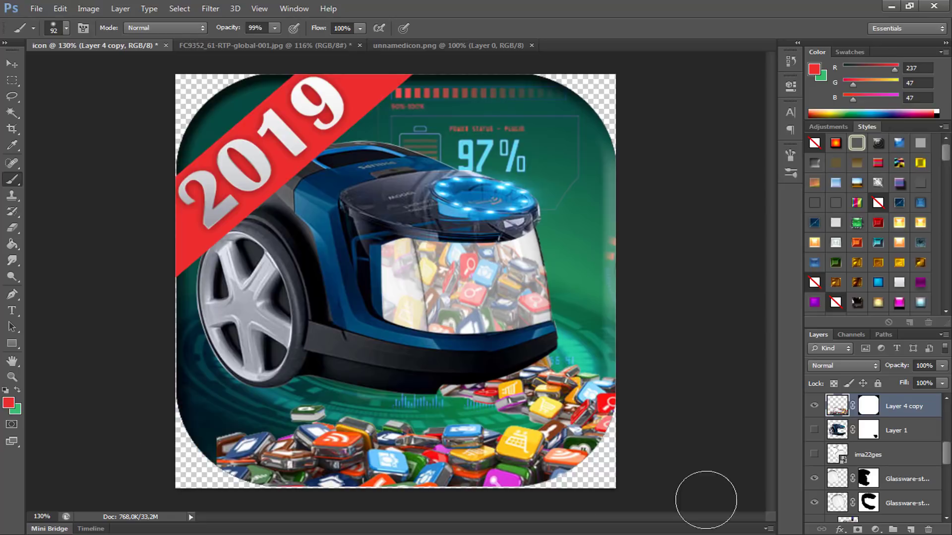
Step: Paint black with a soft brush on Layer 4 copy's mask to hide the app pile's hard edge at the icon's lower-left corner
{"action": "left_click", "coordinate": [869, 407]}
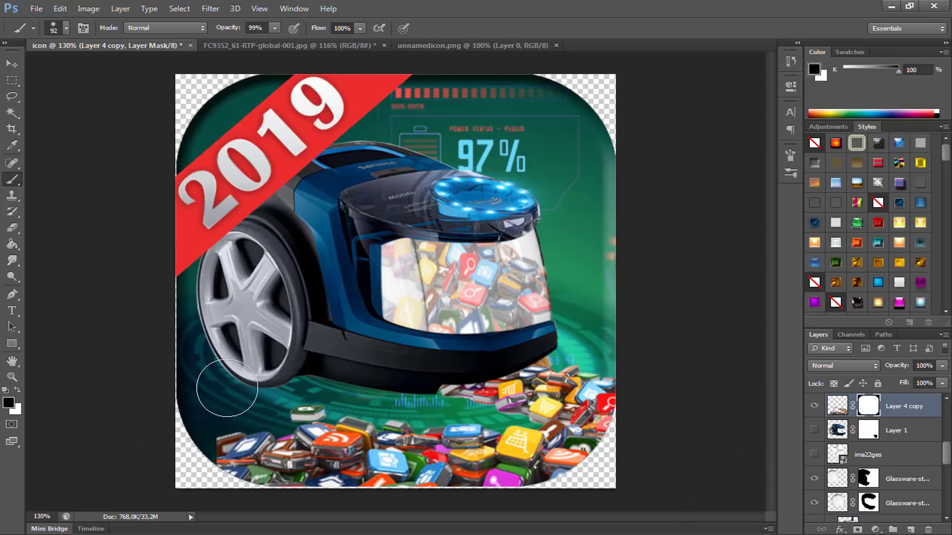
{"action": "mouse_move", "coordinate": [204, 385]}
{"action": "left_mouse_down"}
{"action": "mouse_move", "coordinate": [177, 387]}
{"action": "mouse_move", "coordinate": [199, 386]}
{"action": "left_mouse_up"}
{"action": "mouse_move", "coordinate": [239, 420]}
{"action": "left_mouse_down"}
{"action": "mouse_move", "coordinate": [206, 439]}
{"action": "mouse_move", "coordinate": [217, 413]}
{"action": "mouse_move", "coordinate": [204, 449]}
{"action": "mouse_move", "coordinate": [226, 409]}
{"action": "mouse_move", "coordinate": [198, 428]}
{"action": "left_mouse_up"}
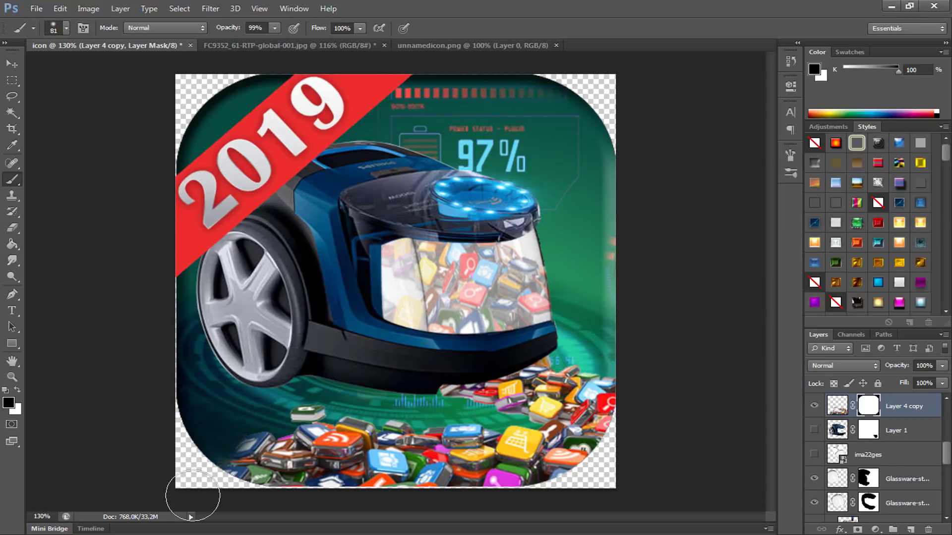
{"action": "scroll", "coordinate": [201, 467], "scroll_direction": "down", "scroll_amount": 3}
{"action": "scroll", "coordinate": [210, 477], "scroll_direction": "up", "scroll_amount": 2}
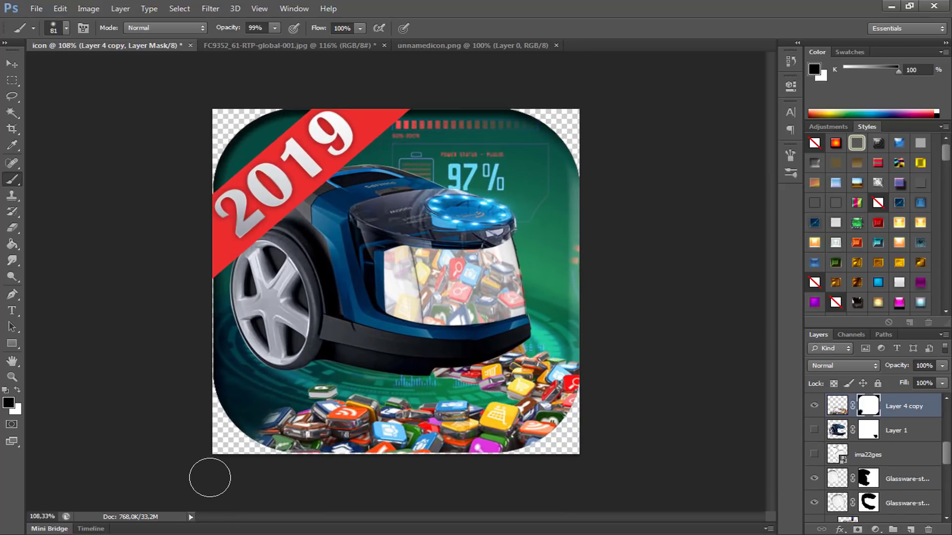
{"action": "scroll", "coordinate": [211, 477], "scroll_direction": "up", "scroll_amount": 1}
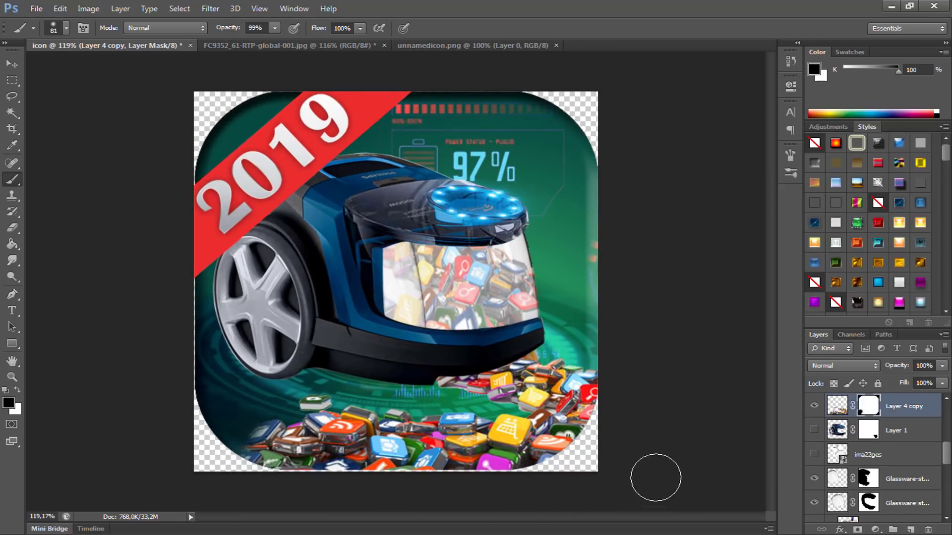
{"action": "scroll", "coordinate": [863, 461], "scroll_direction": "up", "scroll_amount": 5}
Step: Free-transform the layers from the barre-de-chargement copy down to Layer 2 together to 93.95% width and 88.25% height, fitting vacuum and pile within the icon
{"action": "scroll", "coordinate": [863, 448], "scroll_direction": "down", "scroll_amount": 5}
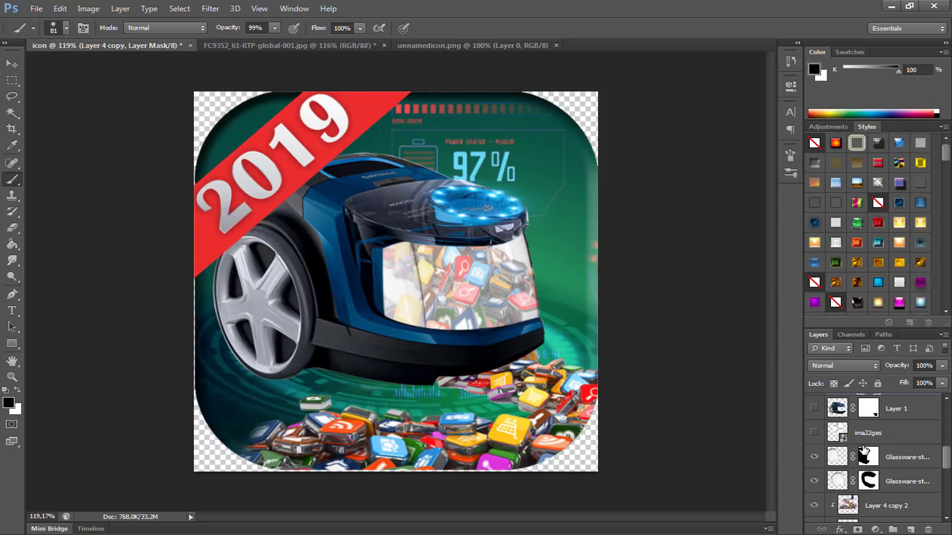
{"action": "scroll", "coordinate": [863, 450], "scroll_direction": "up", "scroll_amount": 3}
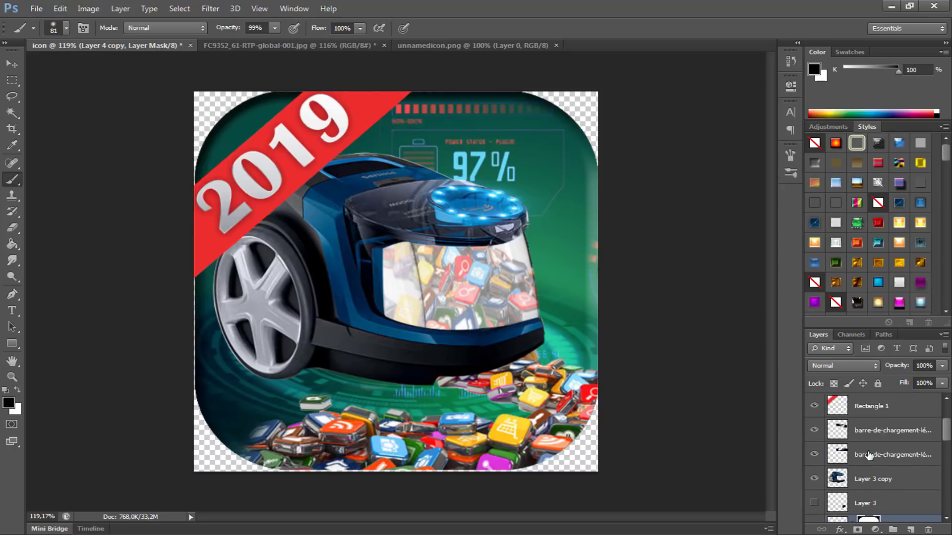
{"action": "left_click", "coordinate": [863, 431]}
{"action": "scroll", "coordinate": [868, 461], "scroll_direction": "down", "scroll_amount": 5}
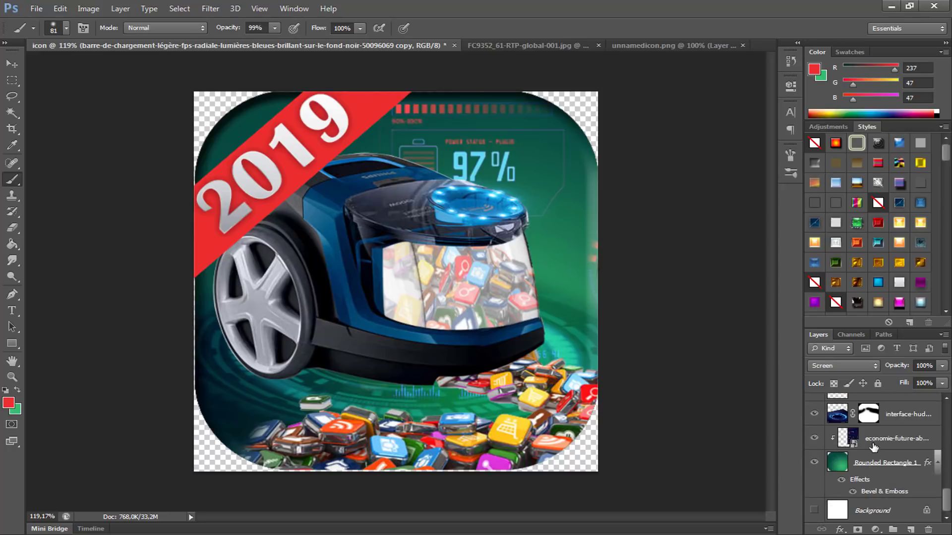
{"action": "scroll", "coordinate": [890, 419], "scroll_direction": "up", "scroll_amount": 2}
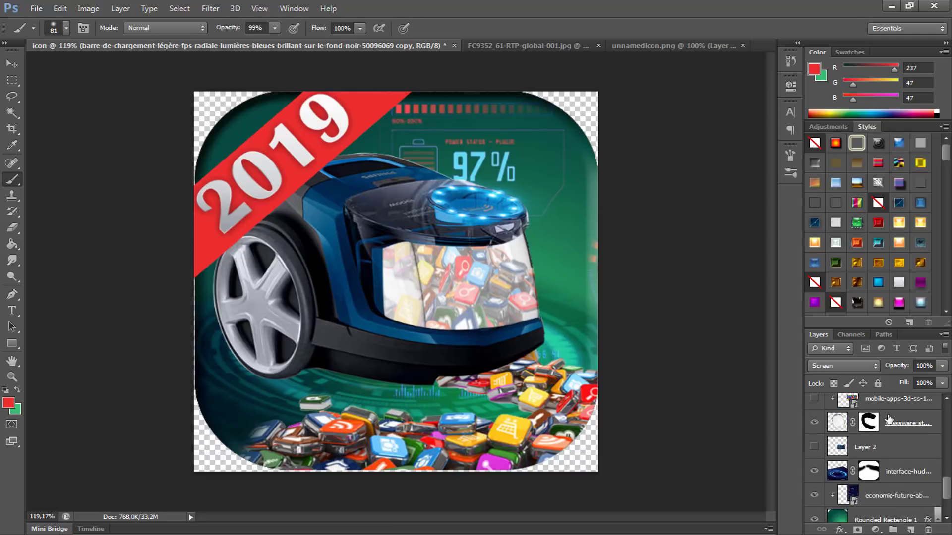
{"action": "left_click", "coordinate": [877, 449], "text": "shift"}
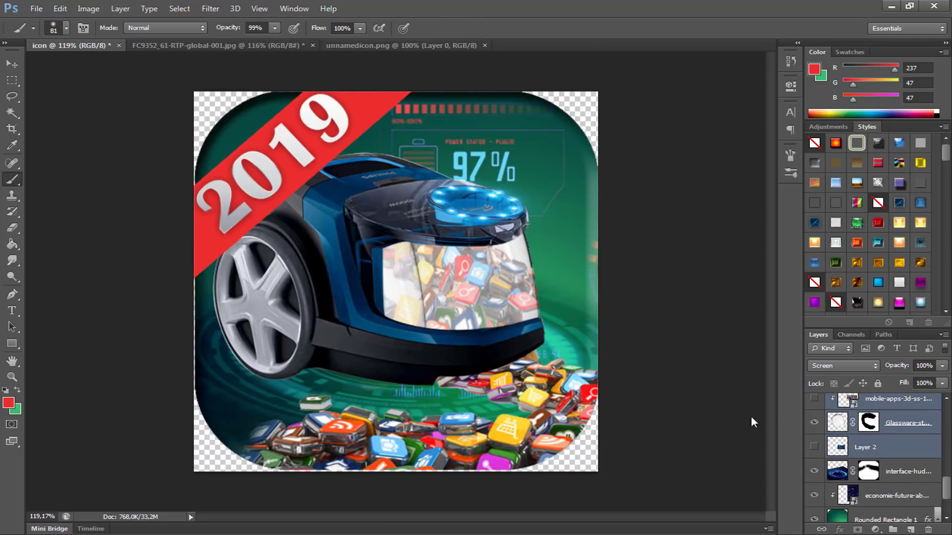
{"action": "key", "text": "ctrl+t"}
{"action": "scroll", "coordinate": [403, 287], "scroll_direction": "down", "scroll_amount": 2}
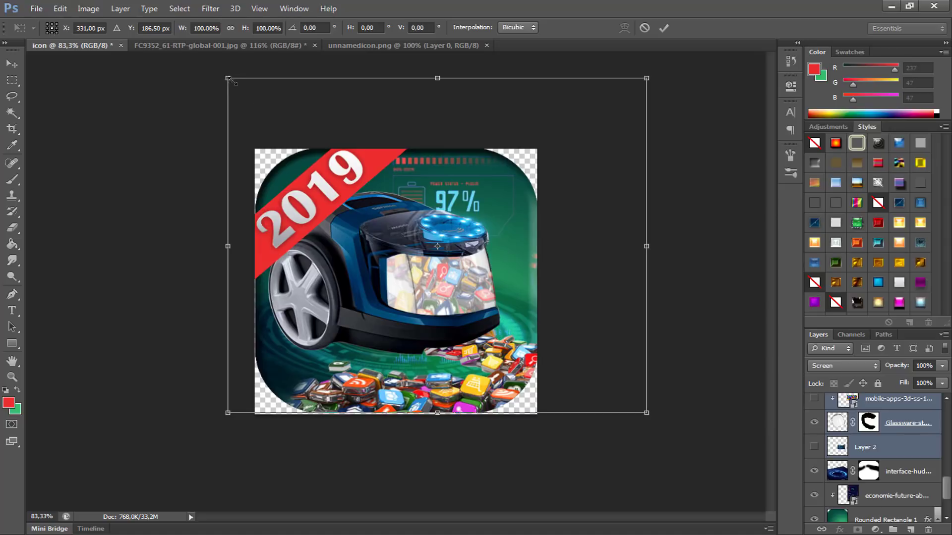
{"action": "left_click_drag", "start_coordinate": [229, 79], "coordinate": [277, 118]}
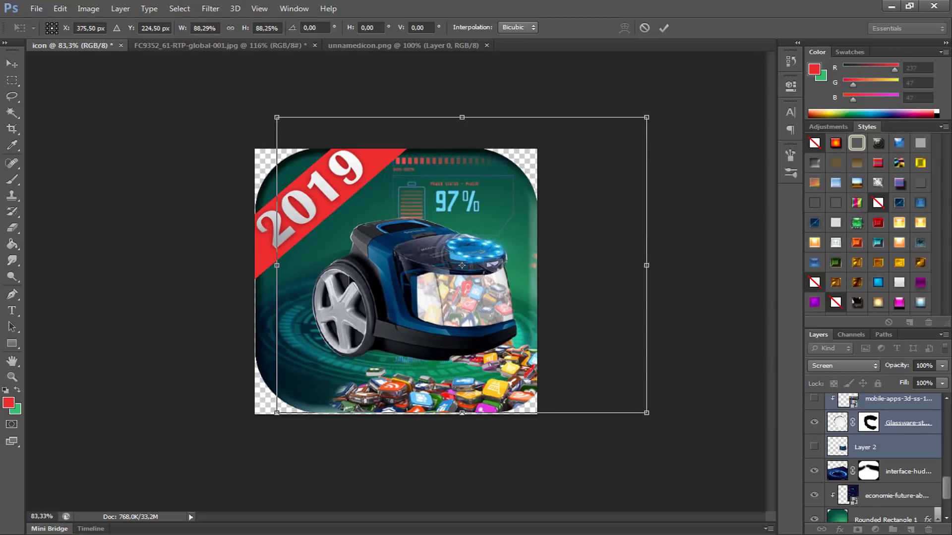
{"action": "left_click_drag", "start_coordinate": [376, 277], "coordinate": [346, 275]}
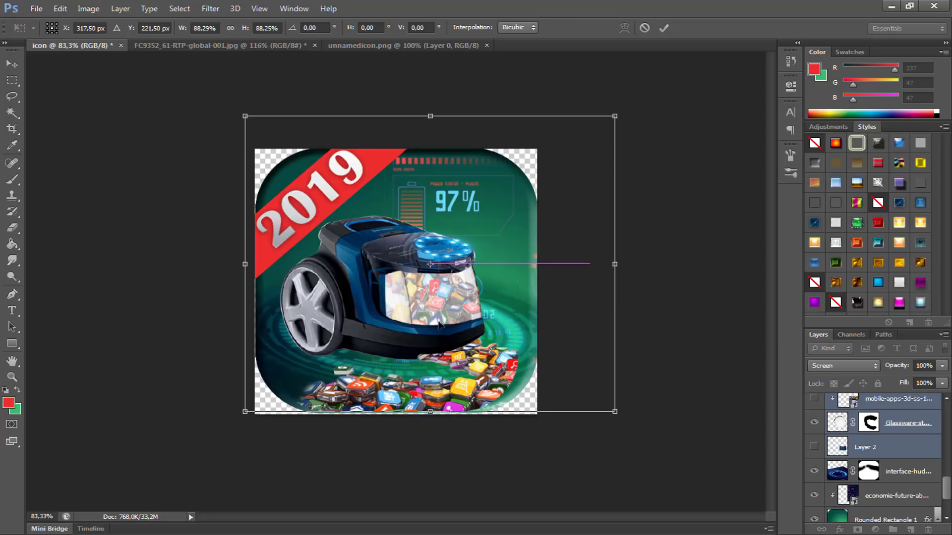
{"action": "key", "text": "Right"}
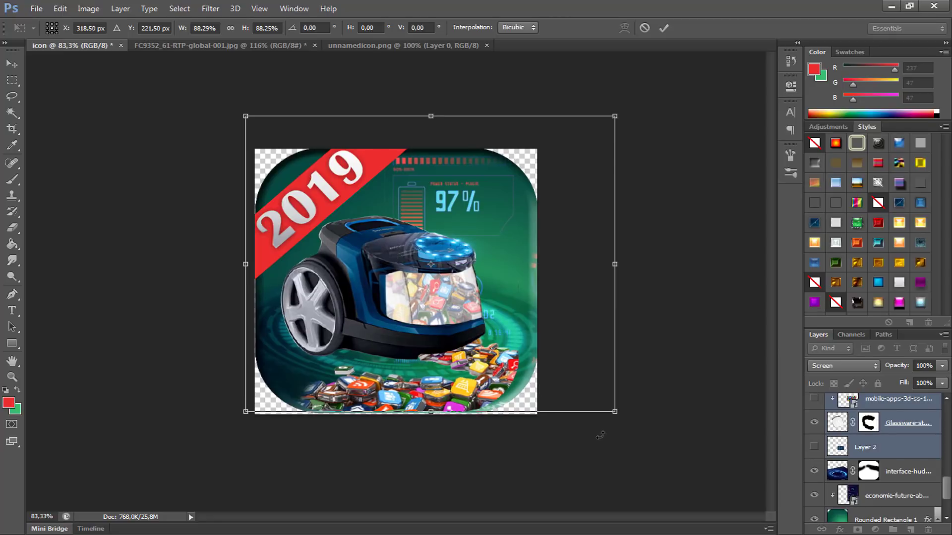
{"action": "left_click_drag", "start_coordinate": [617, 271], "coordinate": [641, 280]}
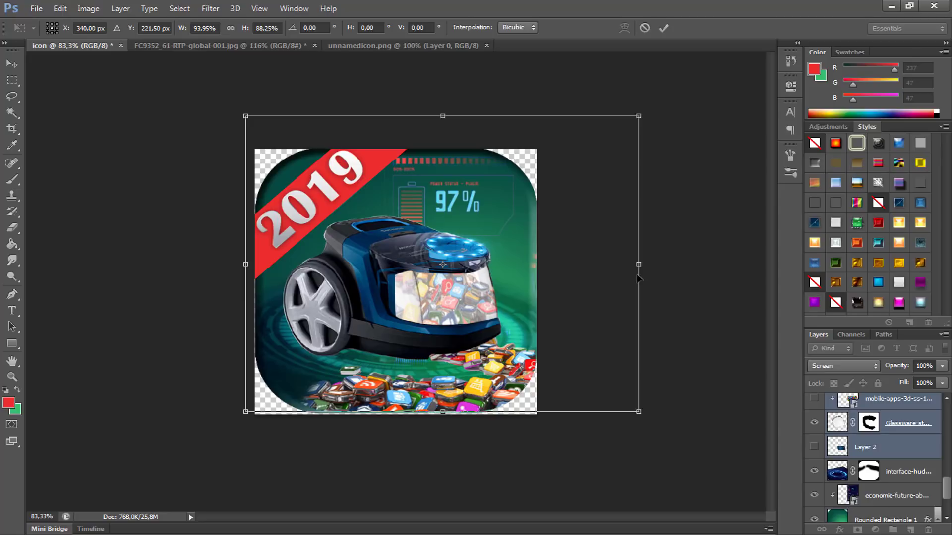
{"action": "key", "text": "b"}
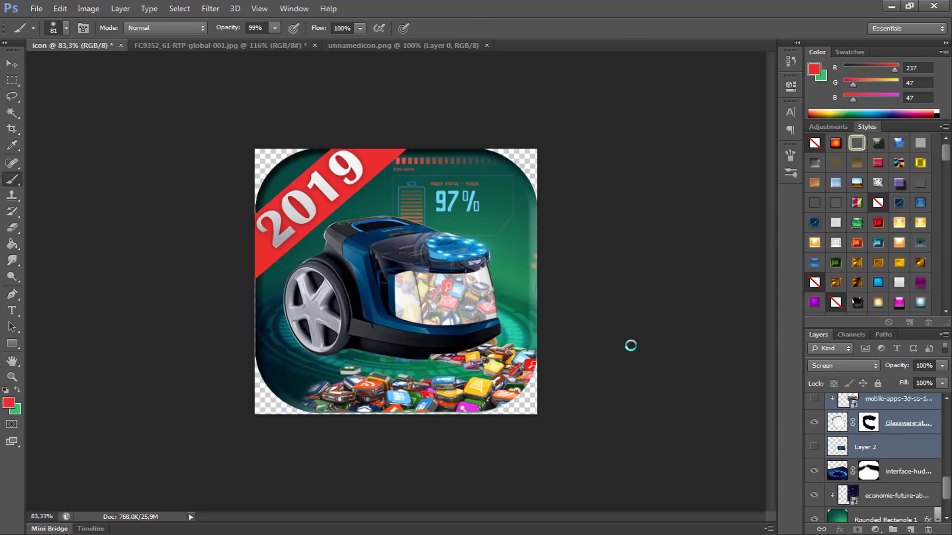